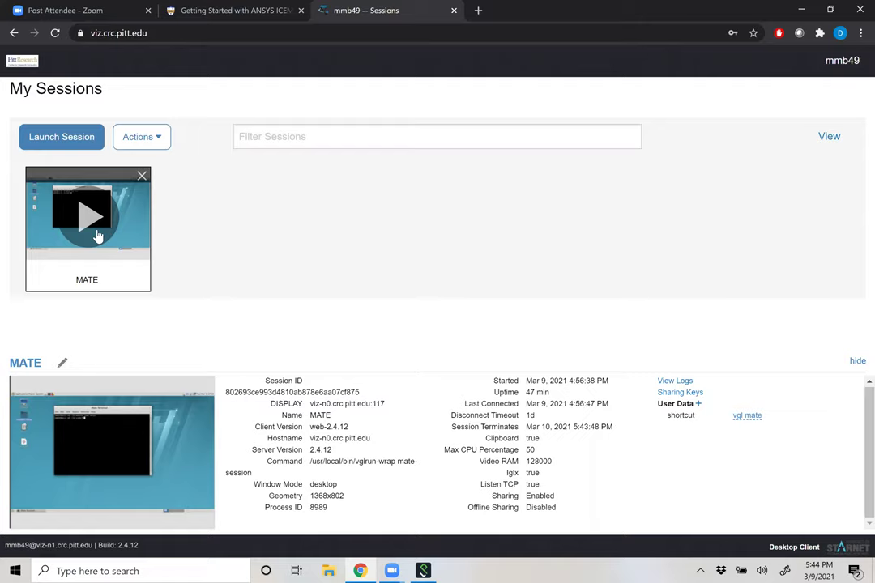
Connect to the MATE remote desktop session and replace its open terminal with a new terminal window.
click(89, 215)
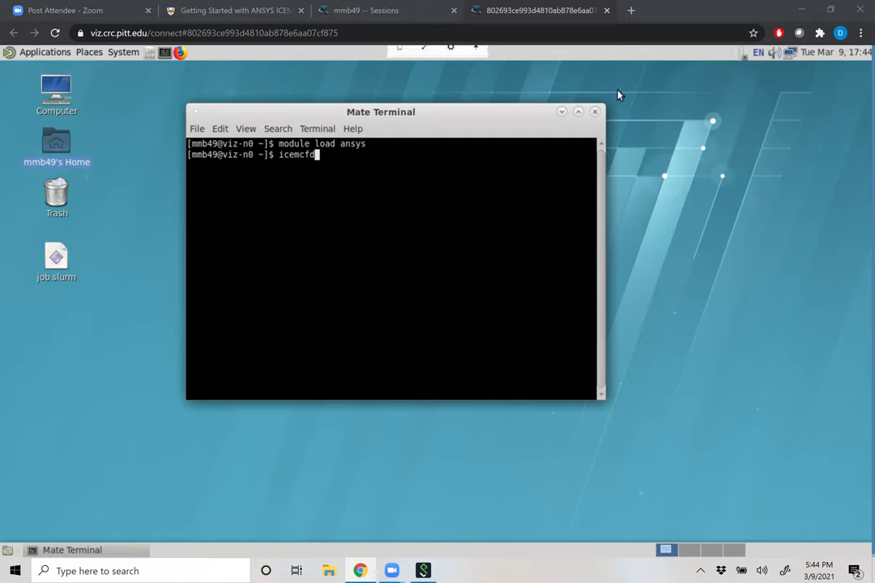
click(595, 112)
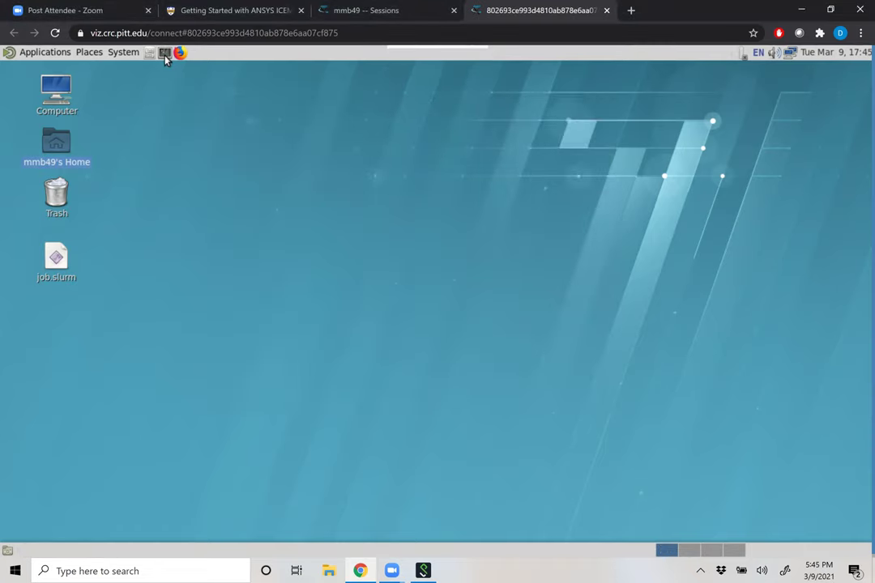
click(164, 55)
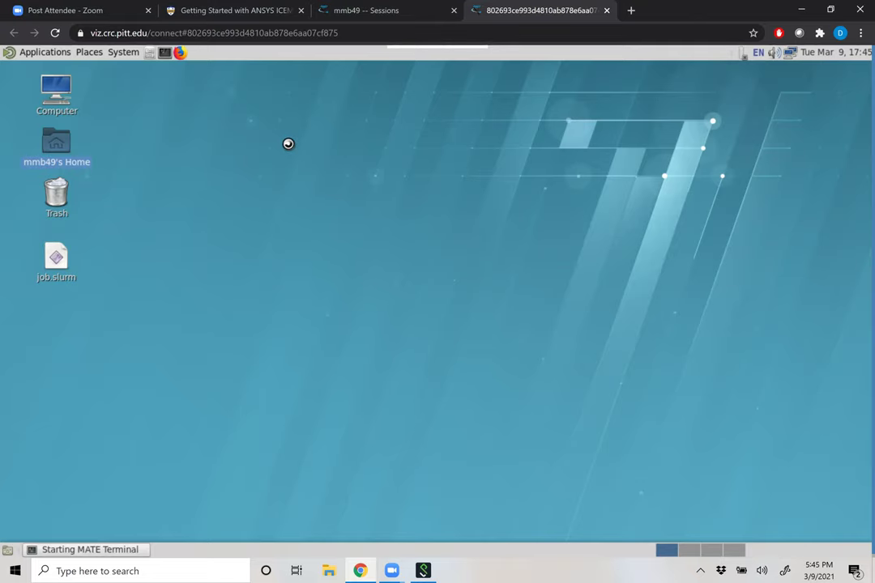
Run "module load ansys" in the terminal and launch ICEM CFD with "icemcfd".
text(modul)
key(BackSpace)
key(BackSpace)
key(BackSpace)
text(dule load ansys)
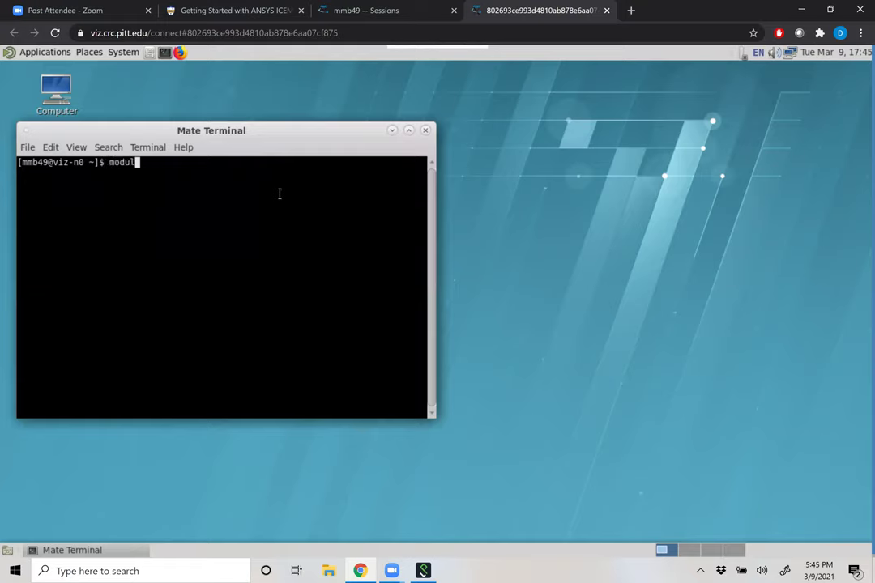
key(Return)
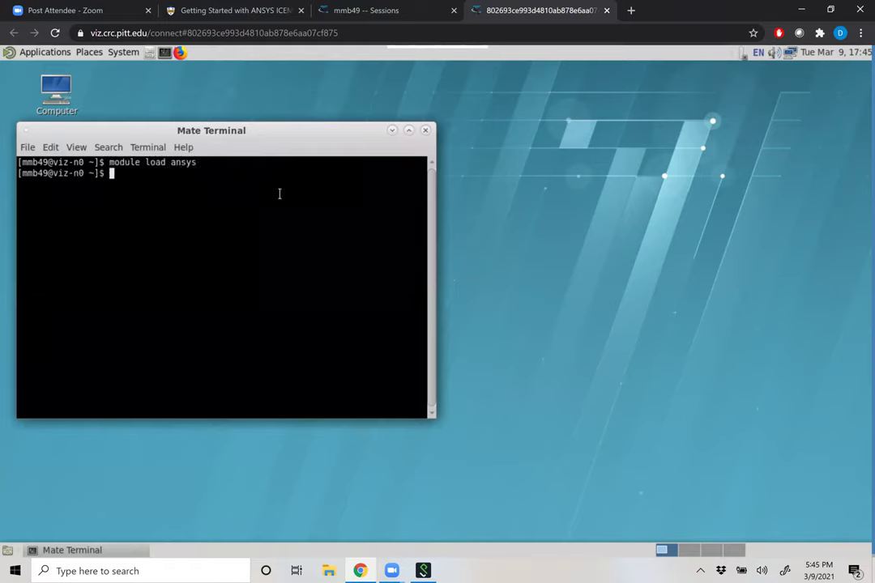
text(icemcfd)
key(Return)
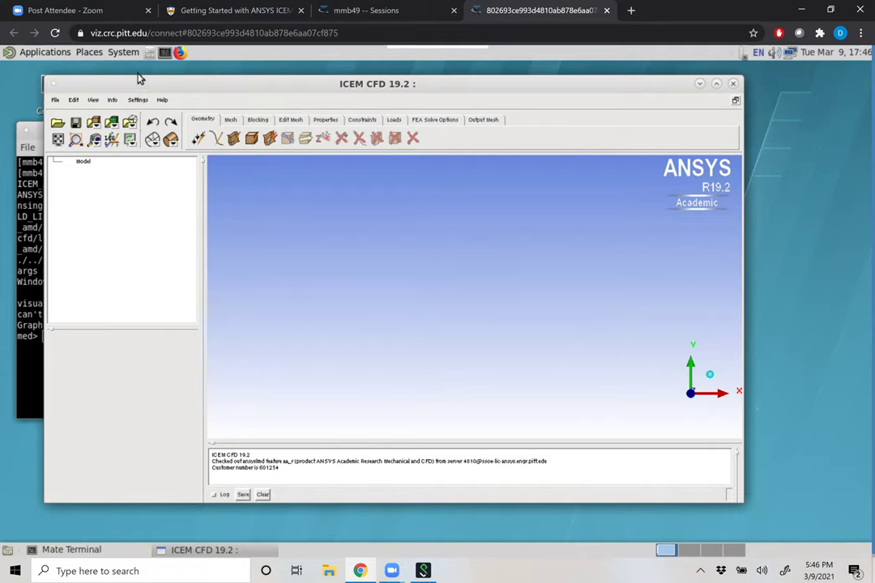
Set the model's length units to meters.
click(140, 102)
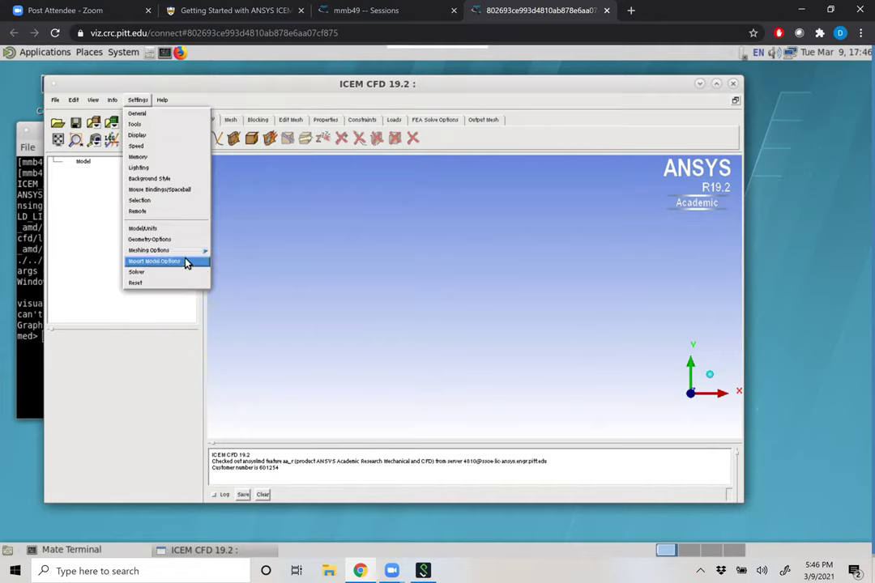
click(153, 230)
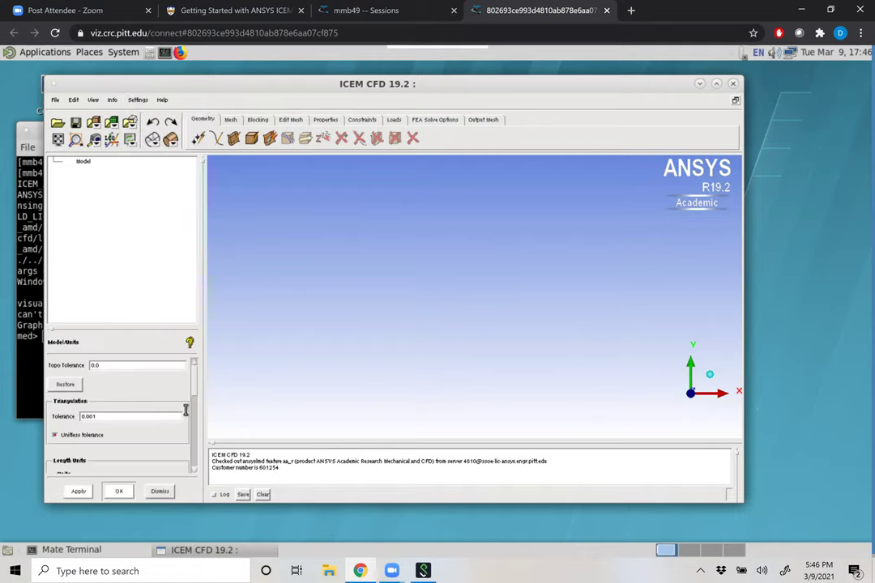
scroll(195, 410, down, 5)
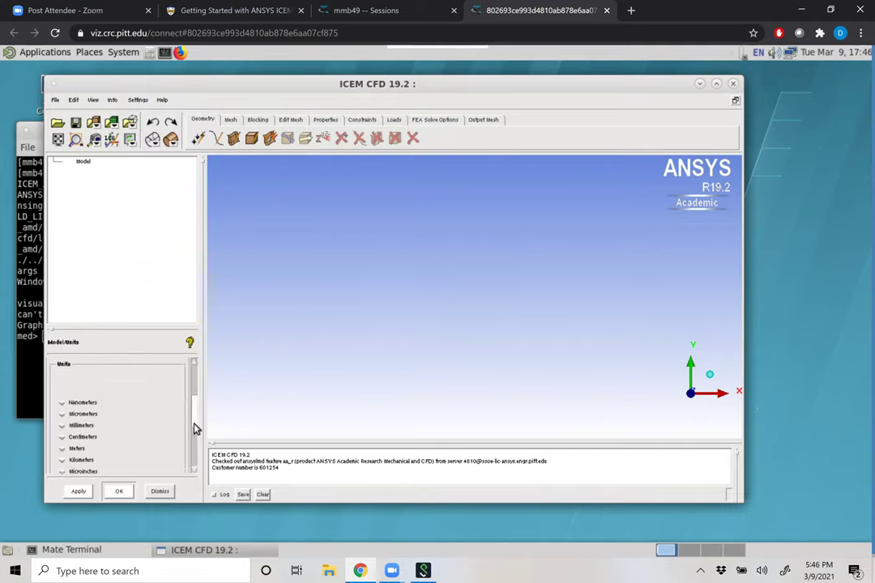
click(61, 413)
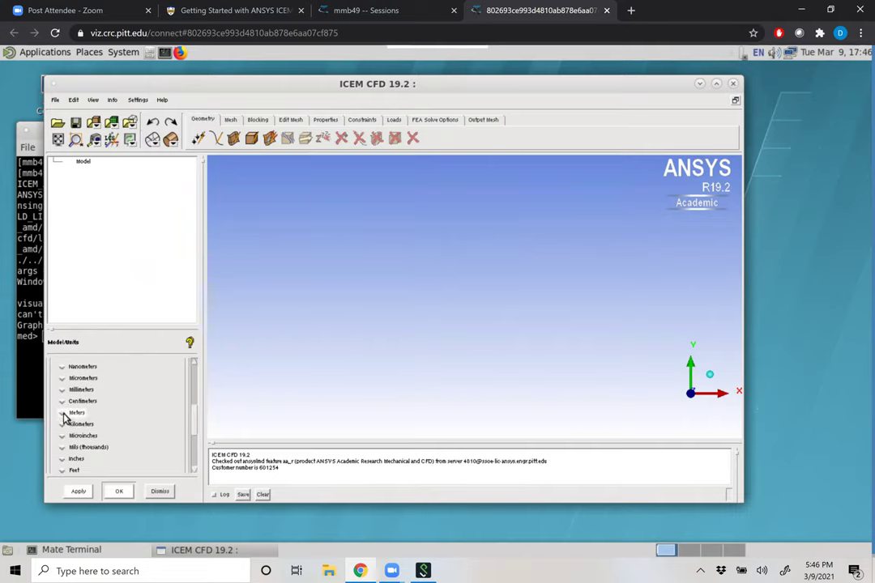
click(119, 493)
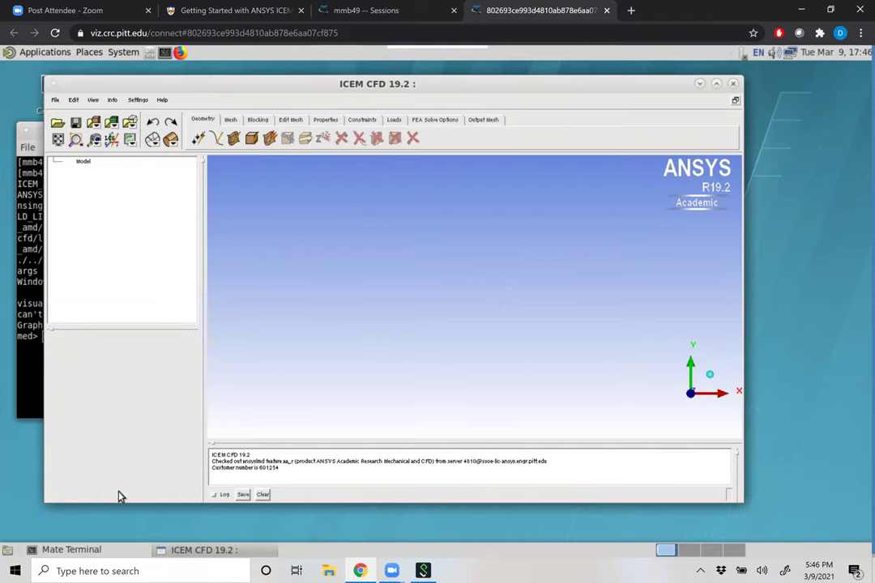
Create two points by explicit coordinates, at (0, 0, 0) and (0.4, 0, 0).
click(199, 139)
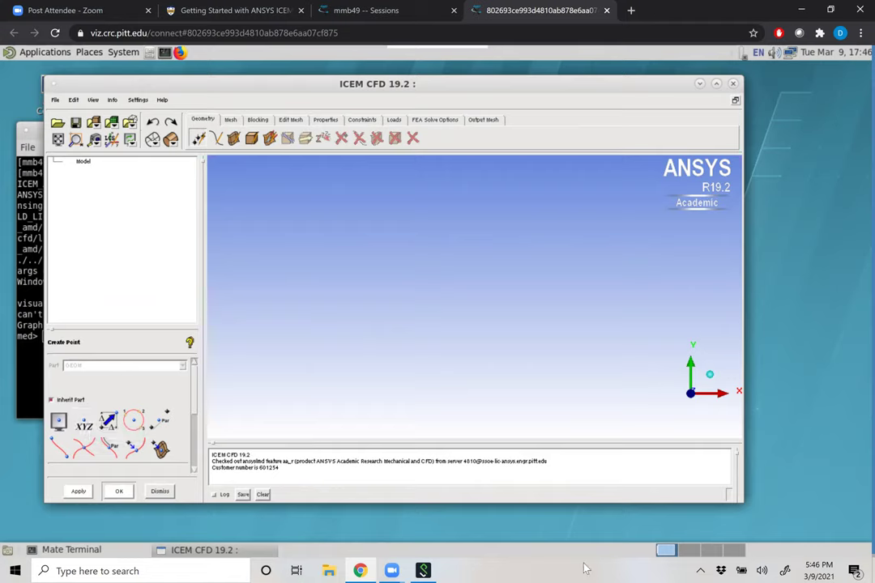
click(85, 423)
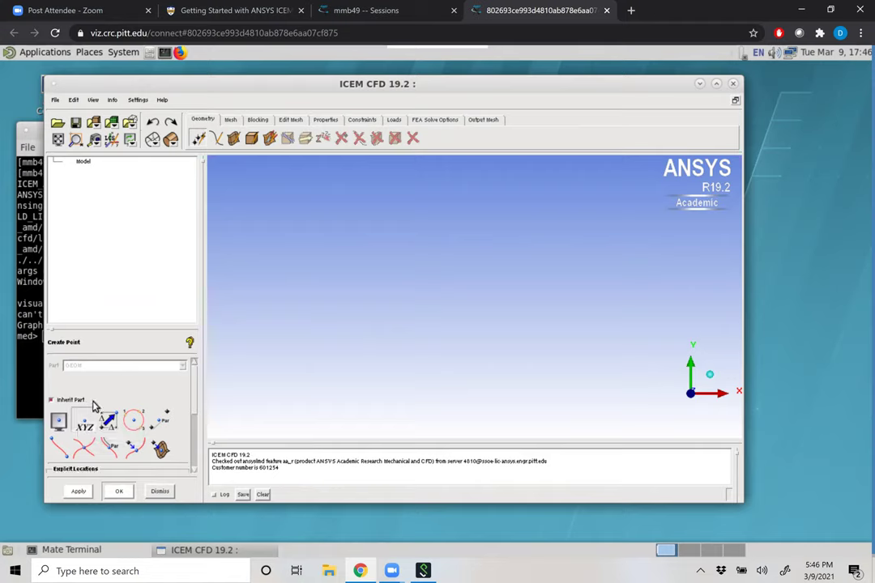
drag(197, 403, 189, 454)
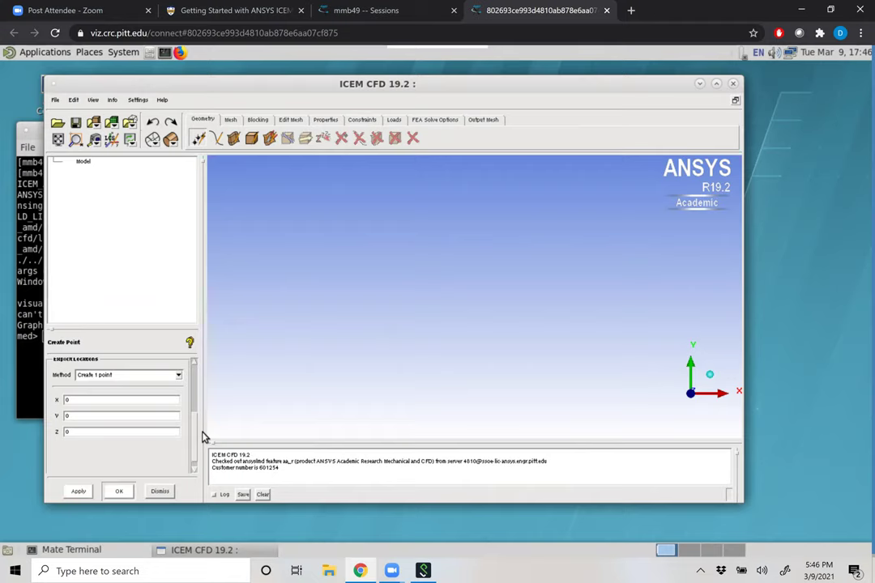
click(76, 492)
click(72, 401)
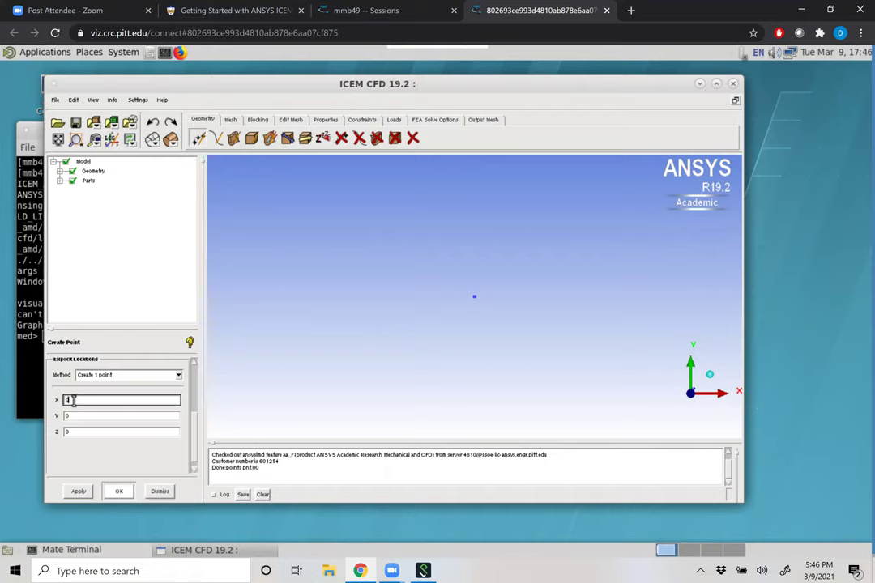
text(0.4)
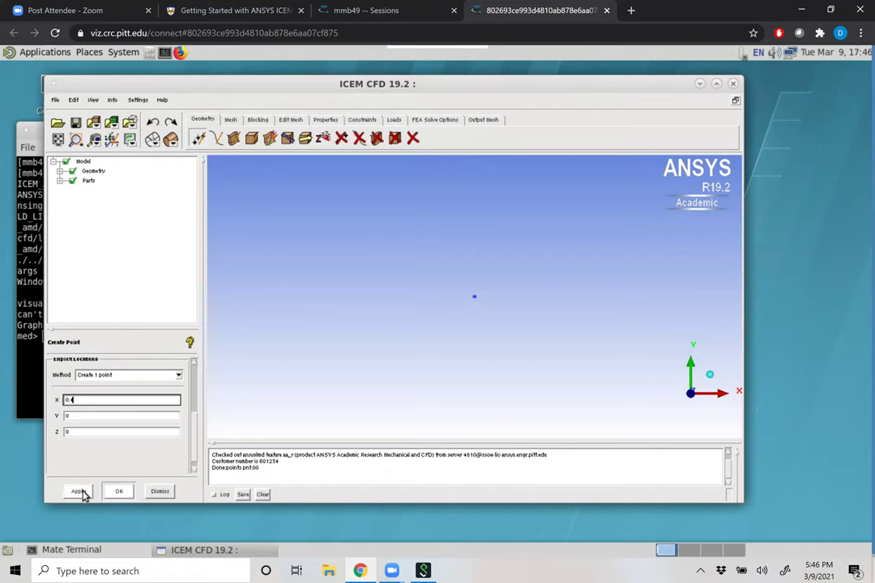
click(79, 491)
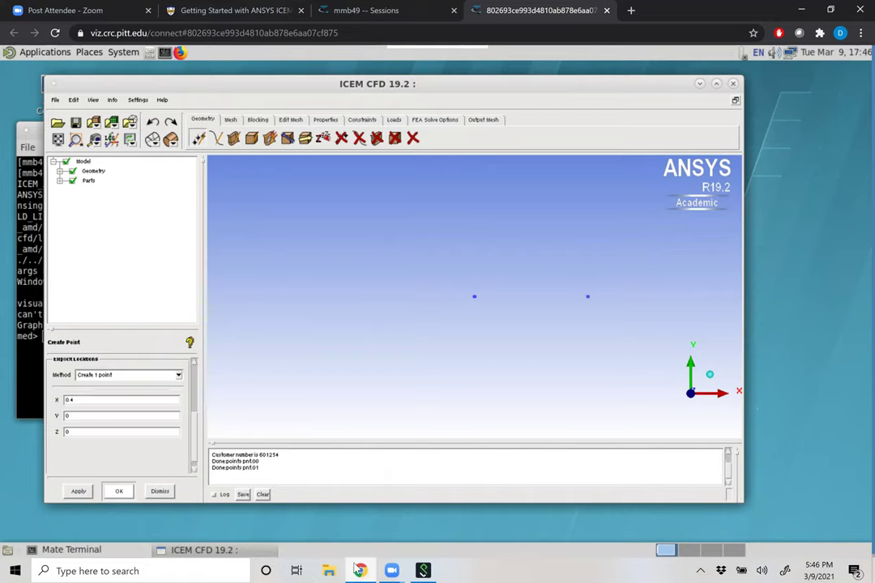
Create the two upper corner points at (0.4, 0.04, 0) and (0, 0.04, 0).
drag(268, 467, 210, 469)
click(78, 415)
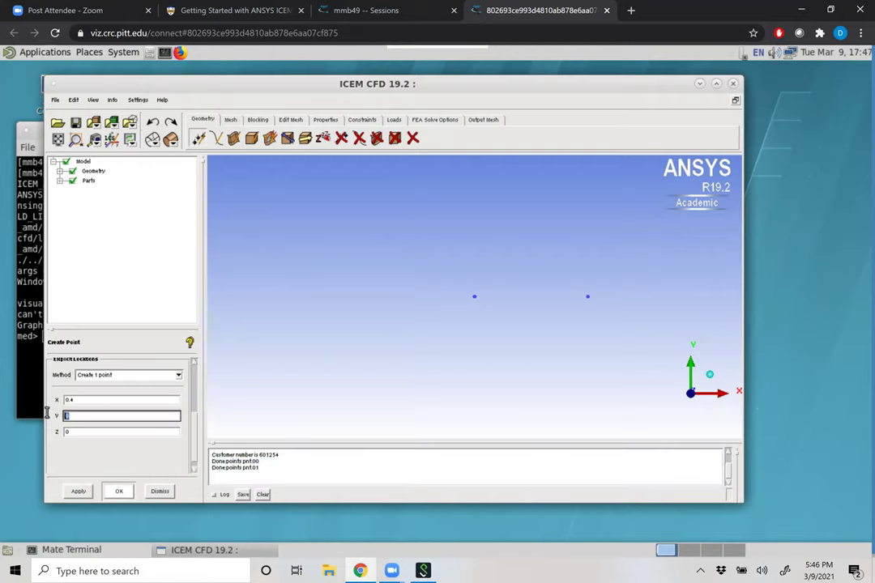
text(.0)
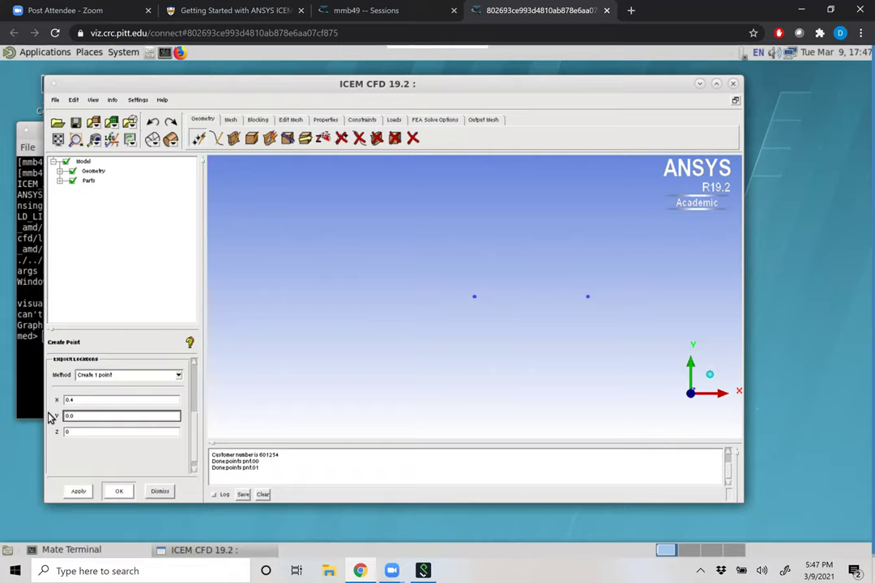
text(4)
click(82, 496)
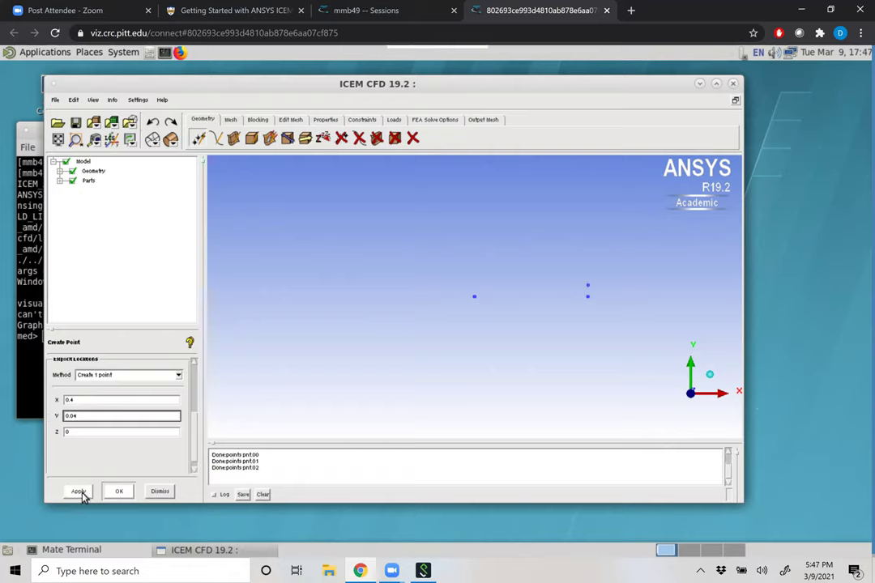
click(88, 400)
key(shift+Home)
text(0)
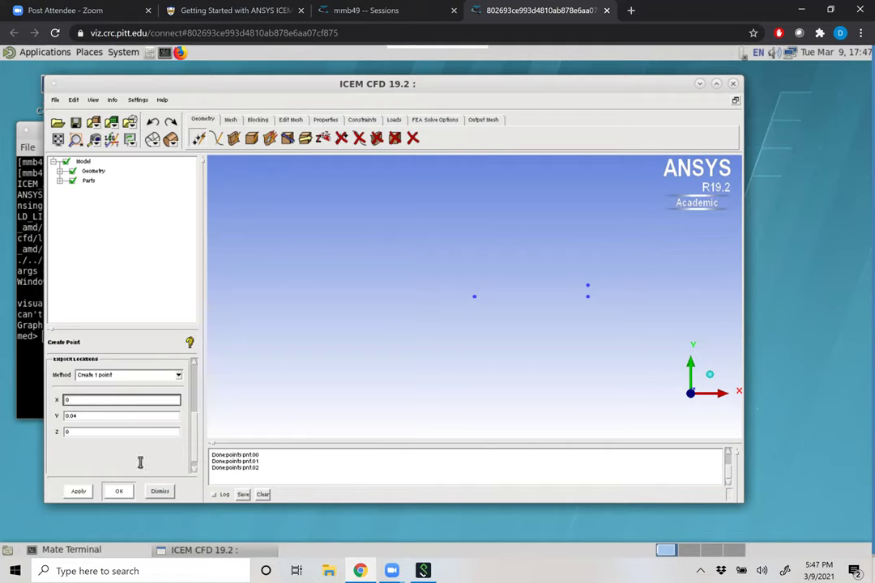
click(78, 492)
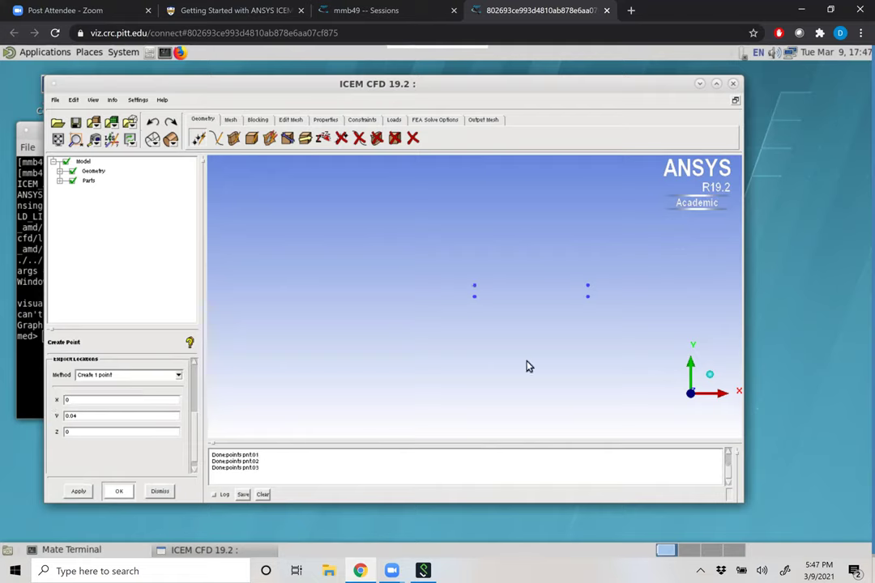
Enlarge the four points in the view and expand the model's Parts branch to show its contents.
scroll(585, 285, up, 3)
middle_drag(609, 287, 494, 285)
scroll(494, 288, up, 1)
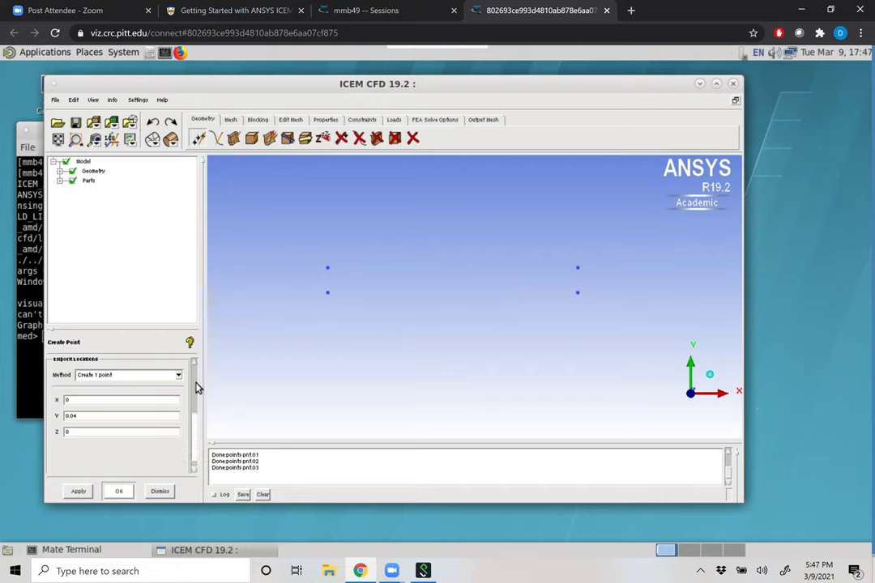
scroll(195, 387, up, 3)
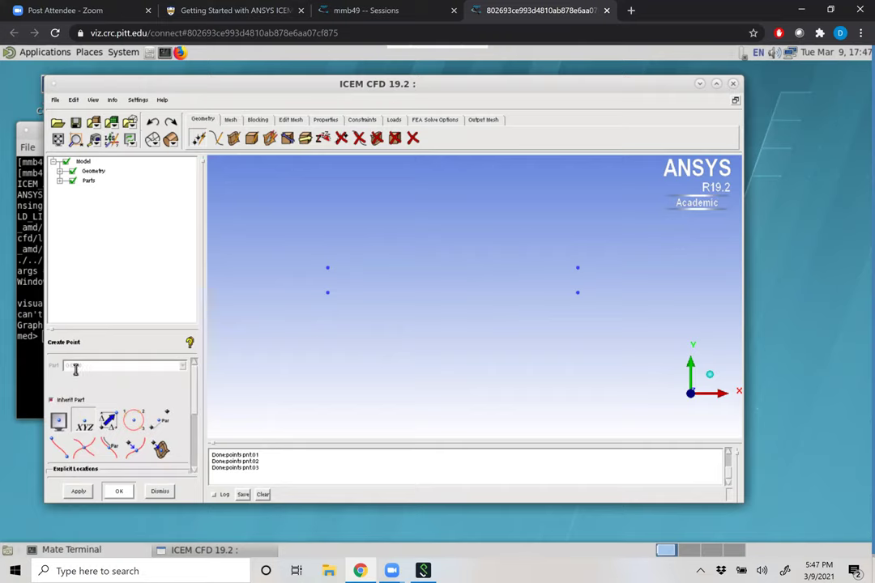
click(60, 180)
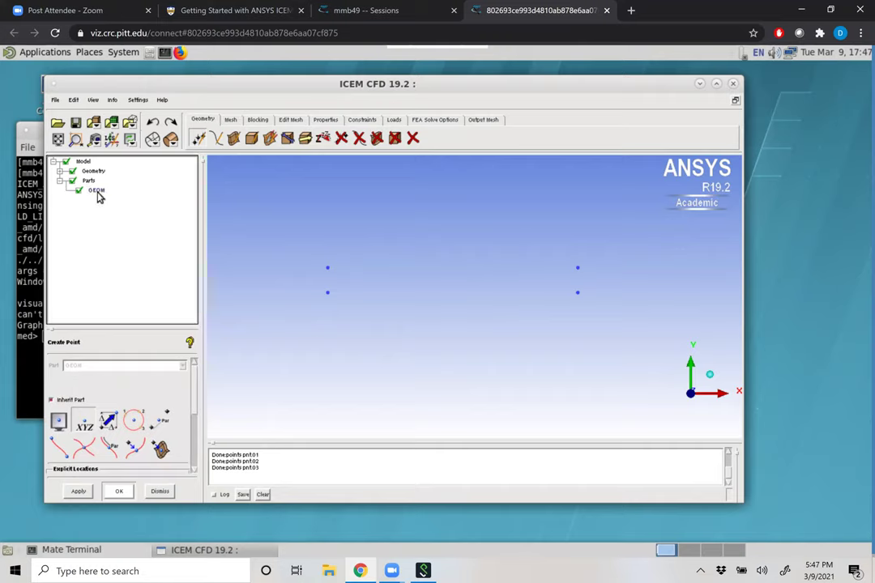
Create a curve from points joining the upper and lower corner points at X = 0.
click(216, 138)
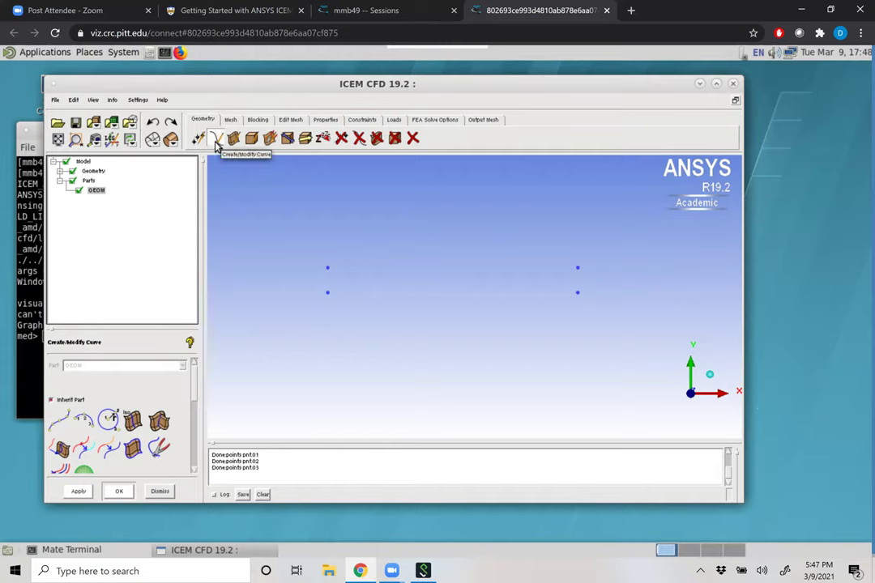
click(218, 139)
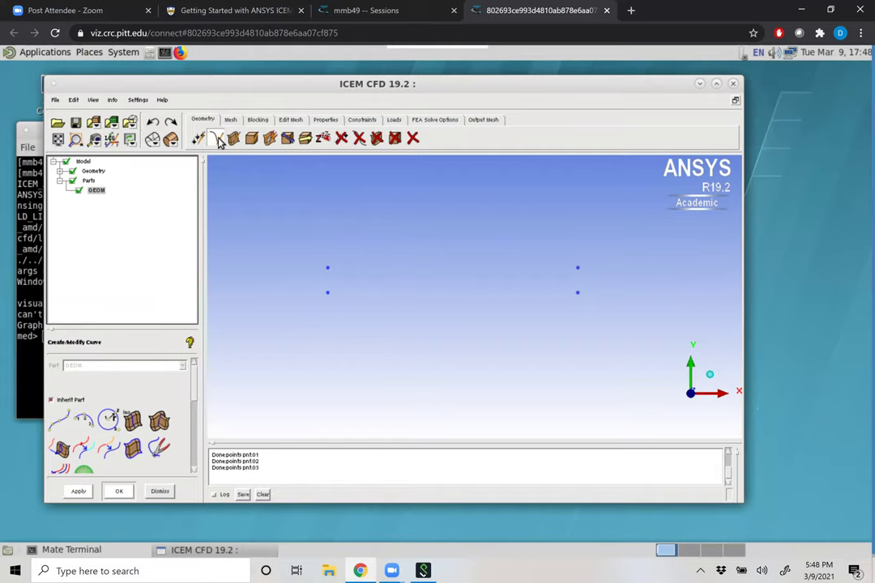
click(61, 420)
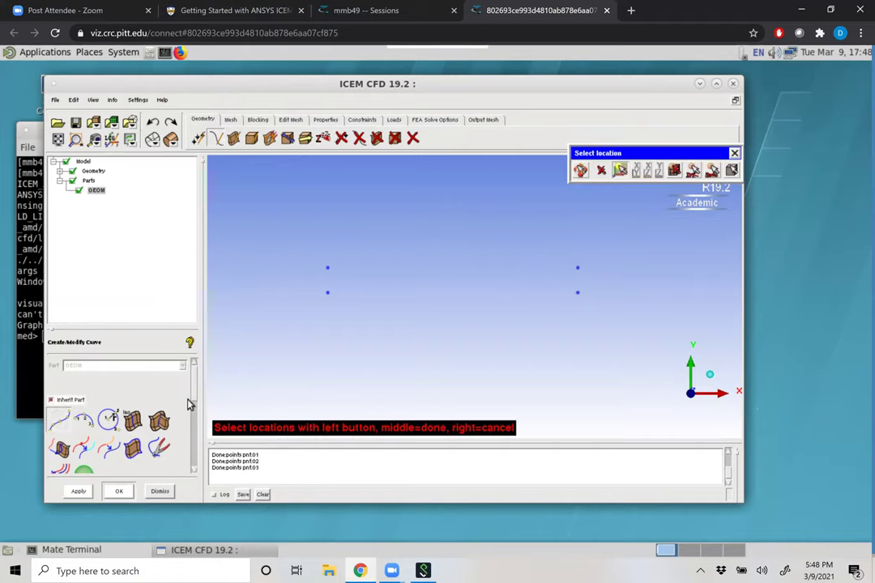
drag(194, 385, 194, 413)
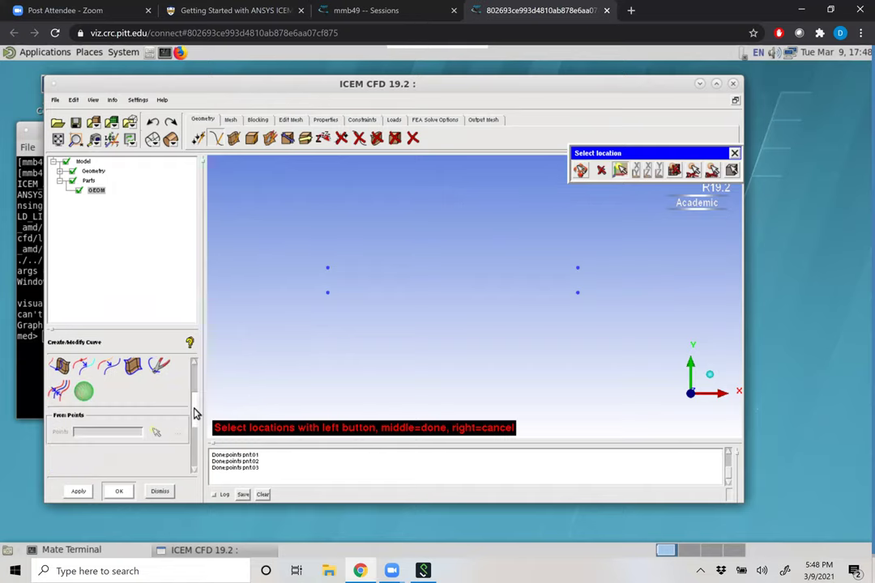
click(327, 268)
click(329, 290)
middle_click(395, 387)
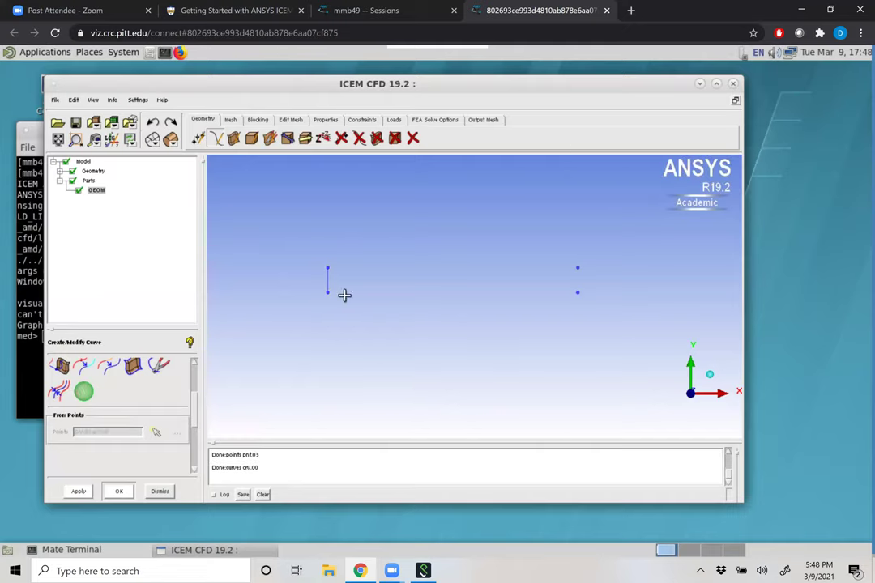
Create curves along the bottom, the X = 0.4 side and the top to close the rectangle, and end curve creation.
click(577, 293)
middle_click(581, 308)
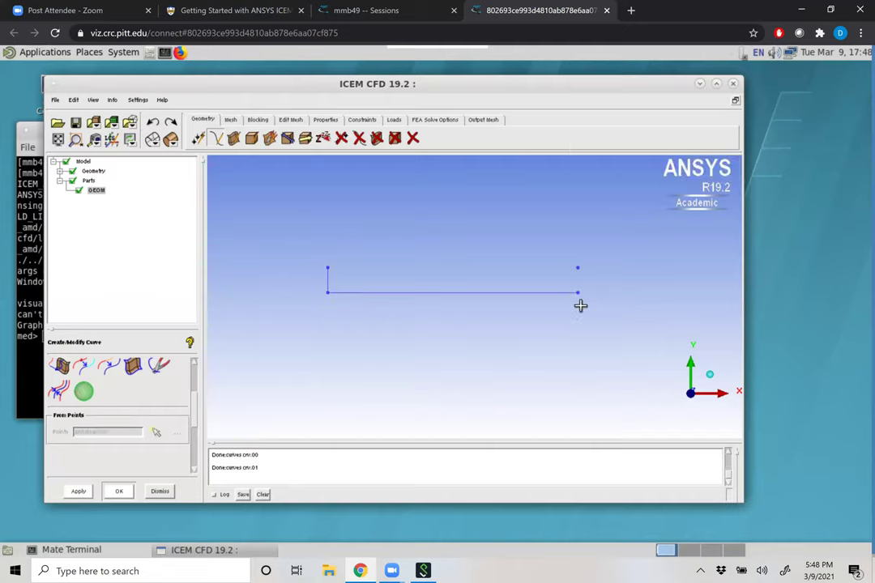
click(578, 267)
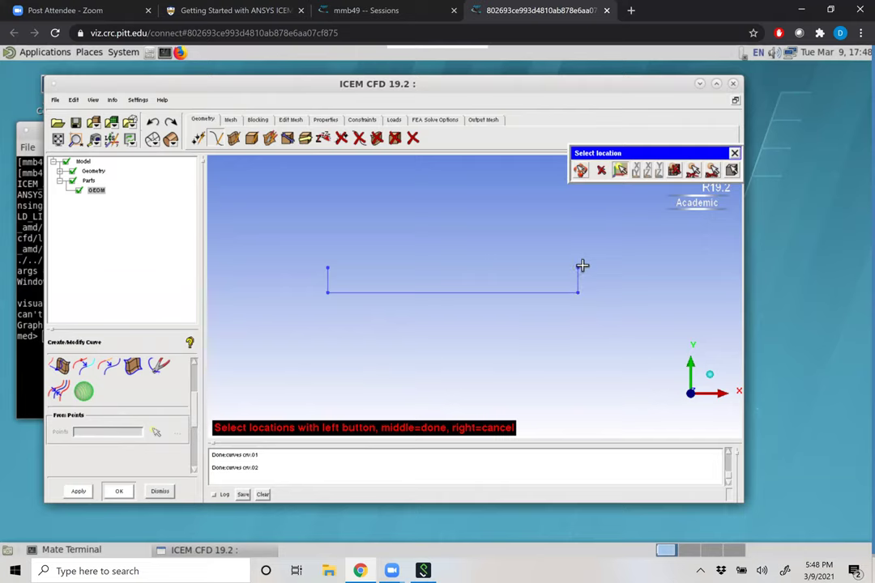
click(328, 268)
middle_click(360, 229)
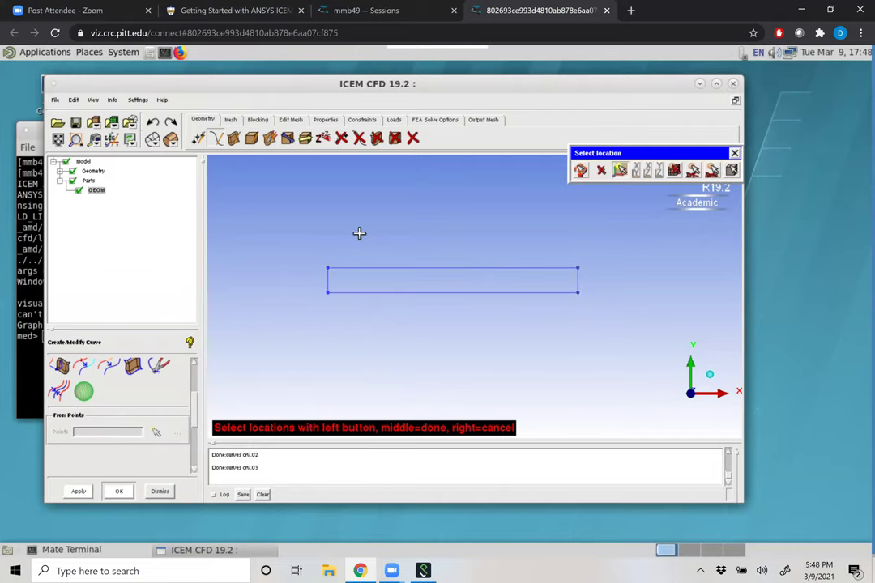
middle_click(292, 219)
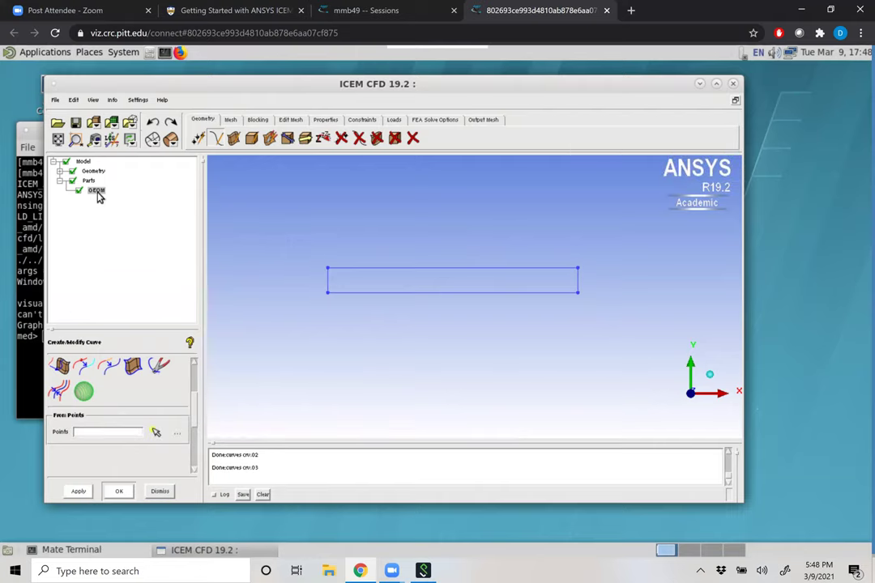
Create a simple surface from the rectangle's four boundary curves and end surface creation.
click(233, 139)
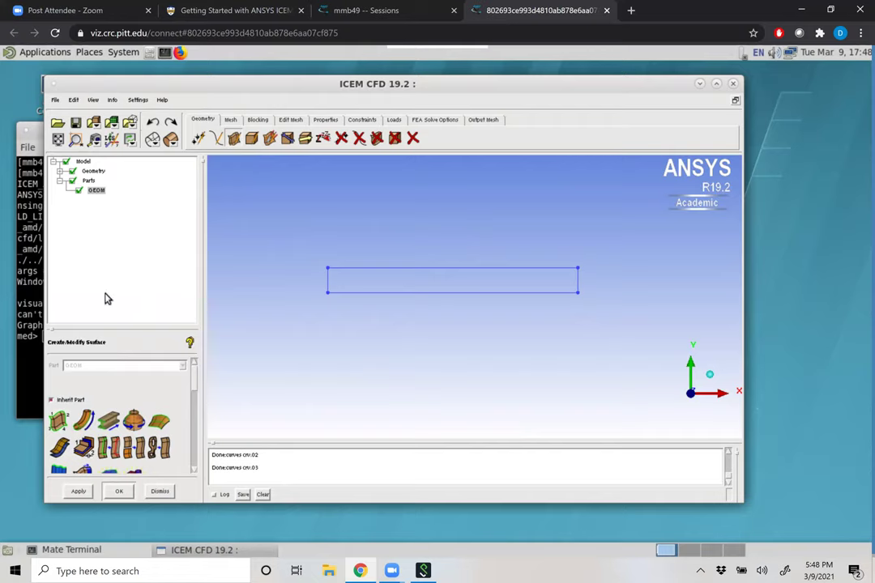
click(57, 423)
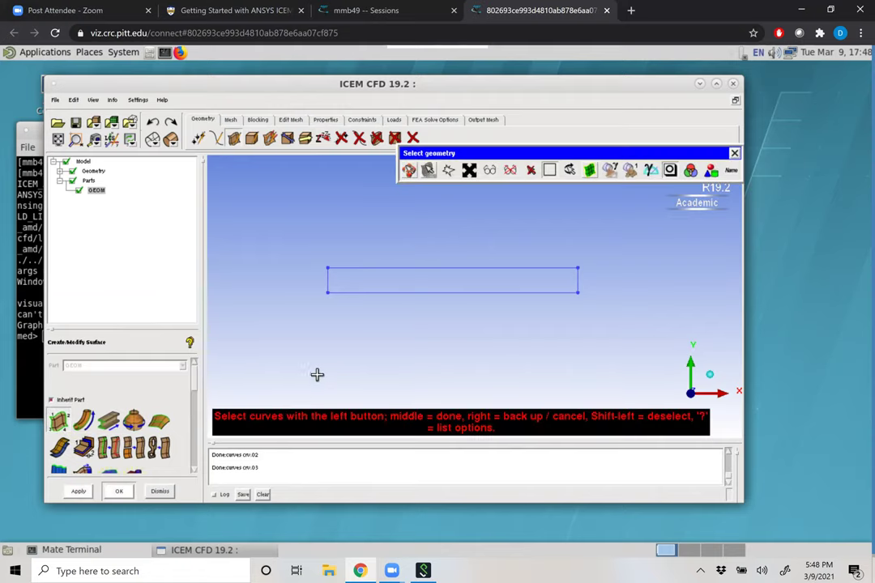
click(338, 280)
click(350, 292)
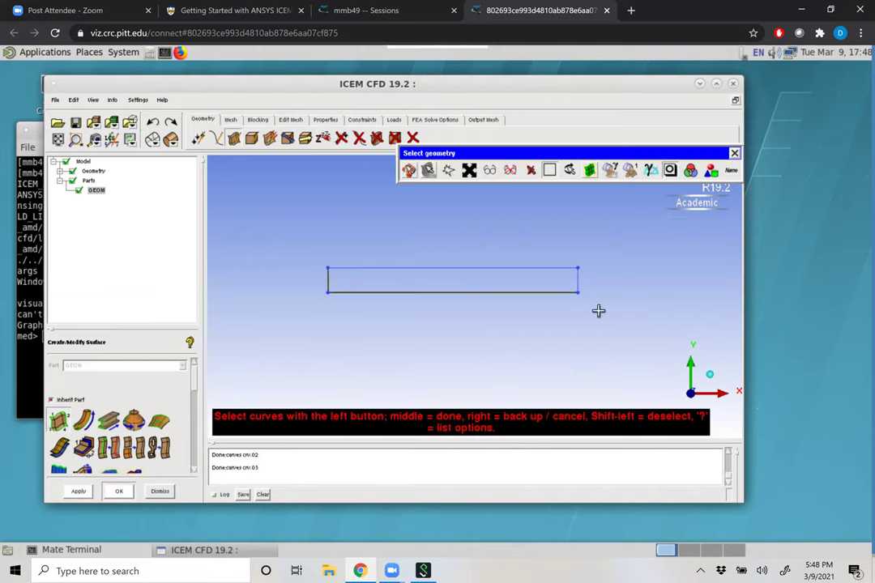
middle_click(496, 343)
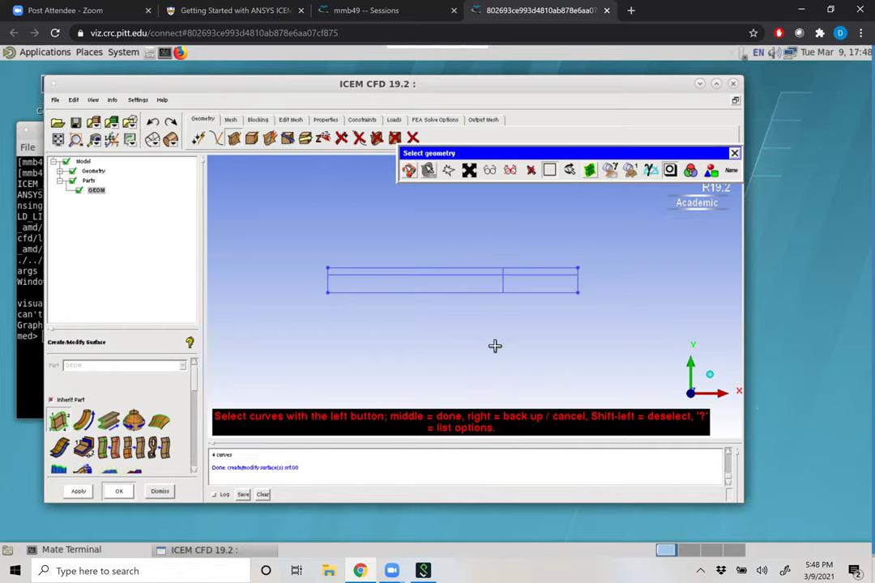
middle_click(270, 249)
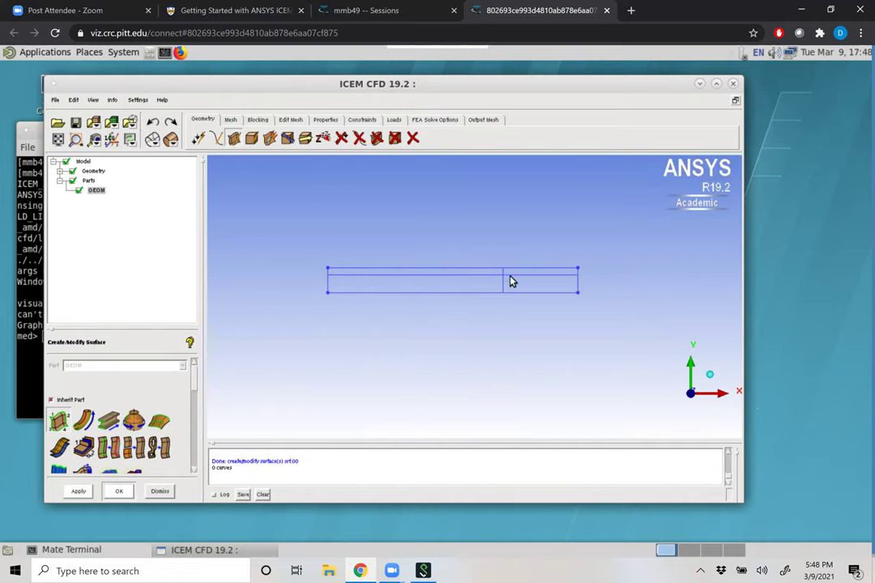
Expand the model's Geometry branch and display the surfaces as solid, and after that as transparent.
click(60, 171)
right_click(98, 210)
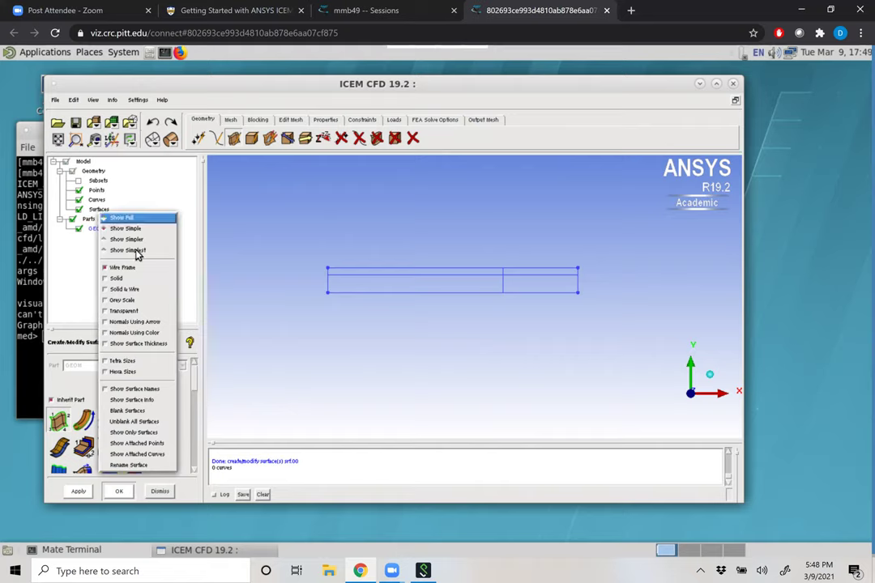
click(110, 278)
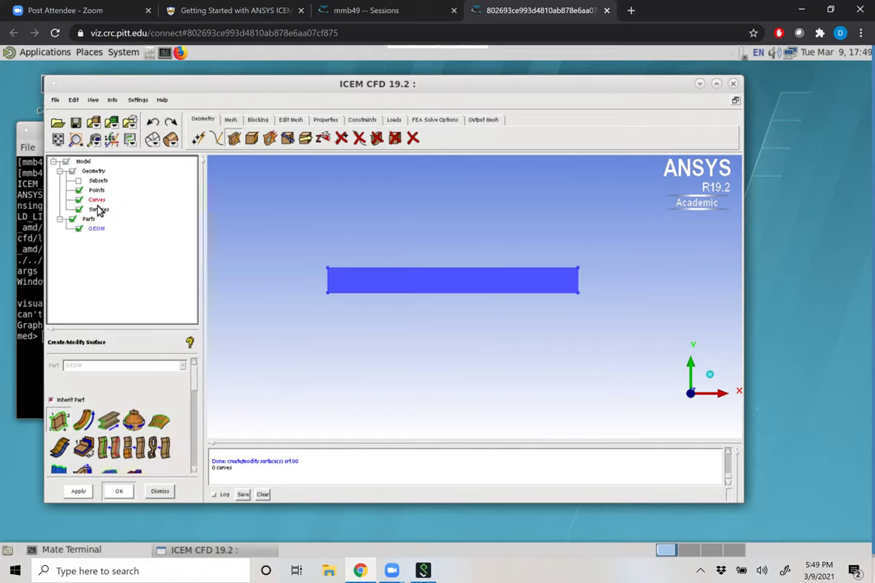
right_click(99, 209)
click(123, 308)
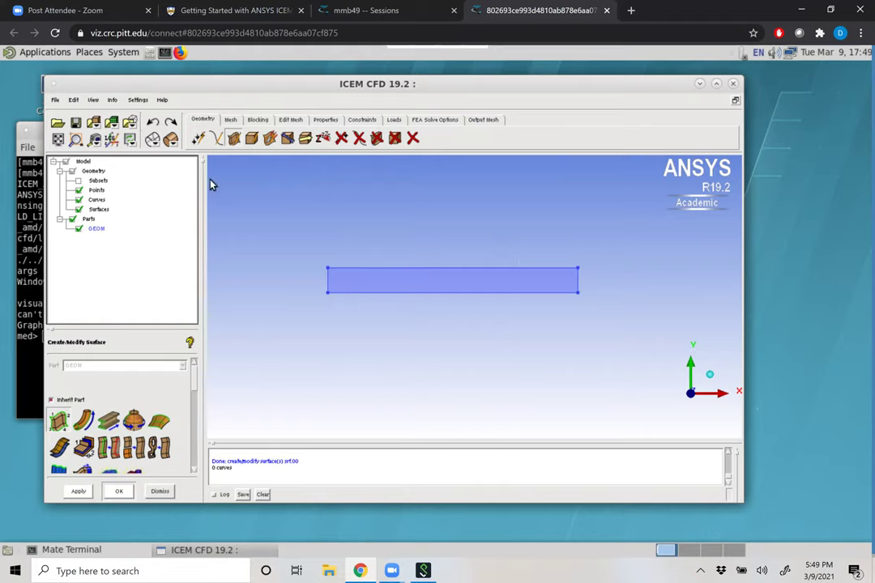
Initialize a 3D Bounding Box block in part SOLID around all the geometry entities and end the entity selection.
click(258, 121)
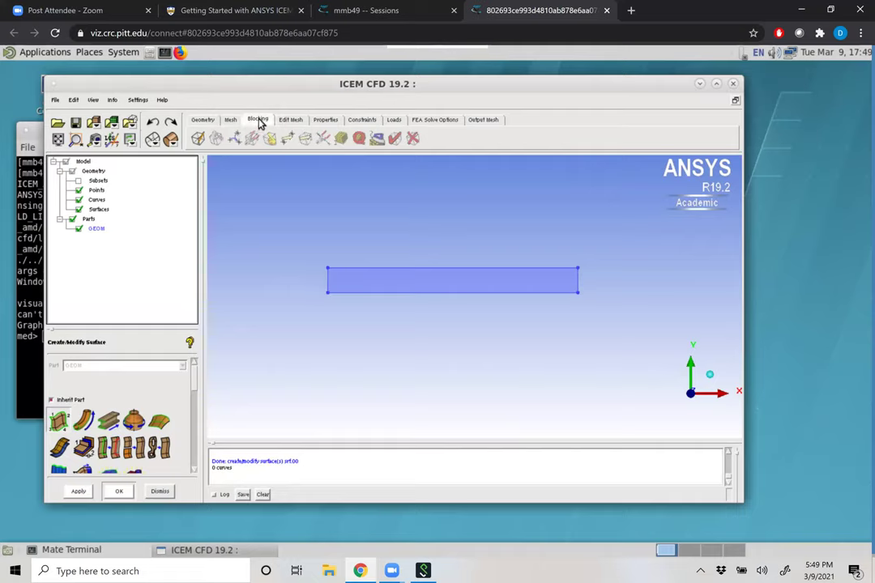
click(199, 139)
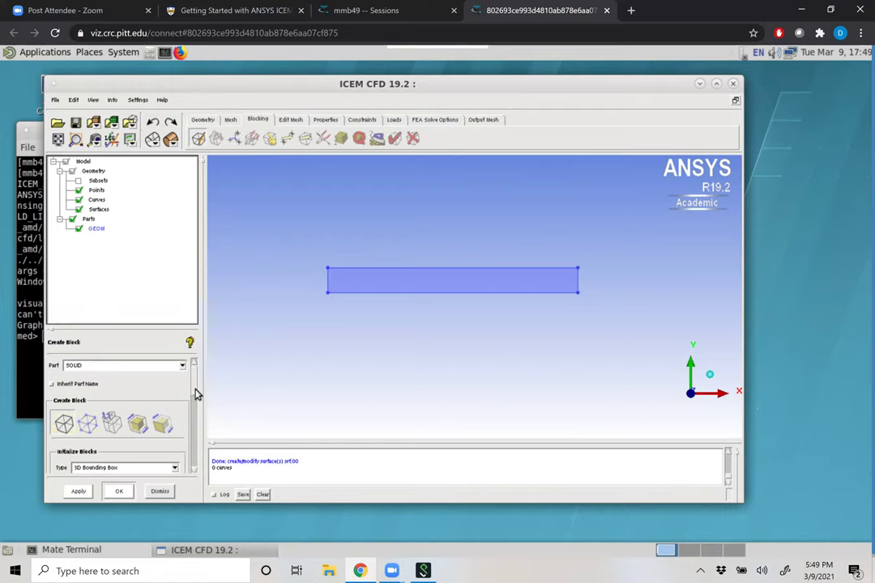
scroll(192, 397, down, 3)
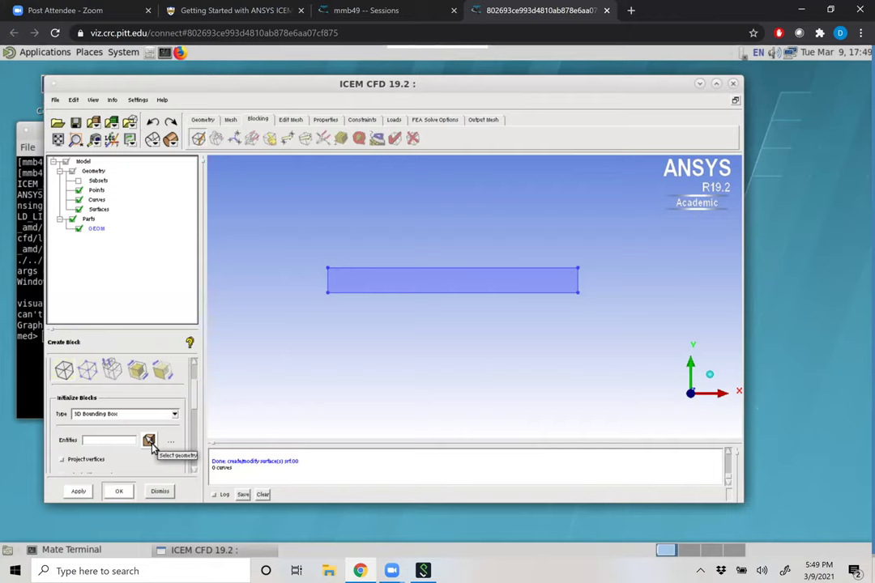
click(149, 442)
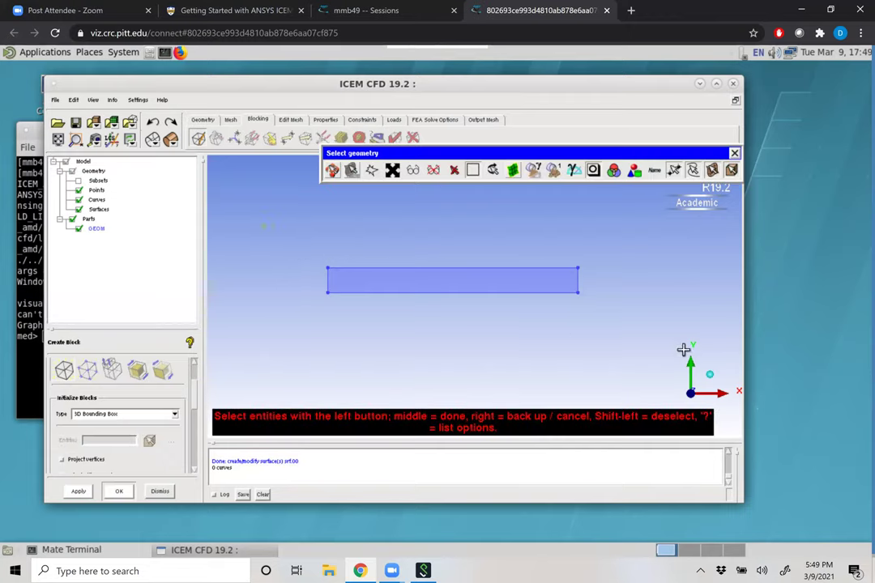
middle_click(408, 241)
middle_click(409, 241)
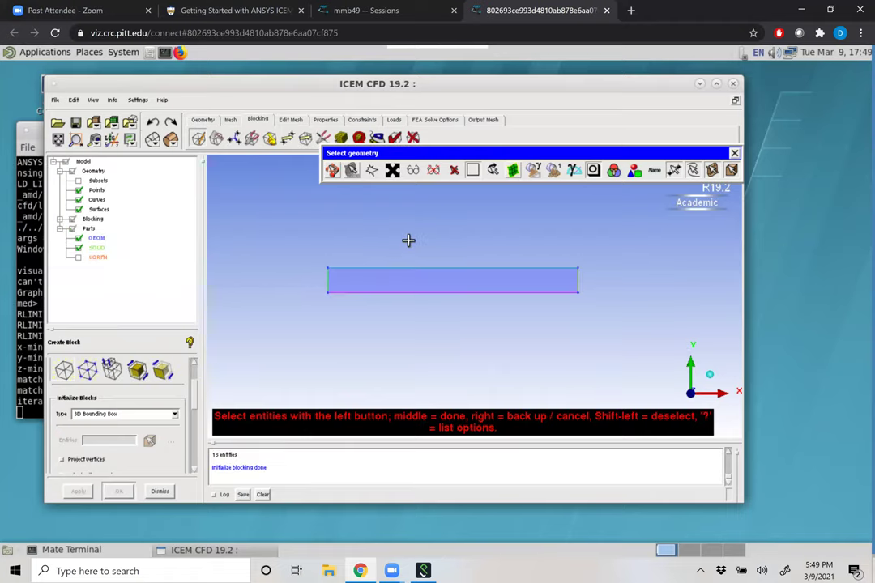
middle_click(282, 241)
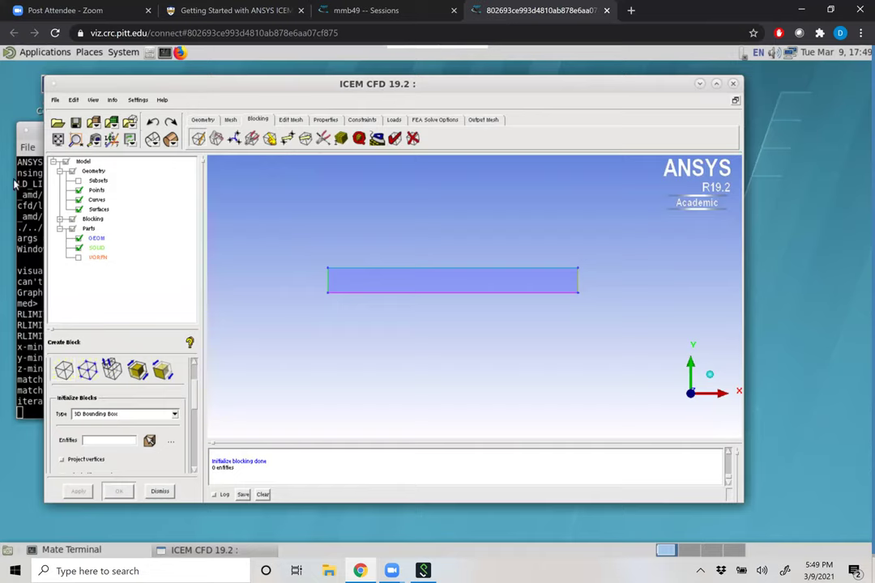
Expand the Blocking branch with Blocks shown and delete the initial 3D block.
click(60, 219)
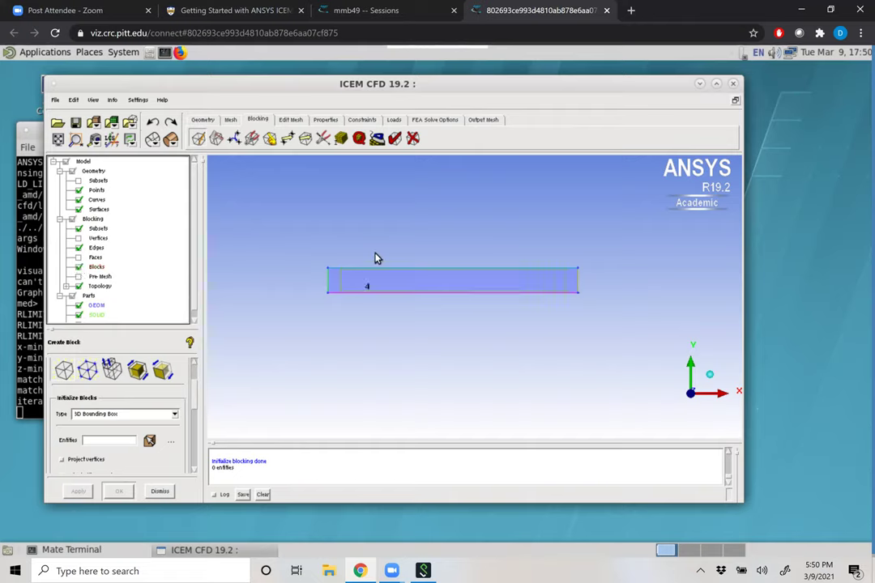
click(411, 140)
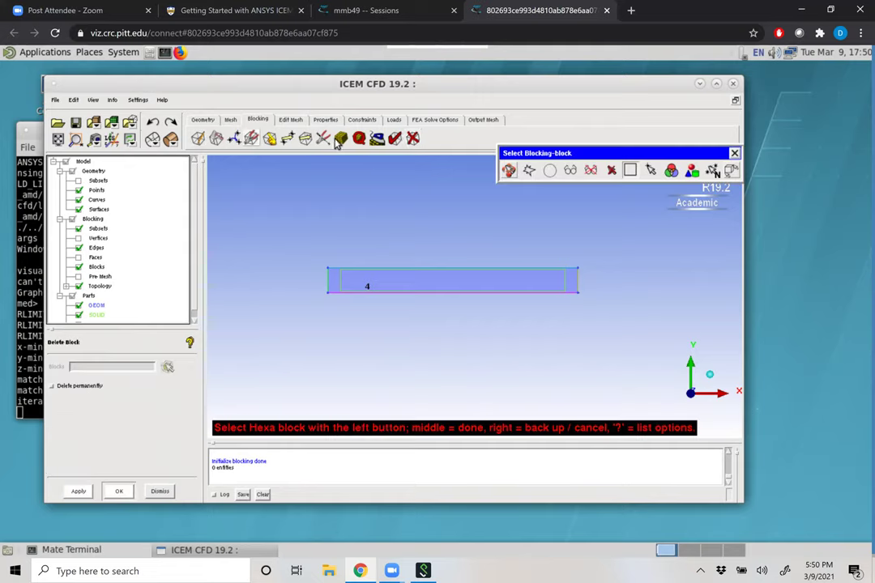
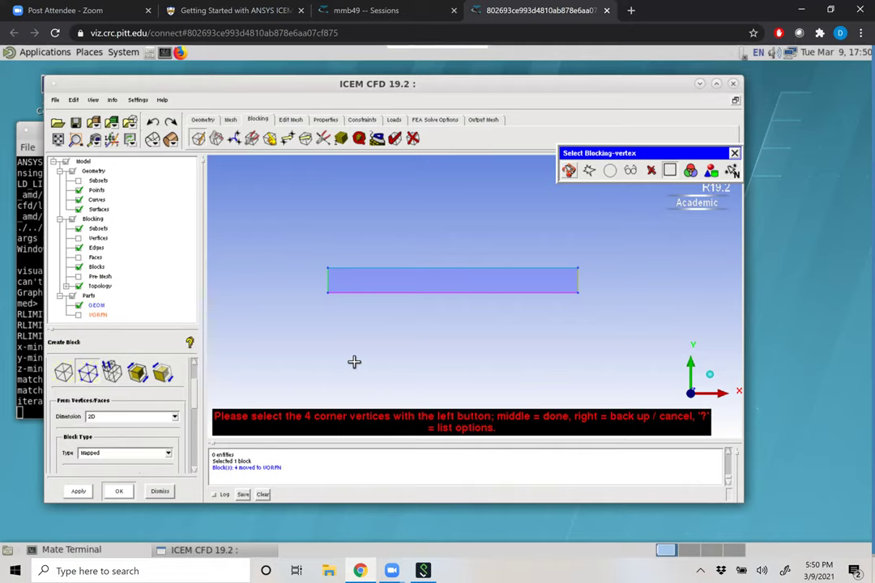
Try to create a 2D mapped block by picking the rectangle's four corners in order around its perimeter.
middle_click(311, 324)
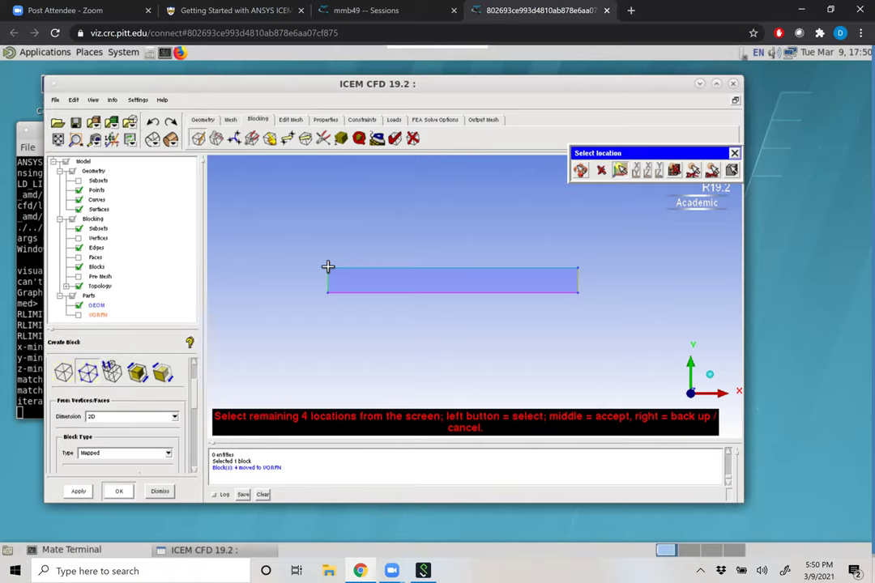
click(328, 269)
click(577, 268)
click(317, 294)
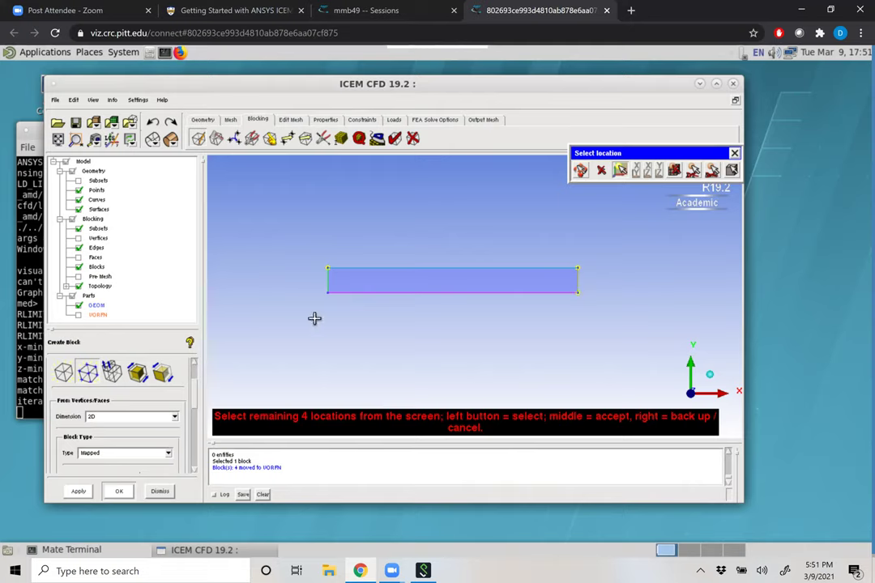
middle_click(374, 355)
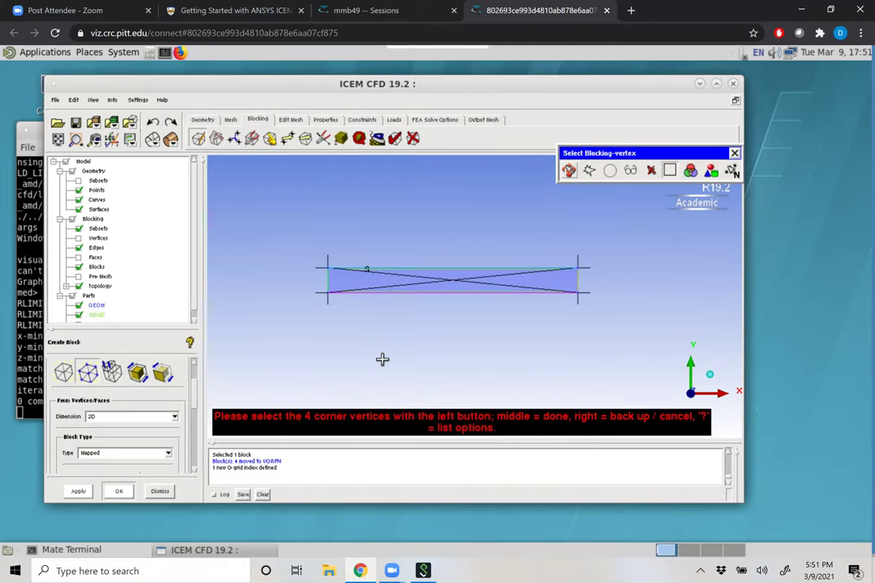
Display the blocks as solid, inspect the new block from an oblique angle and return to the XY view.
right_click(95, 268)
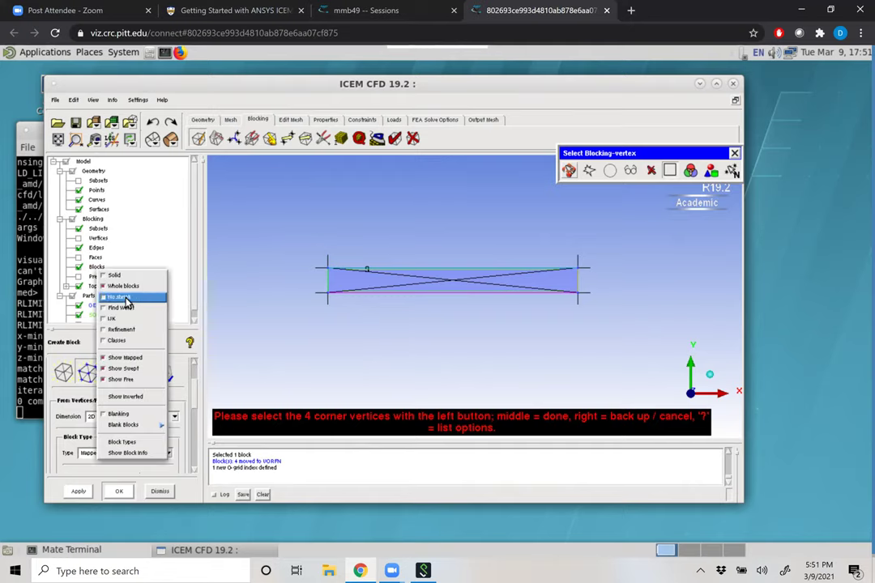
click(348, 267)
middle_click(458, 243)
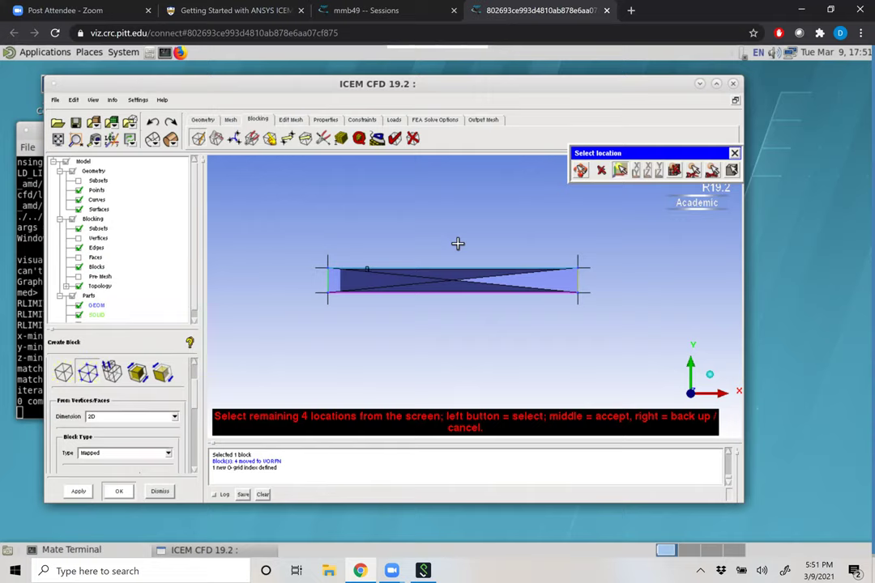
right_click(451, 256)
drag(464, 289, 531, 363)
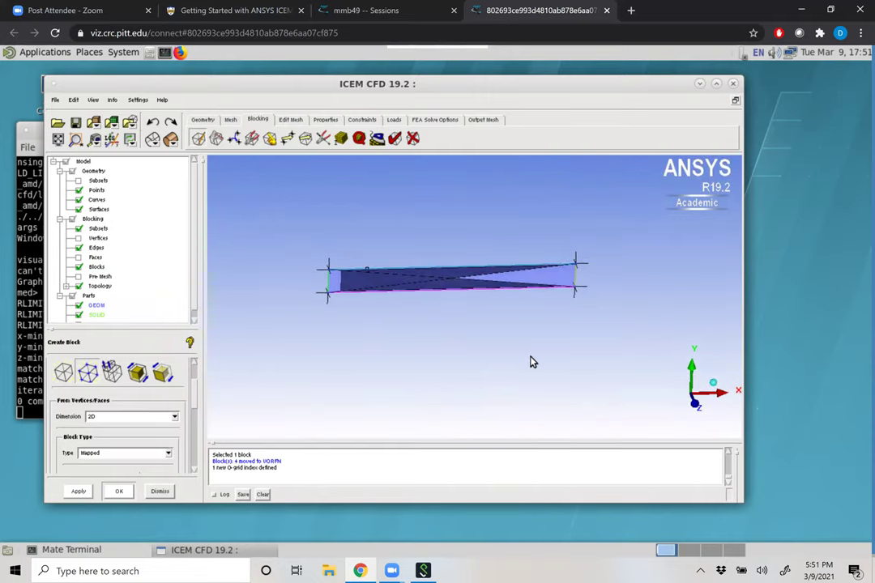
click(695, 404)
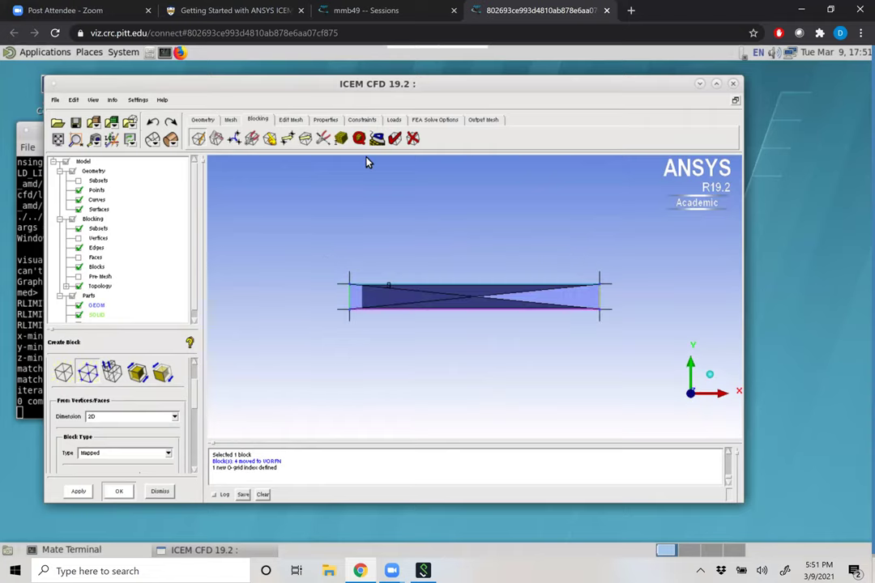
Delete the 2D block just created from the rectangle's corners.
click(413, 139)
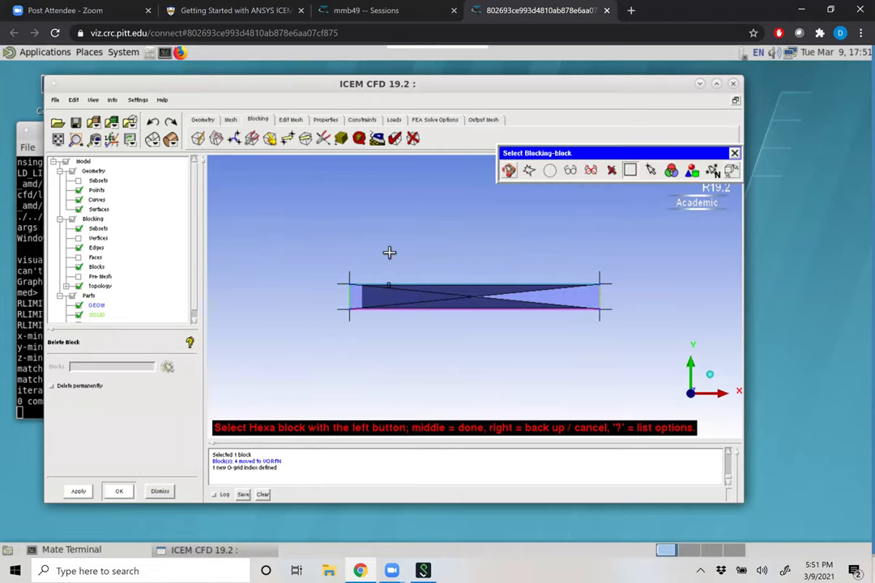
click(408, 300)
middle_click(409, 300)
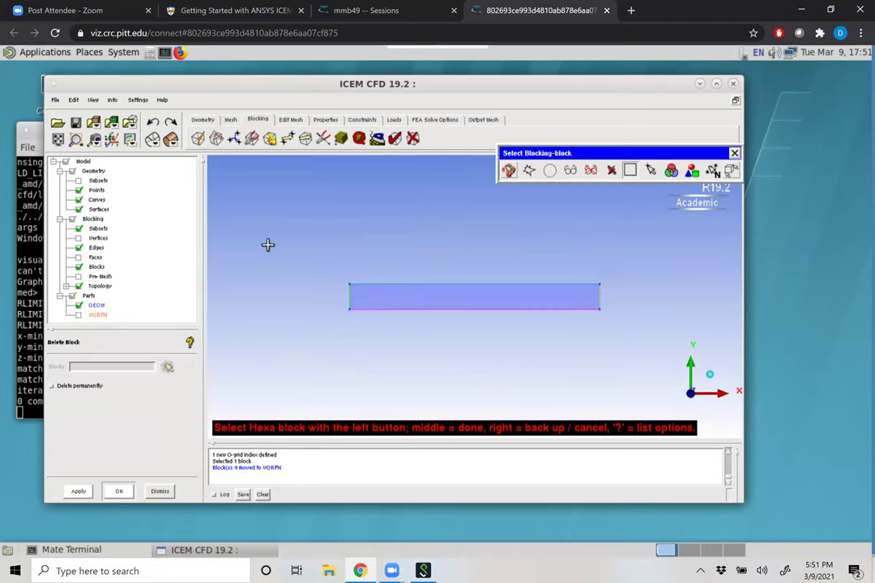
Create a 2D mapped block from four vertices, picking the two upper corners from X = 0 to X = 0.4, then the lower two likewise.
click(198, 139)
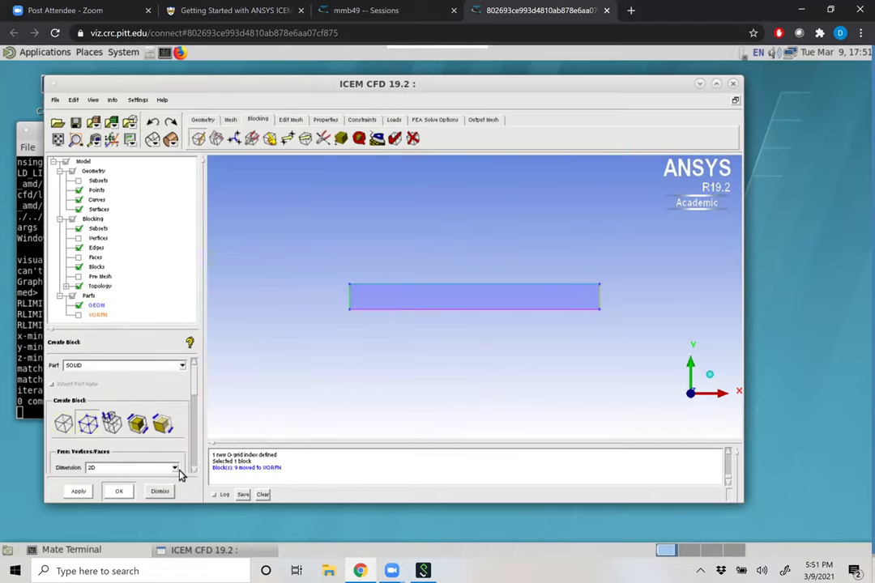
drag(193, 371, 193, 410)
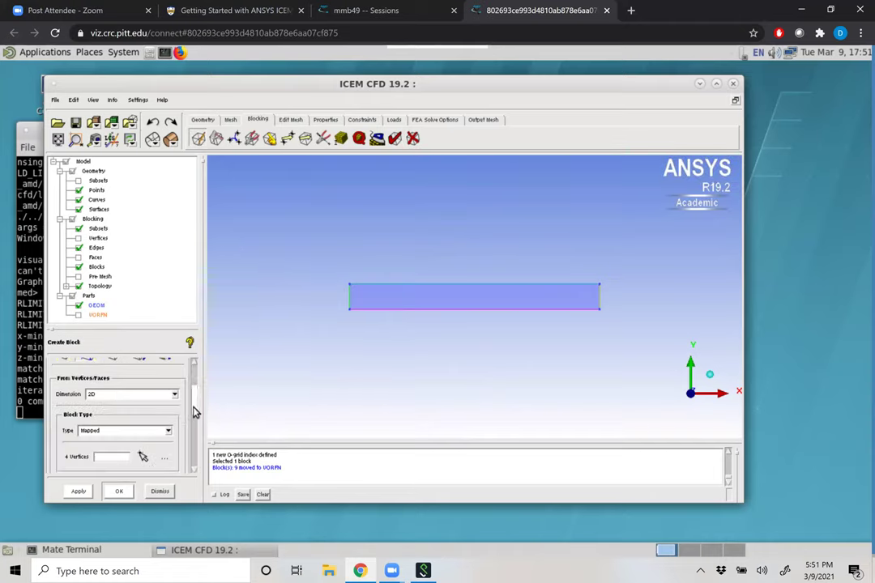
click(143, 457)
click(349, 283)
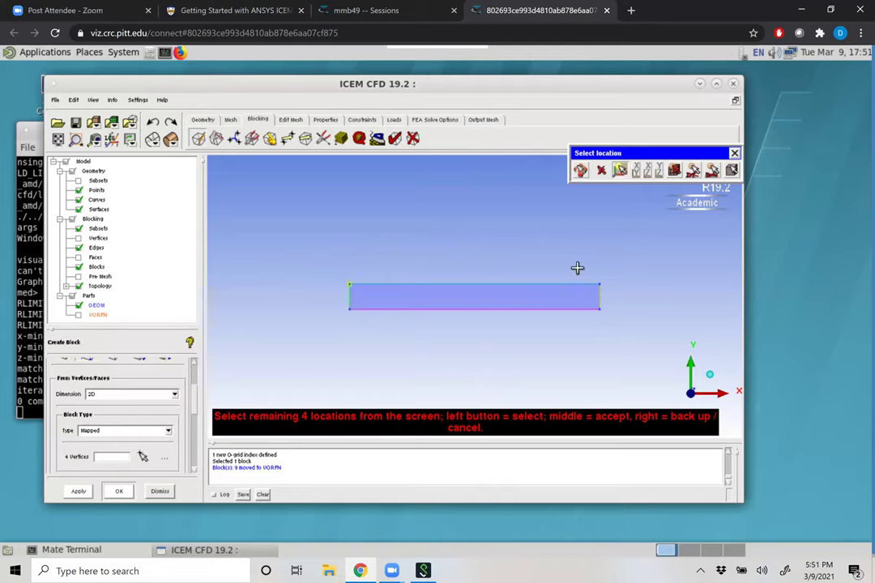
click(600, 283)
click(348, 310)
click(599, 310)
middle_click(393, 225)
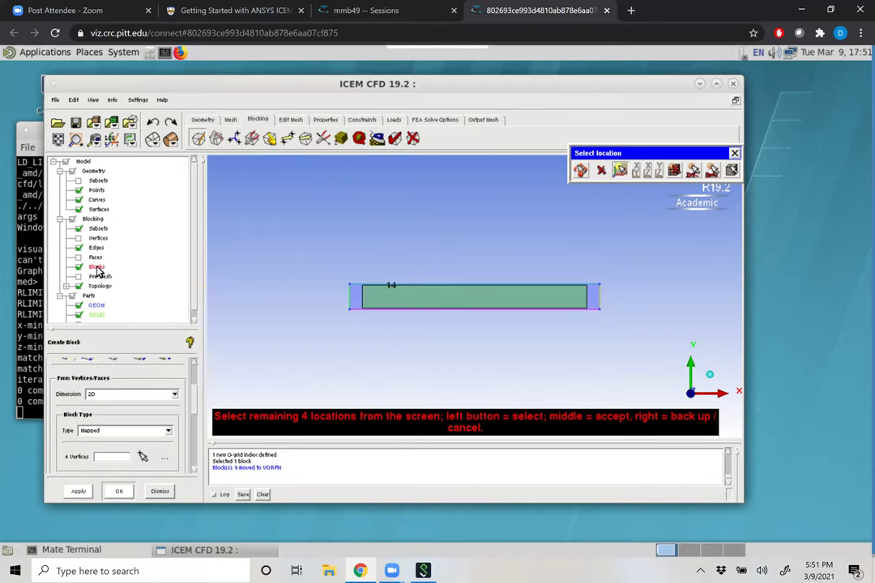
Display the block with No shrink, and switch the blocking edges off and back on.
right_click(97, 272)
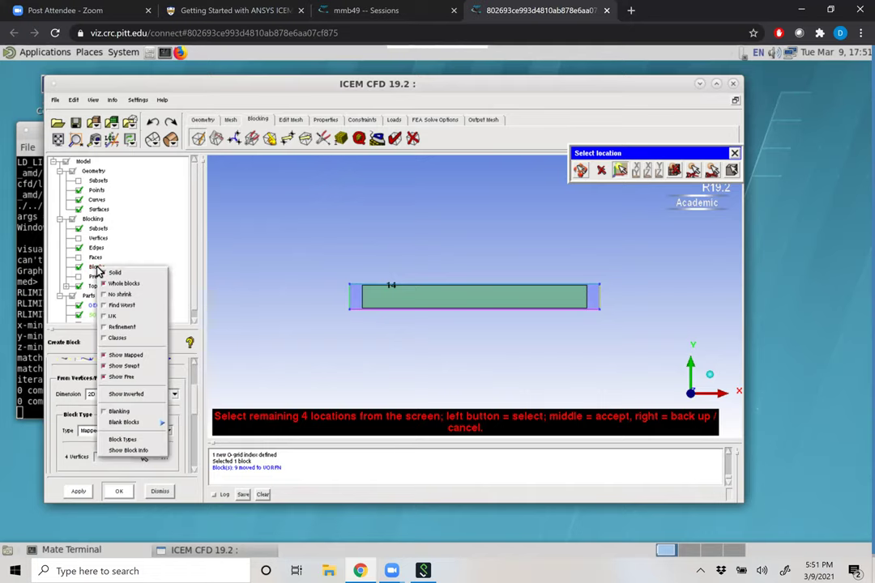
click(121, 300)
middle_click(389, 242)
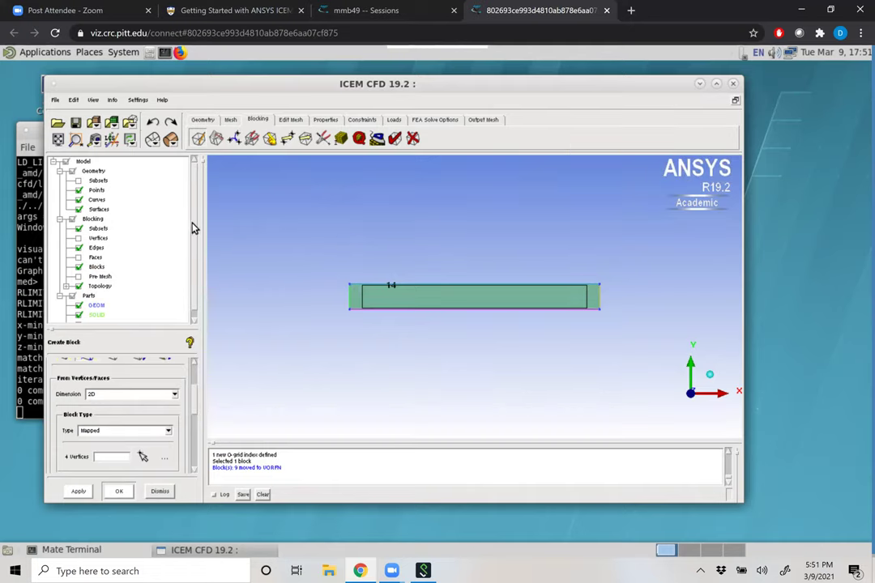
click(79, 249)
click(78, 248)
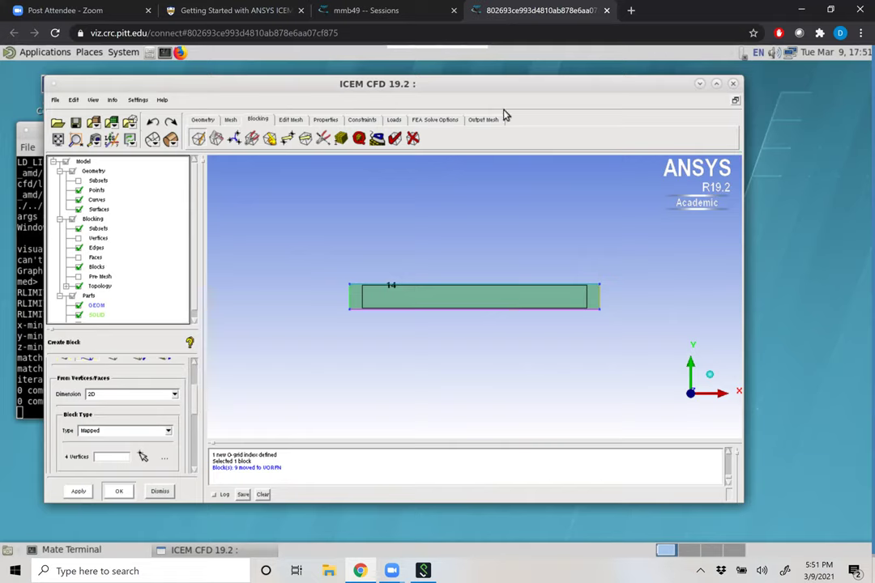
Set the pre-mesh parameters of the rectangle's upper edge to 161 nodes.
click(343, 141)
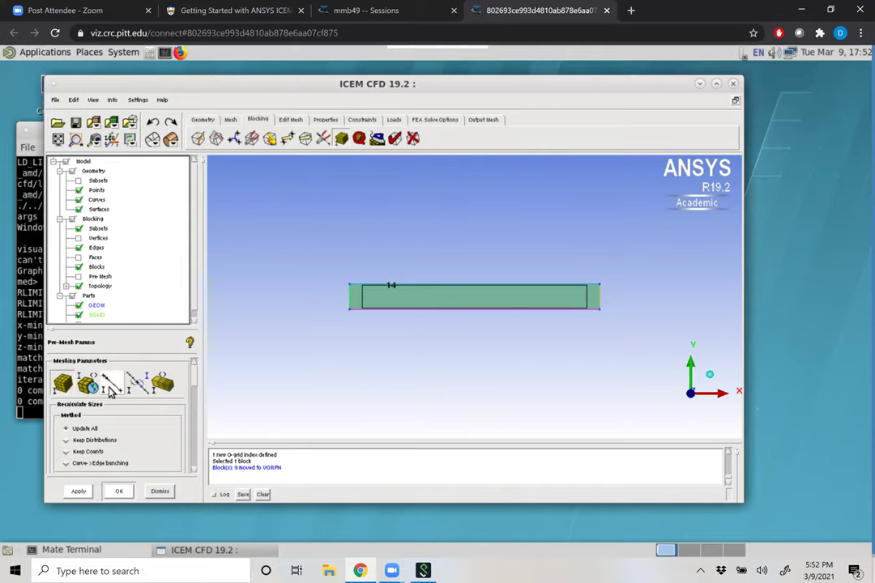
click(114, 388)
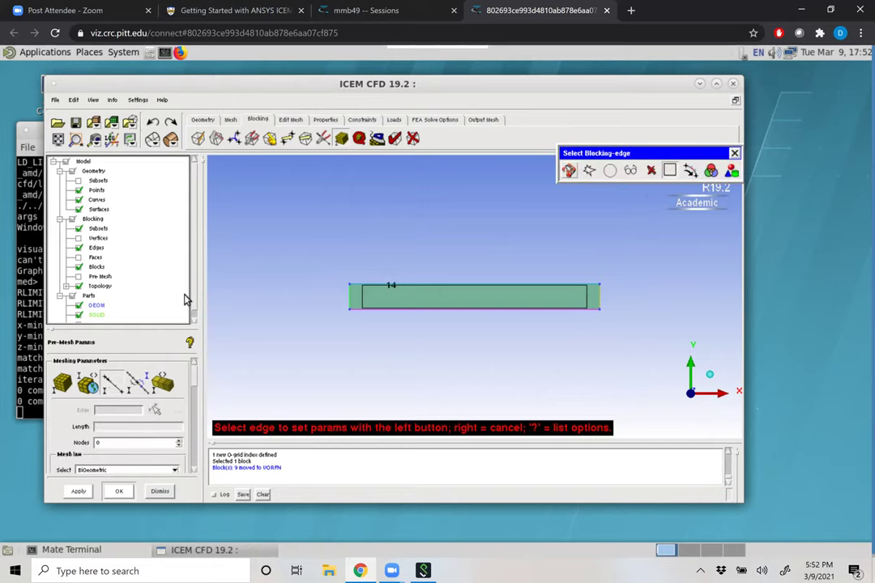
click(439, 284)
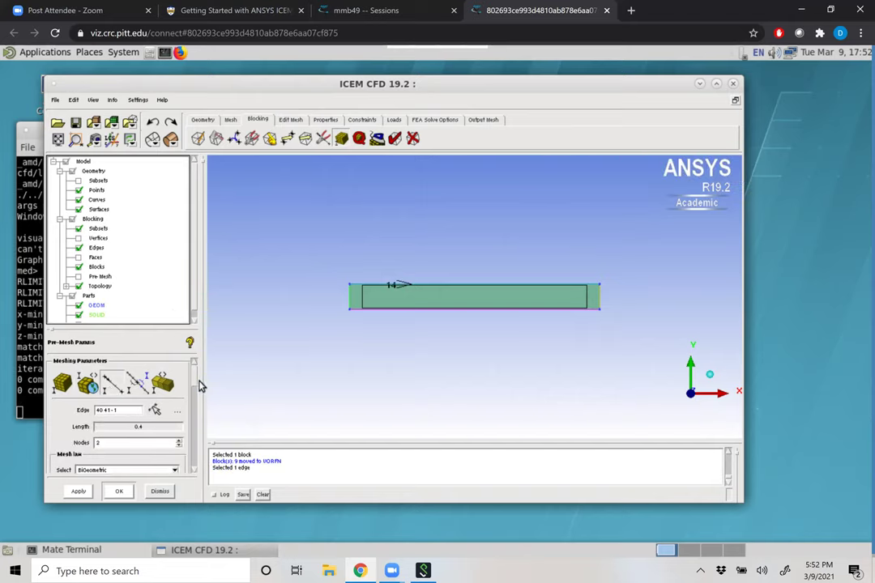
scroll(196, 384, down, 3)
click(116, 373)
key(BackSpace)
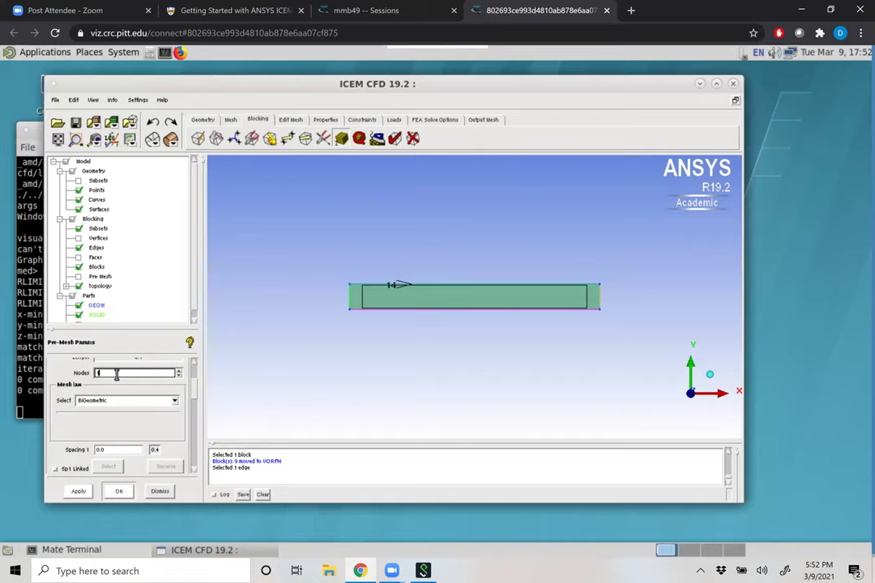
key(Return)
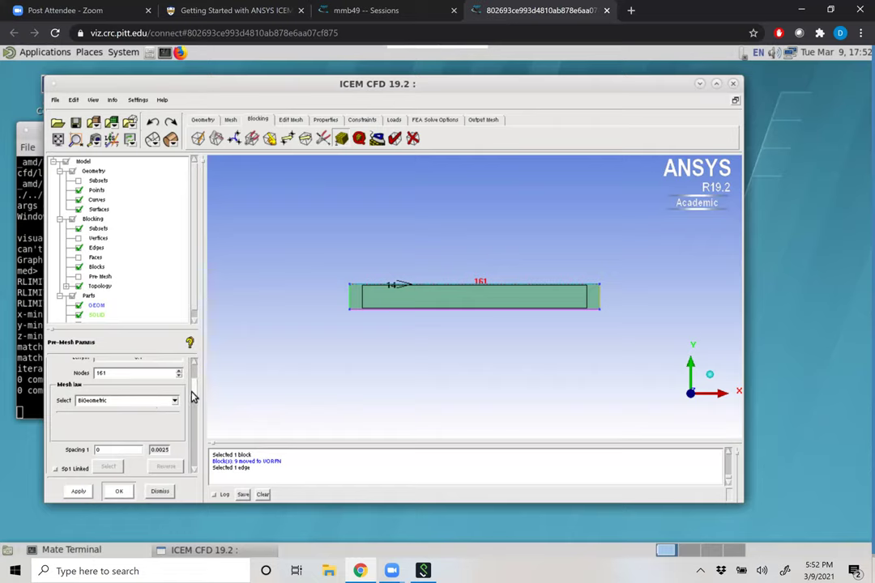
Copy the upper edge's mesh parameters to all parallel edges and apply them.
scroll(193, 409, down, 1)
scroll(193, 415, down, 8)
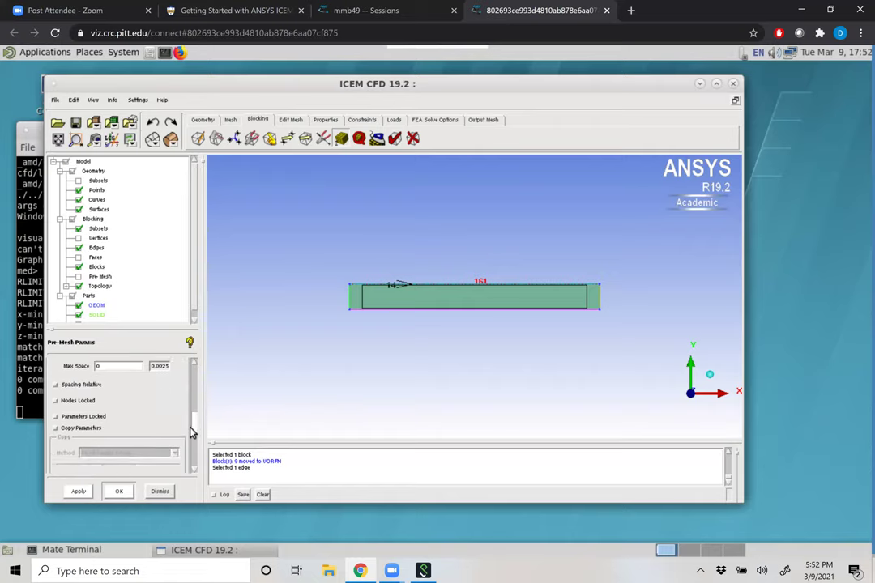
click(59, 411)
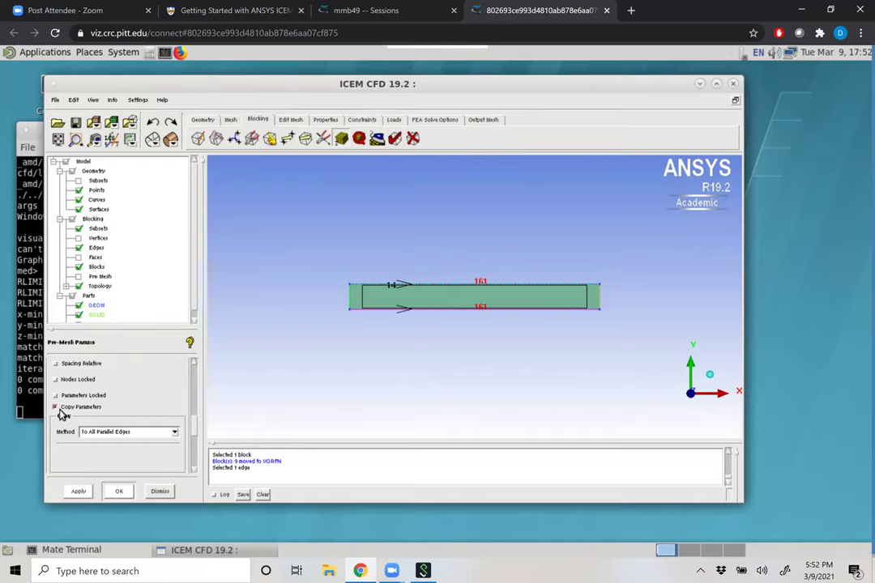
click(81, 493)
scroll(623, 306, up, 5)
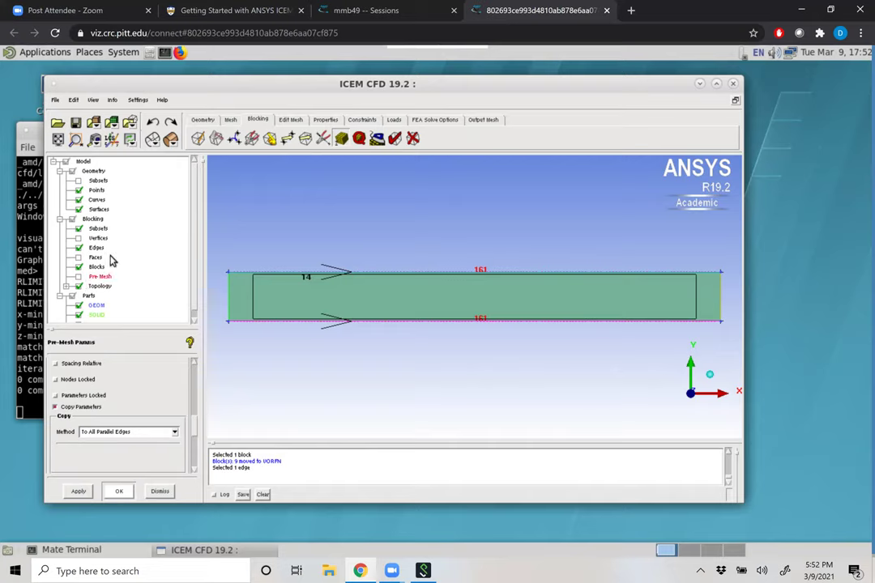
Hide the blocking edges and blocks, compute and display the pre-mesh, and convert it to an unstructured mesh.
click(78, 248)
click(78, 267)
click(79, 278)
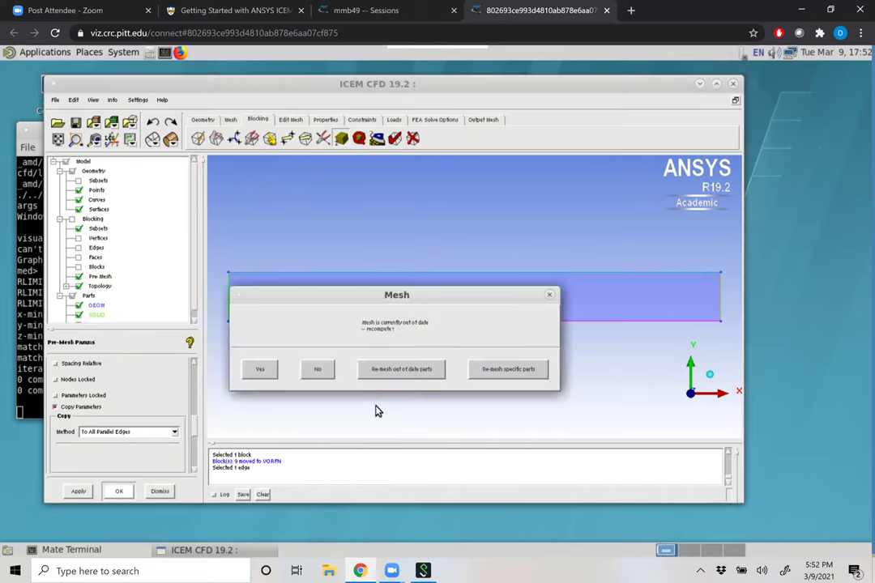
click(260, 371)
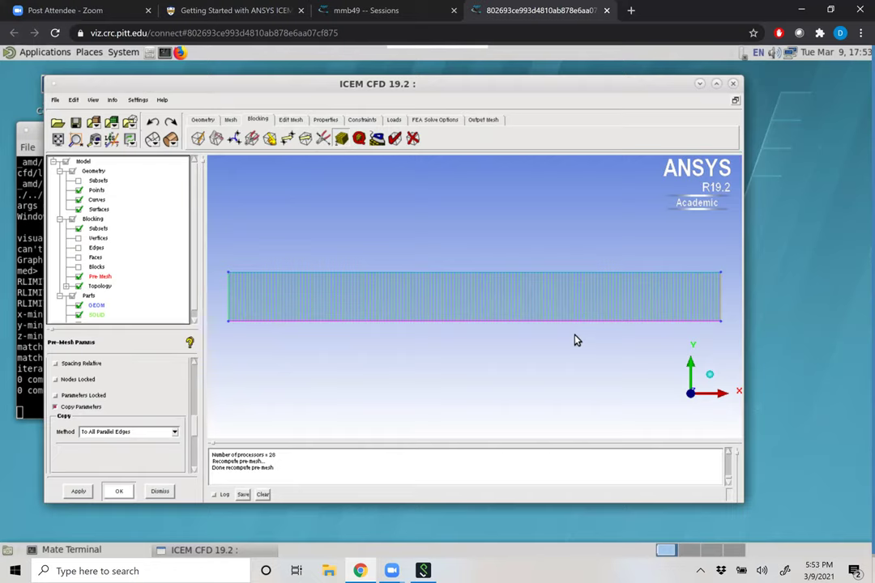
right_click(101, 278)
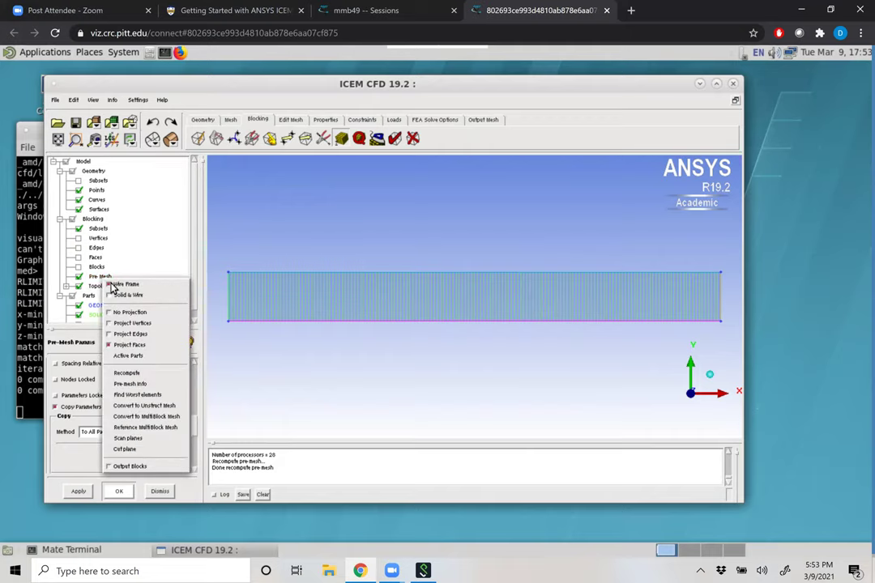
click(155, 407)
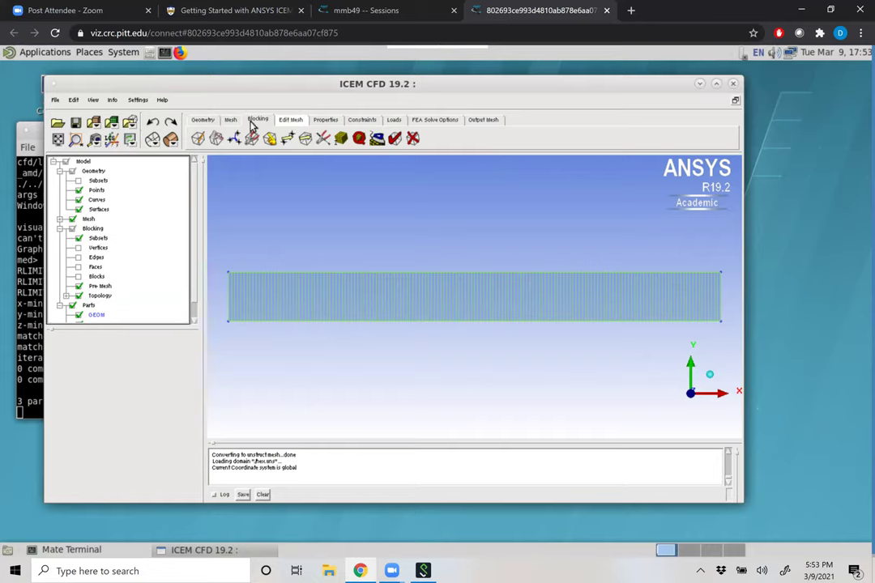
Check the mesh for only uncovered faces and surface orientations, fixing the uncovered faces with new elements in the GEOM part.
click(303, 120)
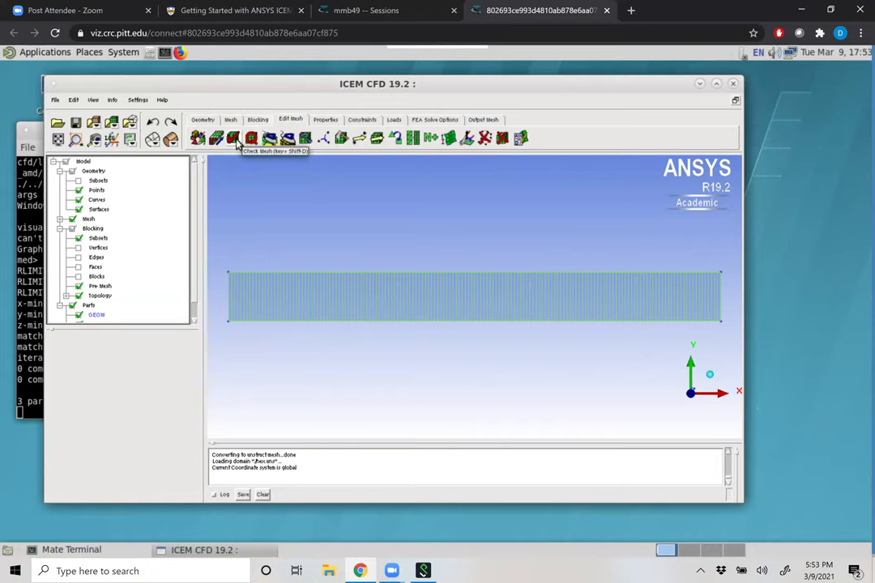
click(234, 139)
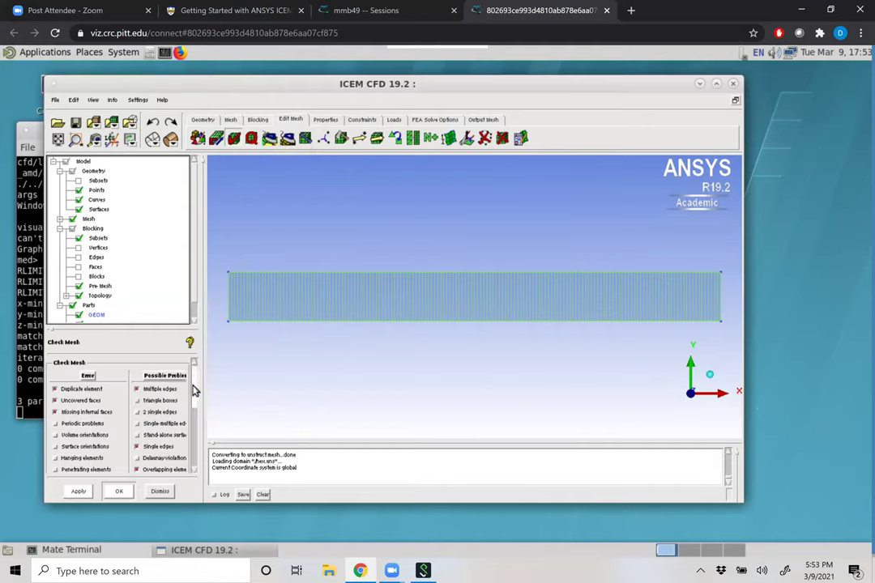
click(165, 375)
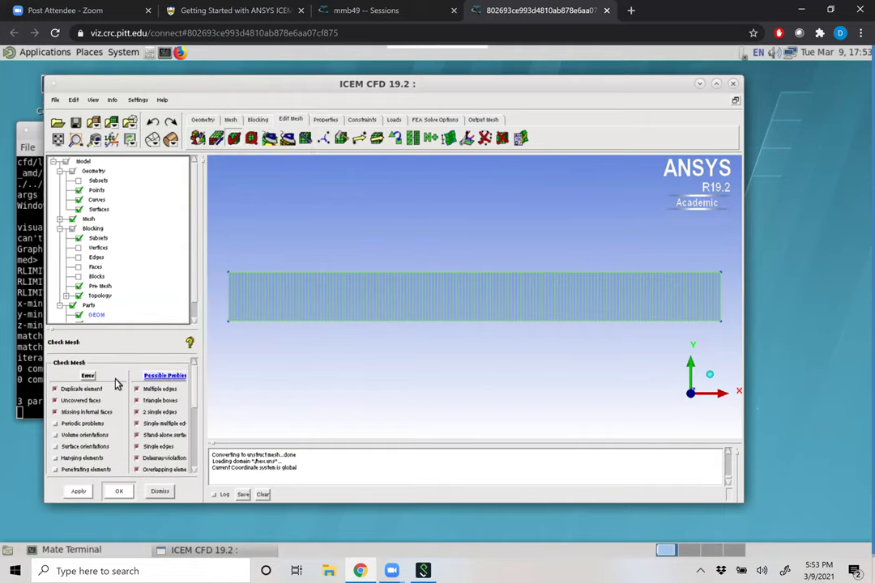
click(88, 376)
click(81, 401)
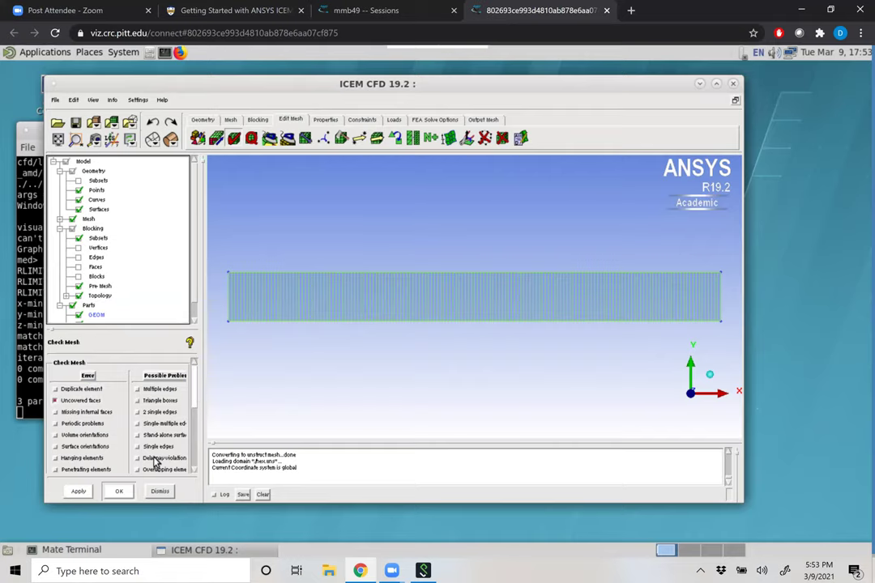
click(56, 446)
click(77, 492)
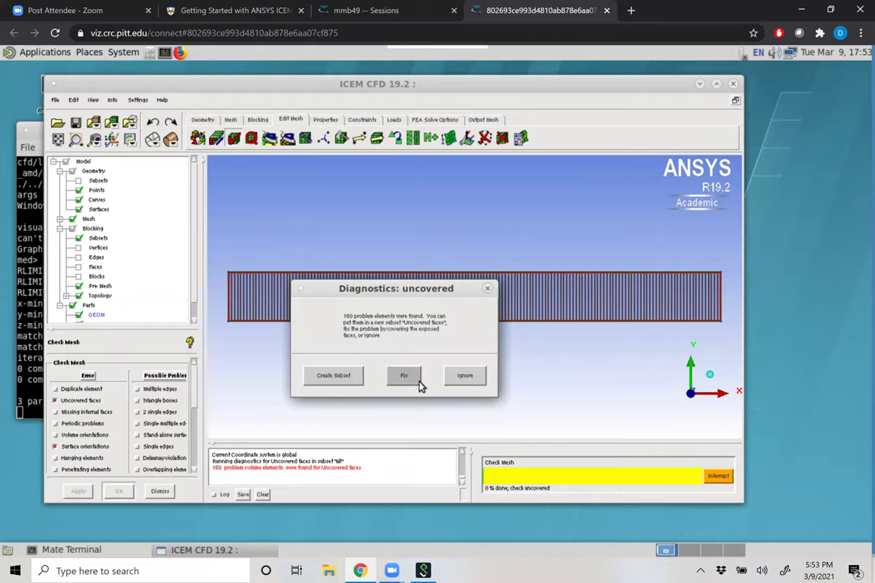
click(406, 382)
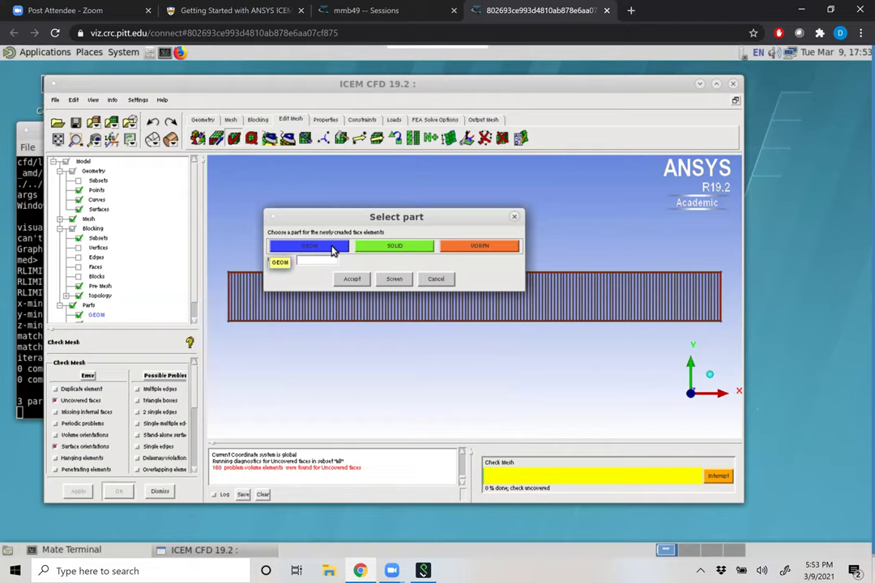
click(333, 250)
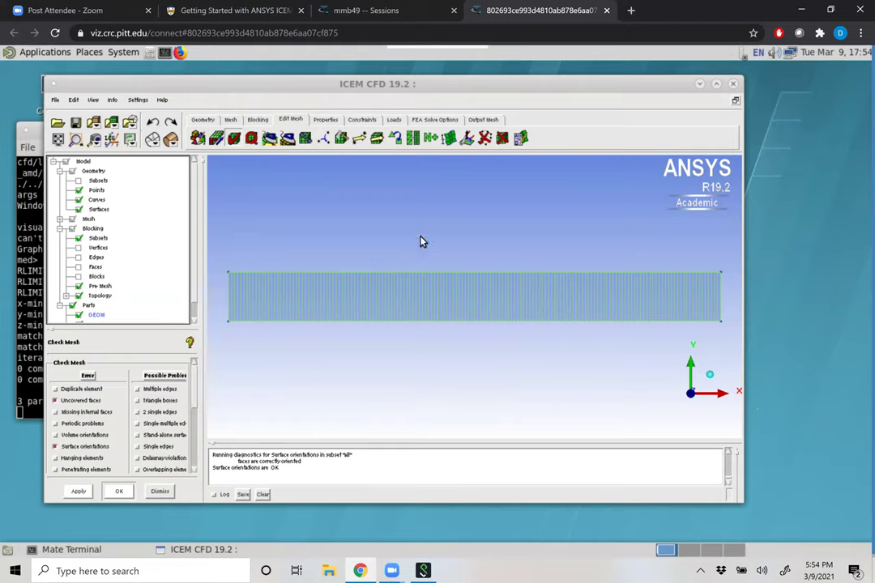
Apply ANSYS Fluent as the output solver for the mesh.
click(482, 121)
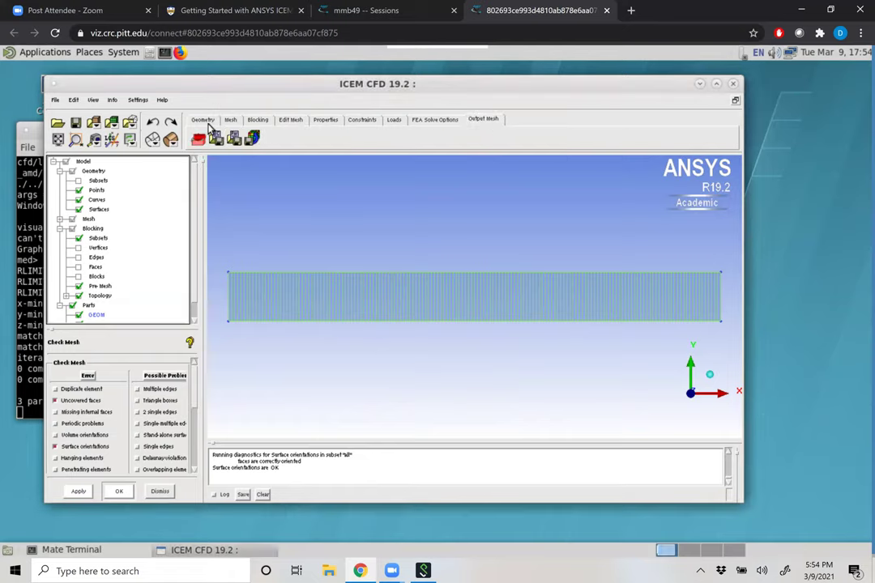
click(197, 143)
click(79, 493)
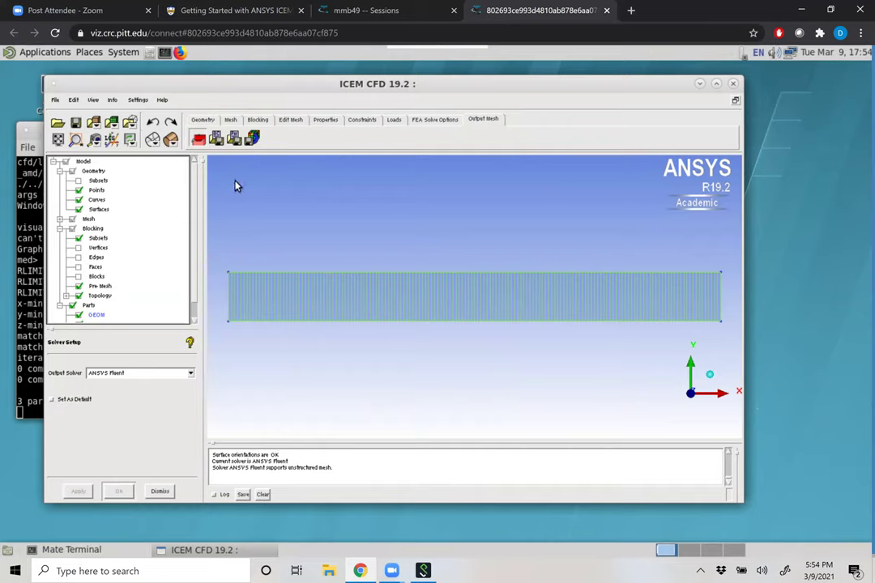
Save the project as project2.prj in the home directory.
click(56, 101)
click(91, 146)
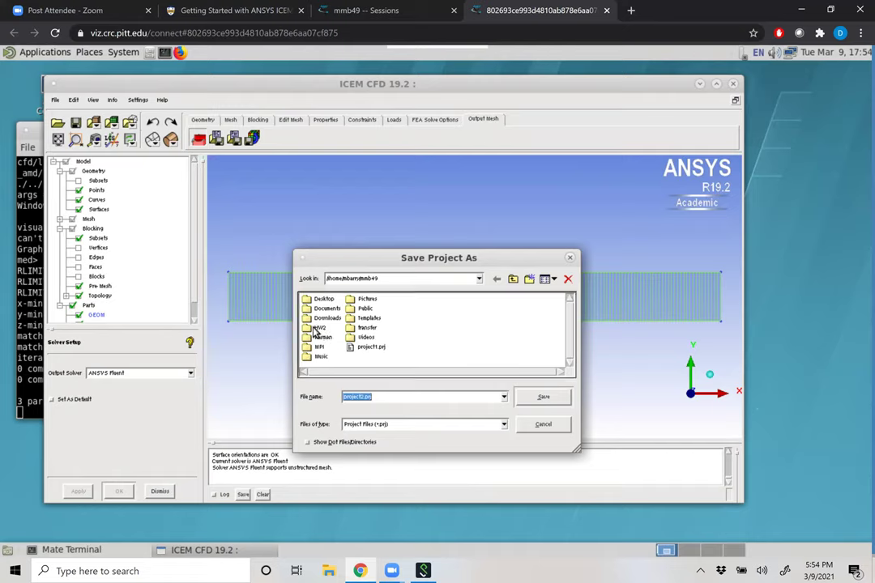
drag(381, 261, 390, 224)
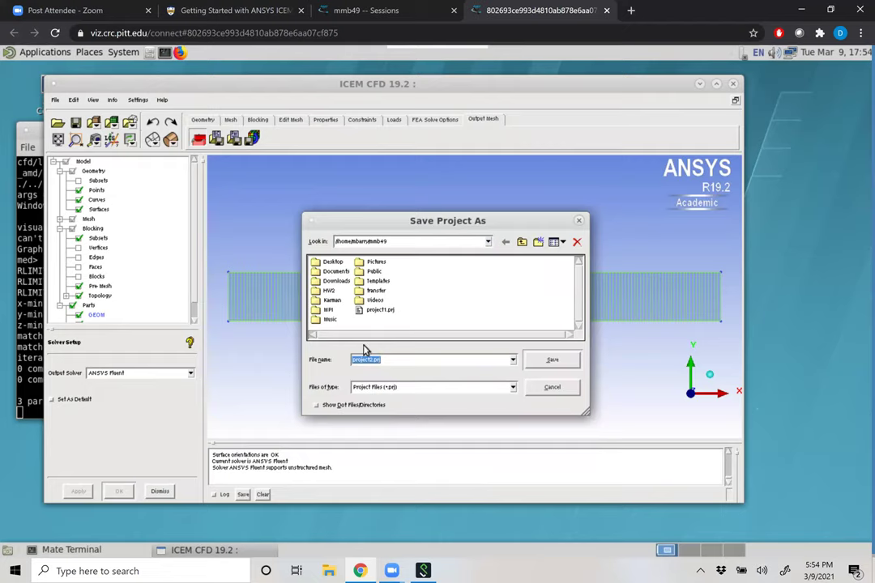
click(554, 363)
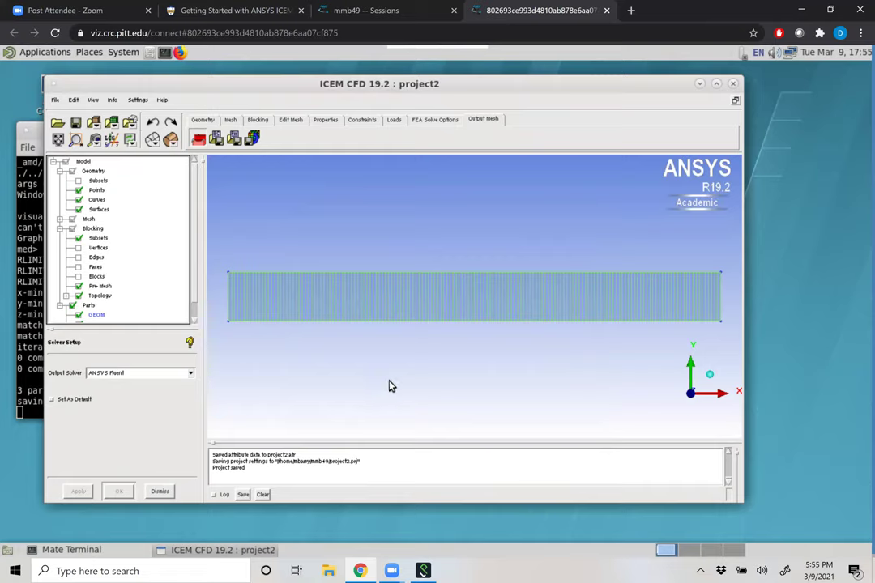
drag(330, 460, 357, 463)
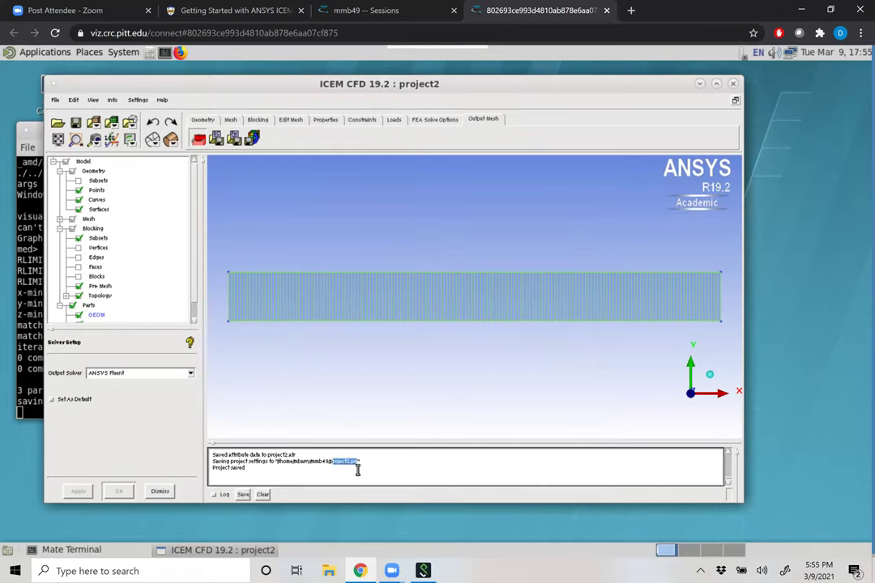
Save the project and write project2.uns as a 2D Fluent mesh, overwriting the existing fluent.msh.
click(253, 140)
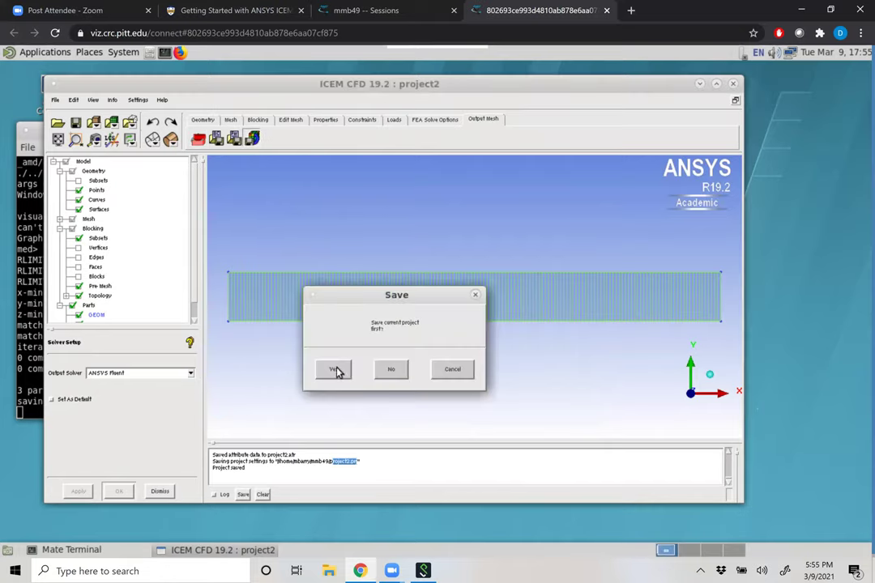
click(337, 370)
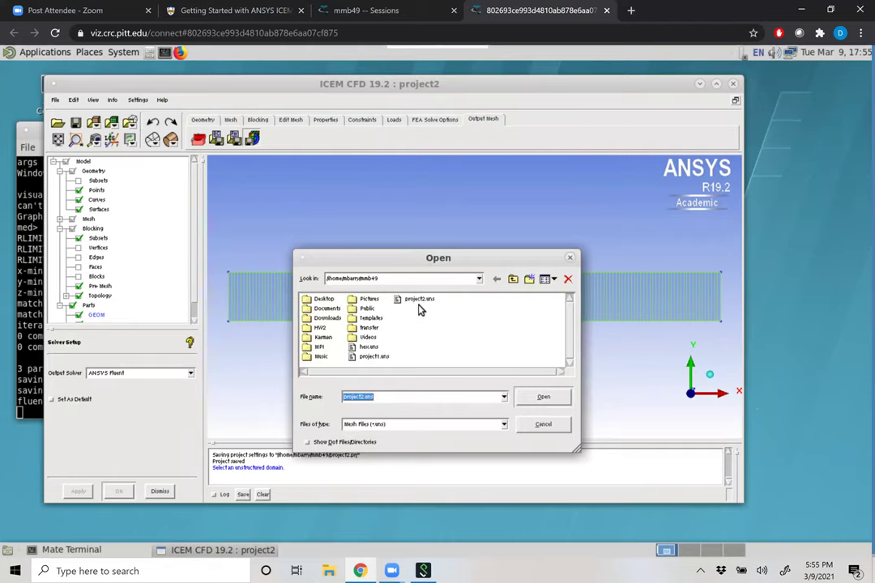
click(543, 397)
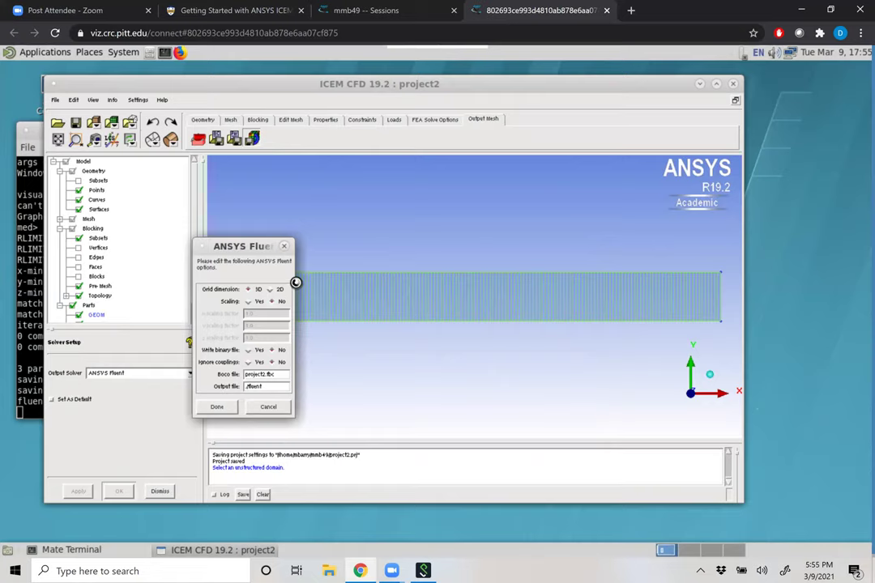
click(271, 289)
click(216, 407)
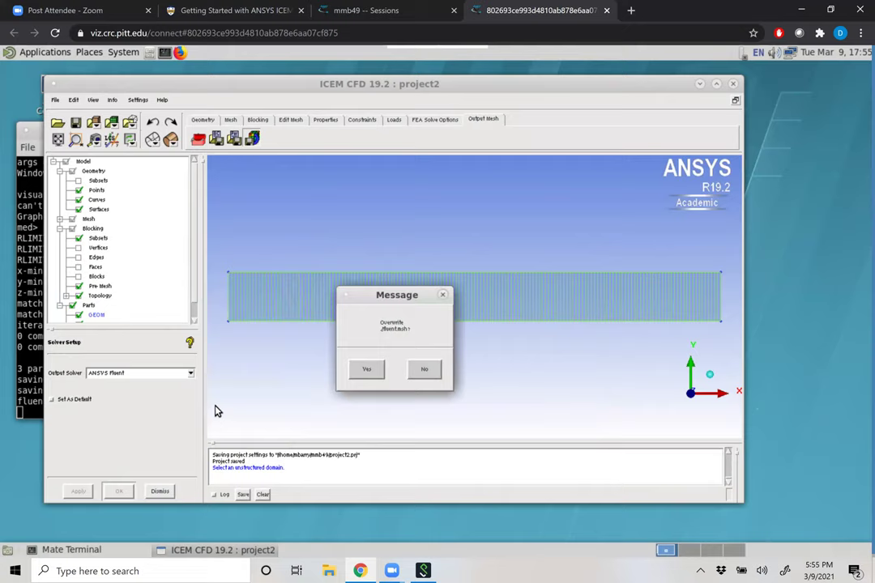
click(370, 371)
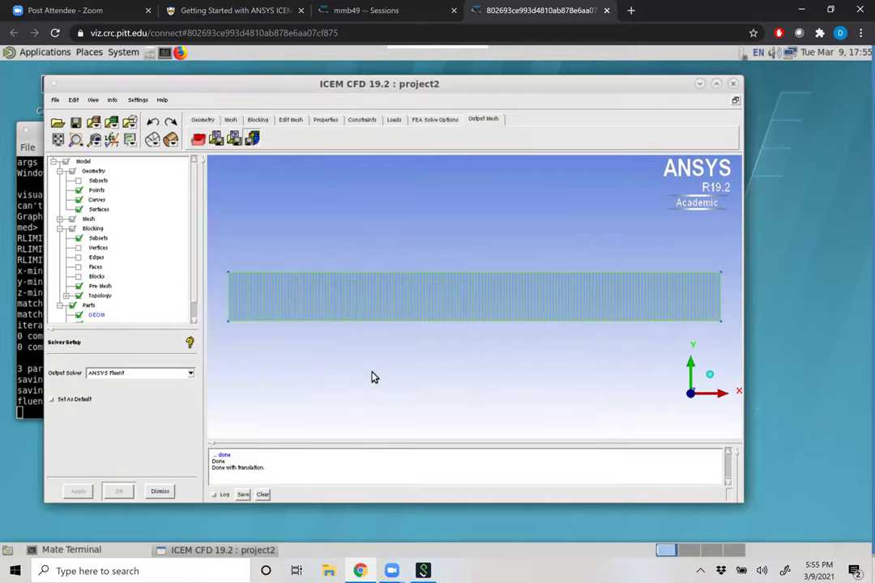
Minimize ICEM CFD, open a new terminal, load the ansys module and start Fluent with the command fluent.
click(701, 86)
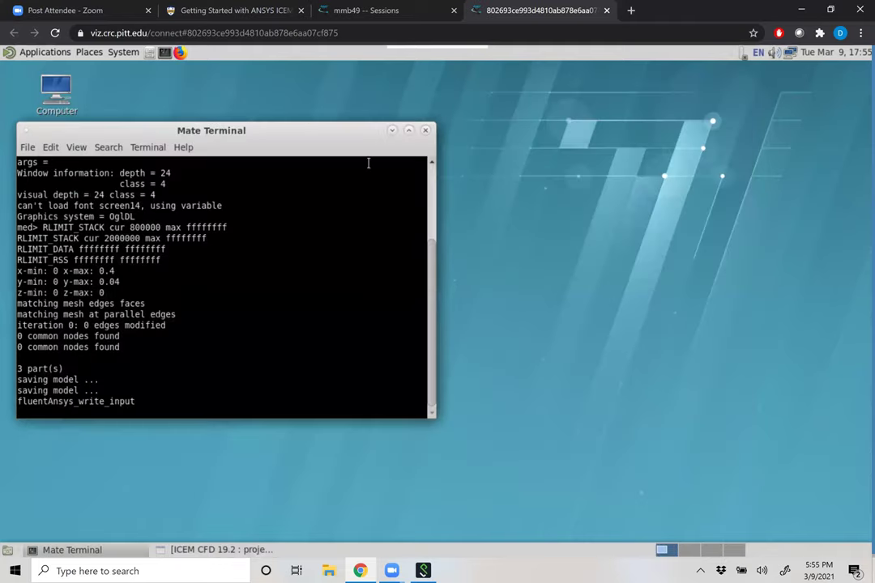
click(166, 52)
text(module load ansys)
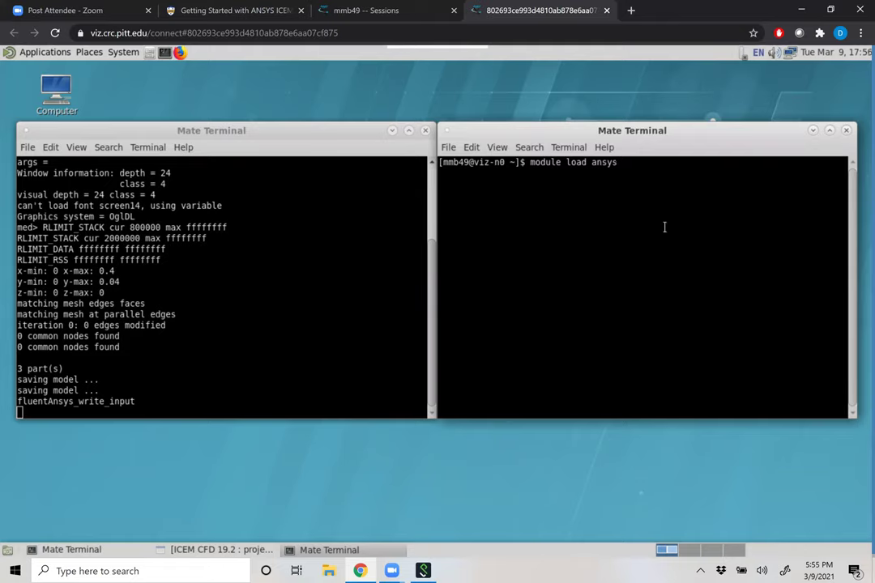
key(Return)
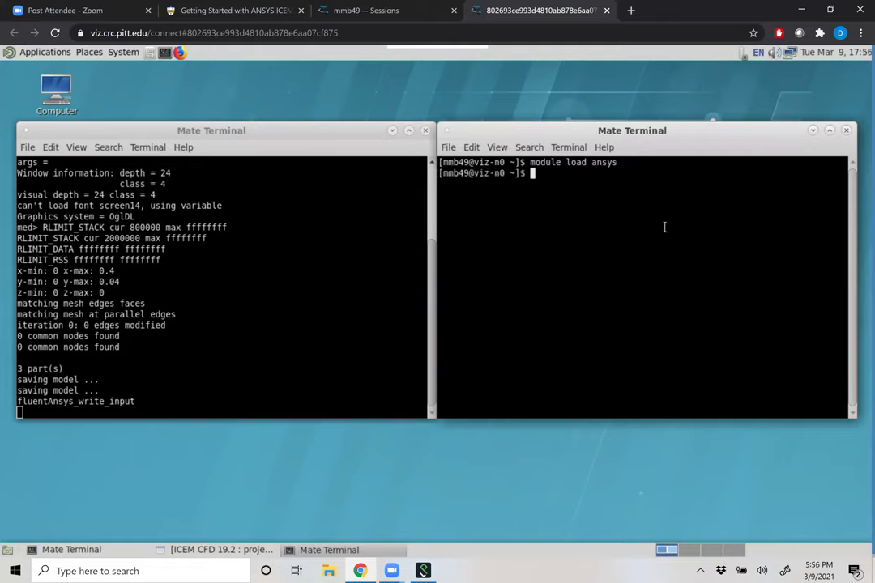
text(fluent)
key(Return)
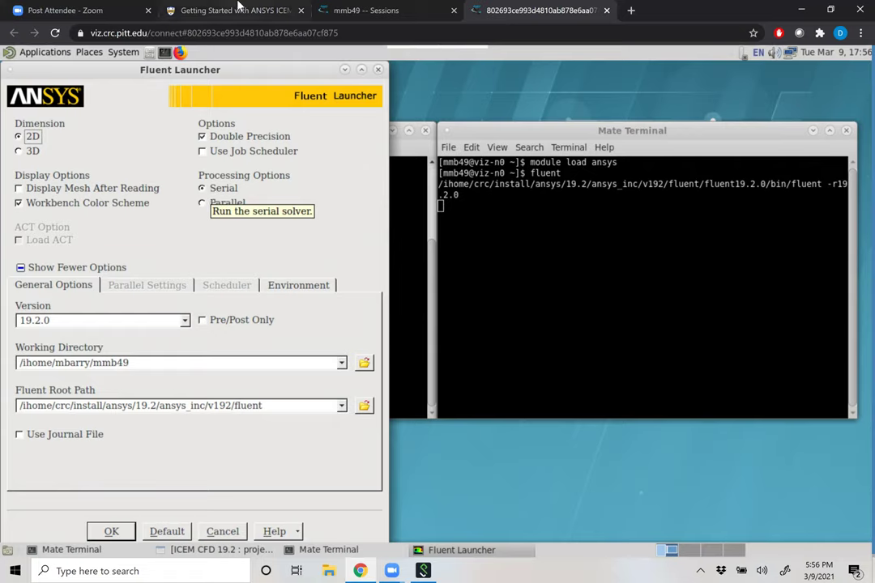
click(135, 365)
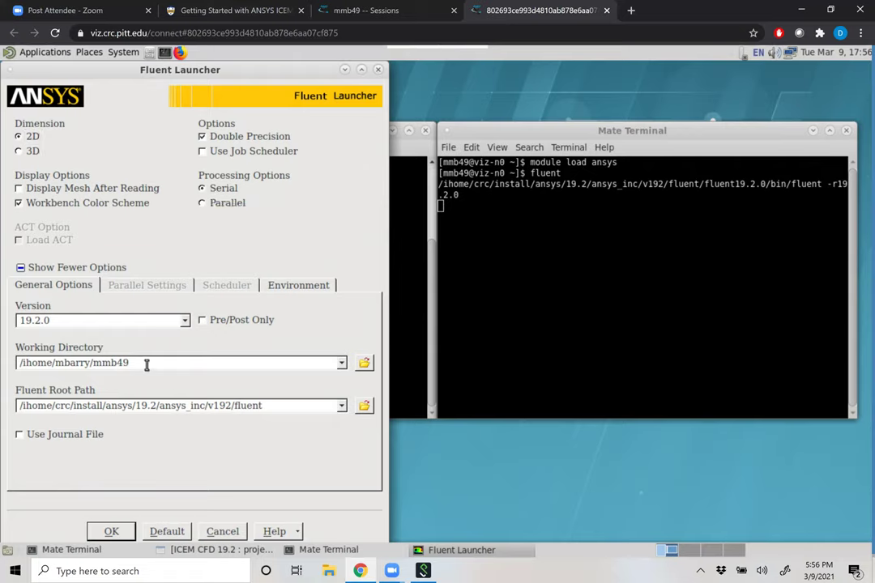
Start the 2D double-precision serial Fluent session from the home working directory and maximize its window.
drag(146, 364, 12, 364)
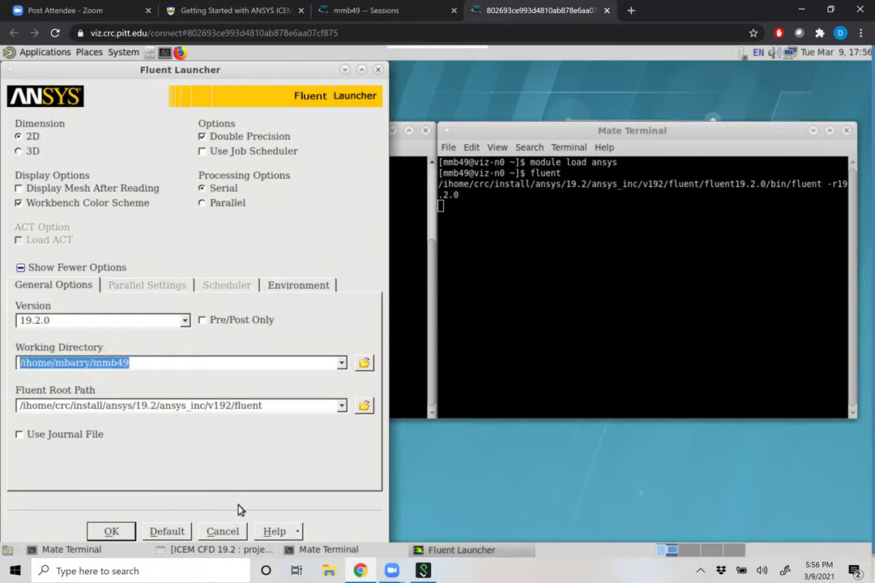
click(114, 536)
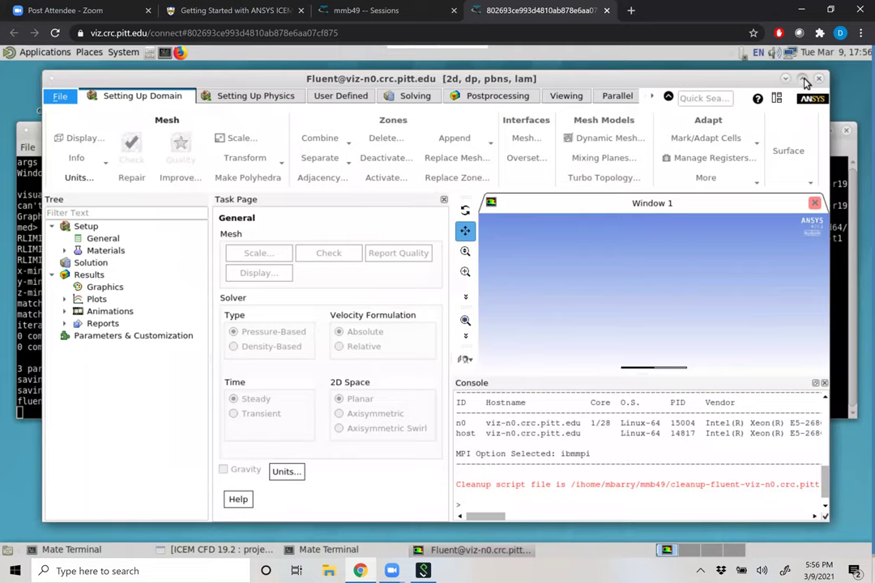
click(804, 80)
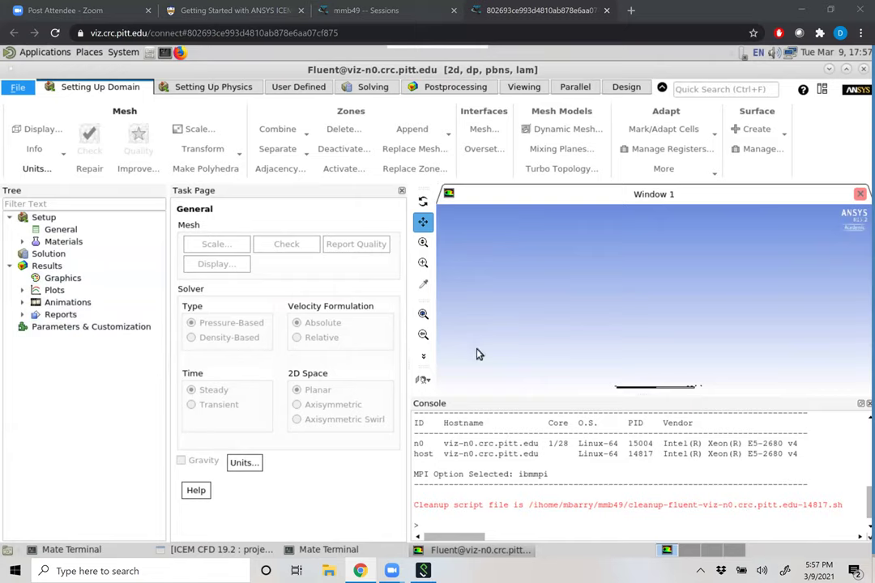
Read the mesh file fluent.msh from the home directory and review the import log in the console.
click(19, 87)
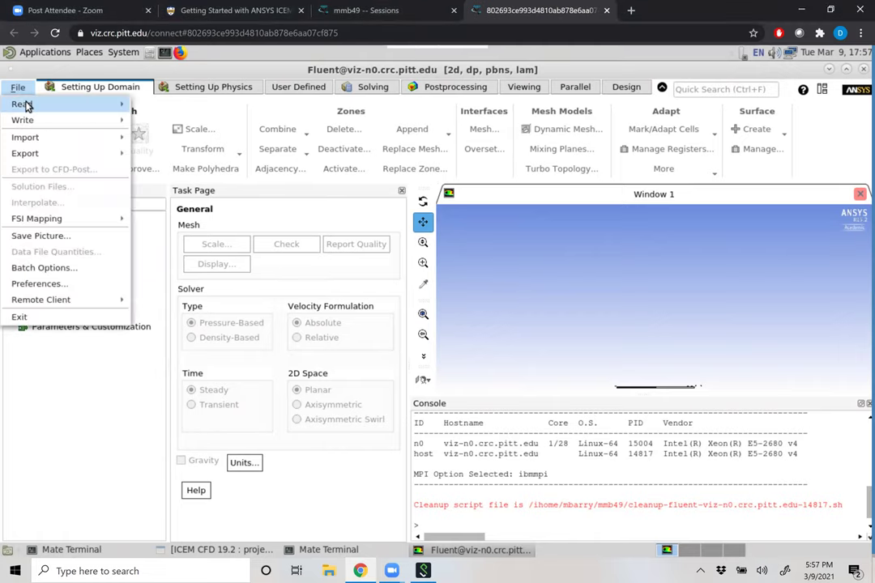
mouse_move(23, 105)
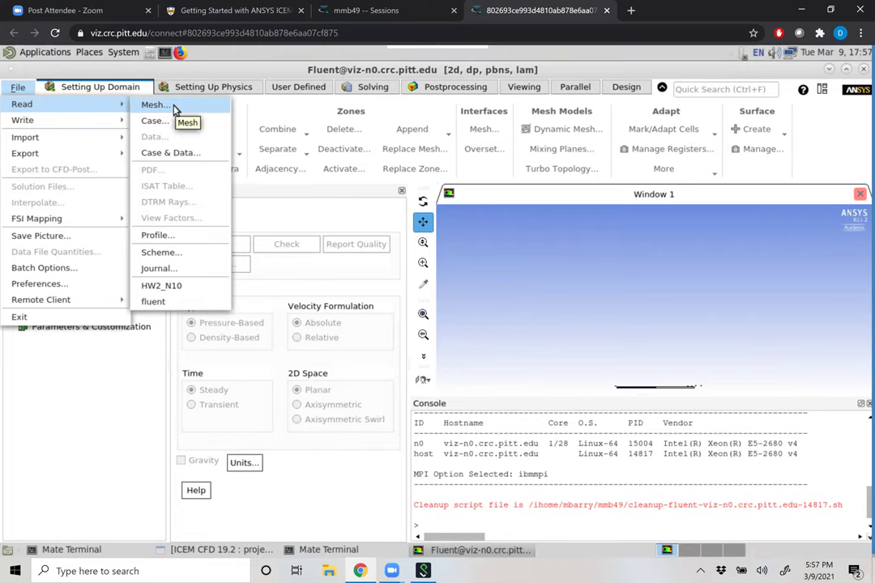
click(173, 106)
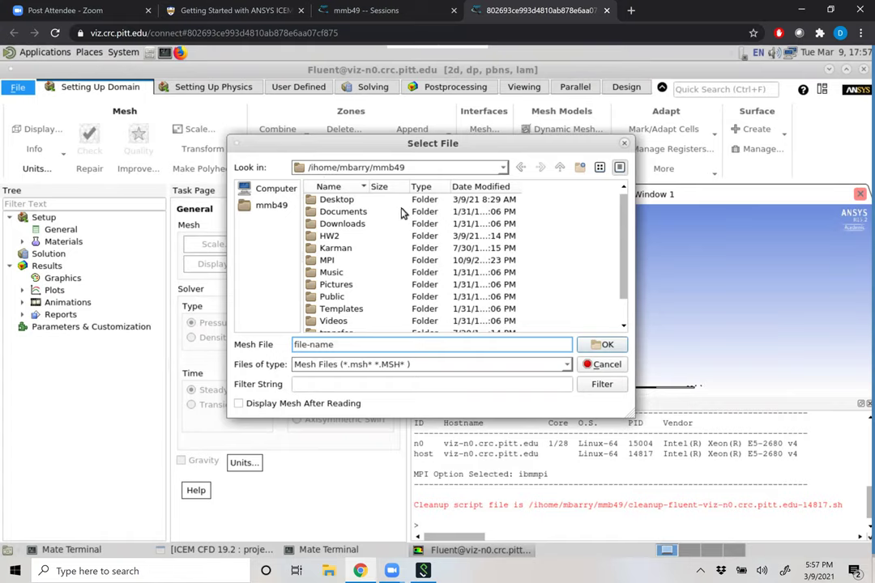
scroll(403, 213, down, 1)
click(355, 323)
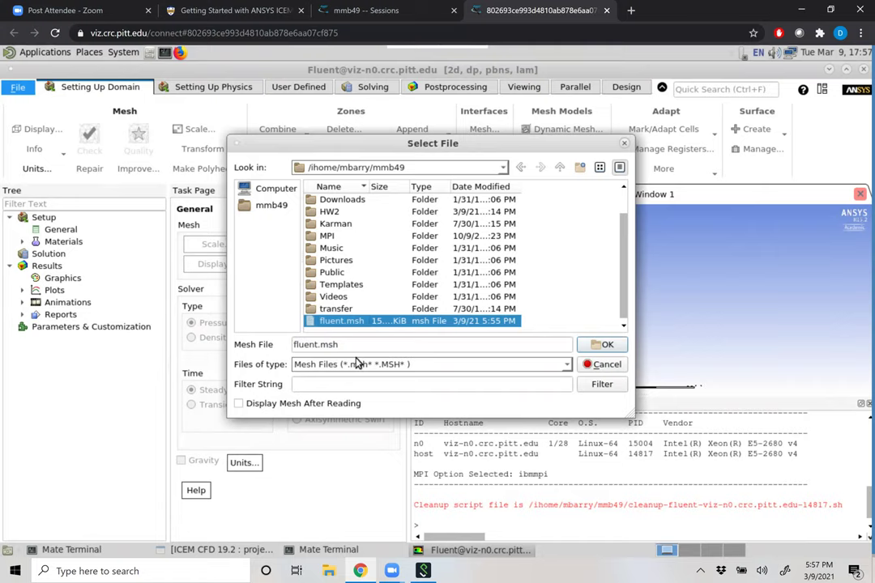
click(615, 350)
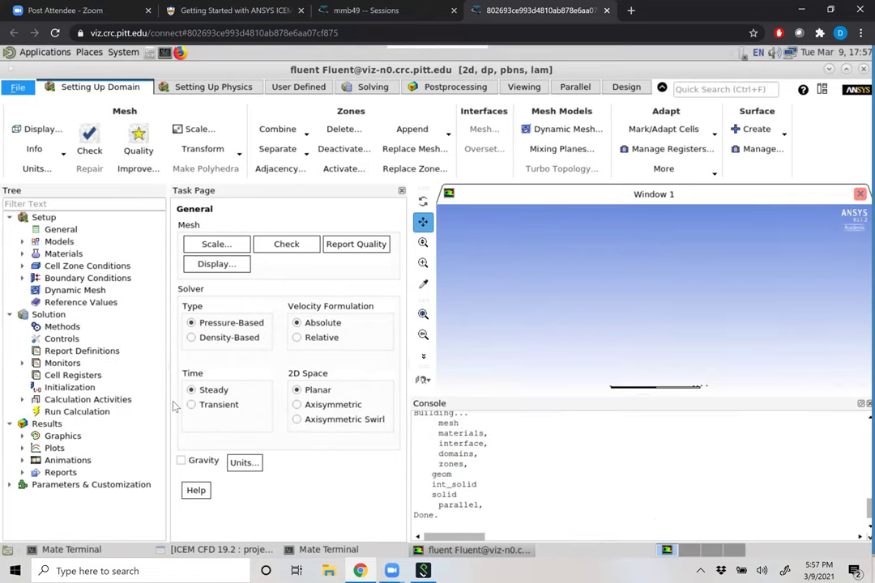
scroll(496, 486, up, 3)
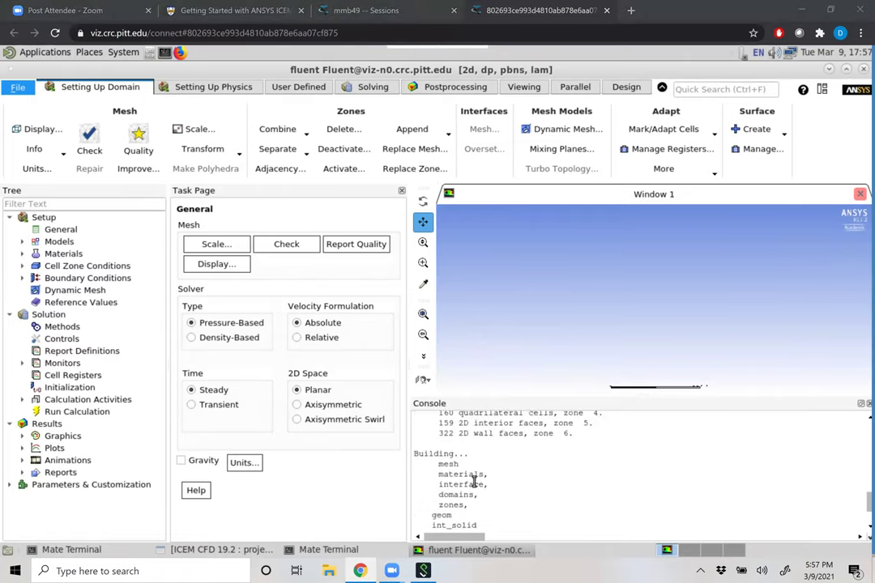
scroll(475, 479, up, 2)
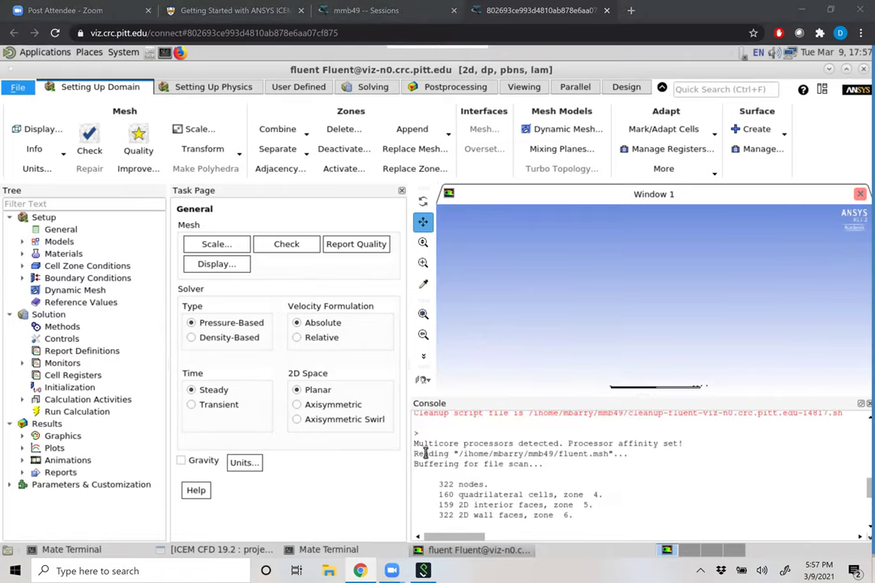
drag(568, 444, 685, 444)
drag(628, 455, 551, 496)
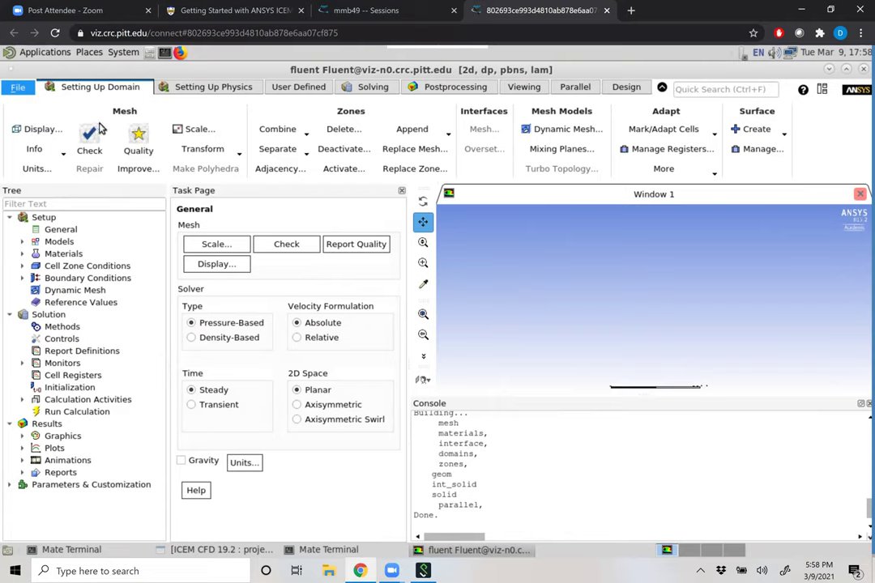
Display the geom and int_solid surfaces with nodes and edges, and turn the Nodes display option back off.
click(38, 131)
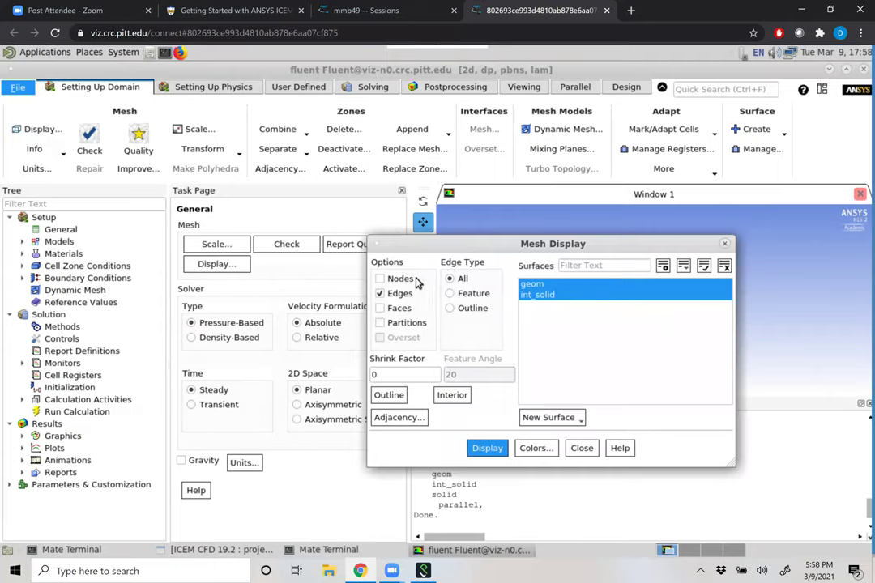
click(400, 281)
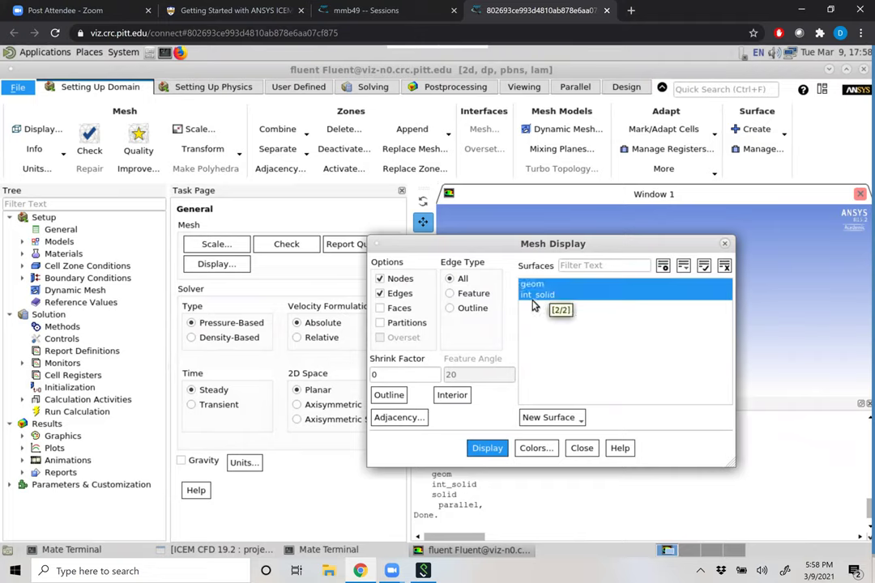
click(482, 448)
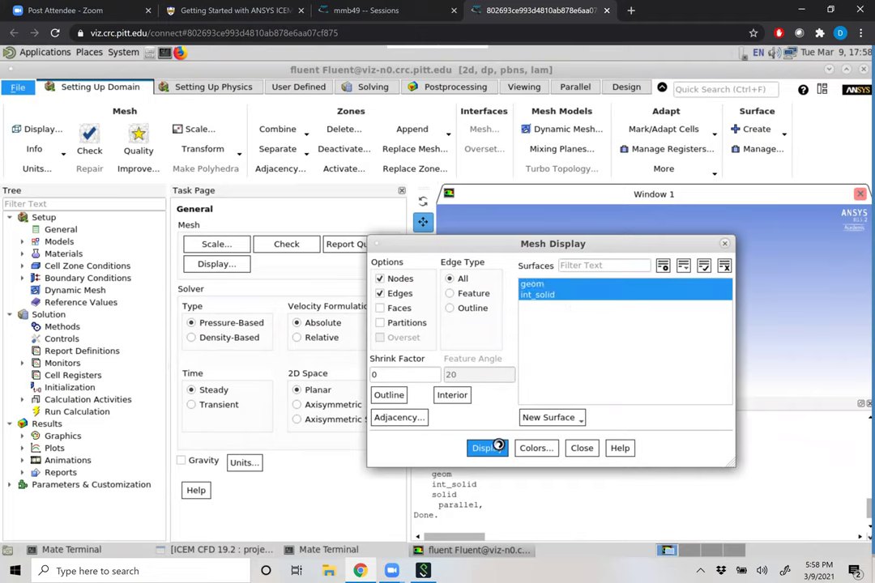
drag(609, 251, 323, 183)
click(75, 210)
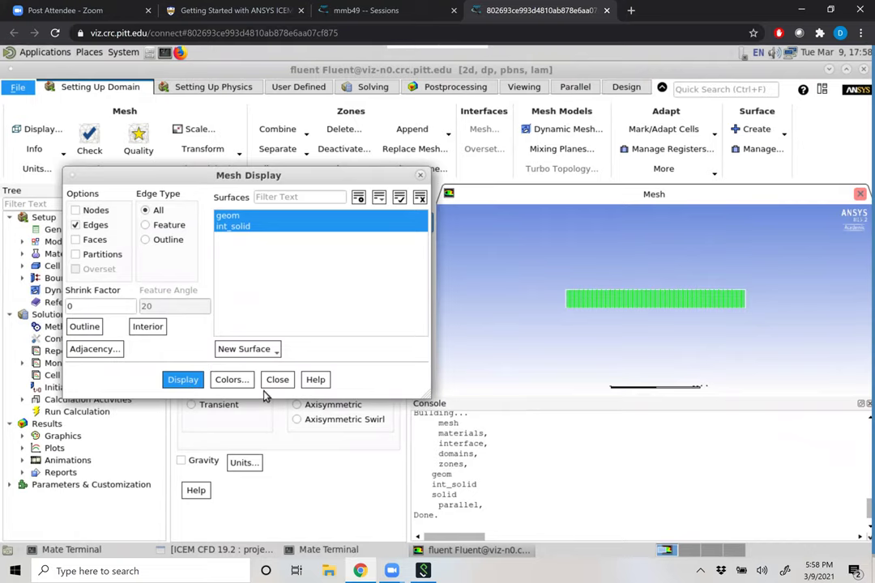
Look at the mesh color settings, close the mesh display options and fit the mesh to the graphics window.
click(231, 379)
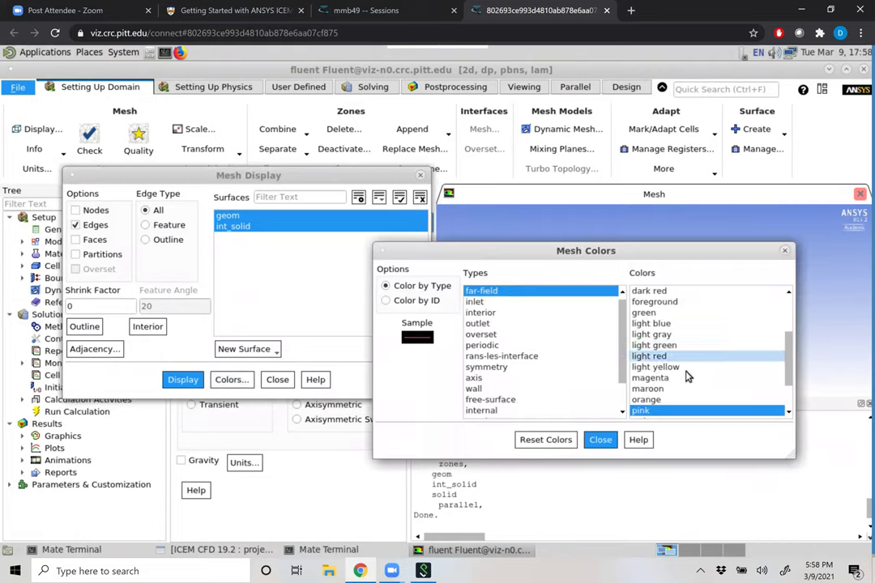
click(599, 440)
click(278, 380)
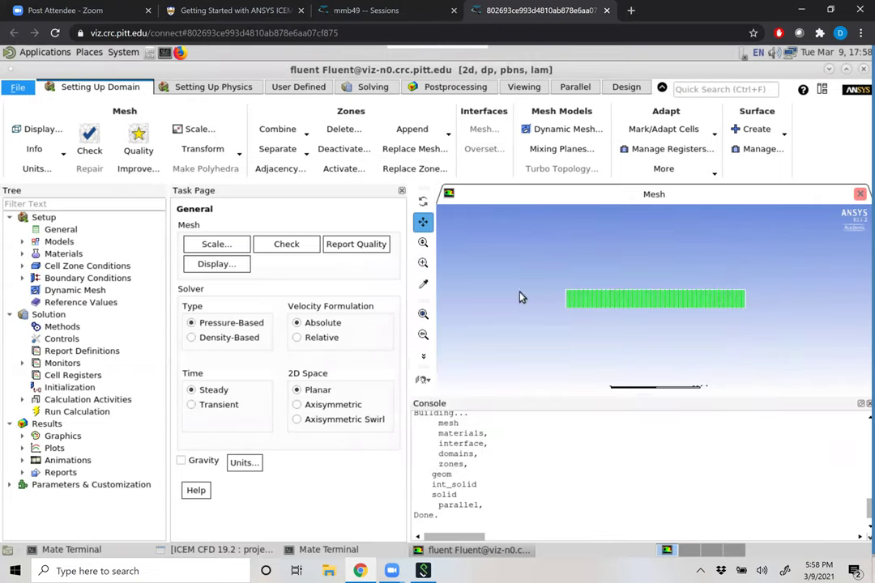
click(423, 315)
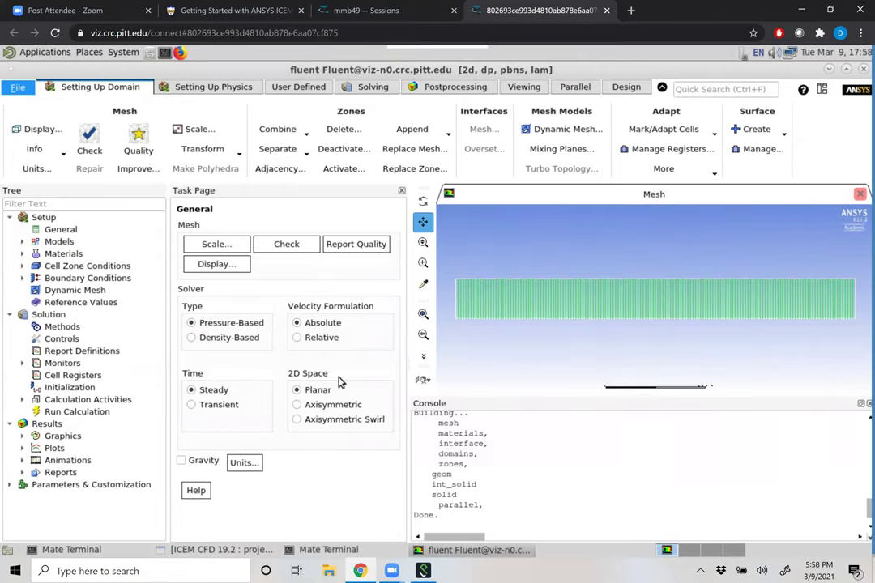
Print the mesh memory usage to the console and examine the array memory lines.
click(34, 152)
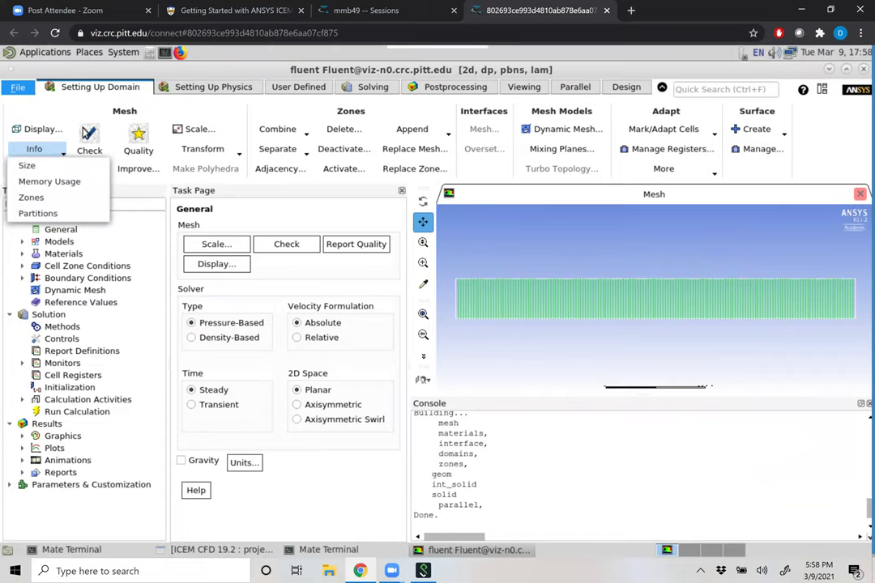
click(42, 180)
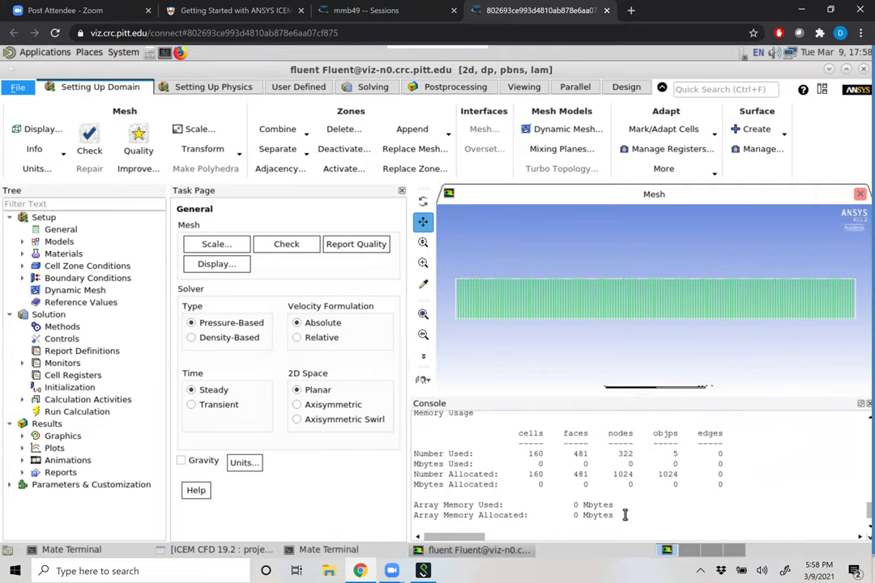
drag(625, 515, 414, 503)
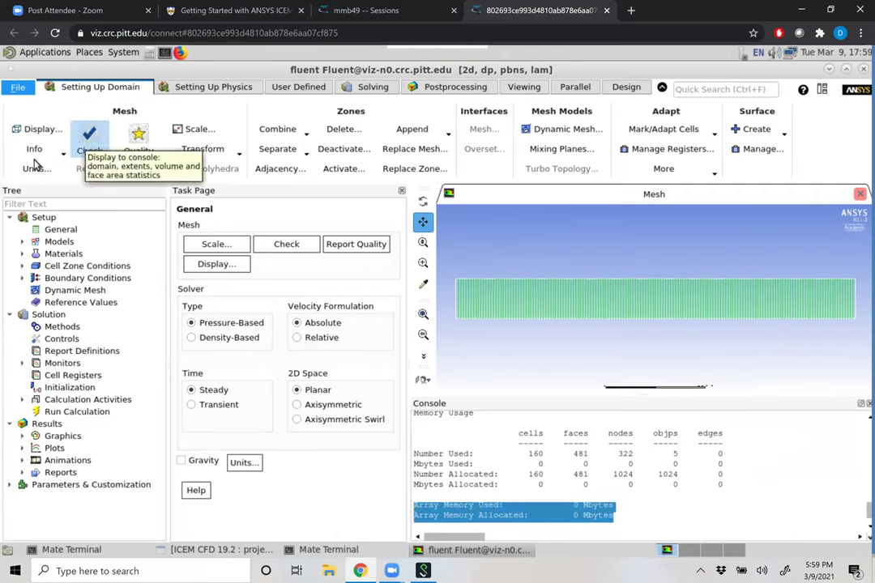
Run the mesh check and examine the reported x and y domain extents in the console.
click(91, 138)
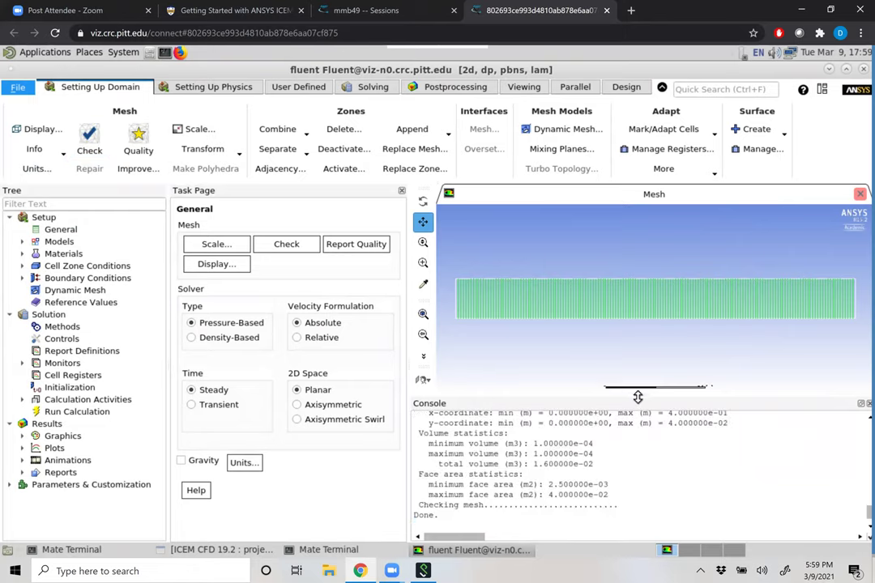
scroll(658, 464, up, 2)
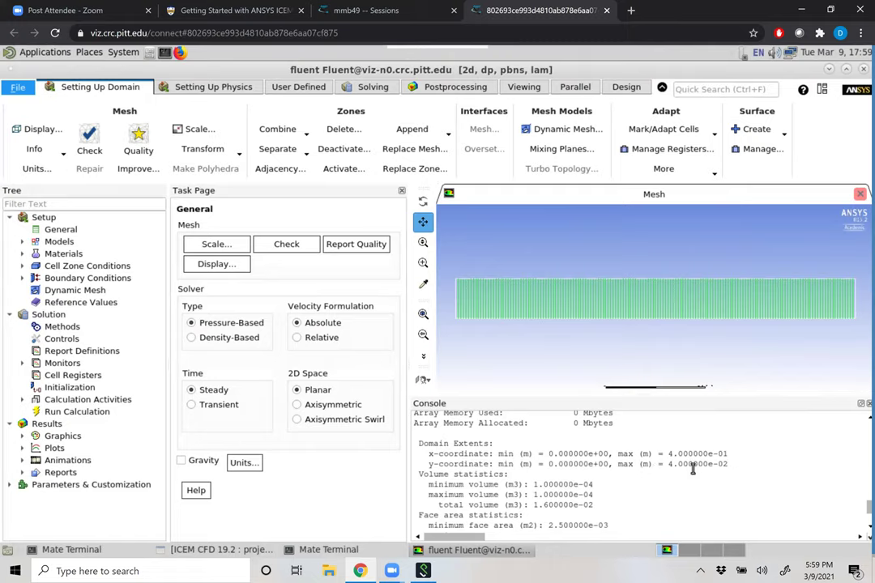
drag(430, 455, 729, 454)
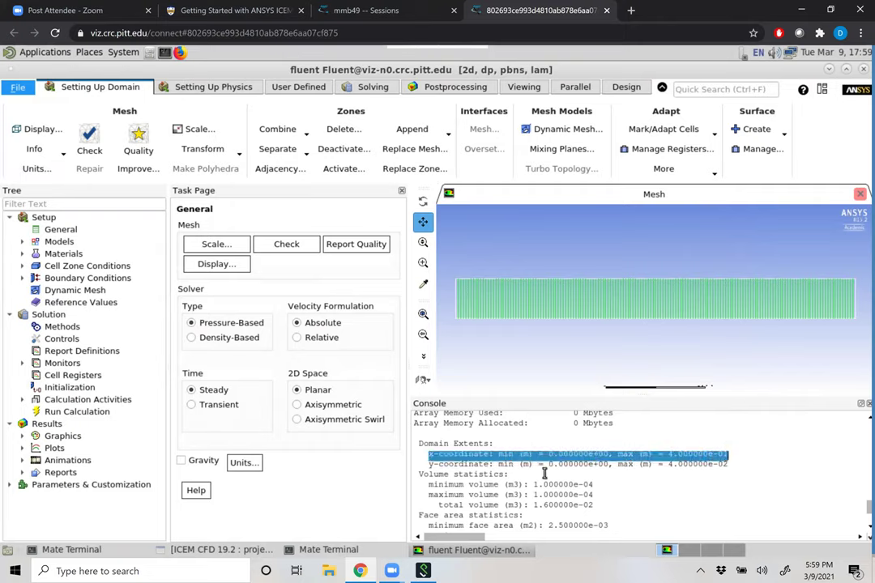
drag(549, 455, 608, 454)
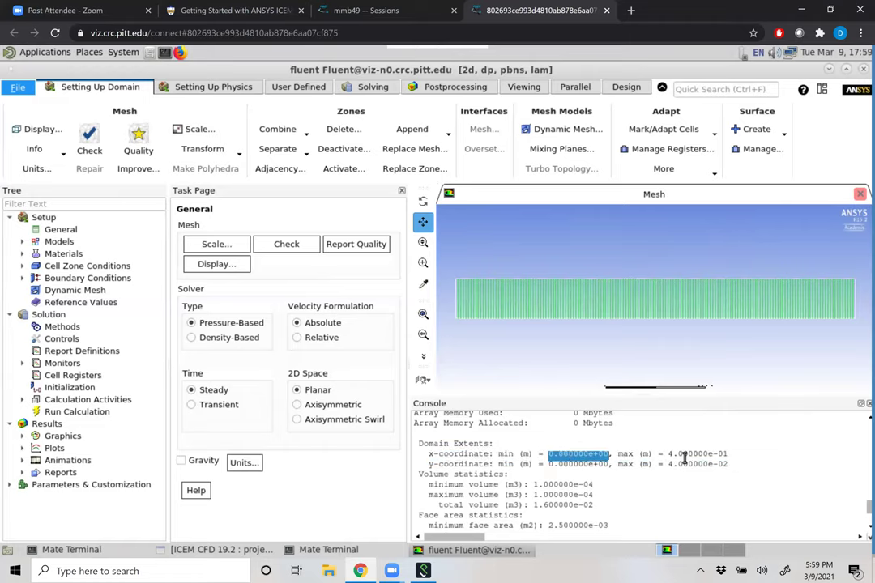
drag(641, 454, 720, 458)
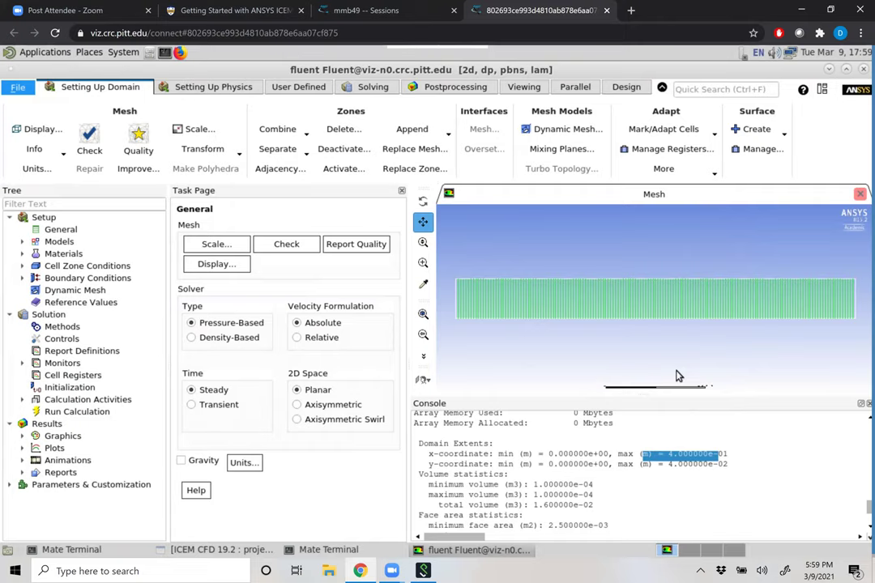
Review the Scale Mesh options for specified scaling factors and unit conversion, and close them without scaling the mesh.
click(192, 131)
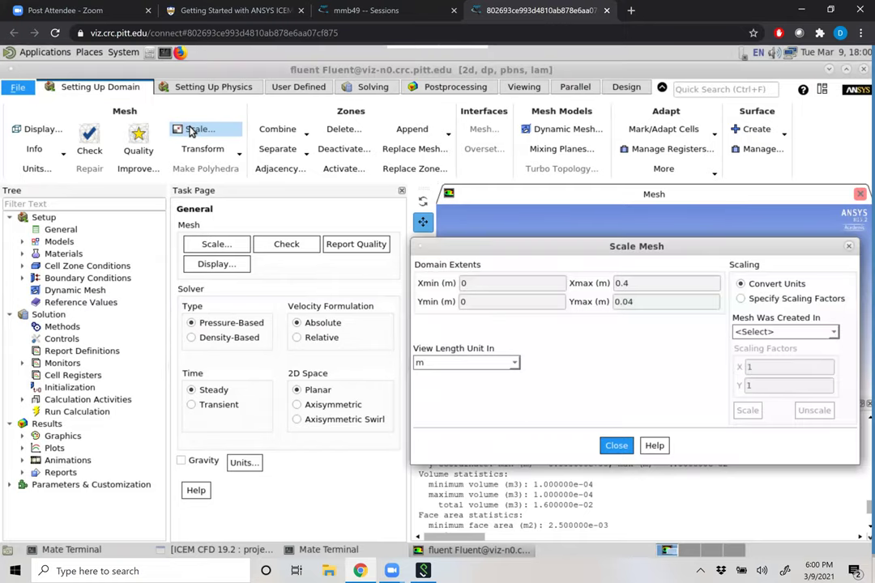
click(742, 299)
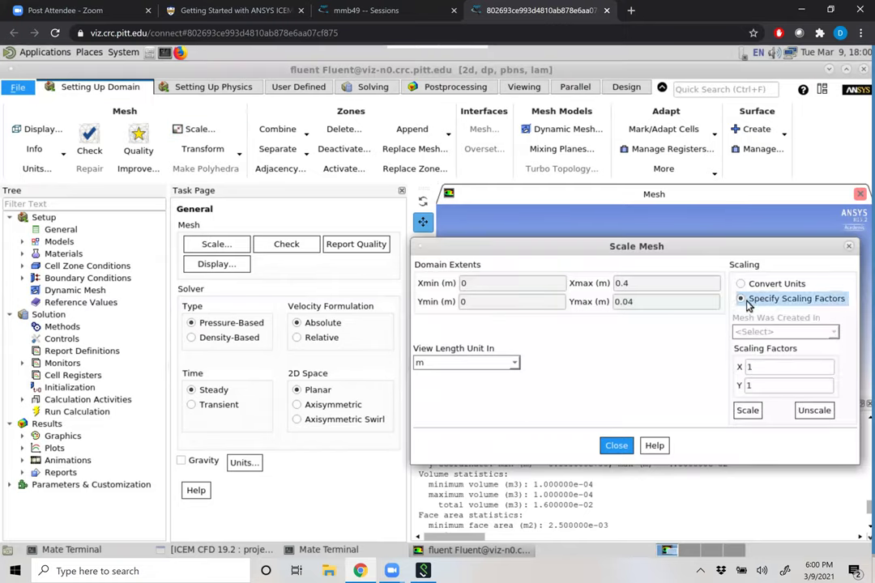
double_click(774, 366)
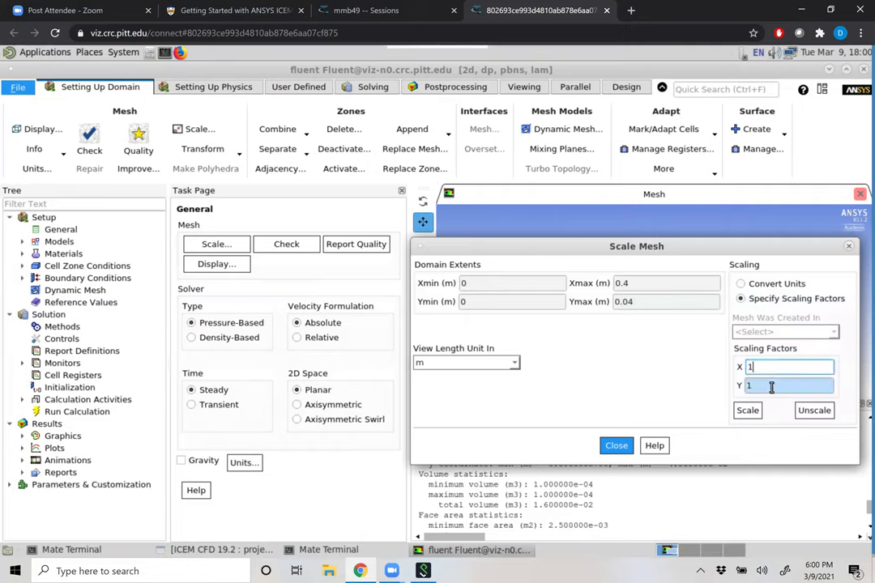
click(744, 285)
click(838, 333)
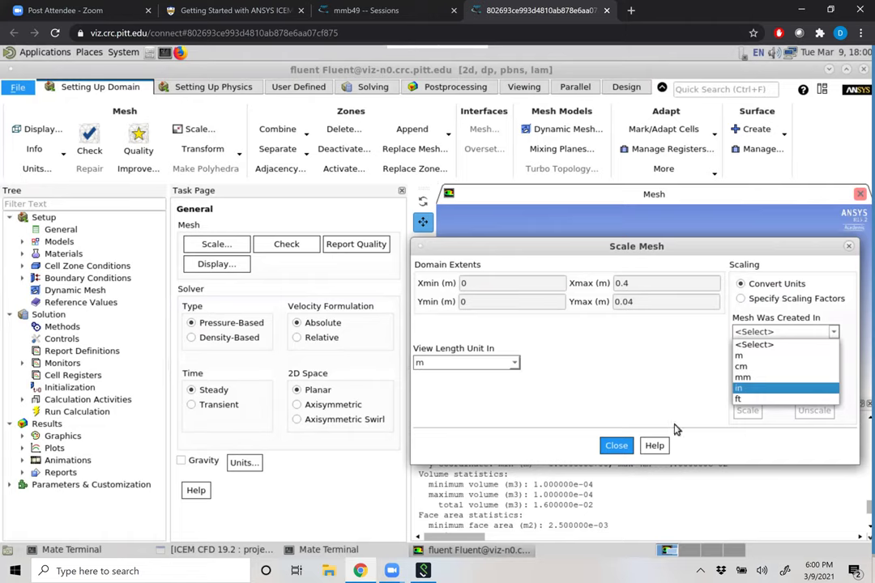
click(850, 247)
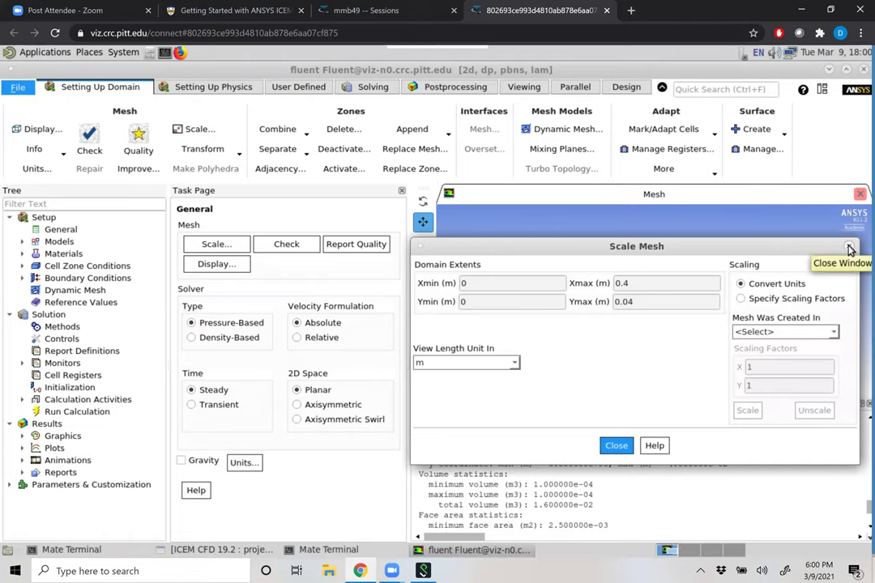
click(849, 248)
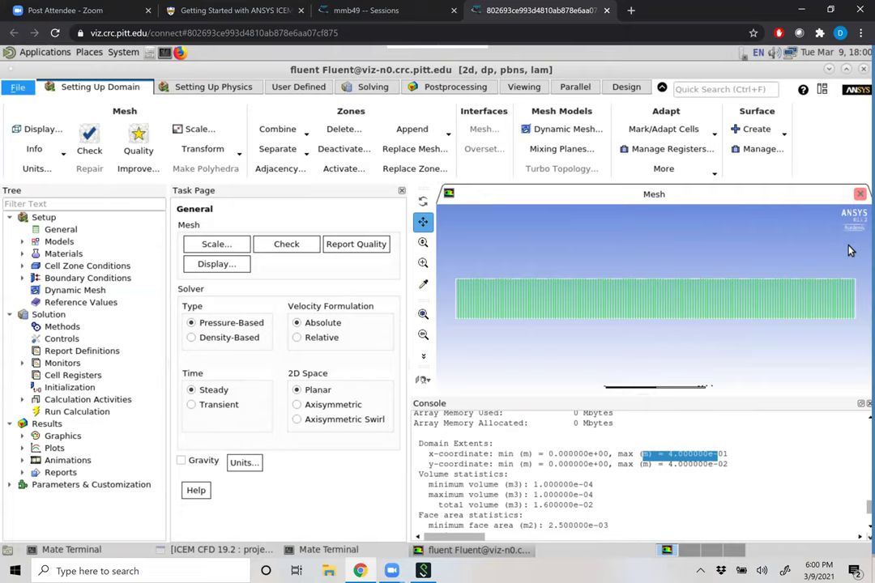
Set the solver's time formulation to Transient in the general setup.
click(53, 231)
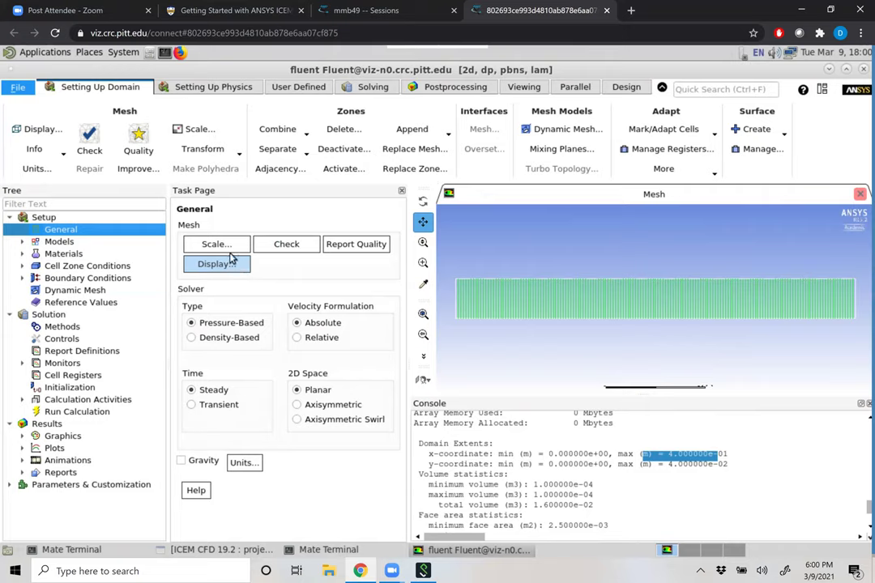
click(197, 405)
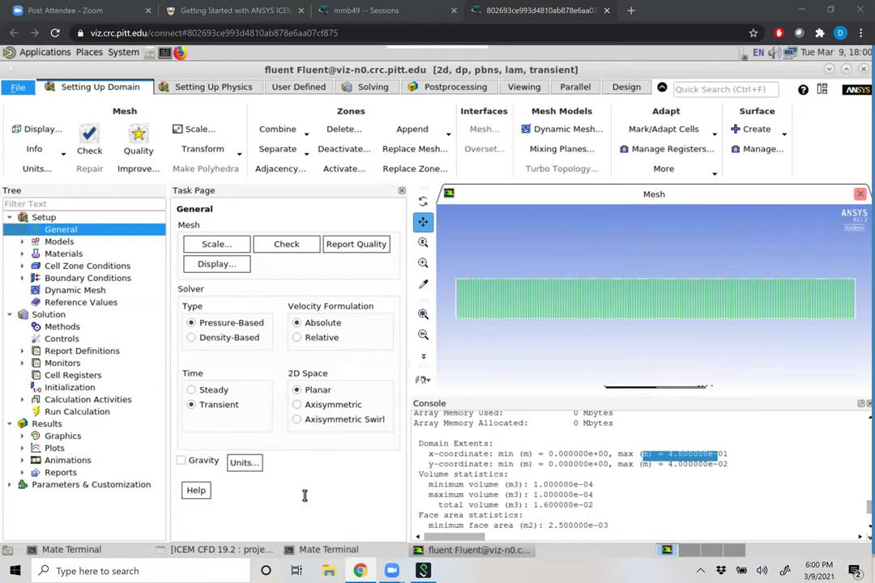
Enable the energy equation in the physics models.
double_click(60, 242)
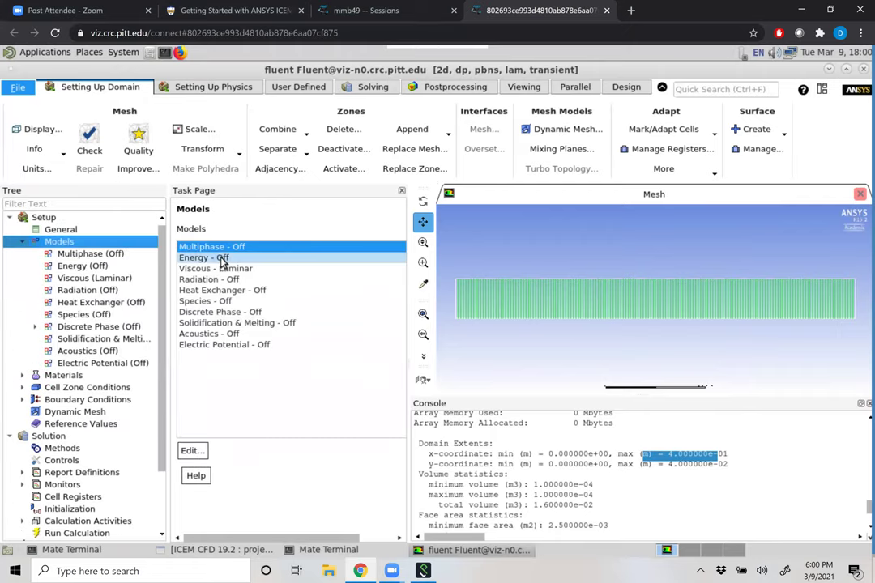
double_click(221, 258)
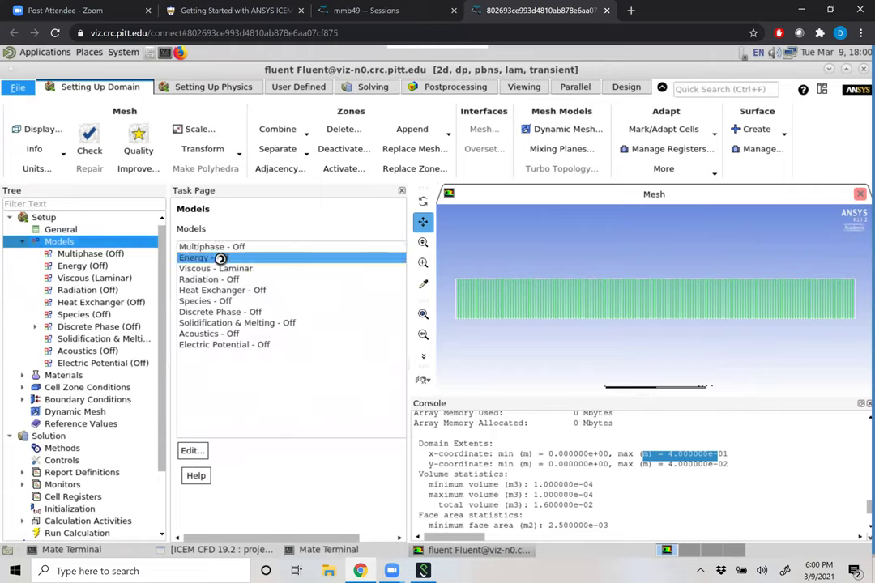
click(427, 287)
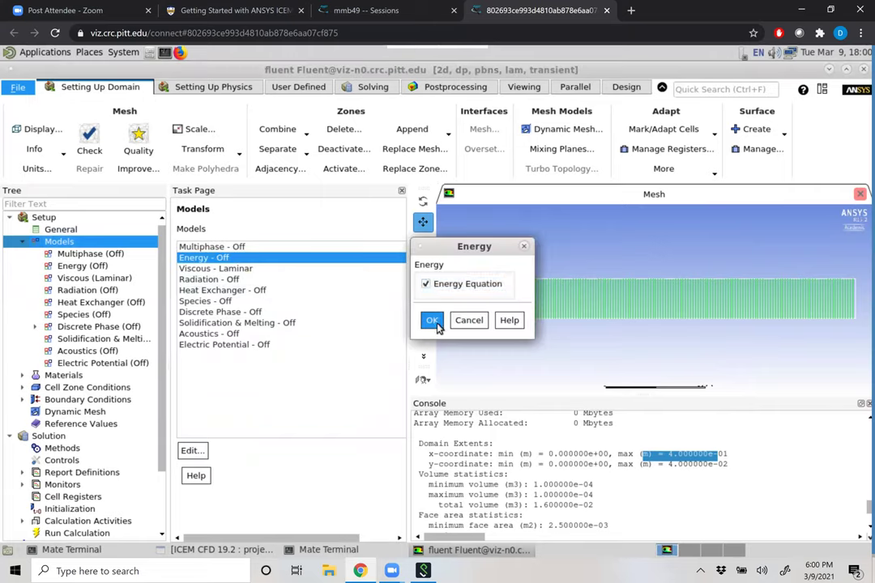
click(433, 321)
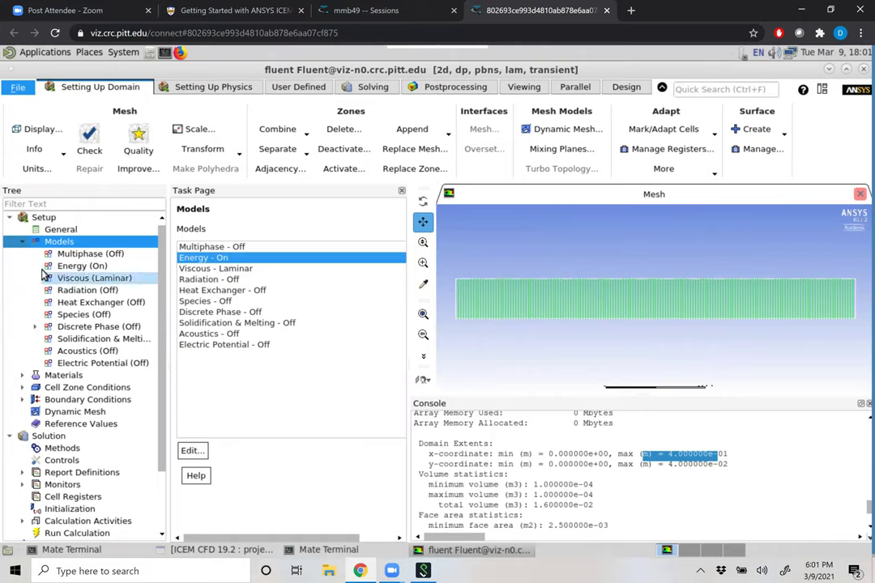
click(22, 242)
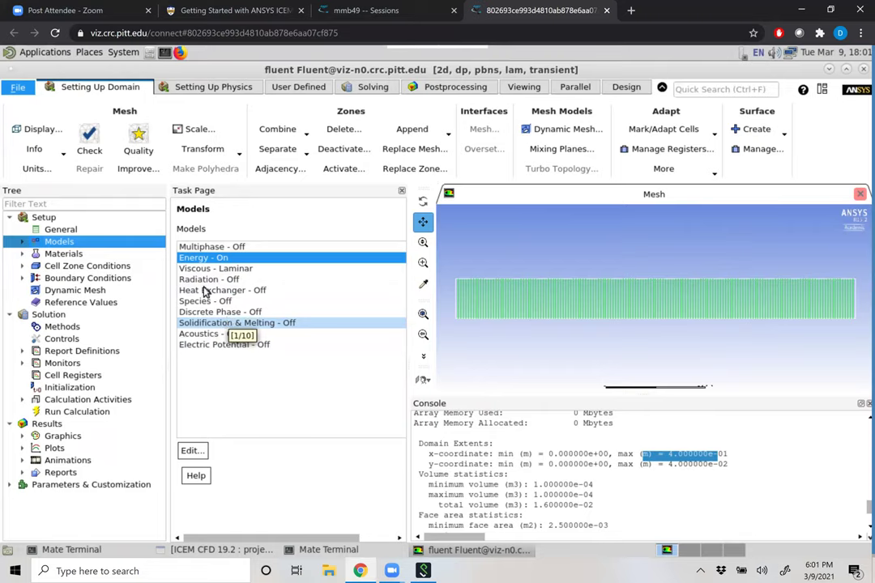
Open the solid material aluminum for editing and set both its name and chemical formula to hw2.
double_click(68, 254)
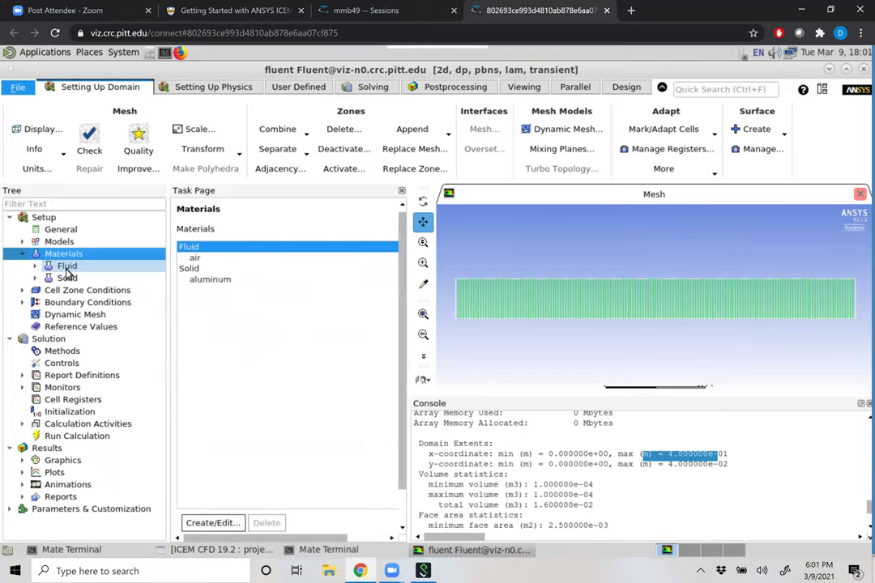
click(218, 282)
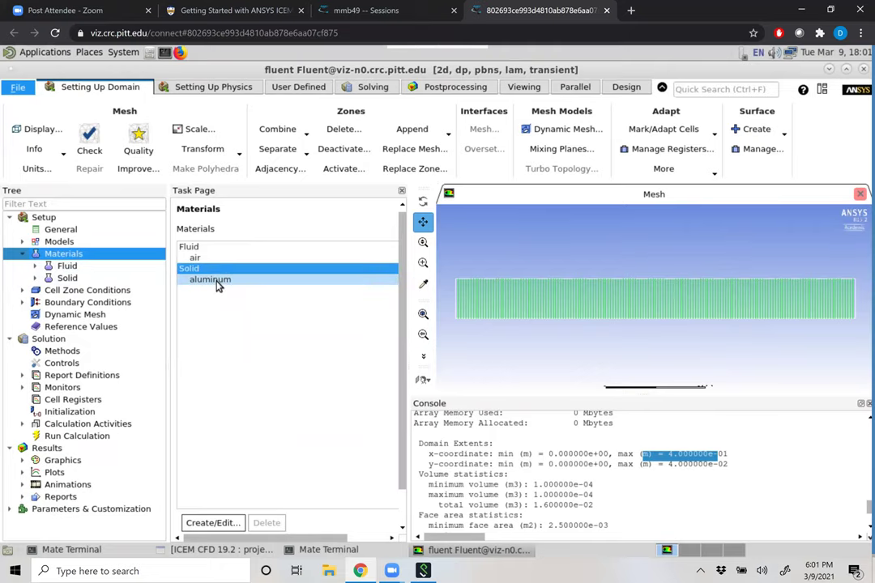
double_click(217, 281)
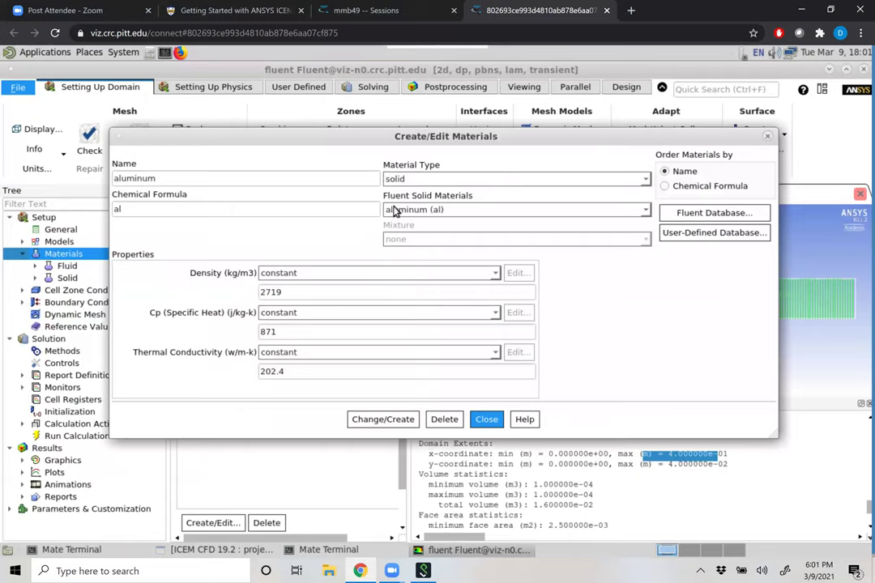
click(165, 178)
double_click(165, 178)
text(h)
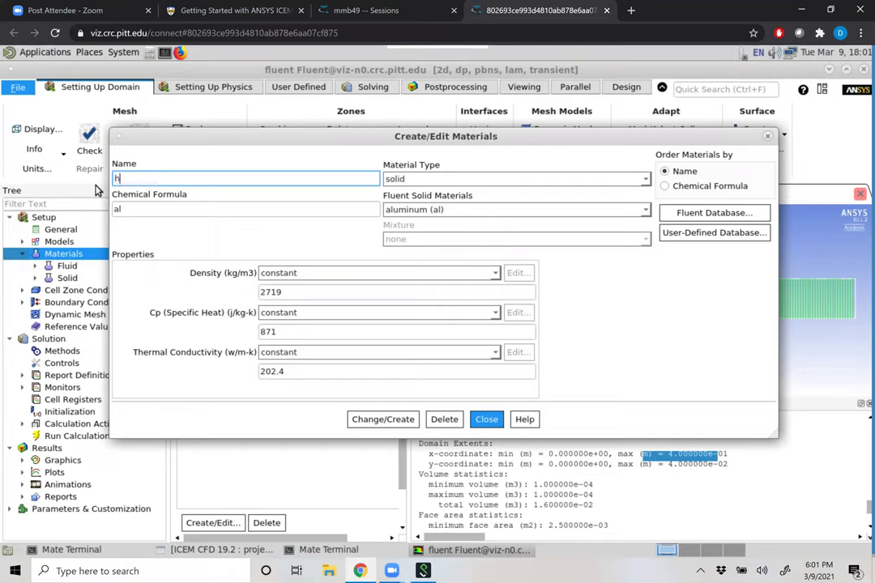
text(w2)
click(142, 208)
key(BackSpace)
key(BackSpace)
text(hw2)
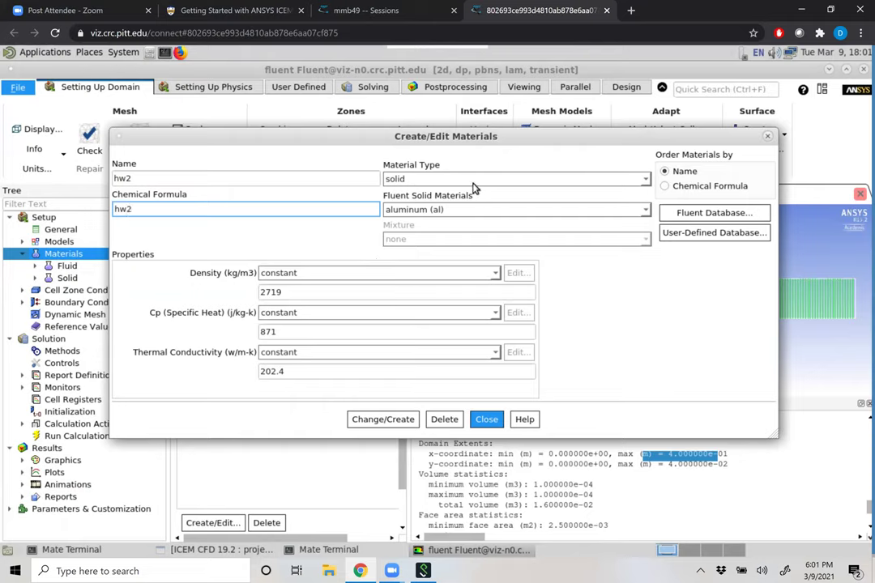
click(646, 210)
click(648, 217)
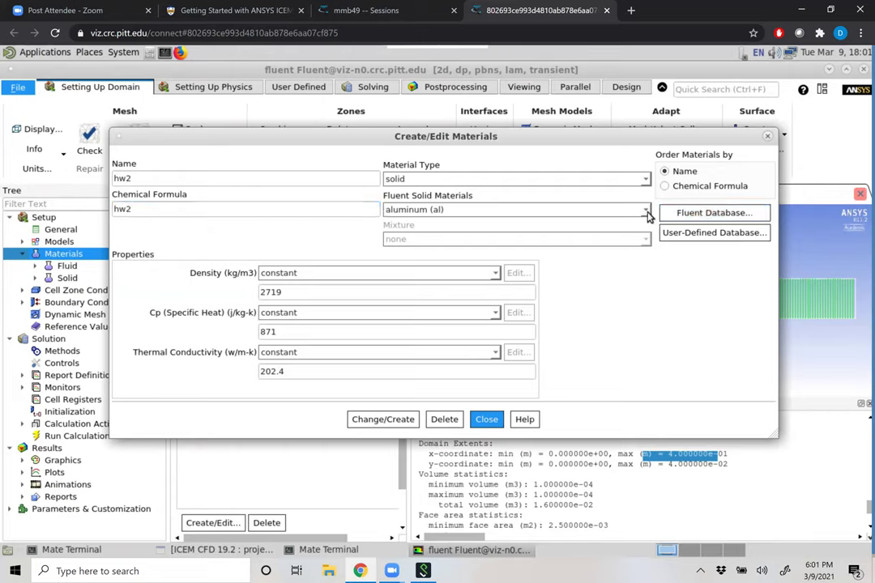
Set density, specific heat and thermal conductivity of hw2 to constant 1, and create it by overwriting aluminum.
click(309, 293)
drag(311, 295, 256, 299)
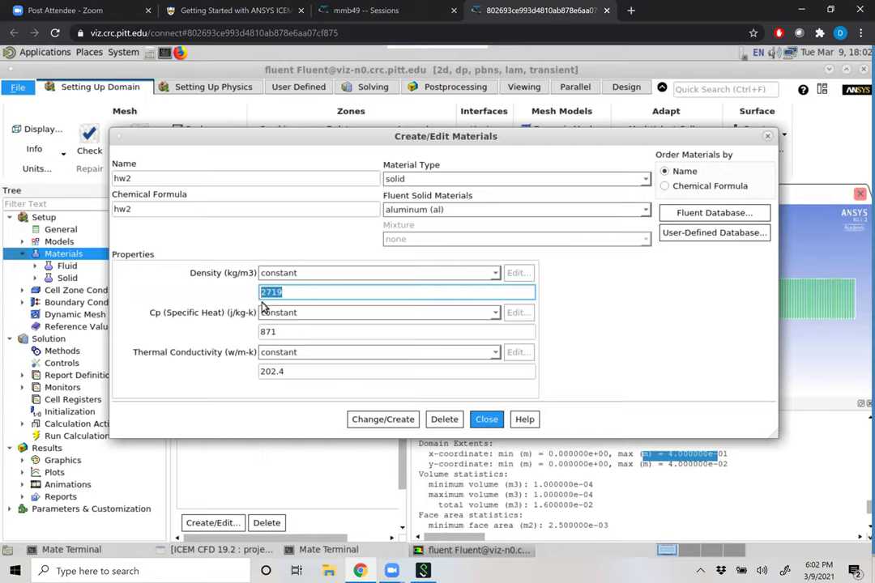
text(1)
key(Tab)
click(269, 332)
double_click(269, 332)
text(1)
double_click(293, 371)
text(1)
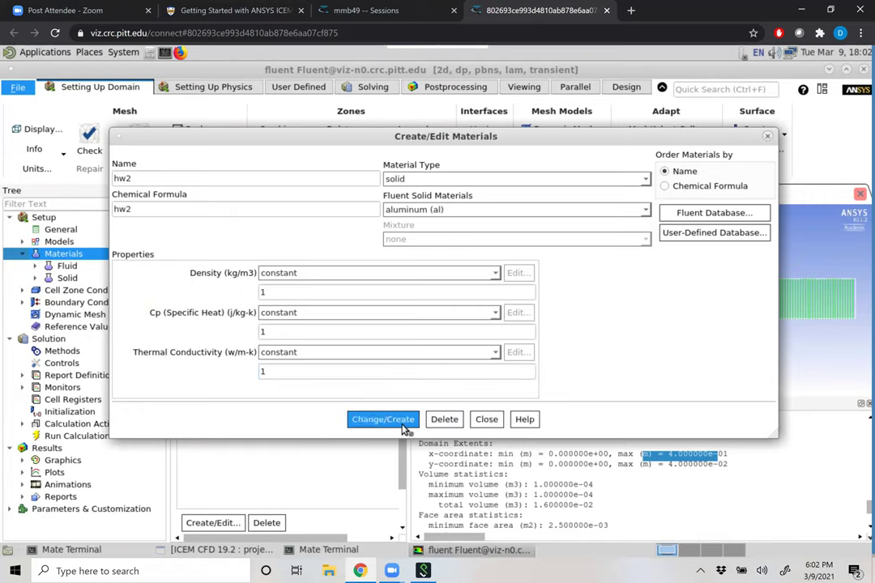
click(402, 426)
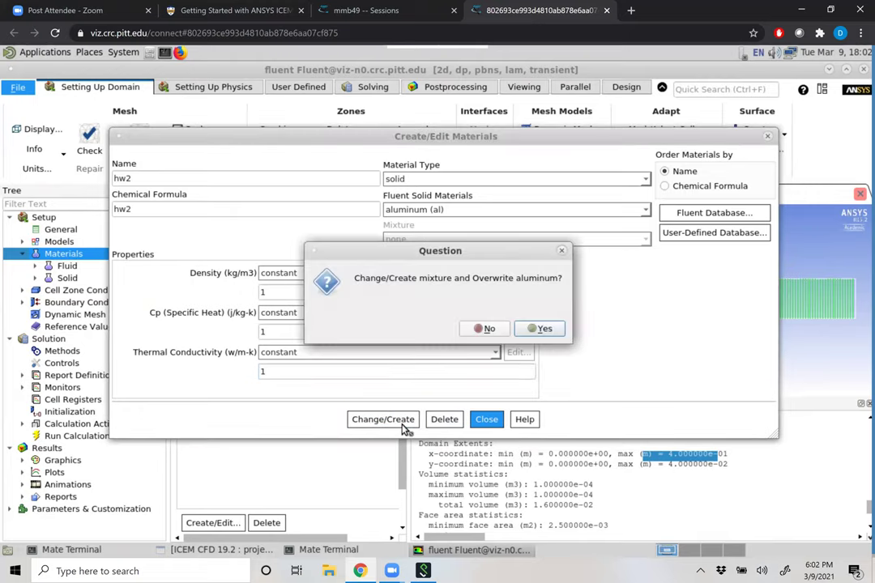
click(542, 330)
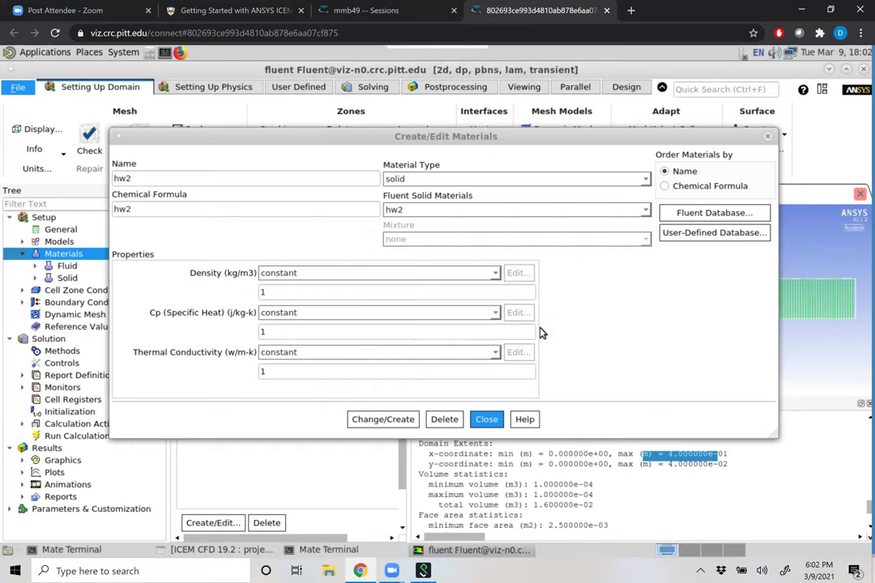
click(496, 421)
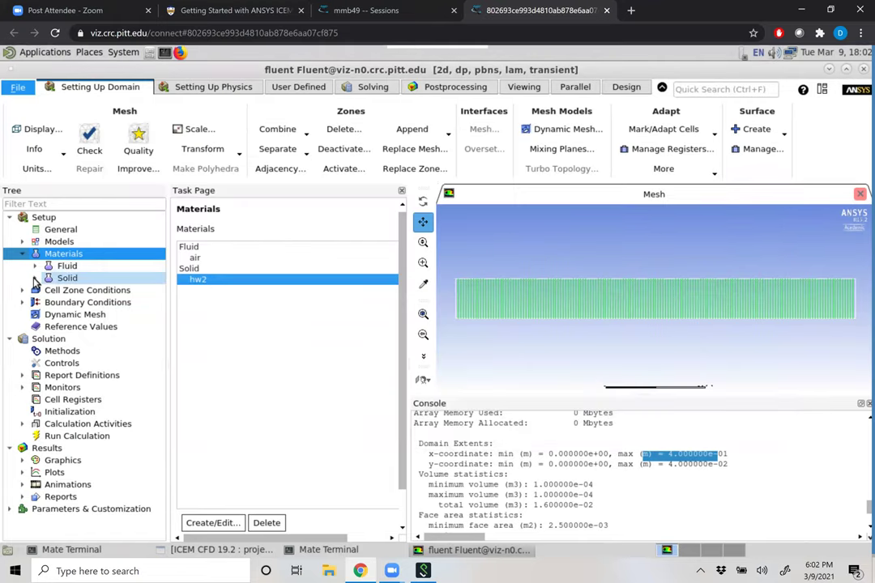
Reopen the solid material hw2 and check its density, specific heat and thermal conductivity values.
click(35, 278)
click(71, 291)
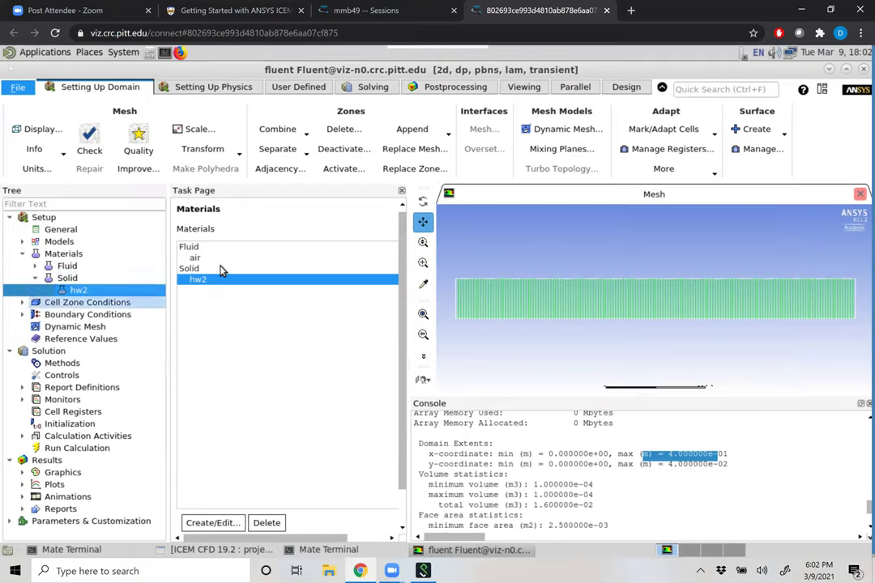
click(197, 275)
double_click(197, 280)
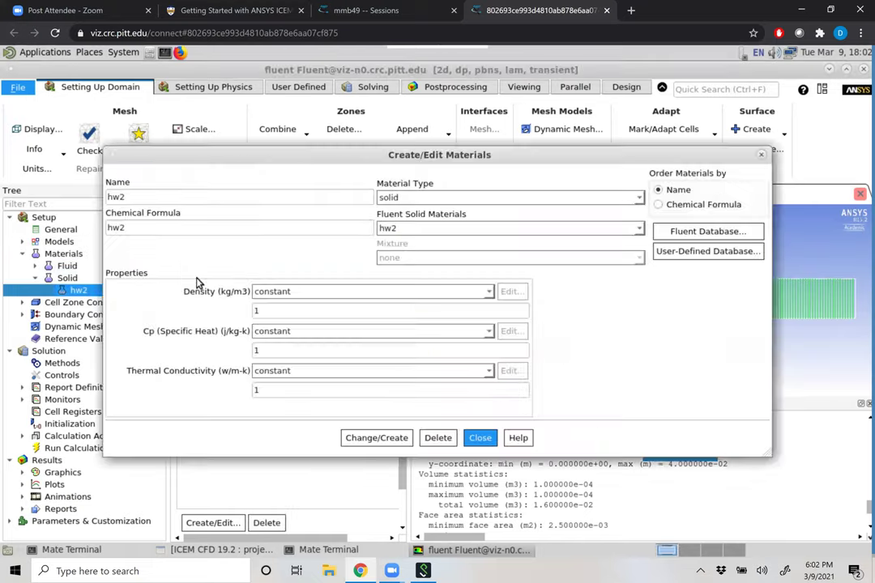
click(279, 311)
click(297, 351)
click(284, 391)
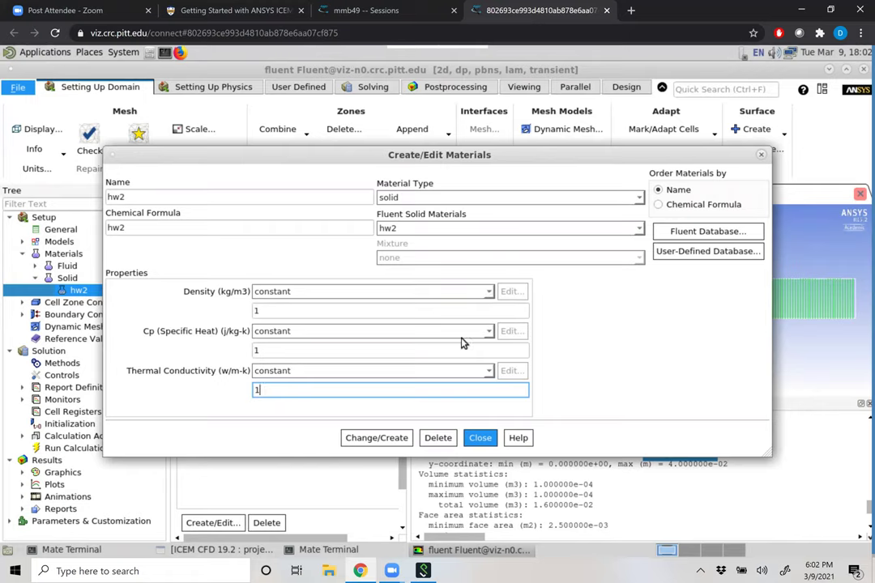
Review the available thermal conductivity definitions for hw2, including user-defined, and close the material without changing it.
click(453, 371)
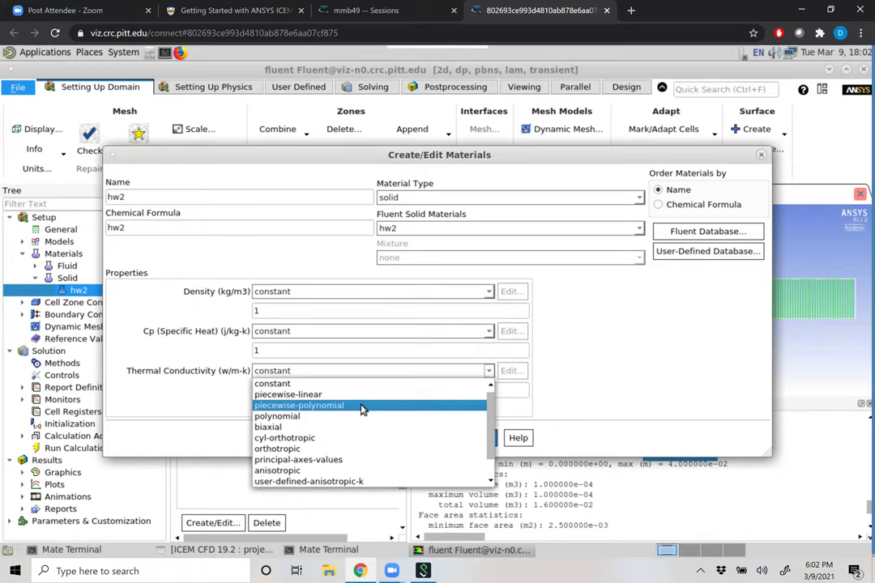
scroll(373, 428, down, 1)
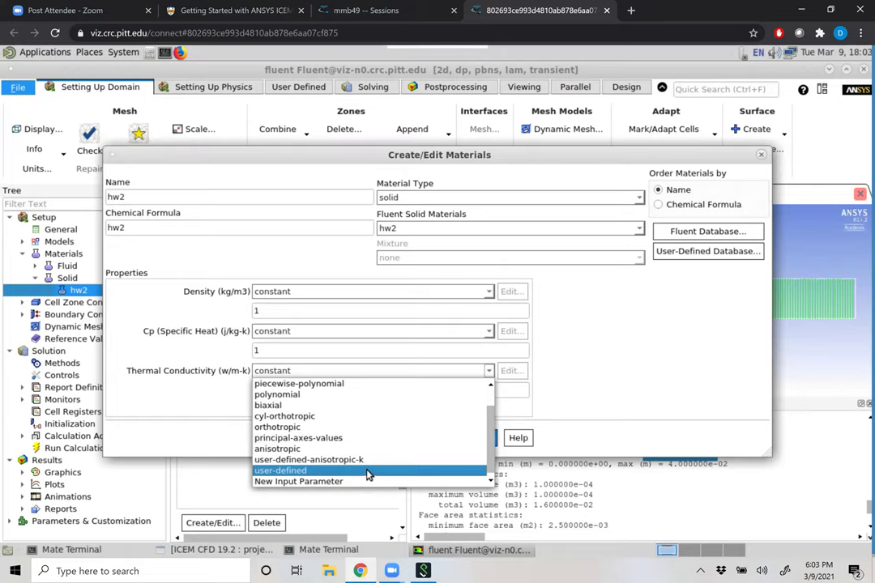
click(695, 338)
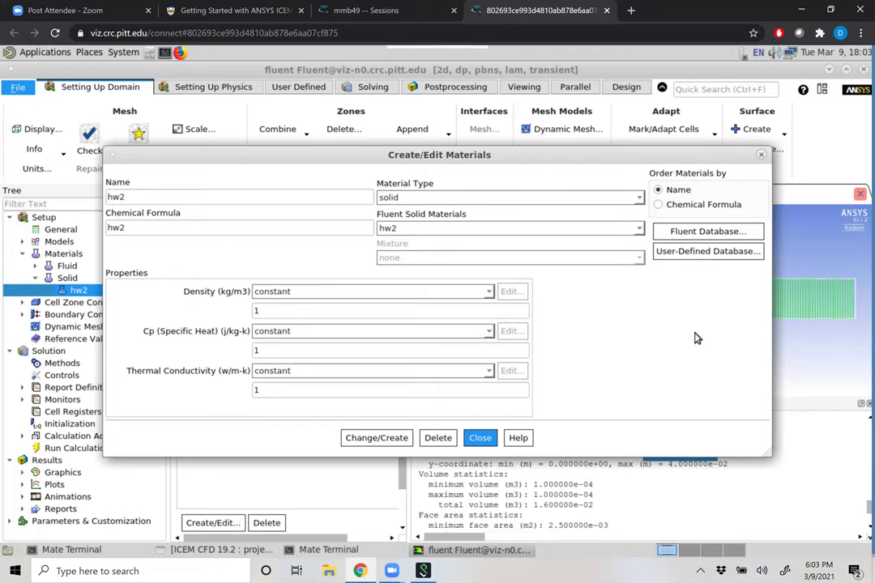
click(481, 440)
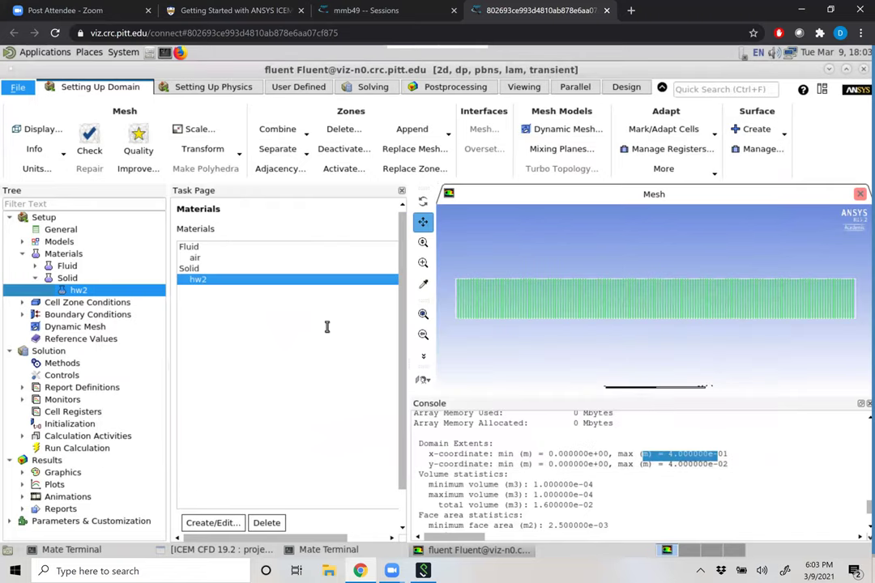
Review the general solver settings, the physics models and the materials list.
click(24, 256)
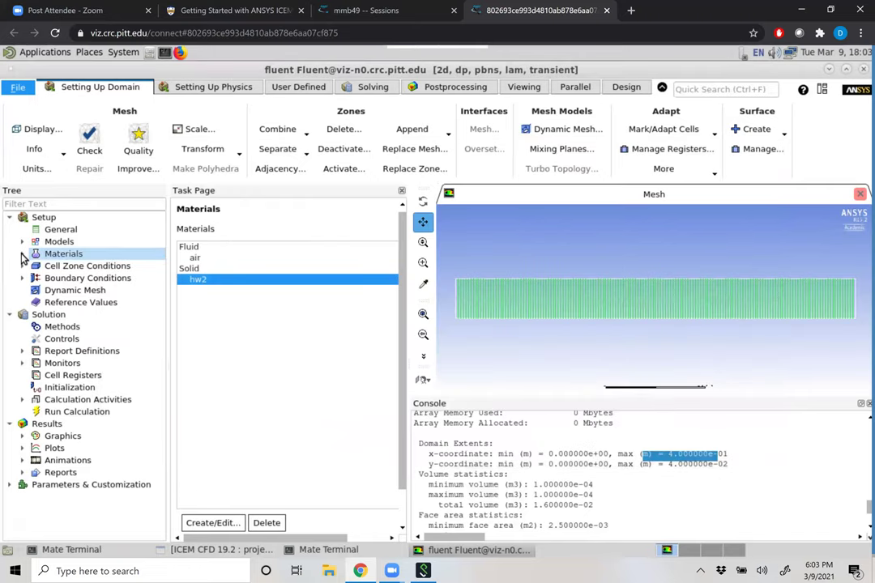
click(58, 233)
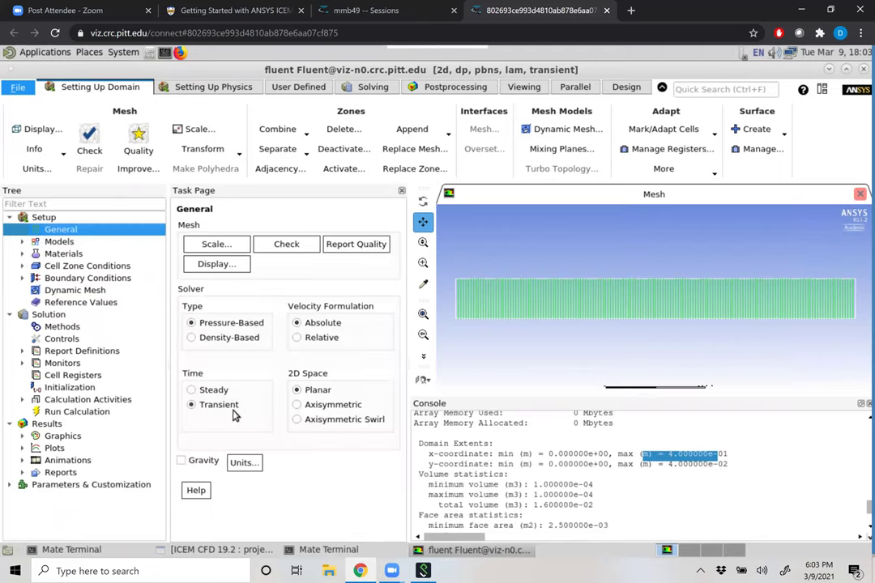
double_click(57, 241)
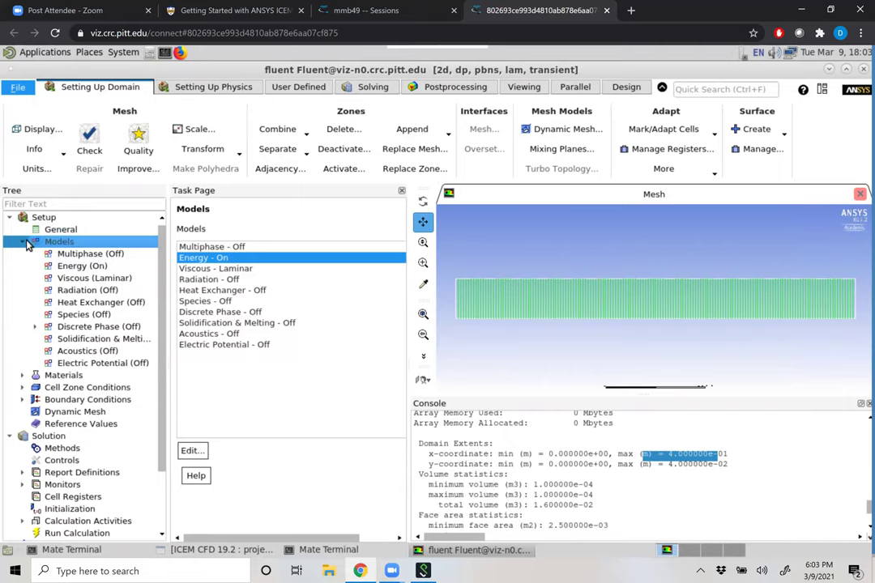
click(24, 241)
double_click(60, 254)
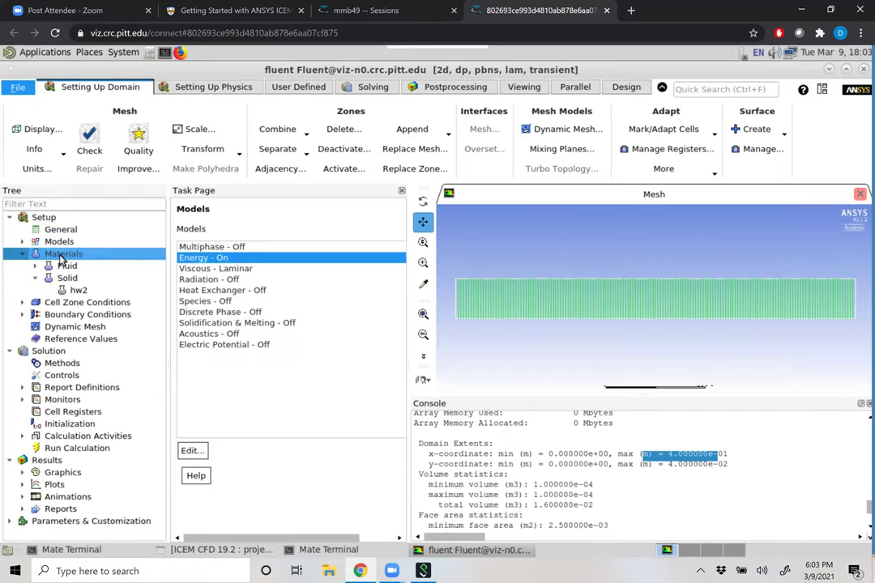
click(23, 254)
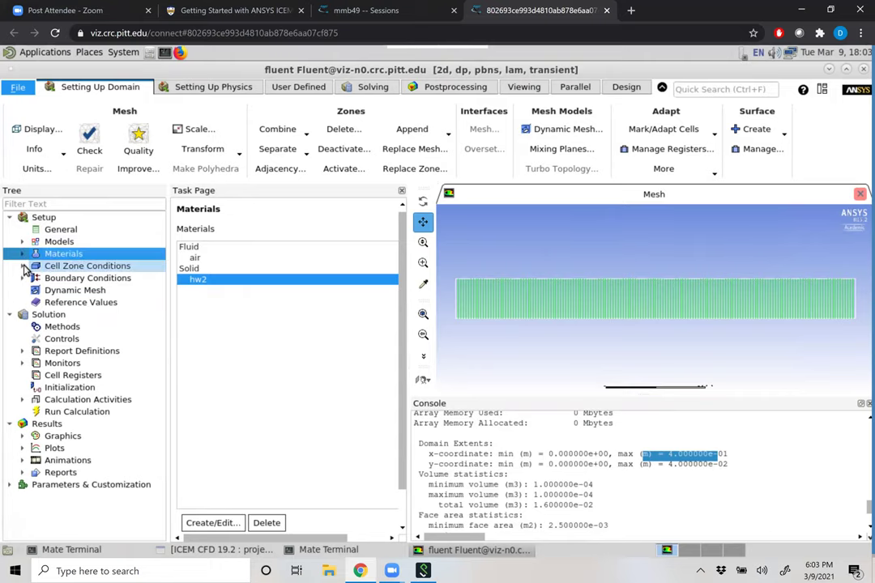
Check the zone name and assigned material of the solid cell zone, and accept its settings without changes.
click(23, 266)
double_click(101, 280)
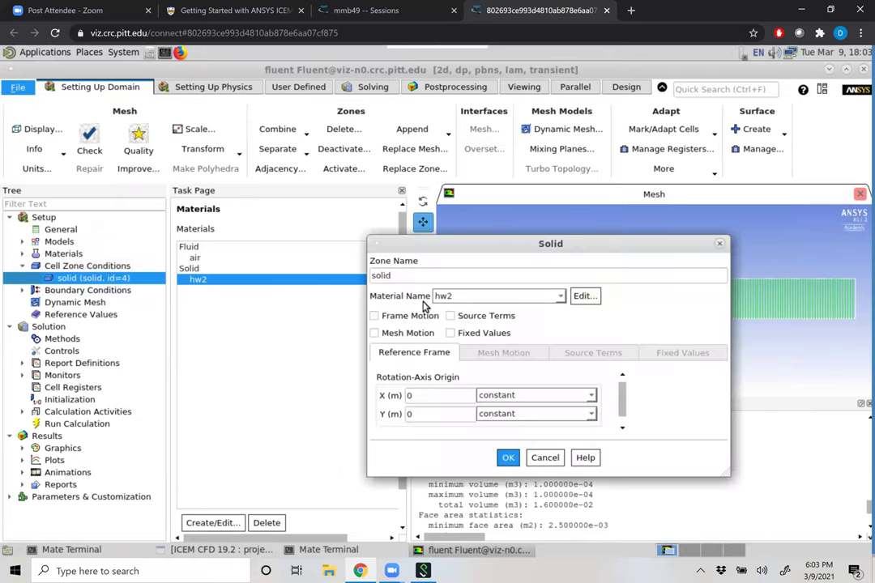
double_click(371, 276)
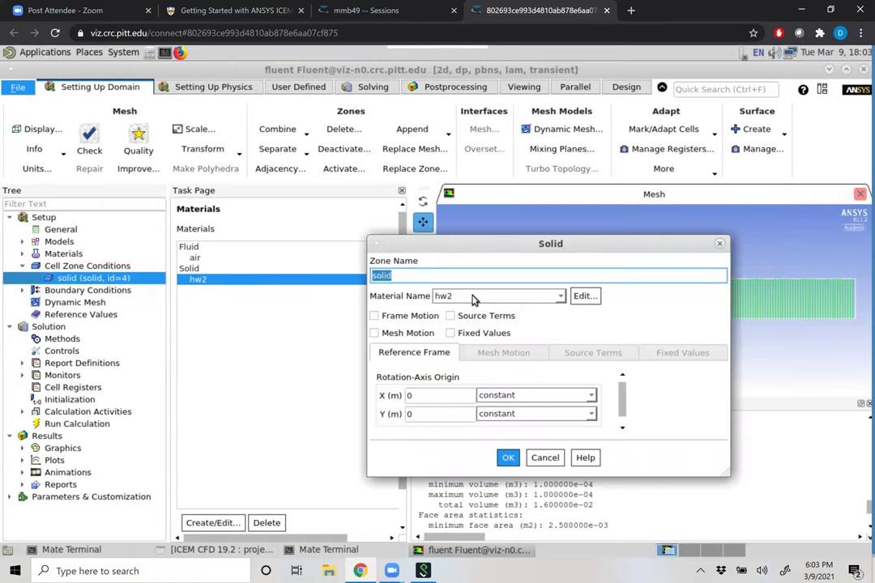
click(508, 458)
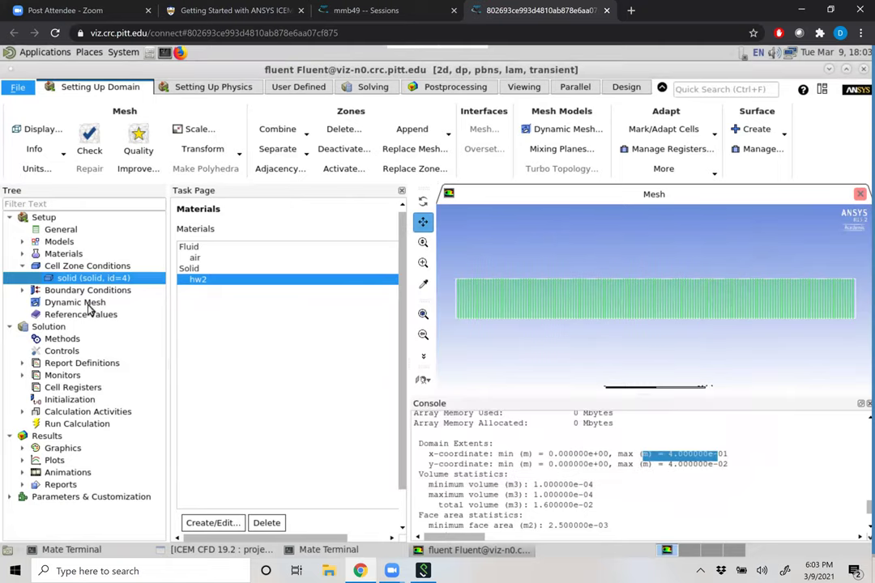
List the case's boundary condition zones and select the wall zone geom.
click(23, 266)
click(23, 278)
click(97, 291)
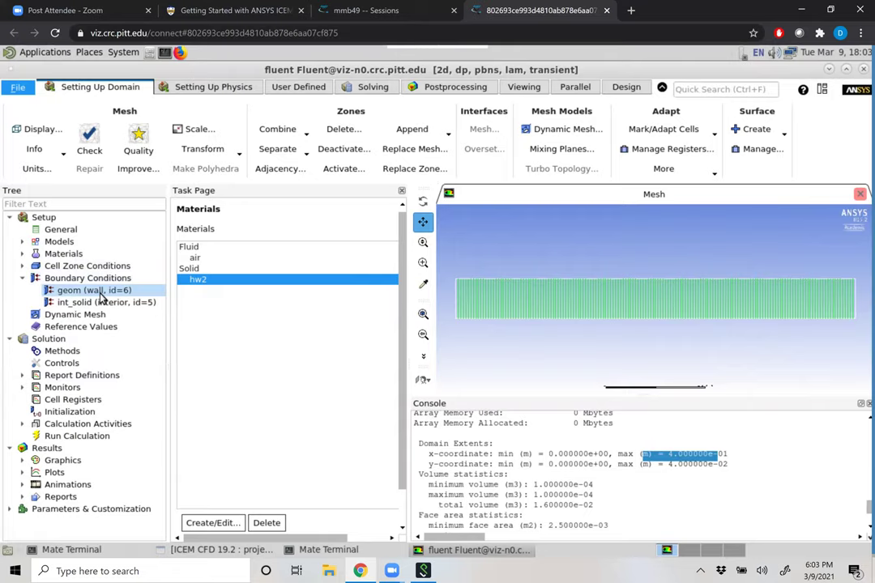
click(81, 279)
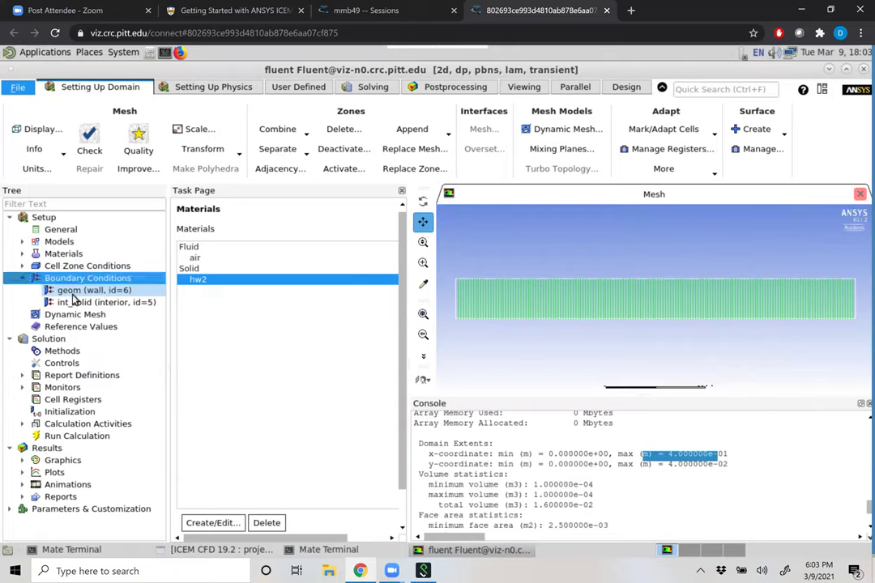
click(73, 291)
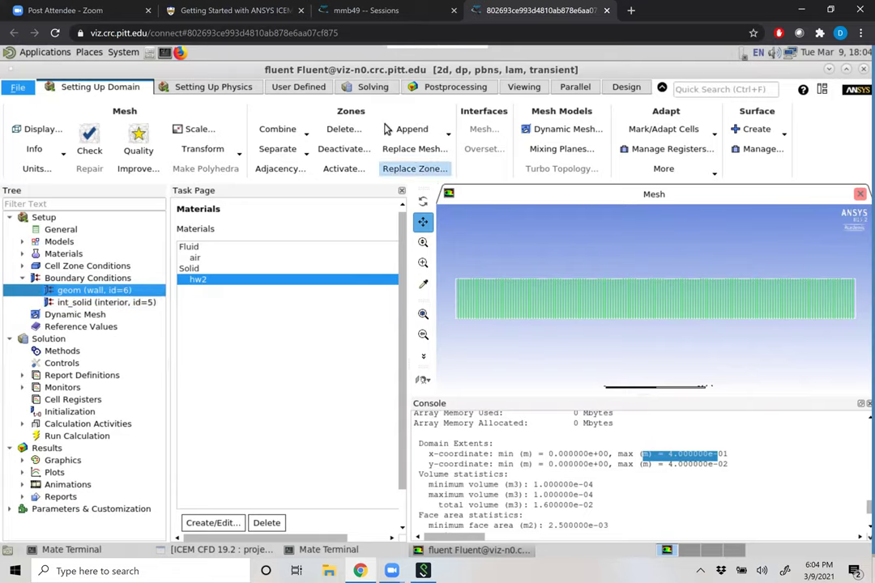
Separate the geom face zone into individual walls by an angle of 90 degrees and look through the resulting zones.
click(296, 152)
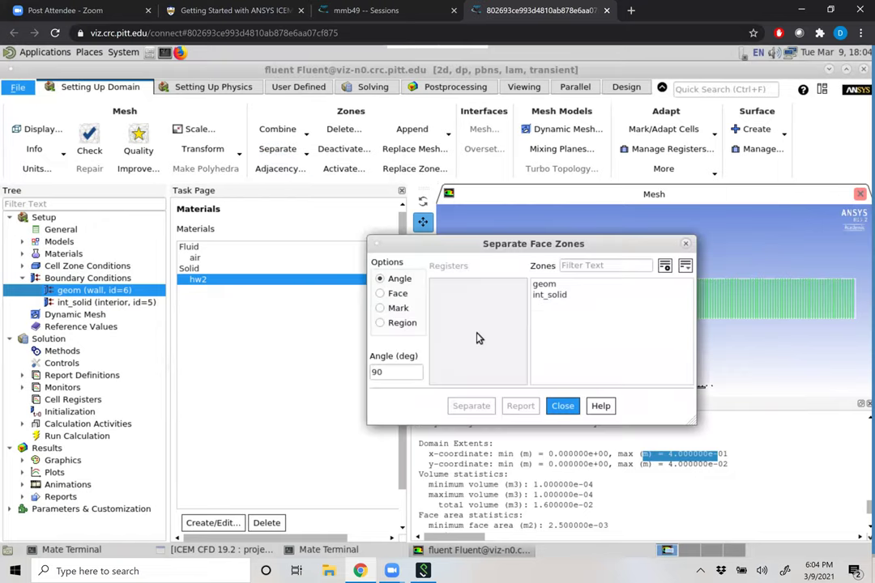
click(545, 285)
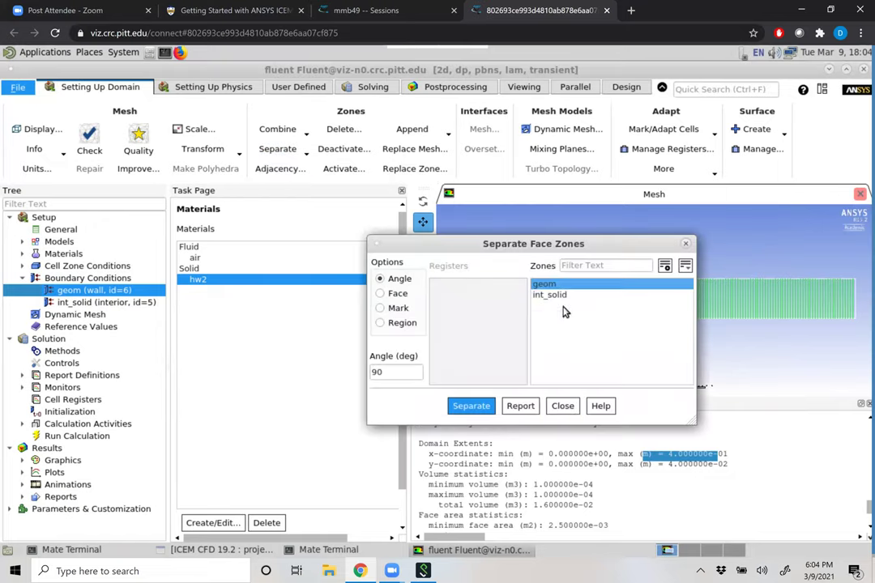
click(480, 407)
drag(589, 247, 241, 215)
click(341, 278)
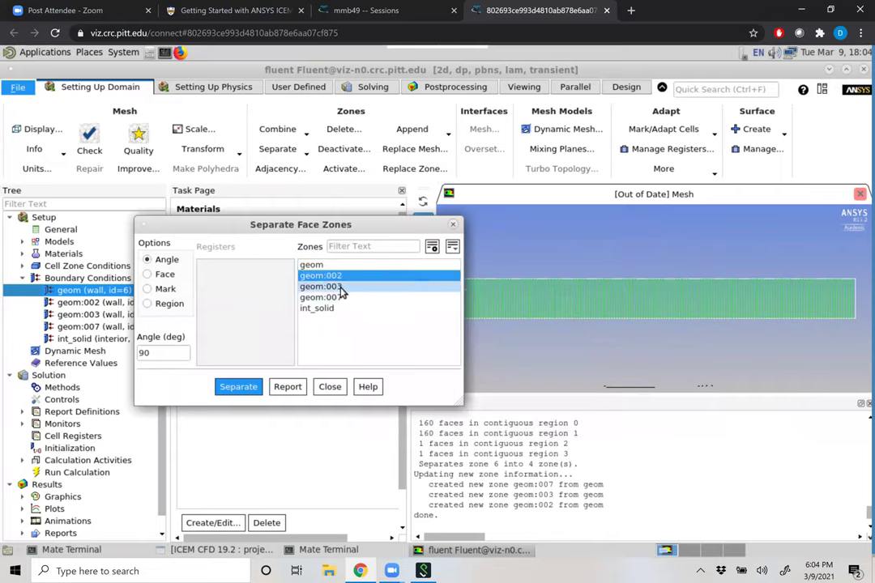
click(341, 287)
click(340, 298)
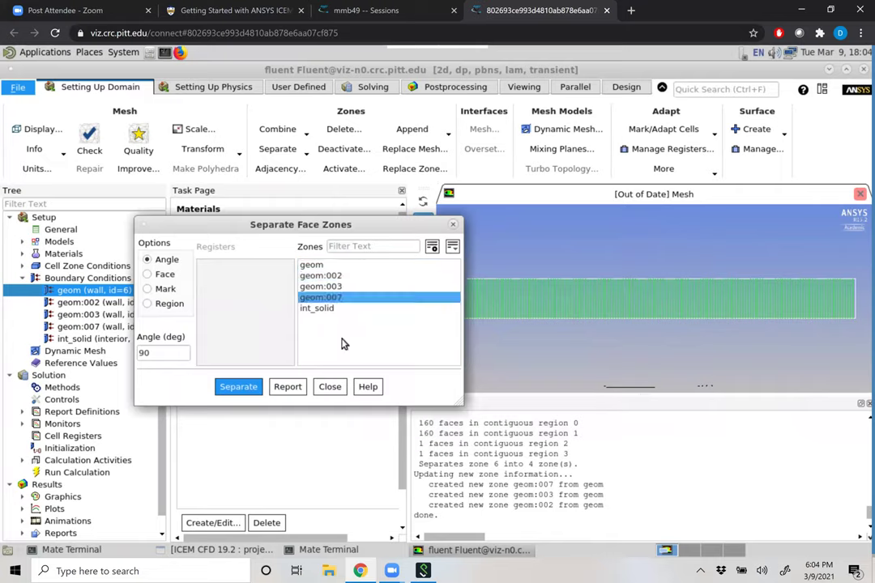
click(330, 387)
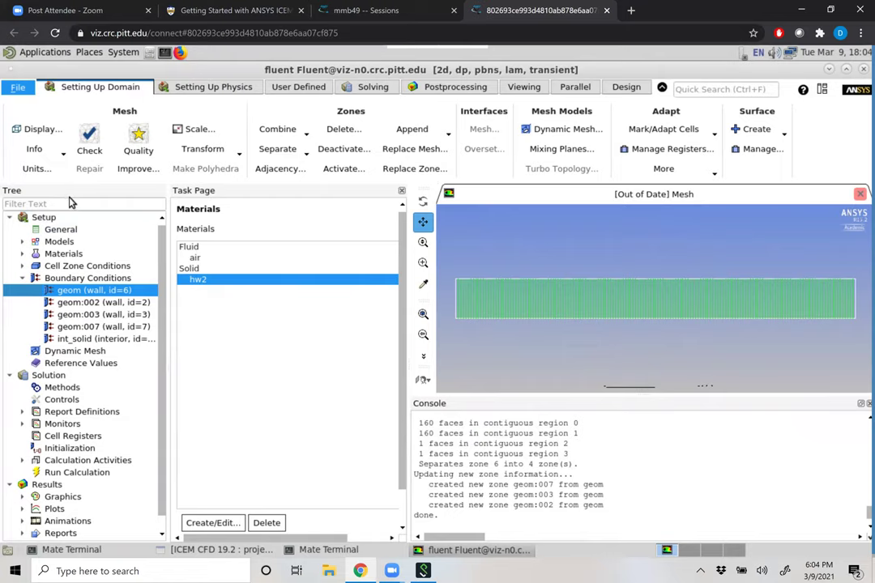
Reopen the face zone separation options to review them, and close them without separating anything else.
click(292, 152)
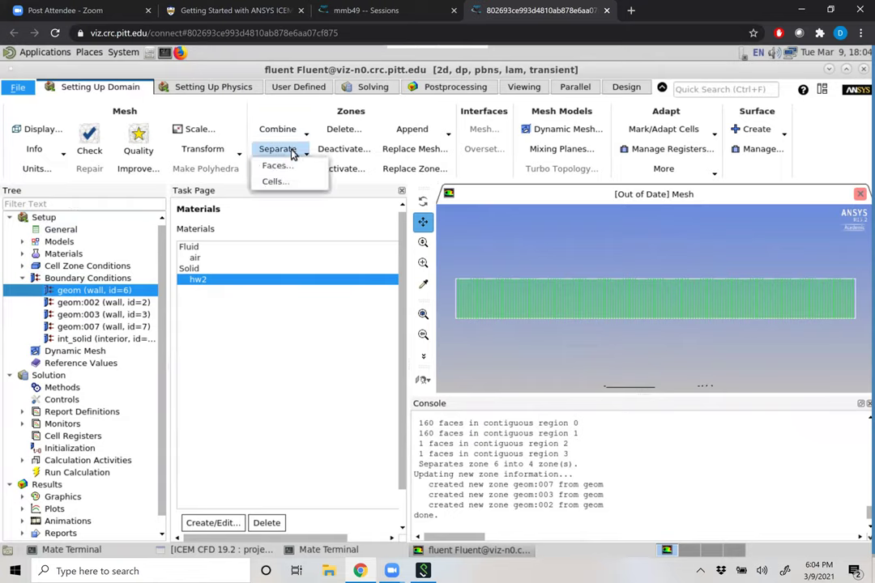
click(283, 166)
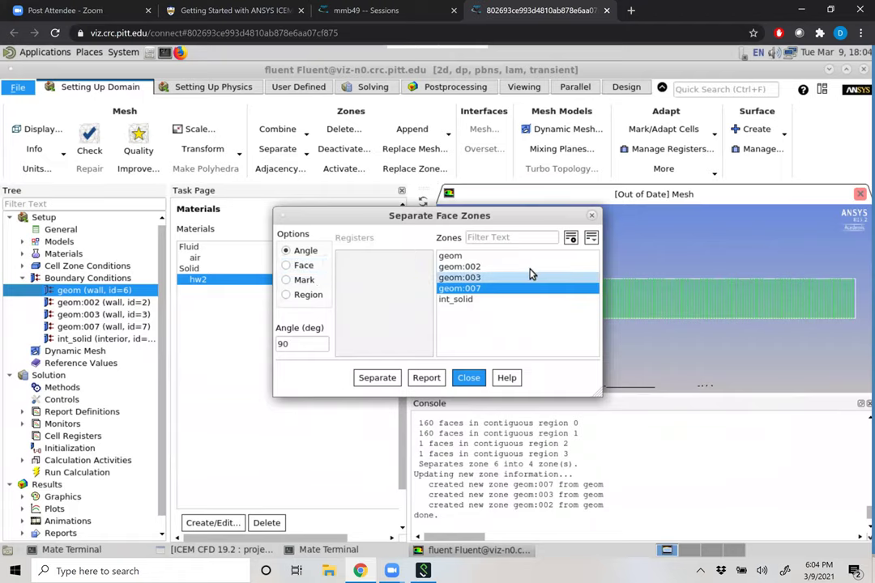
click(592, 217)
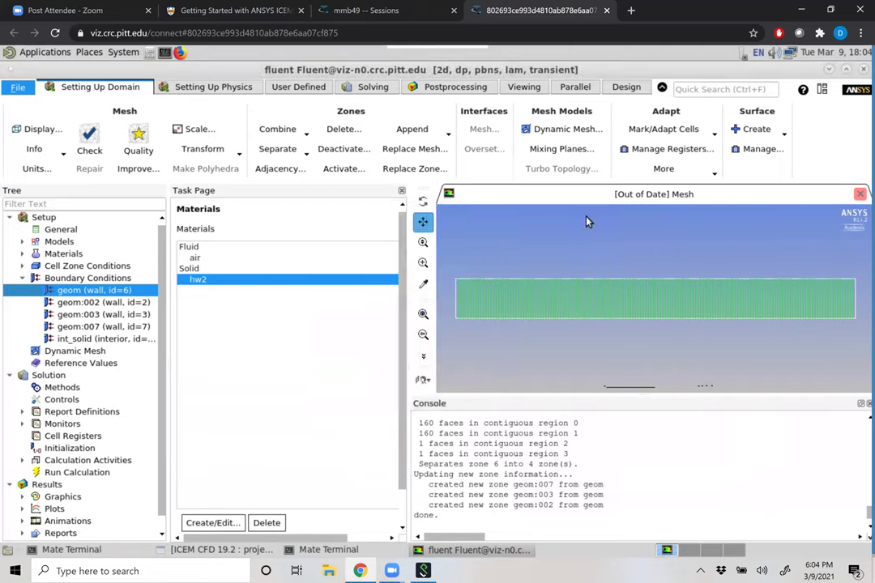
Display the mesh edges of wall geom alone, and add geom:002 to identify which sides they represent.
click(36, 129)
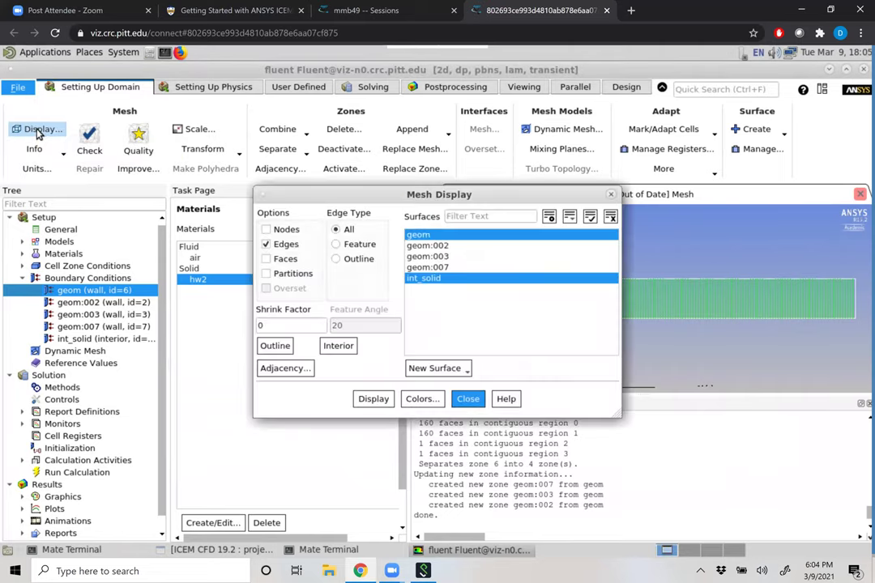
drag(284, 190, 92, 184)
click(418, 209)
click(231, 229)
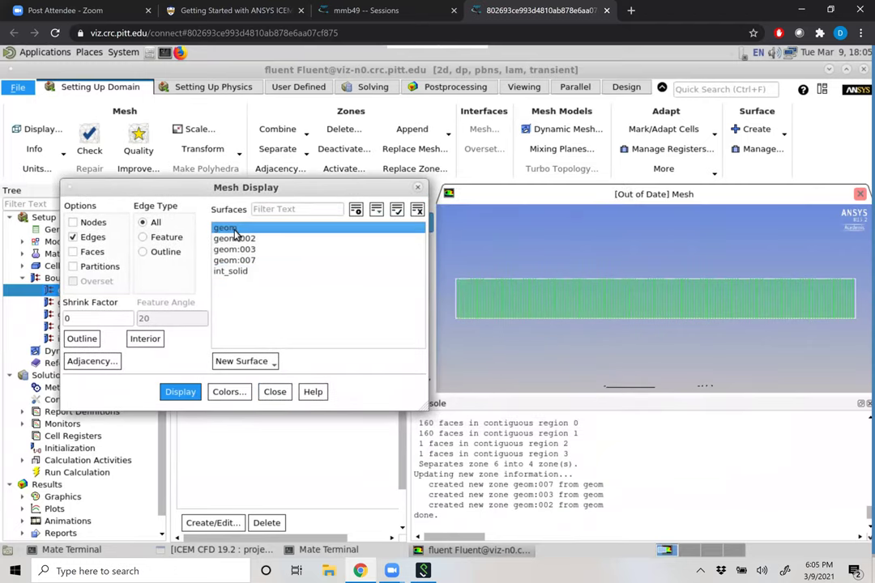
click(182, 394)
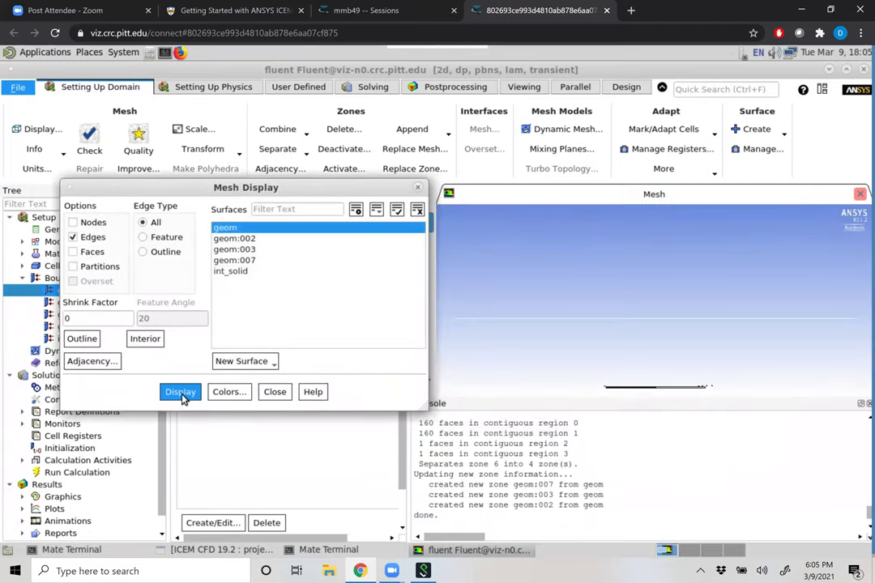
click(239, 239)
click(181, 393)
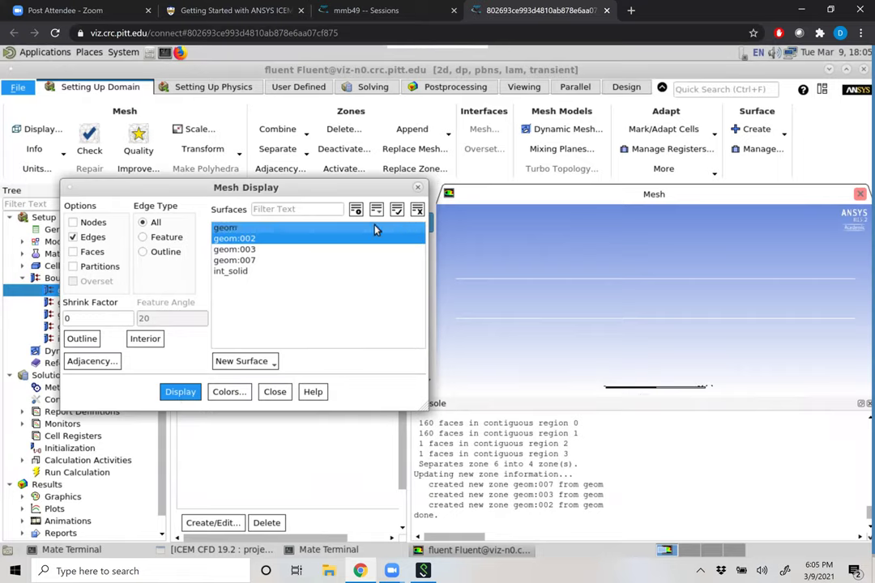
Display only the walls geom:003 and geom:007 to identify their sides of the rectangle.
click(417, 209)
click(270, 249)
click(266, 260)
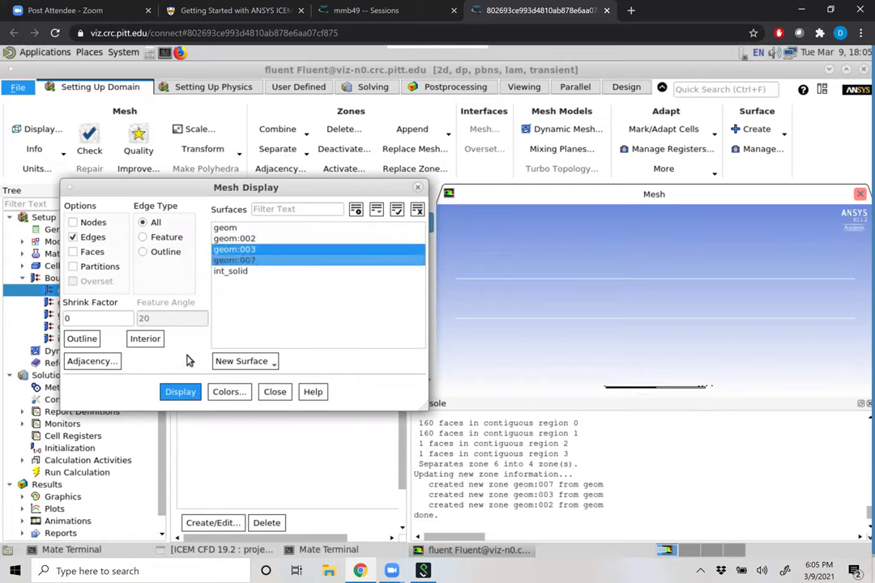
click(180, 391)
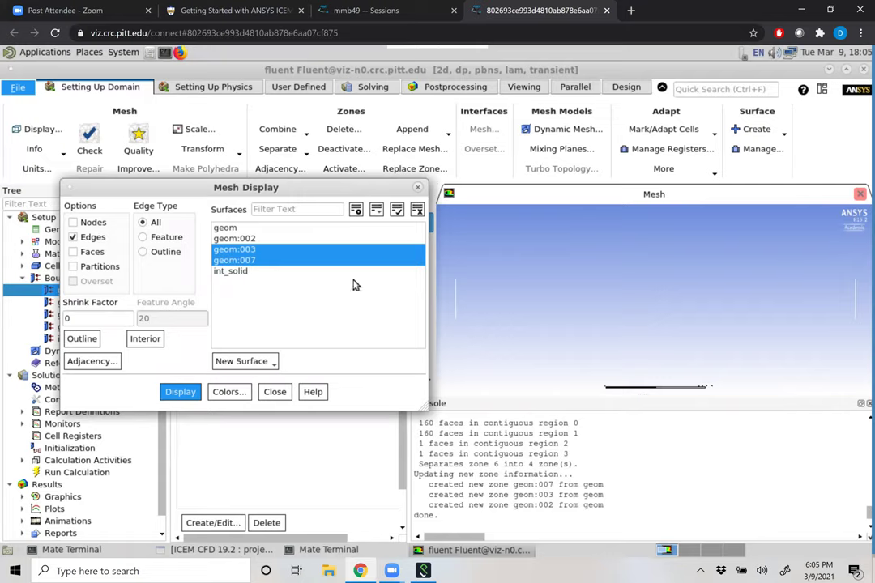
Display all four walls, geom, geom:002, geom:003 and geom:007, without the interior mesh, and close the display settings.
click(231, 228)
click(243, 239)
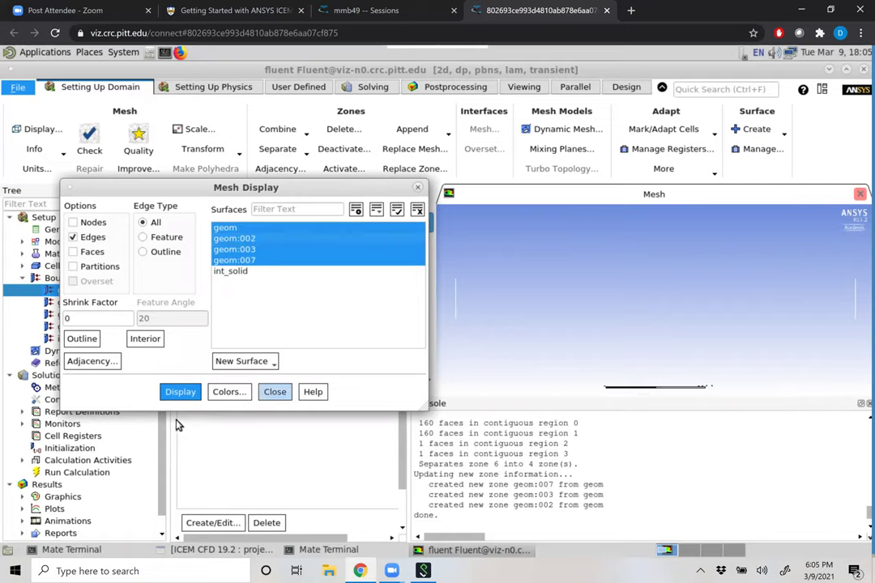
click(180, 394)
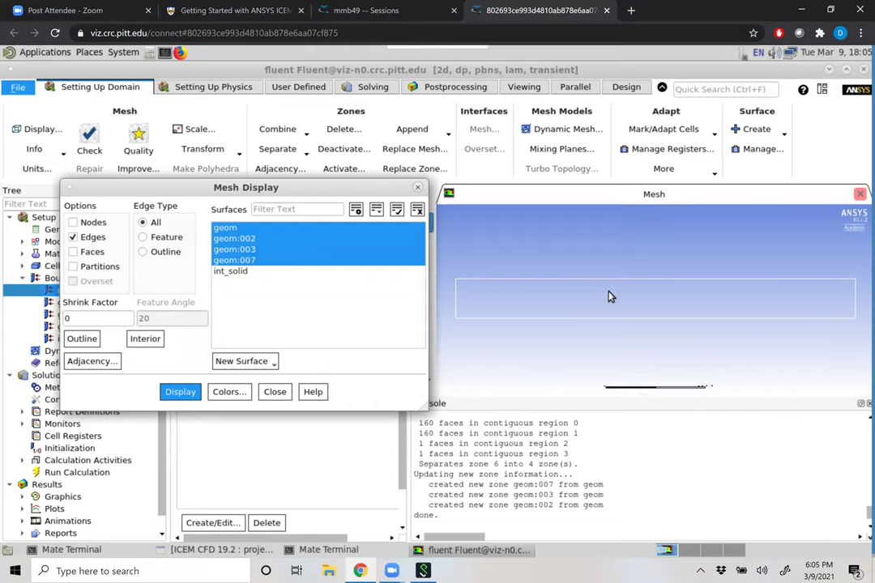
click(419, 190)
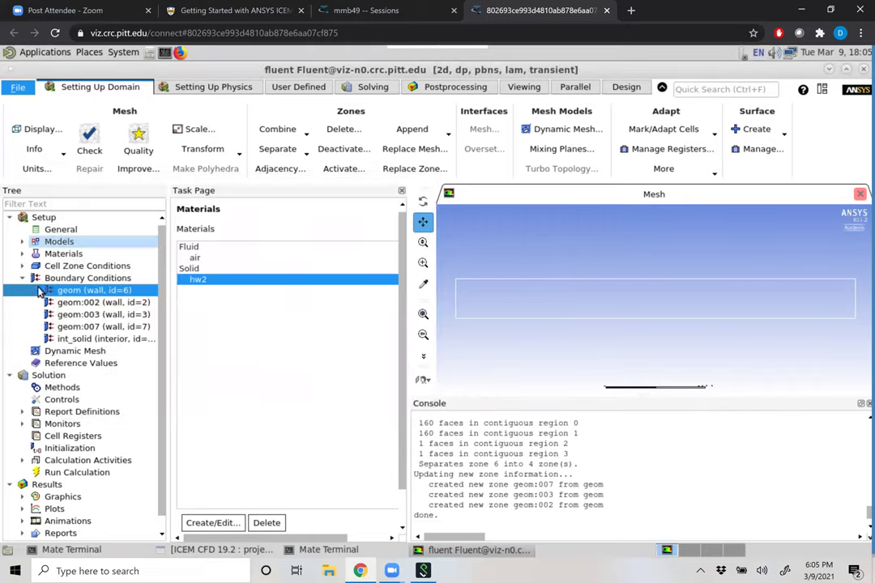
Accept a constant heat flux of 0 w/m2 and a heat generation rate of 0 w/m3 for wall geom.
click(94, 291)
click(92, 292)
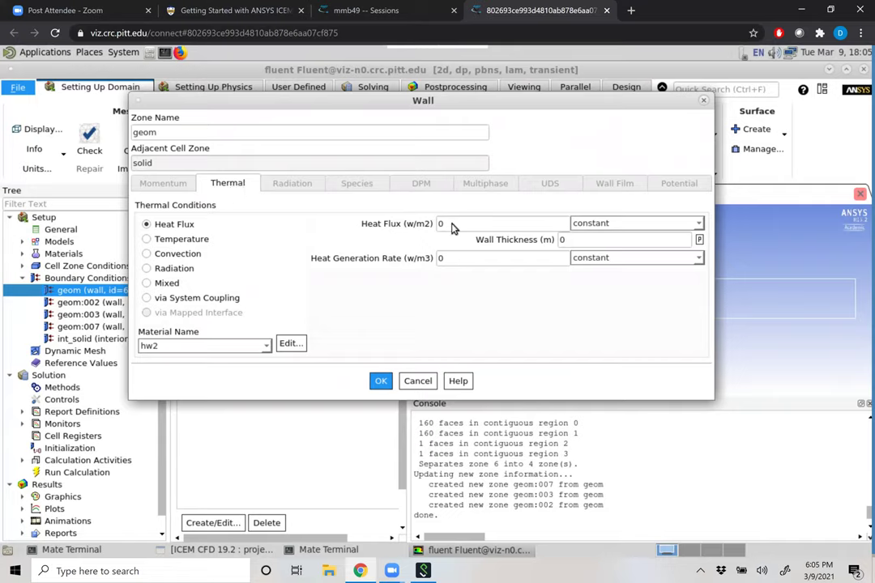
click(481, 227)
click(473, 260)
click(381, 381)
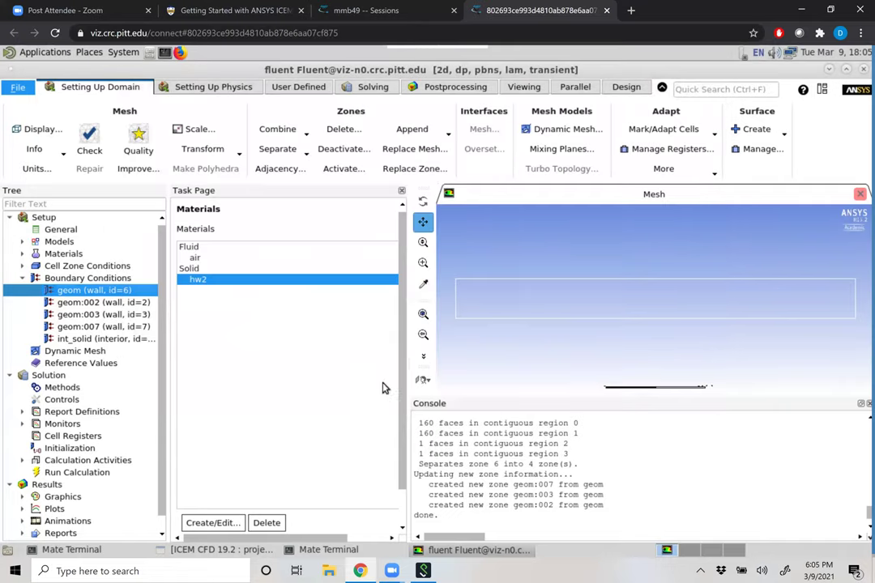
Accept a constant heat flux of 0 w/m2 and a heat generation rate of 0 w/m3 for wall geom:002.
click(123, 306)
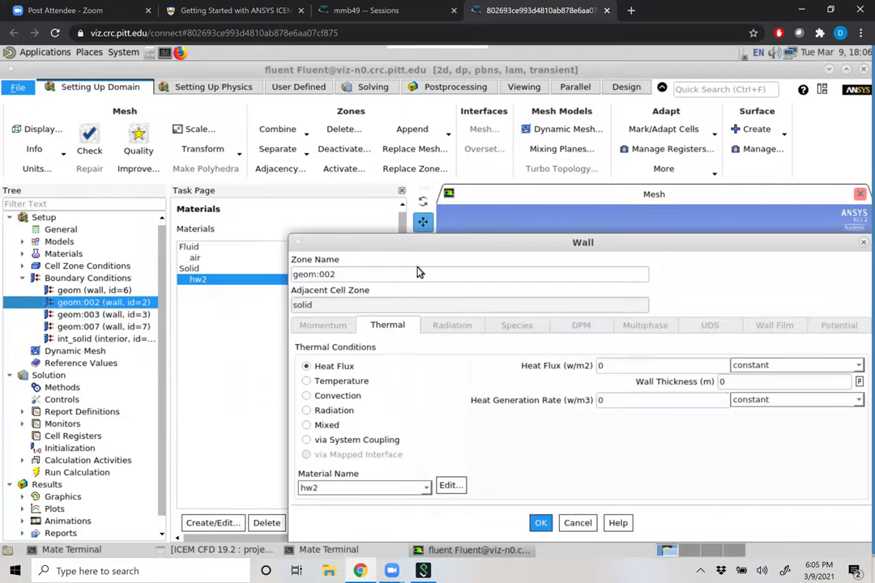
drag(508, 245, 352, 150)
click(454, 272)
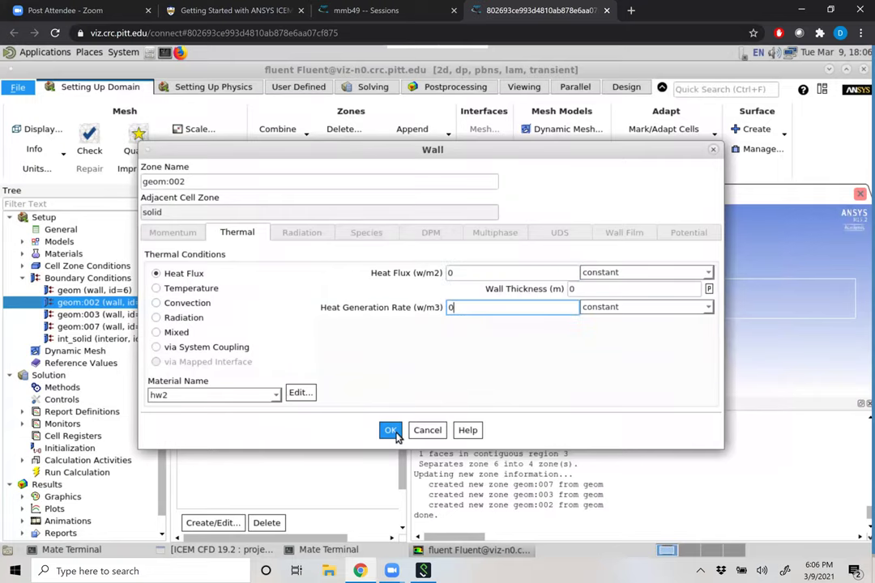
click(392, 432)
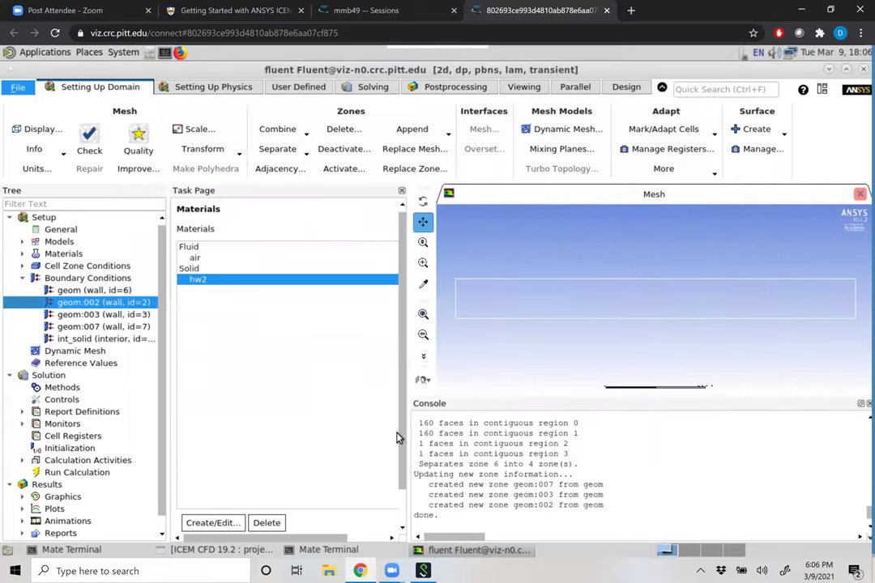
Give wall geom:003 a temperature thermal condition with a constant value of 273.15 K.
click(123, 316)
double_click(123, 318)
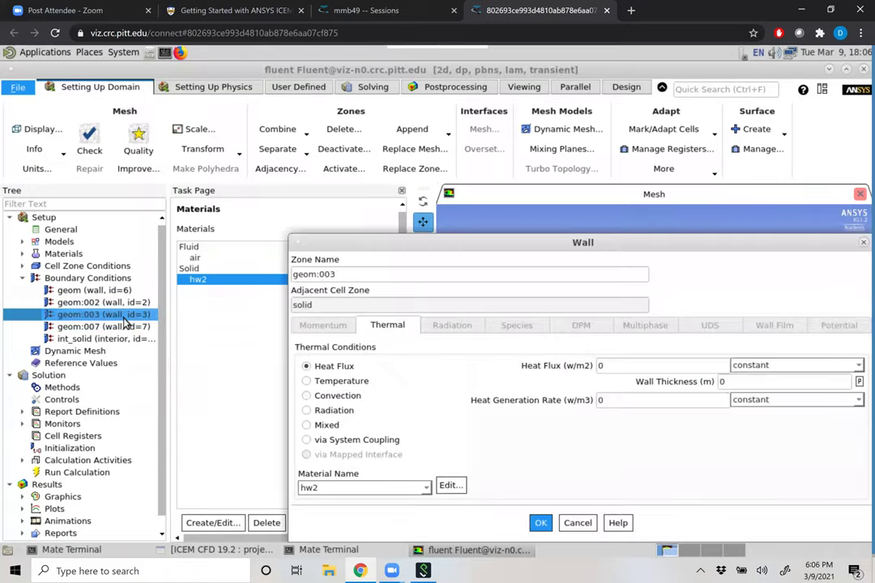
drag(491, 250, 332, 150)
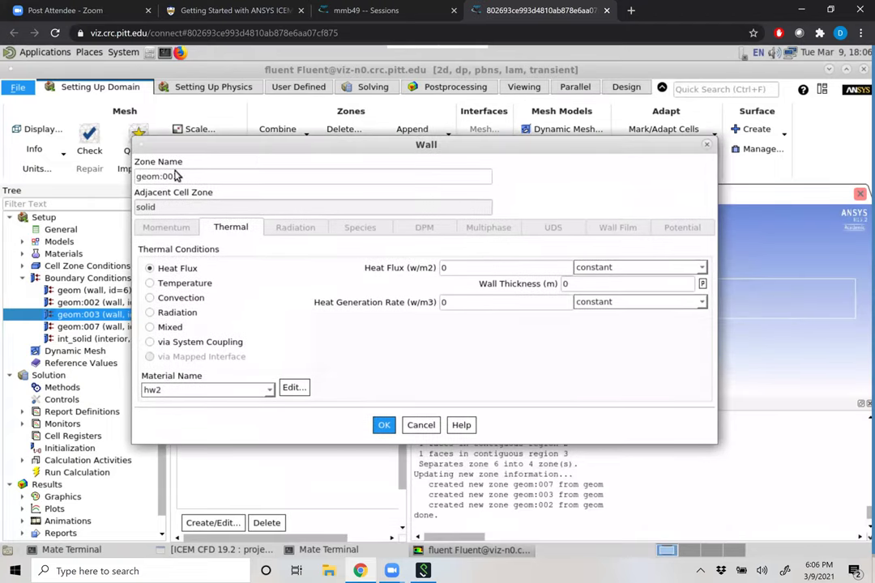
click(152, 289)
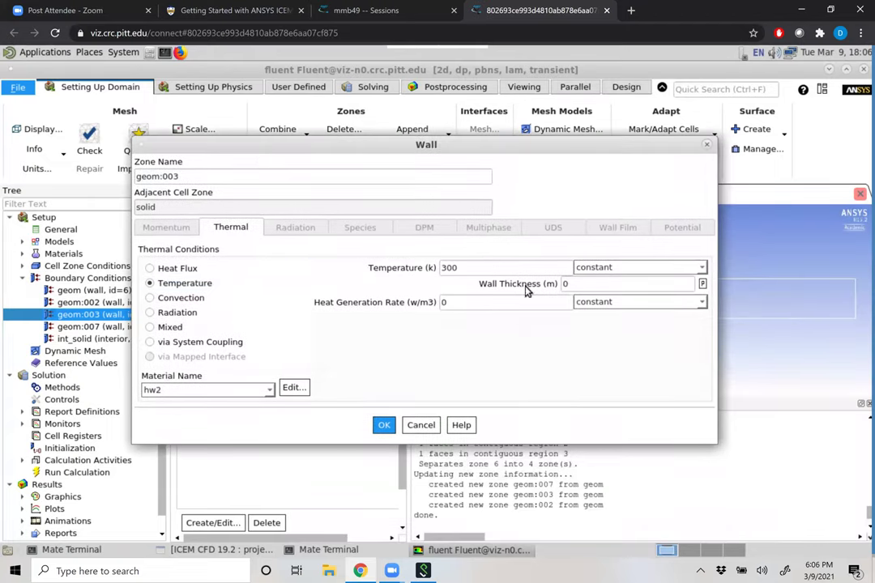
drag(506, 269, 440, 278)
text(273.15)
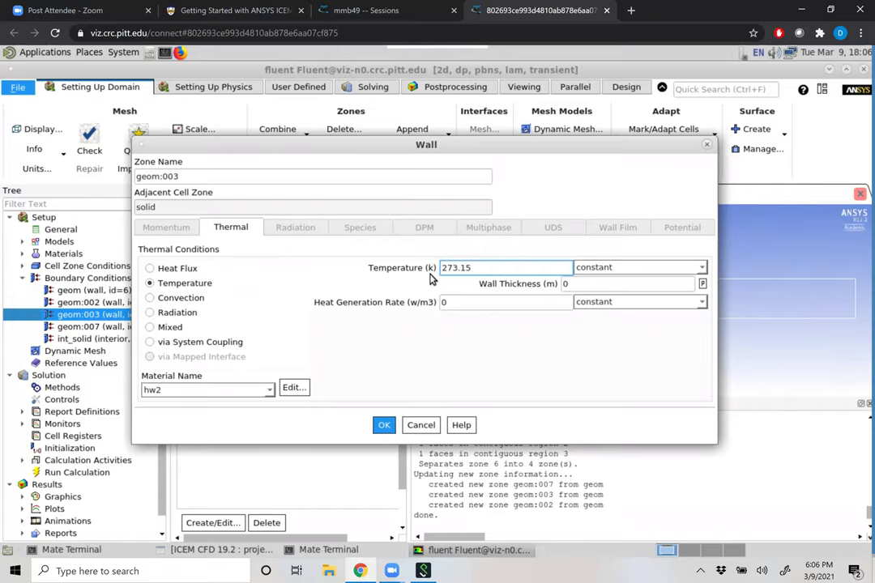
click(386, 426)
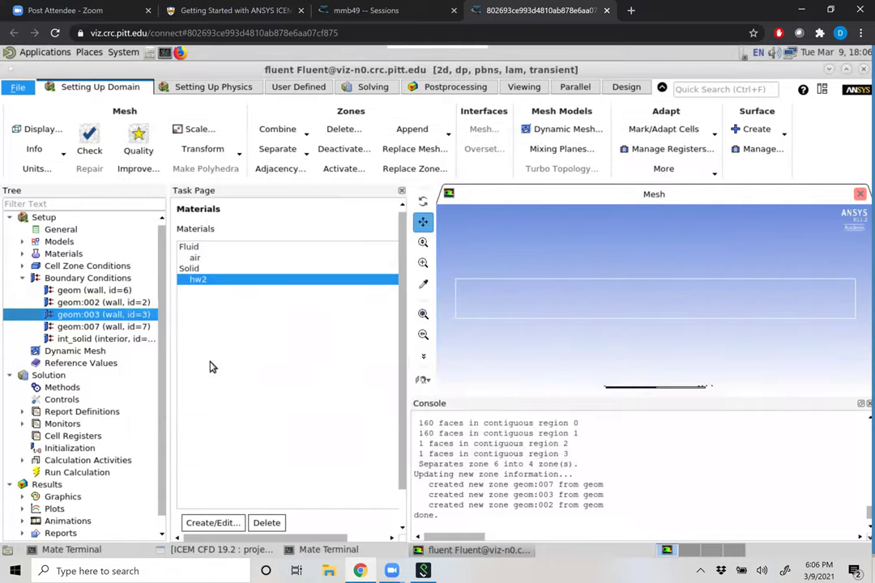
Give wall geom:007 a temperature thermal condition with a constant value of 273.15 K, and collapse the boundary zone list.
click(98, 328)
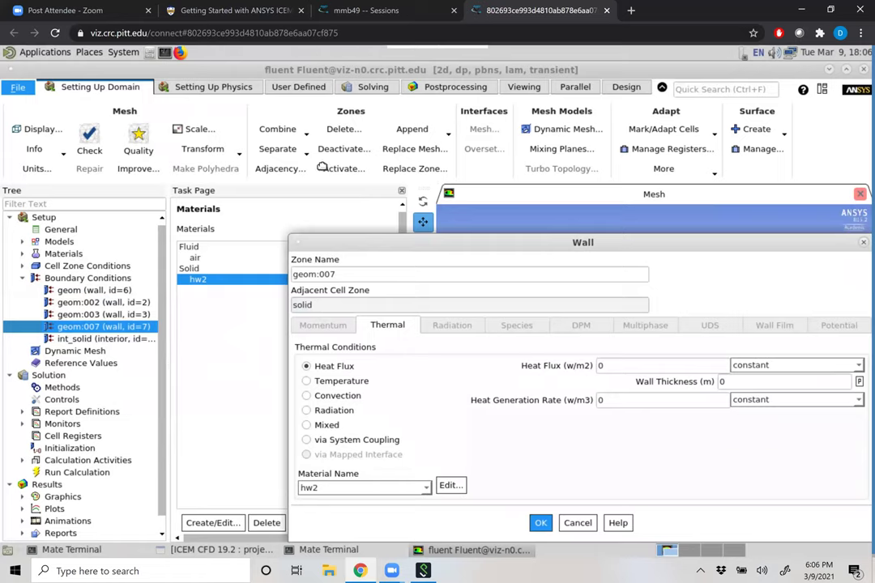
click(232, 298)
drag(586, 288, 504, 285)
text(273.15)
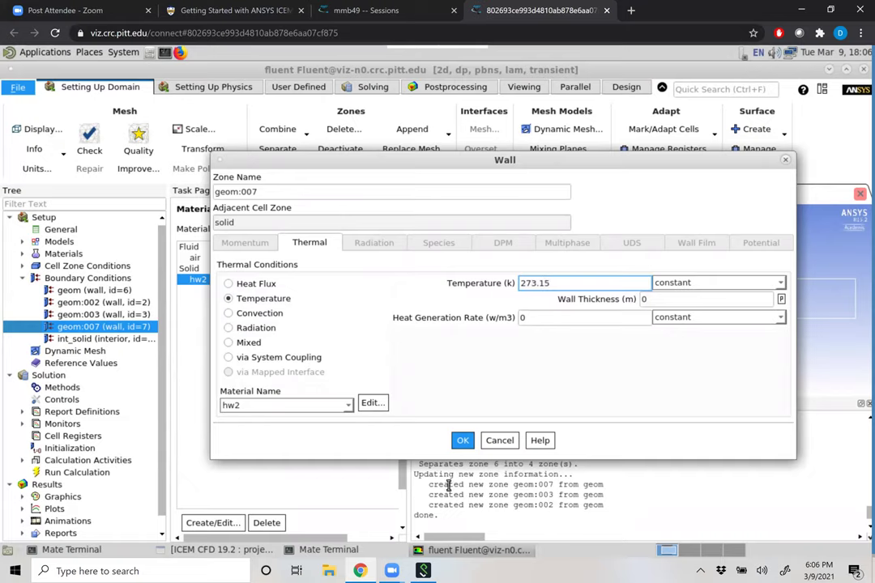
click(462, 440)
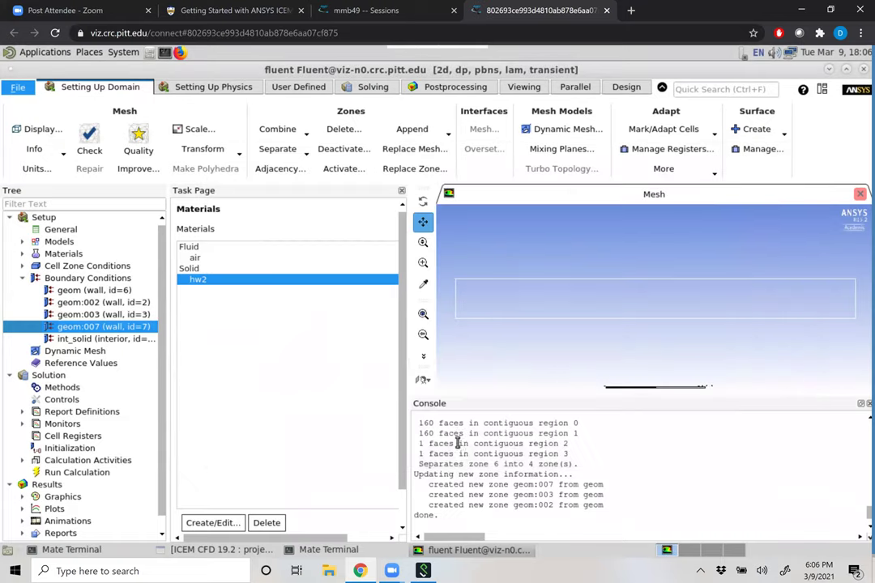
click(22, 278)
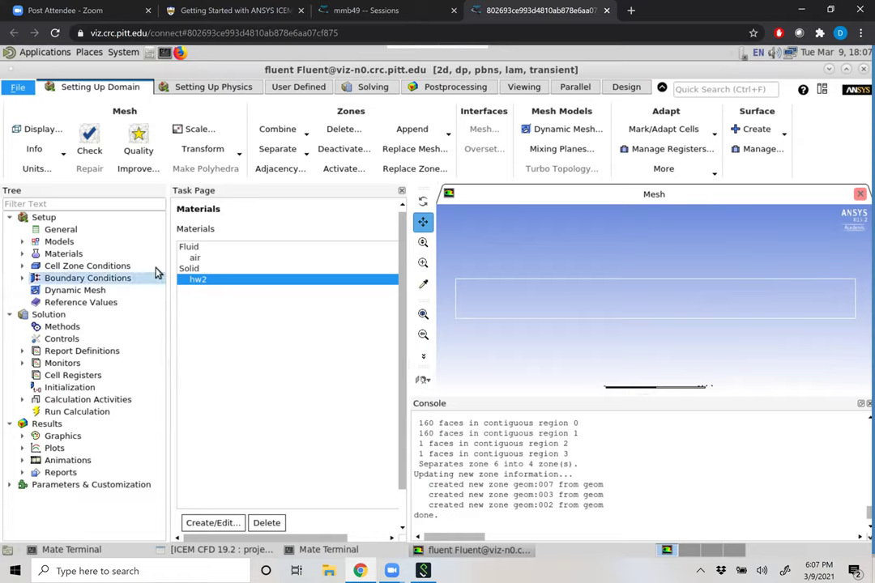
Set the solution methods to First Order Upwind for energy and First Order Implicit for the transient formulation.
click(9, 315)
click(9, 315)
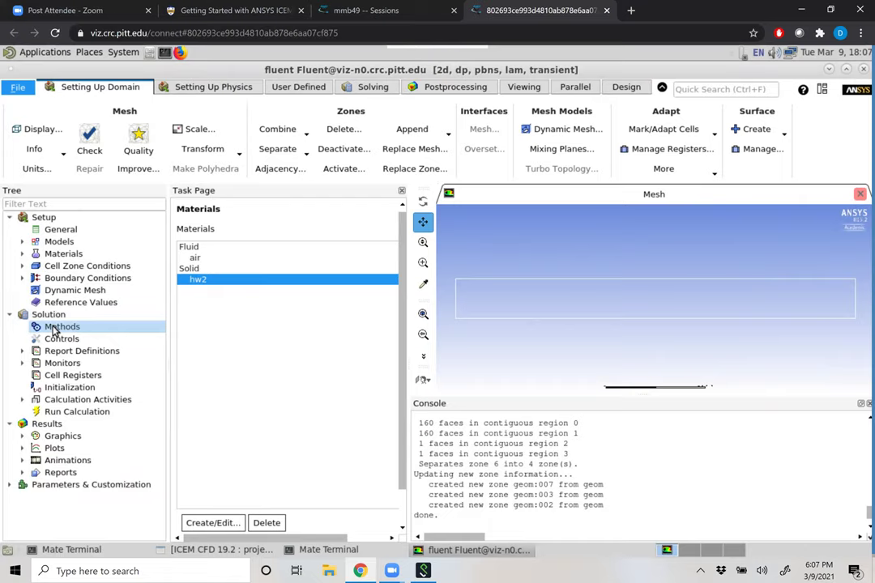
click(53, 328)
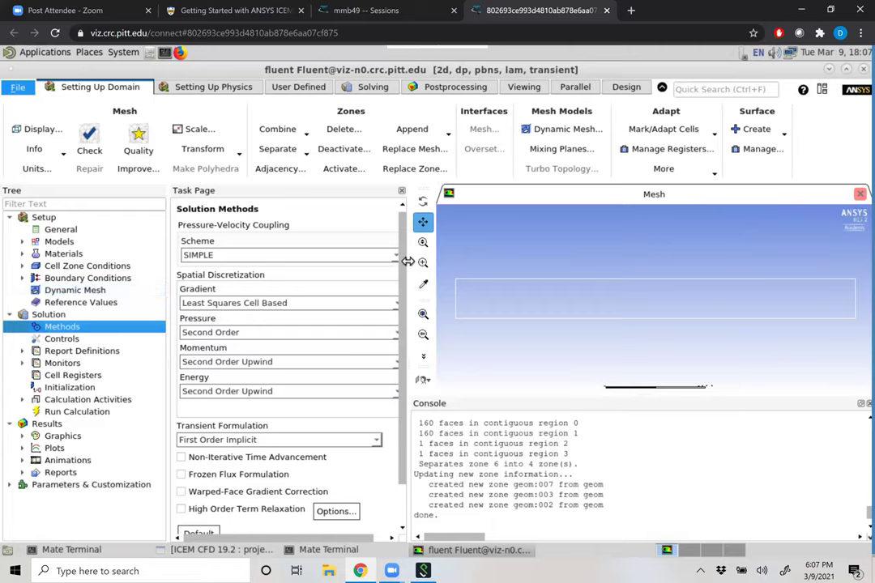
drag(427, 263, 468, 264)
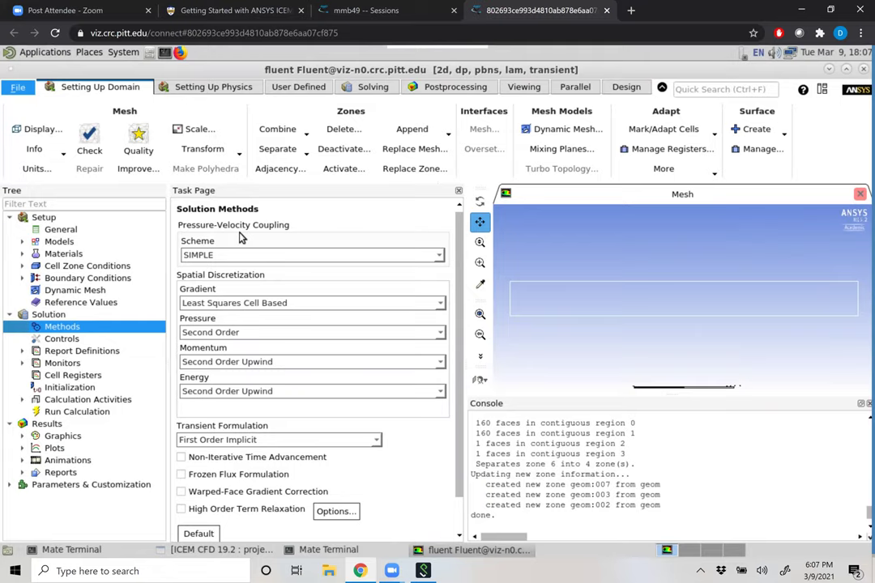
click(442, 393)
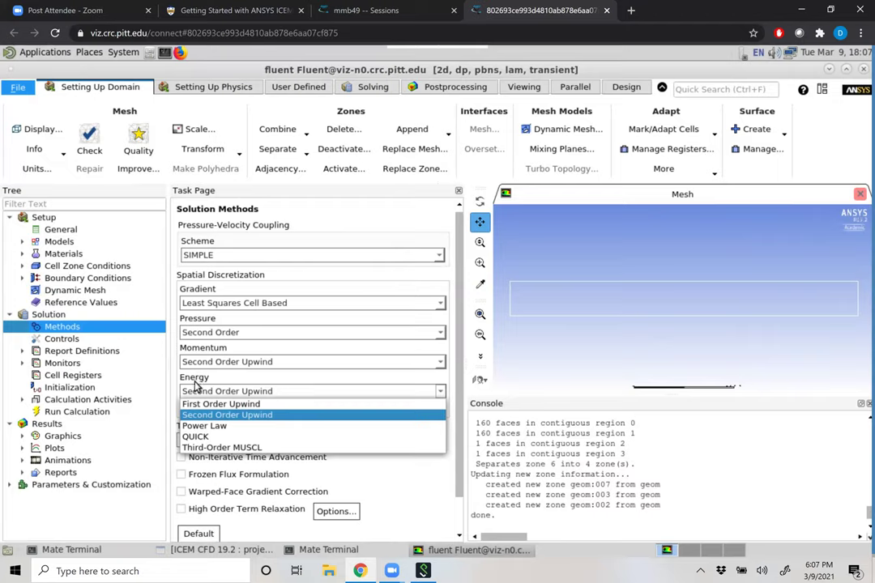
click(251, 405)
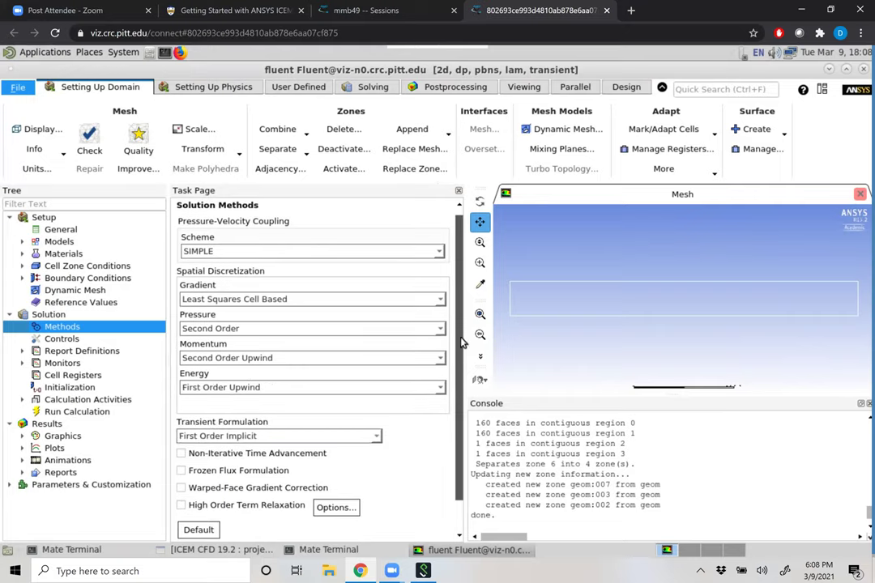
scroll(463, 349, down, 1)
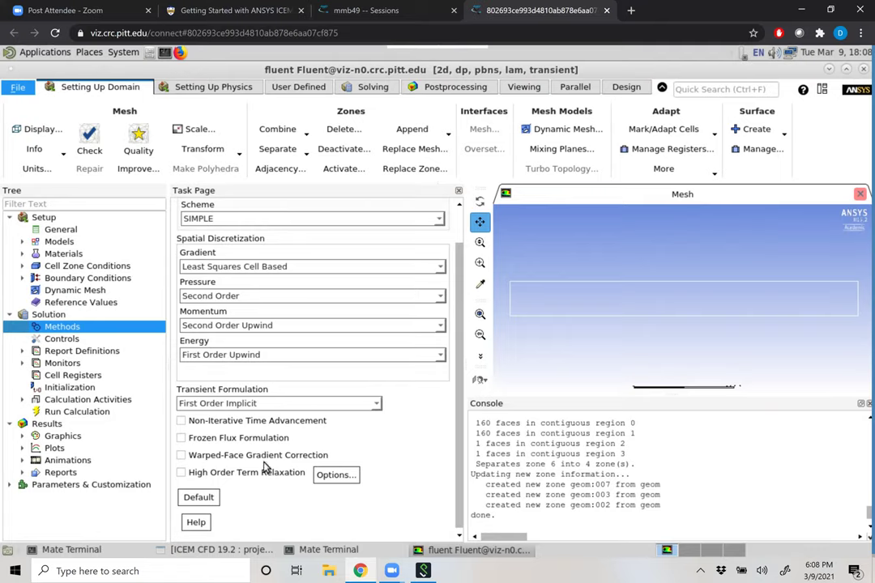
click(377, 407)
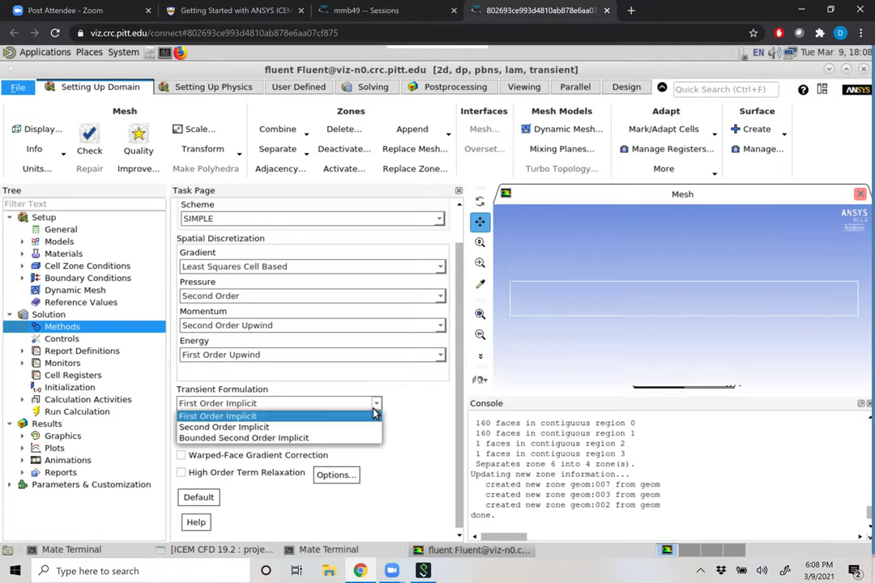
click(219, 418)
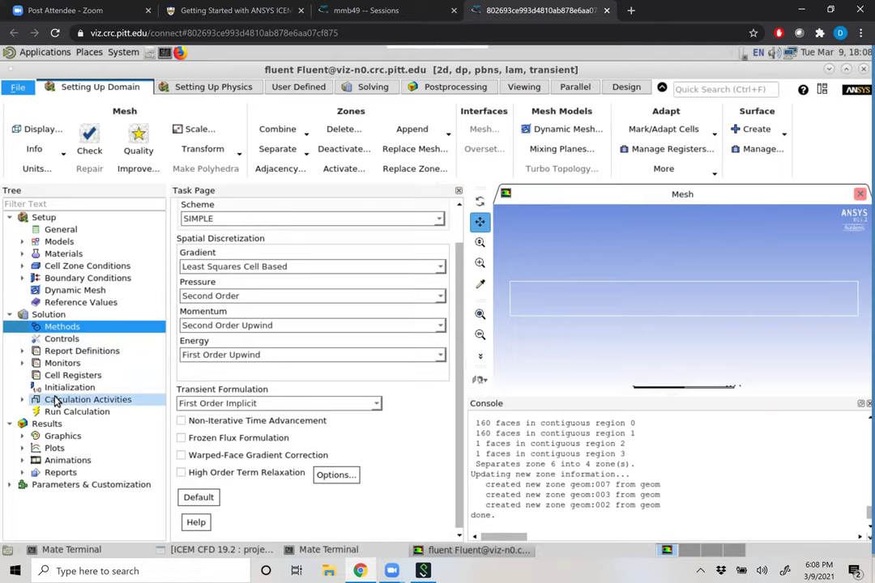
Check the energy under-relaxation factor in the solution controls.
click(69, 342)
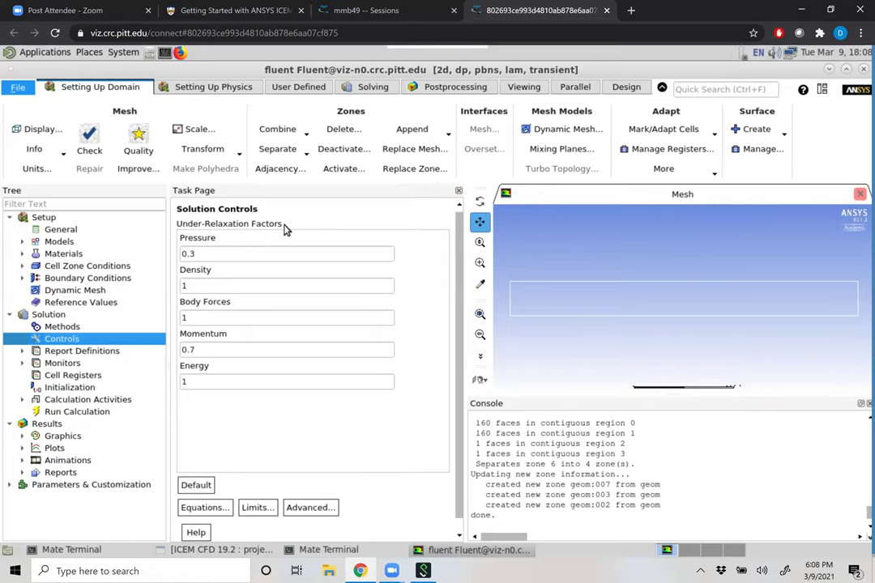
click(196, 382)
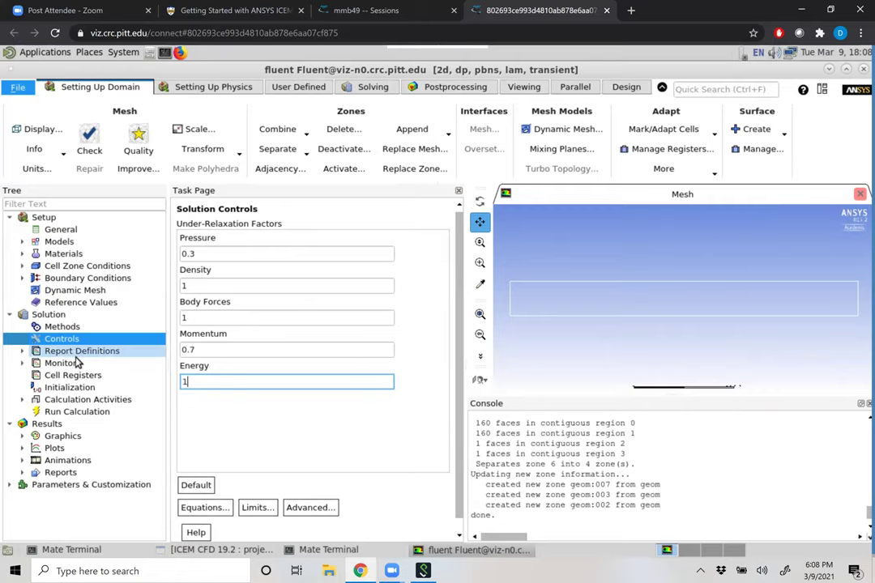
Turn off monitoring and convergence checking for the continuity, x-velocity and y-velocity residuals.
click(23, 363)
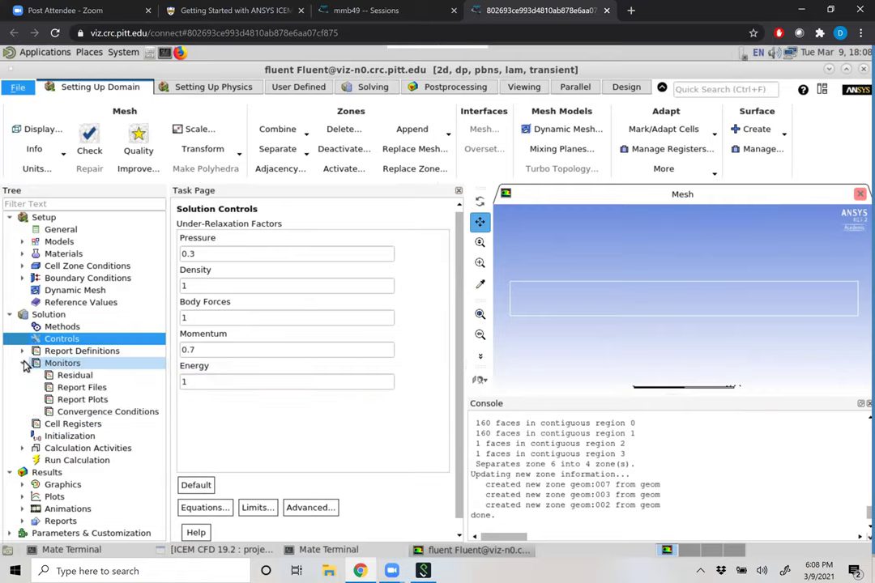
double_click(65, 377)
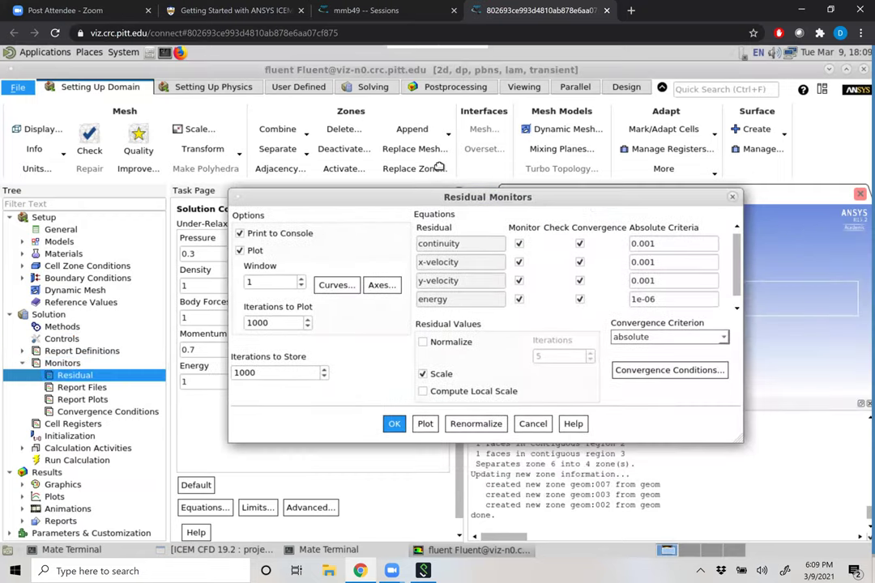
click(460, 247)
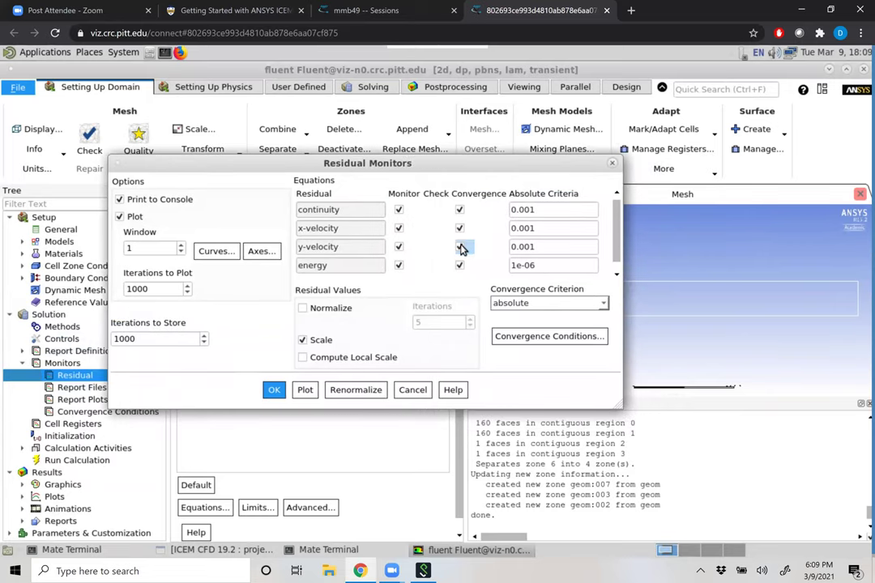
click(460, 228)
click(460, 210)
click(398, 246)
click(399, 228)
click(400, 210)
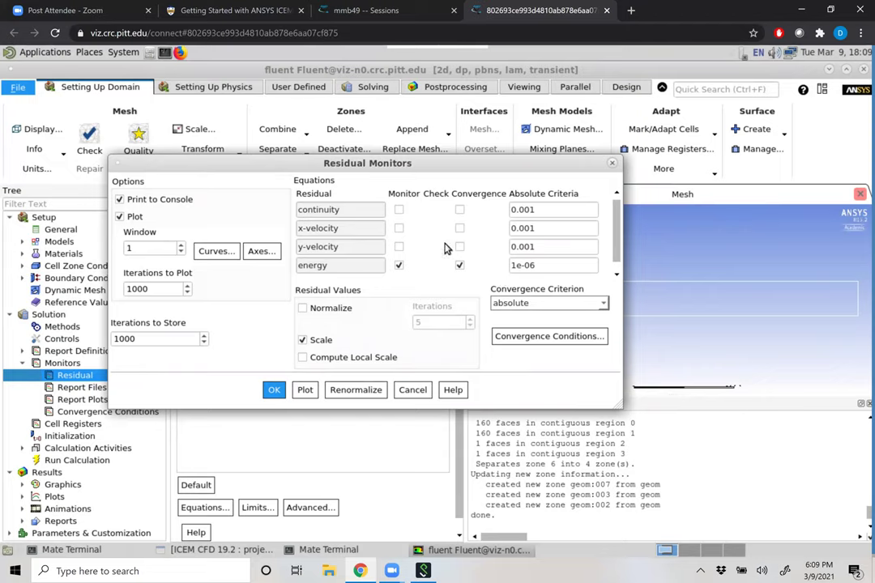
Set the energy residual's absolute criterion to 1e-10 with the absolute convergence criterion, and accept the residual monitor settings.
click(558, 270)
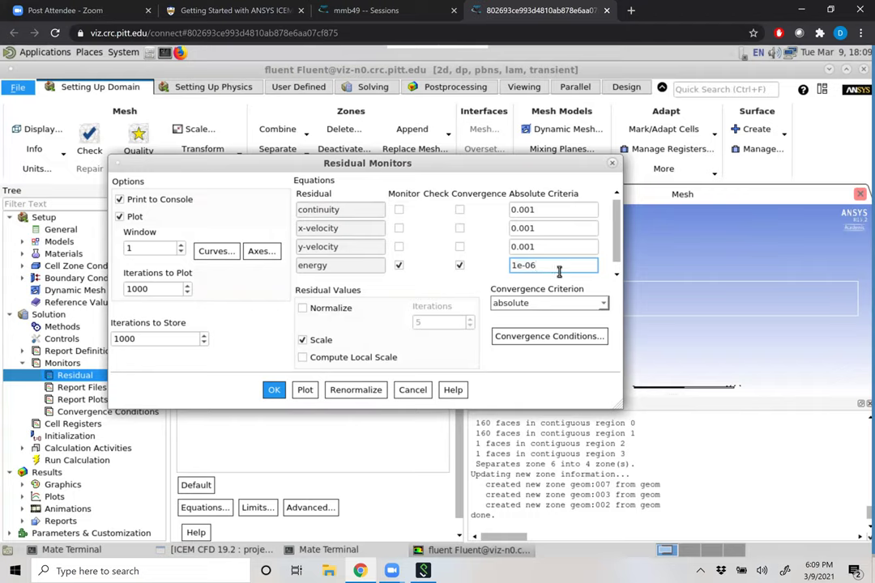
key(BackSpace)
key(BackSpace)
text(10)
click(602, 304)
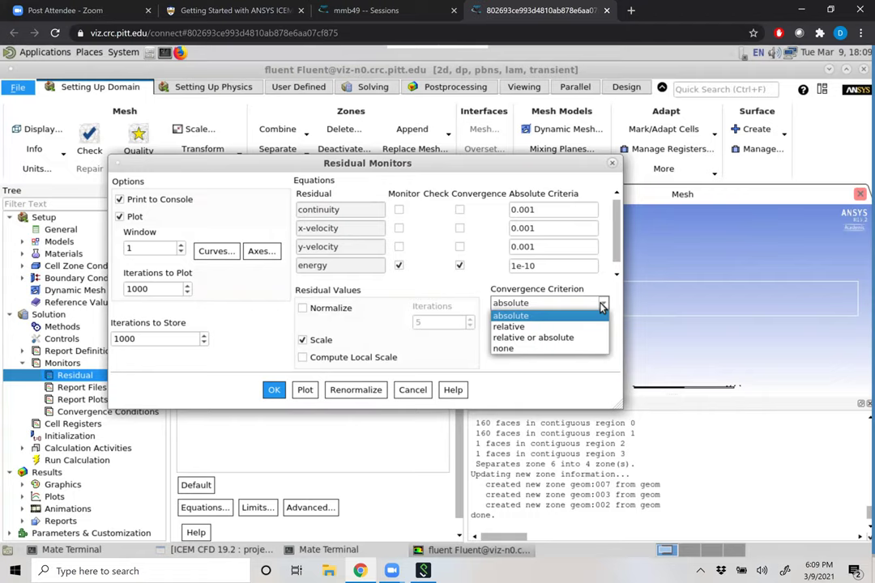
click(514, 316)
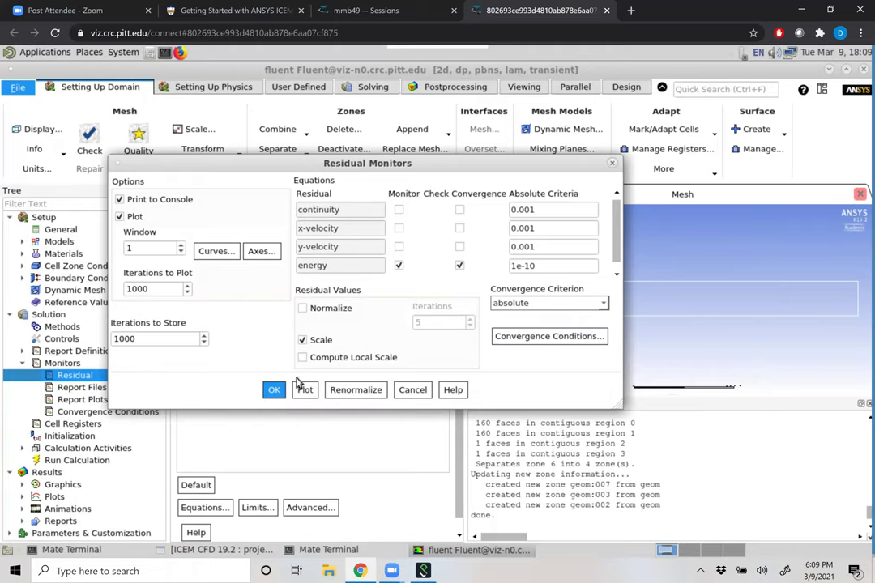
click(274, 389)
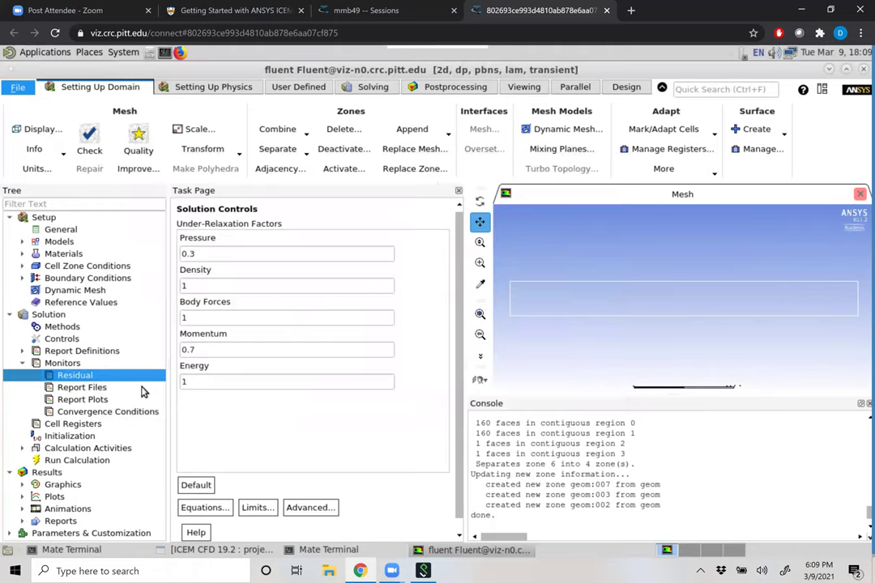
click(21, 363)
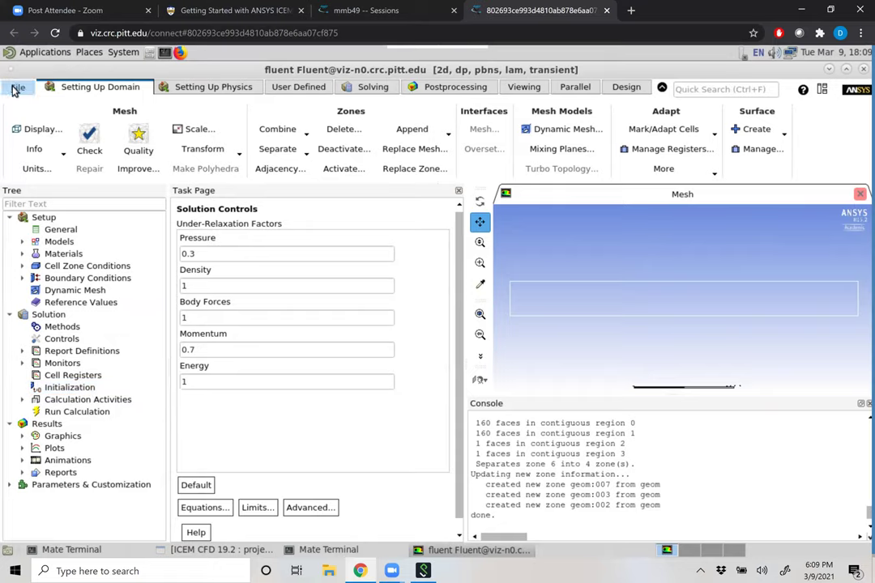
Write the case file as hw2.cas in the home directory.
click(14, 90)
mouse_move(37, 120)
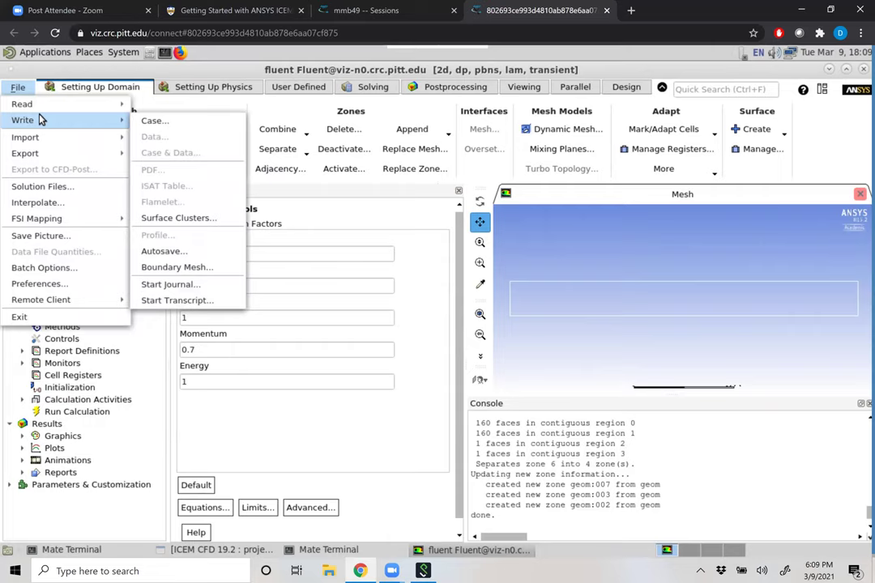
click(151, 123)
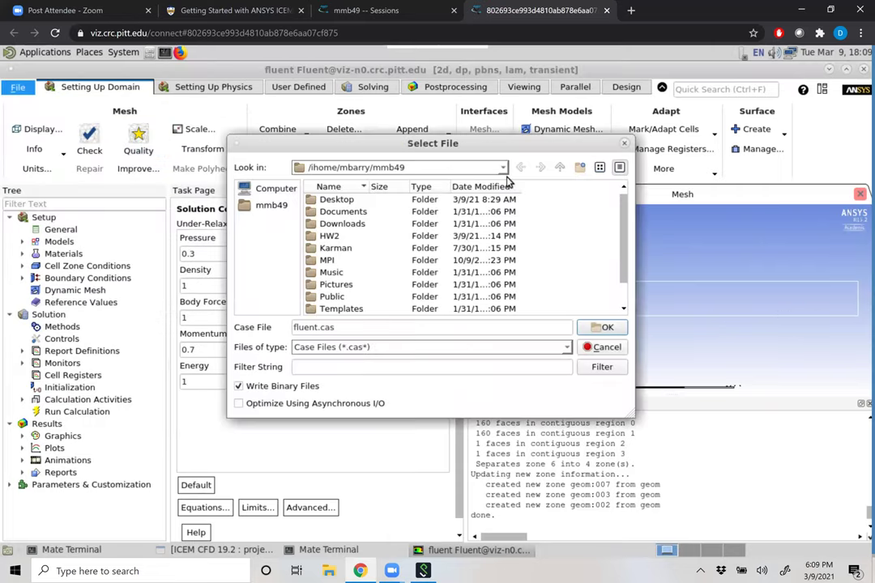
double_click(313, 328)
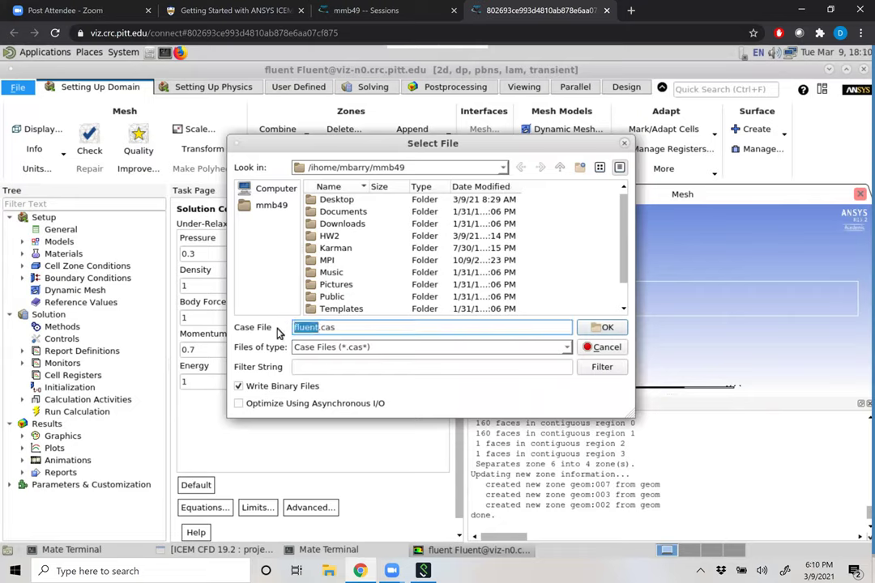
text(hw2)
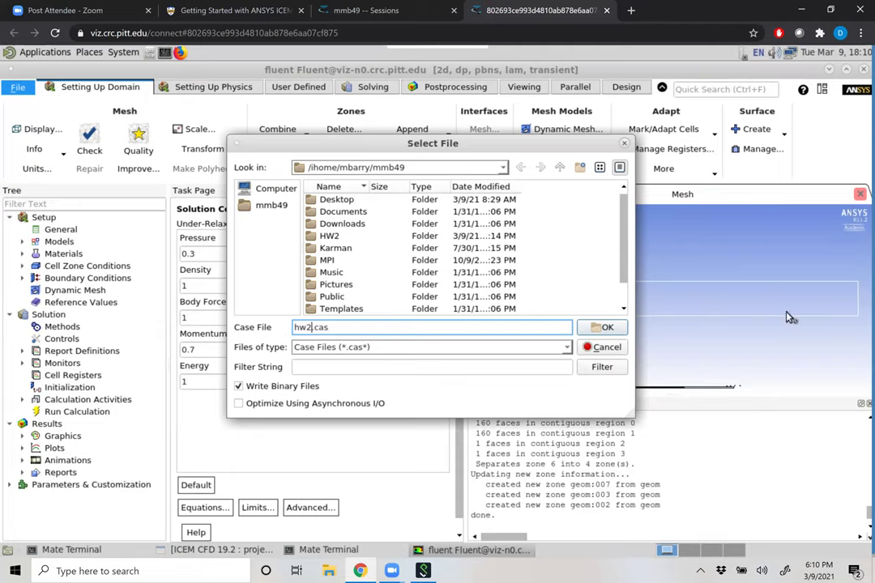
click(613, 335)
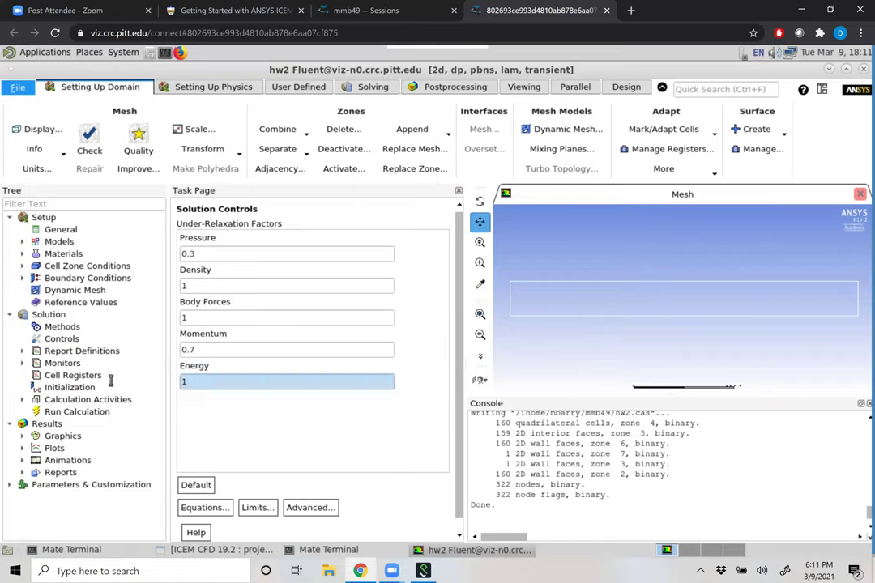
Open the solution initialization settings and consult the initial condition in the Homework 2 PDF from the MEMS 1256-ME 2256 course folder in File Explorer.
click(64, 390)
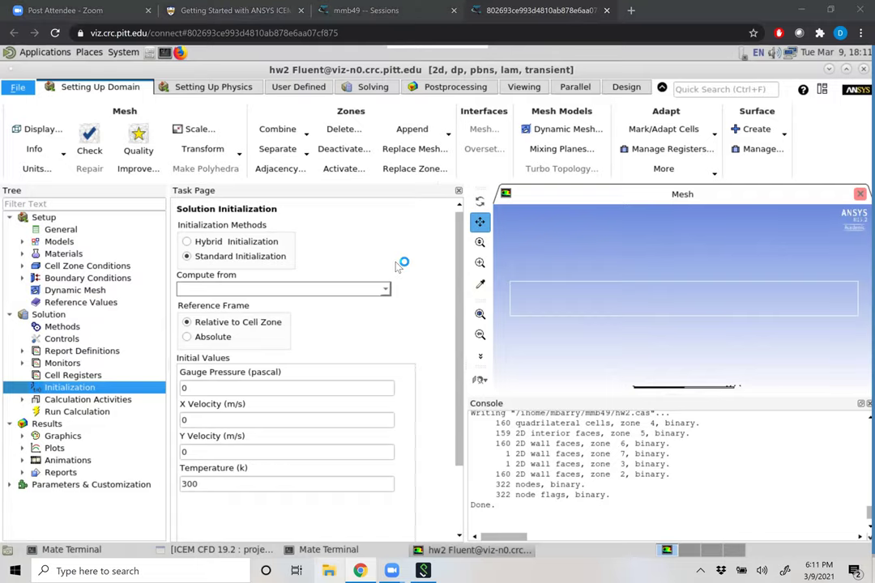
click(332, 568)
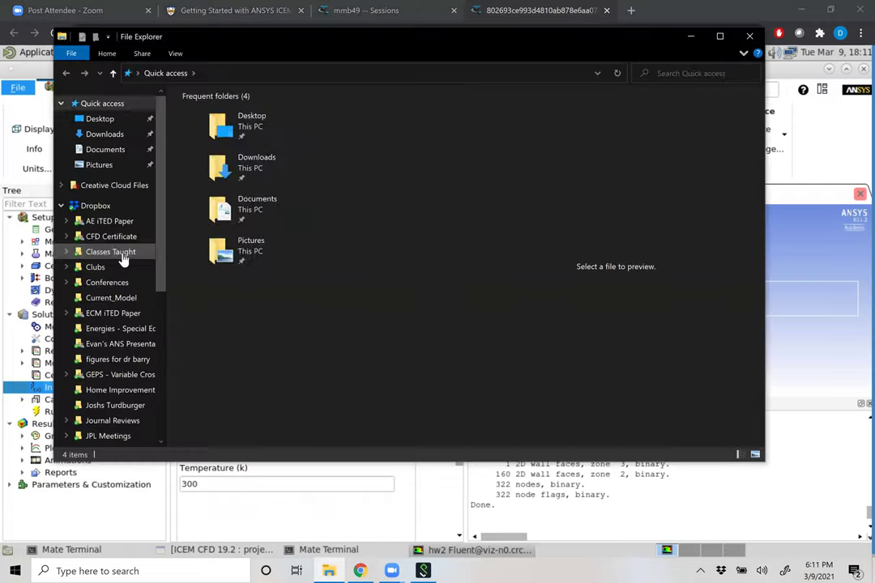
click(121, 252)
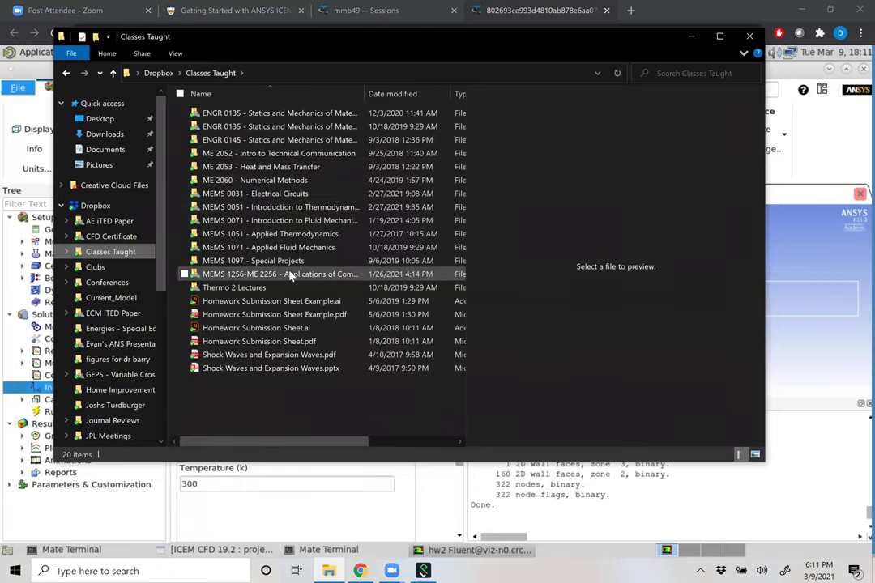
double_click(290, 277)
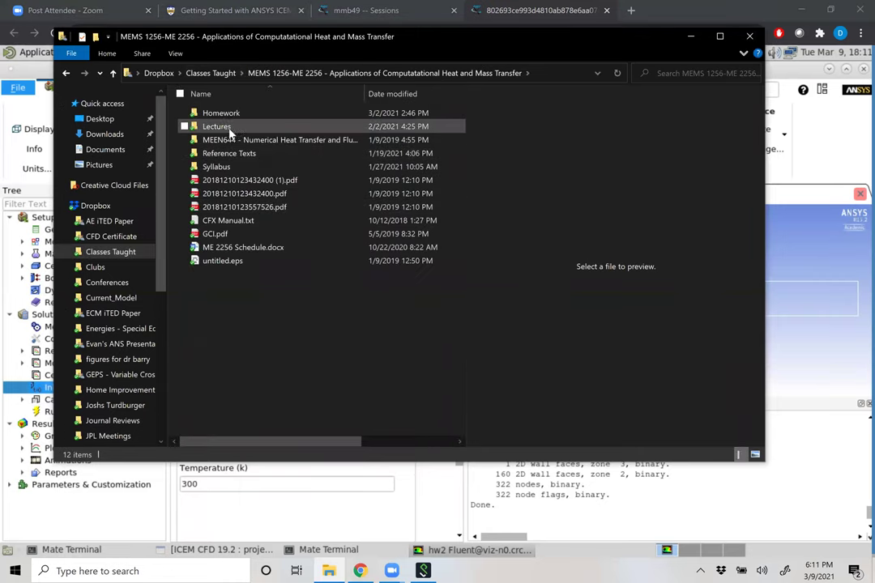
double_click(223, 114)
double_click(230, 126)
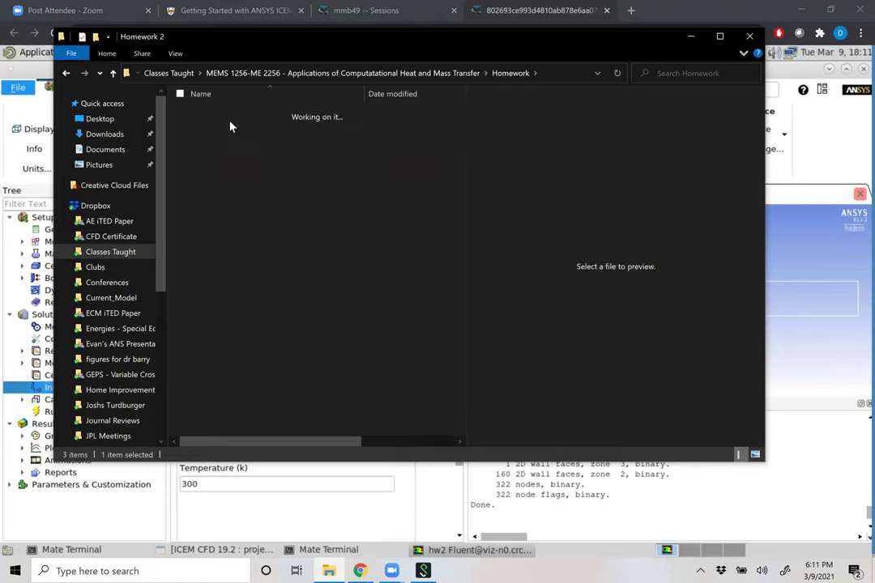
click(254, 156)
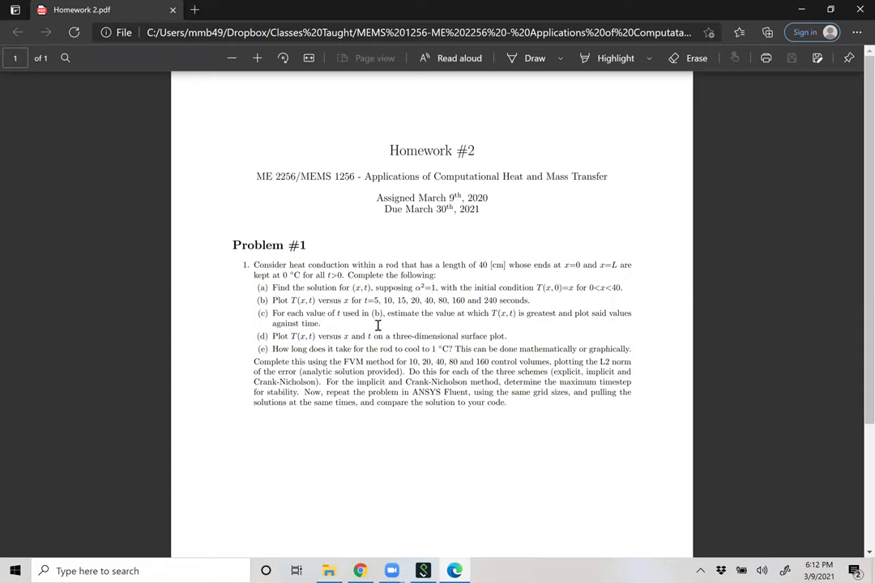
drag(537, 288, 621, 290)
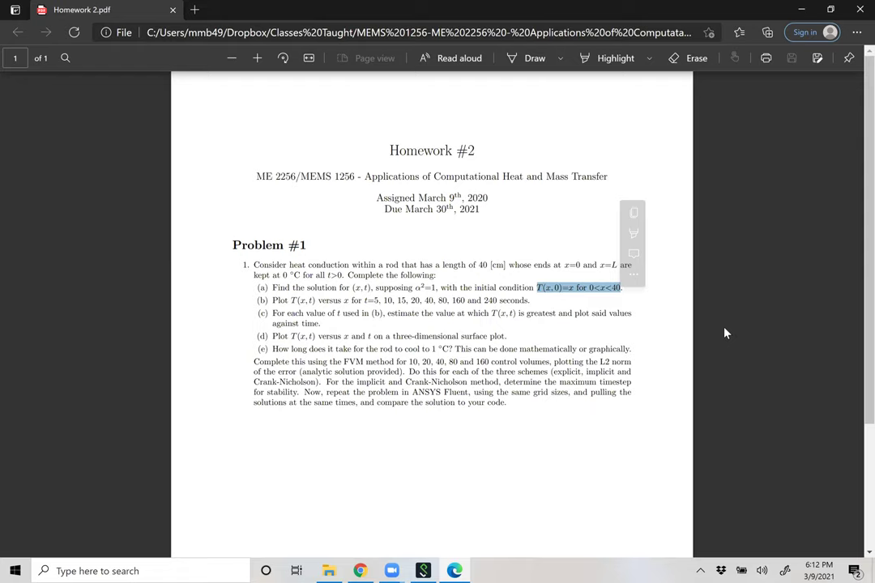
click(809, 12)
click(693, 36)
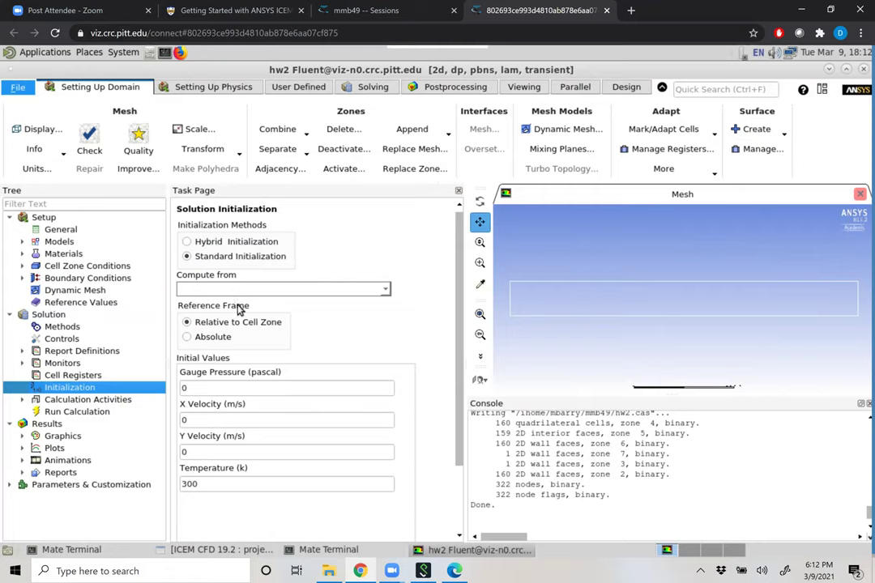
Initialize the solution with an initial temperature of 273.15 K.
drag(215, 484, 172, 486)
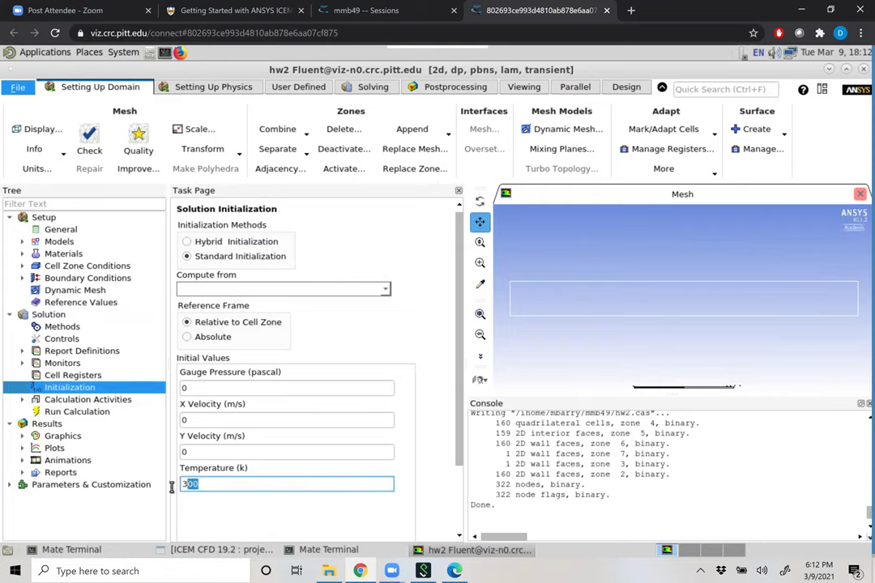
scroll(381, 428, down, 3)
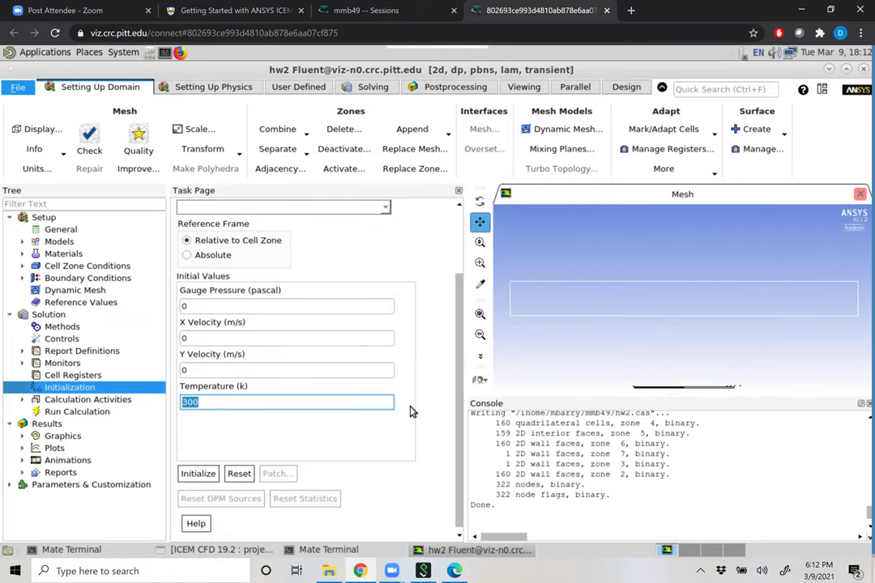
text(273.15)
click(205, 478)
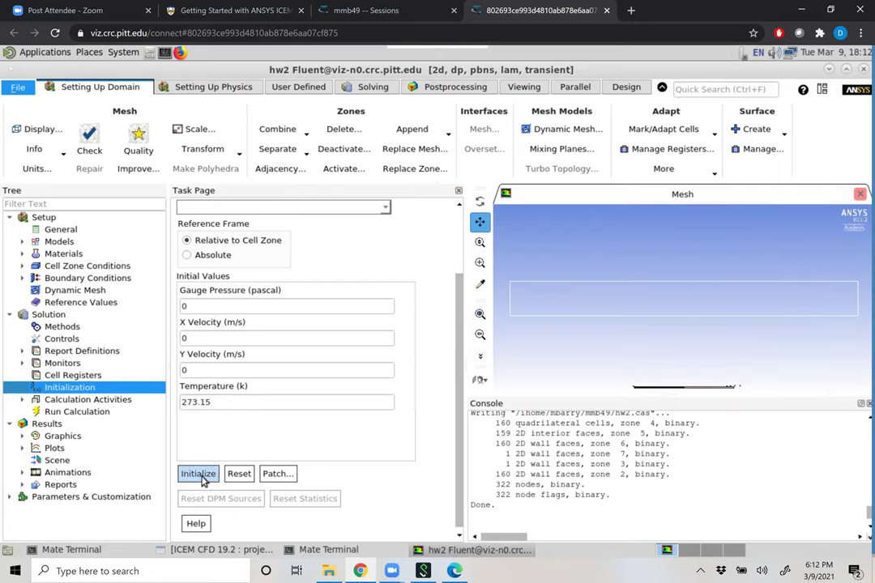
Display filled contours of static temperature on all surfaces, including the geom boundaries and int_solid.
drag(236, 402, 176, 408)
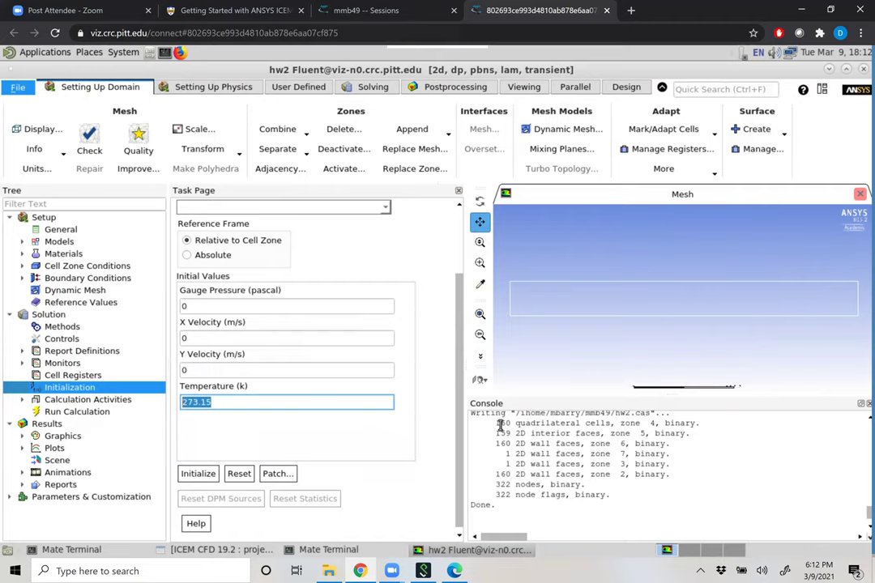
click(230, 403)
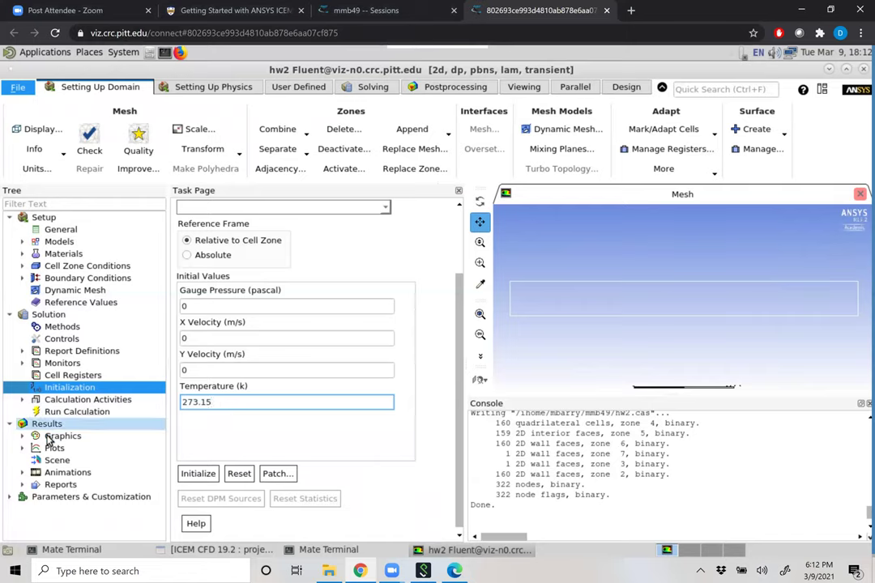
click(22, 436)
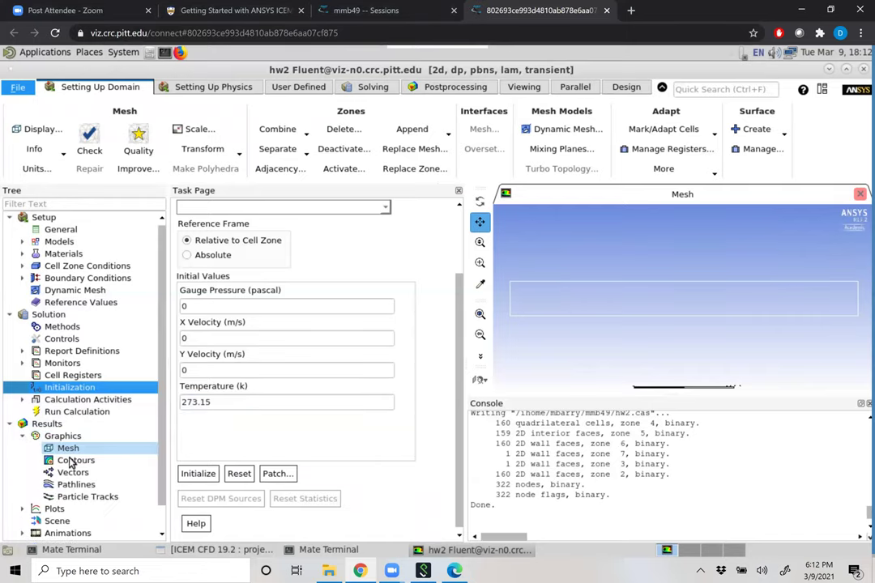
double_click(70, 461)
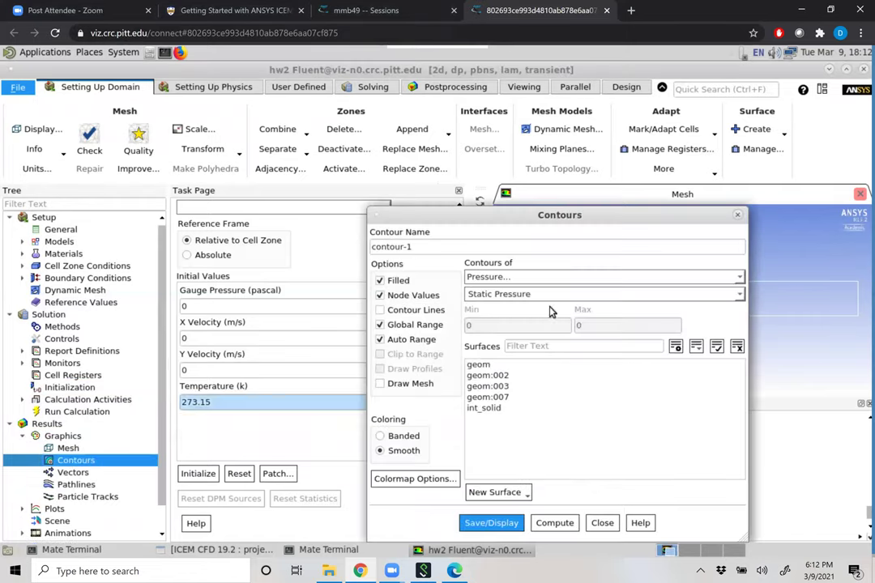
click(740, 277)
click(658, 322)
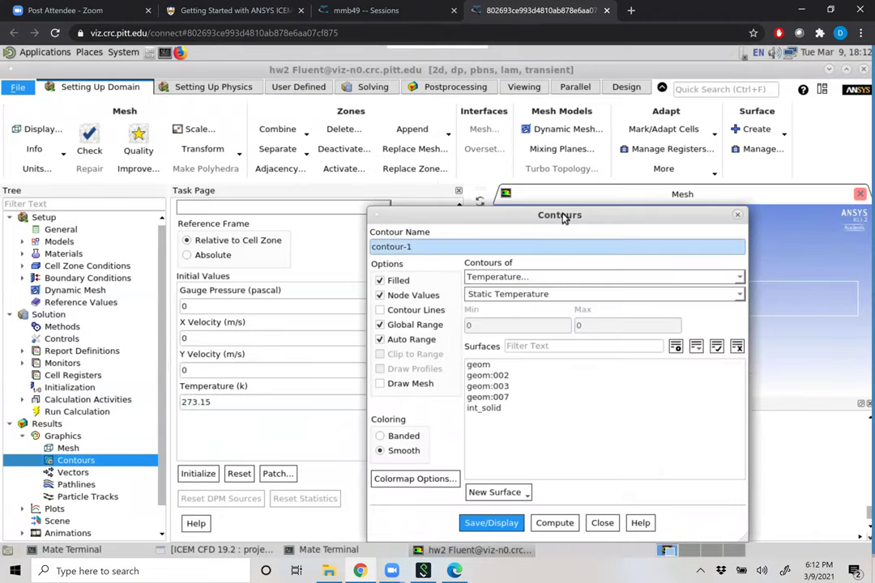
drag(567, 217, 361, 149)
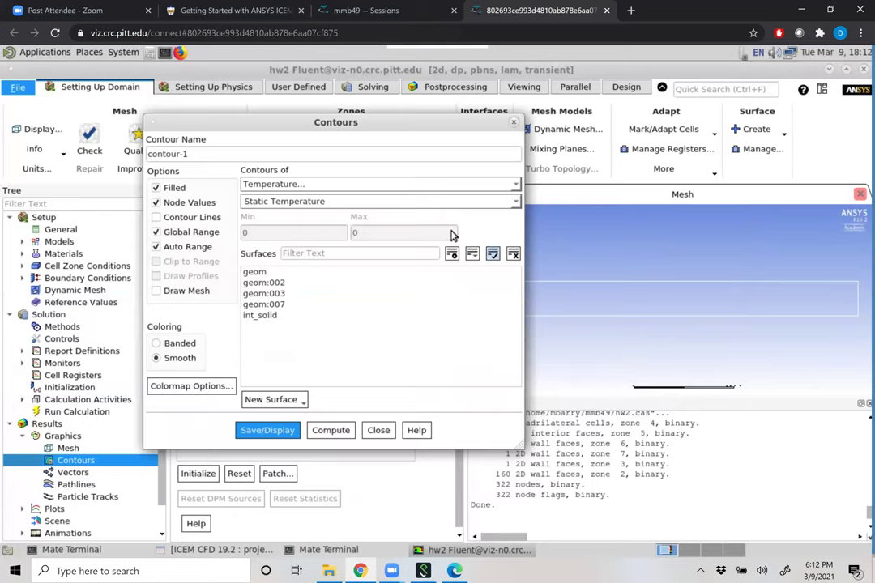
click(492, 255)
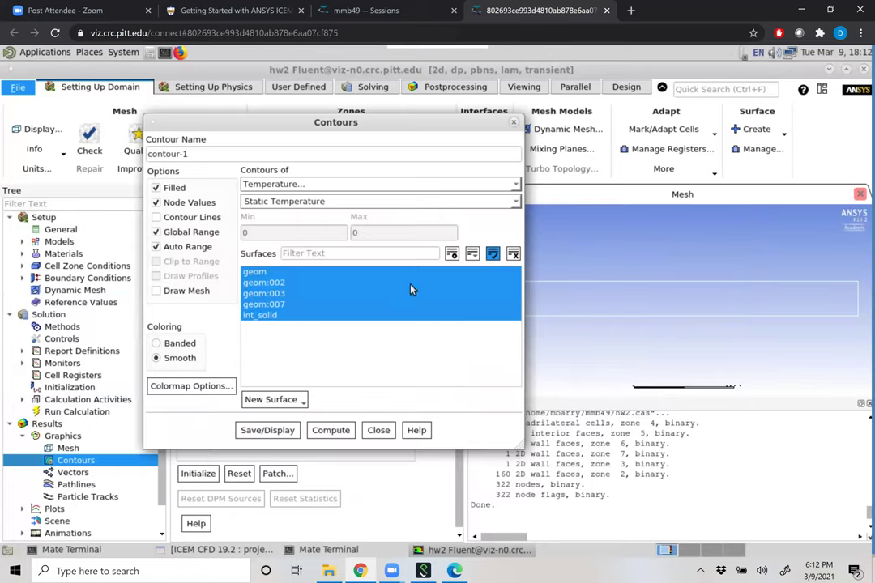
click(278, 431)
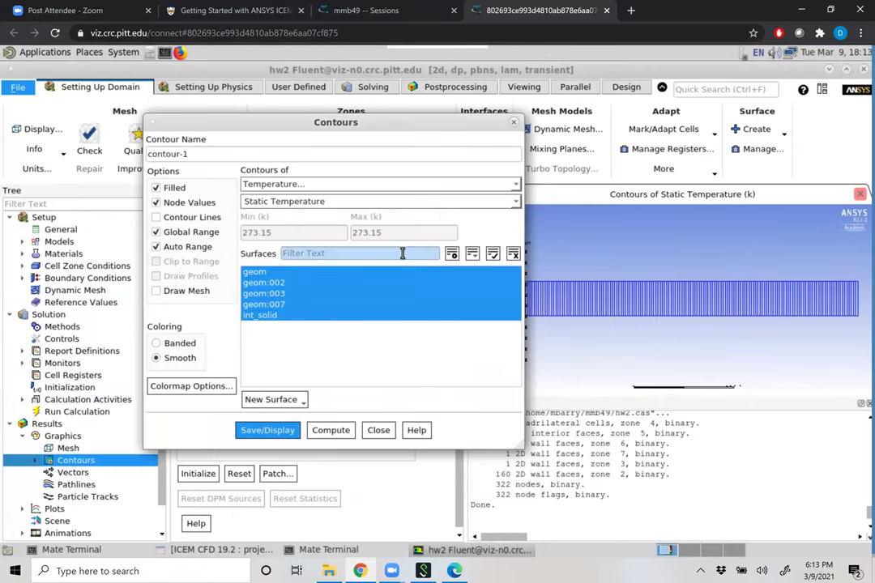
drag(293, 120, 266, 120)
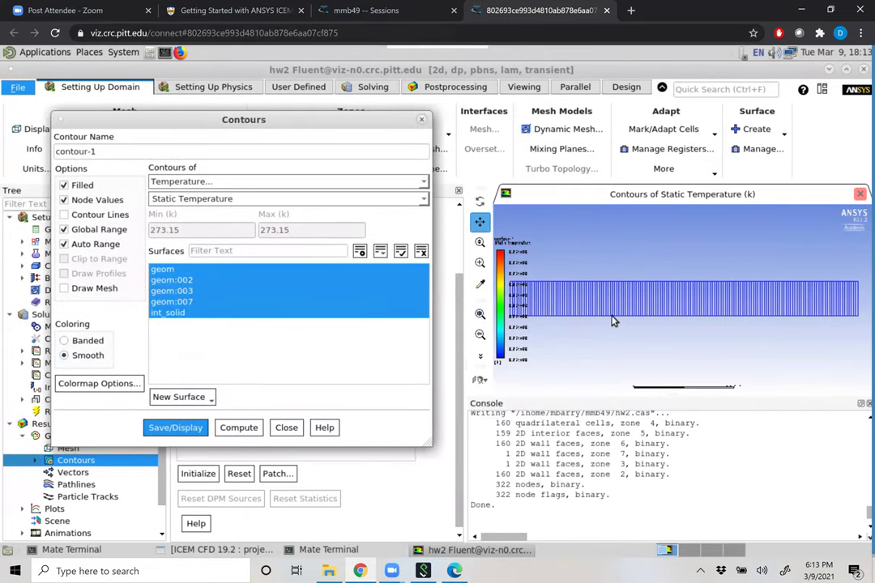
Probe the displayed static temperature values near the two ends of the bar.
scroll(718, 313, up, 1)
scroll(718, 312, down, 2)
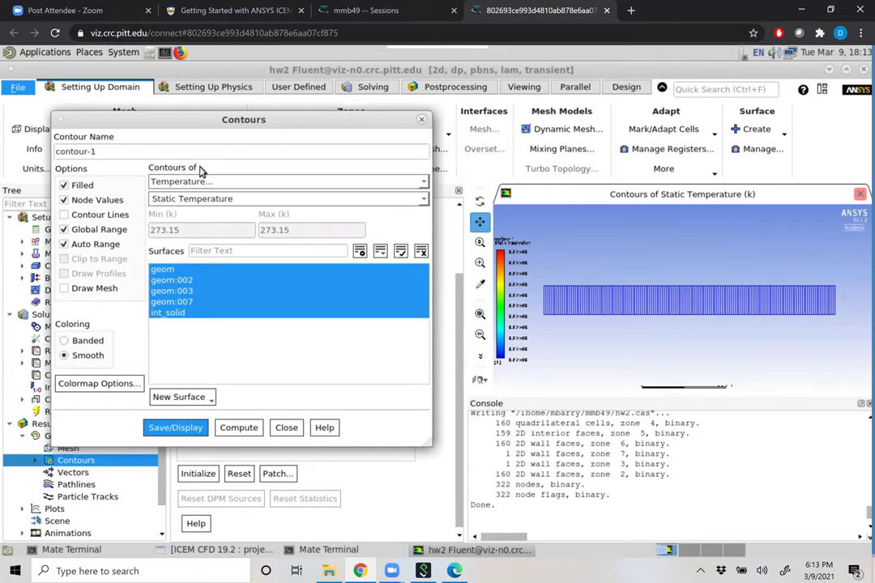
click(480, 284)
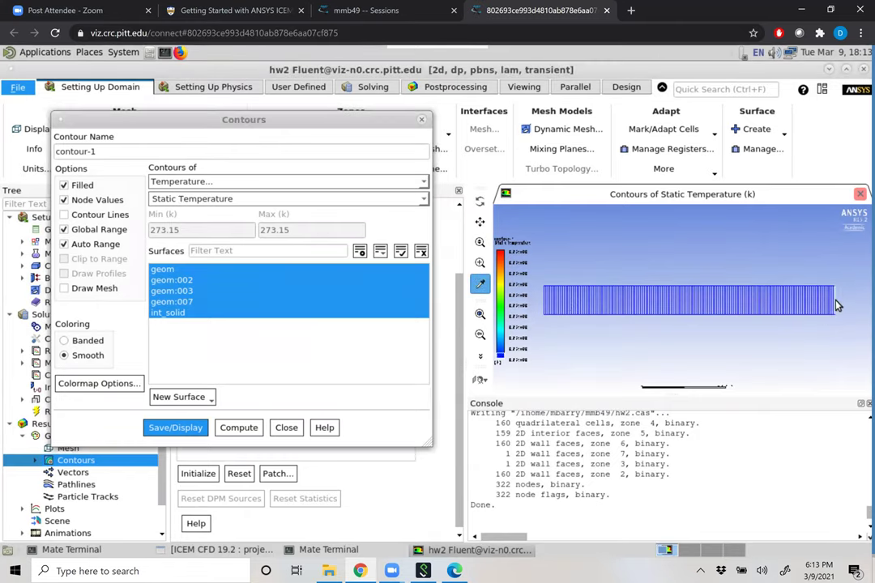
click(837, 304)
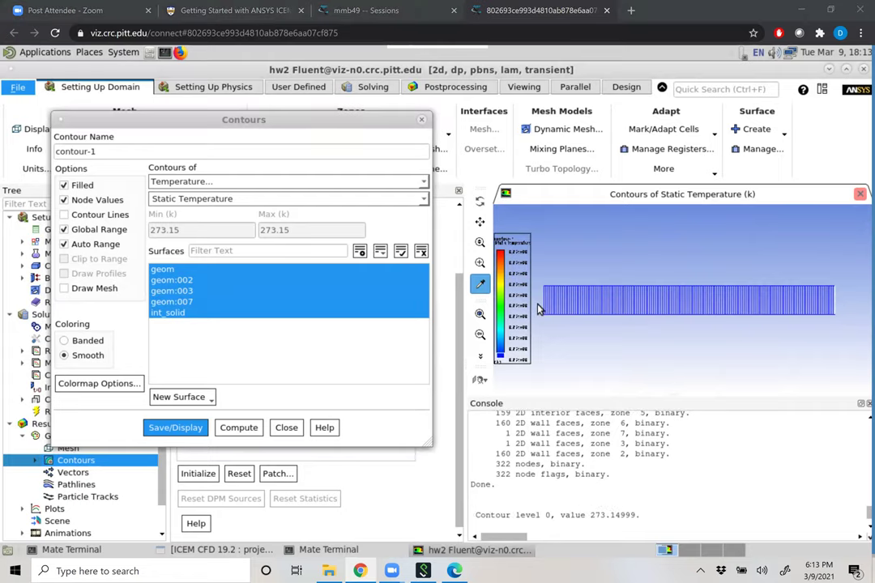
click(562, 355)
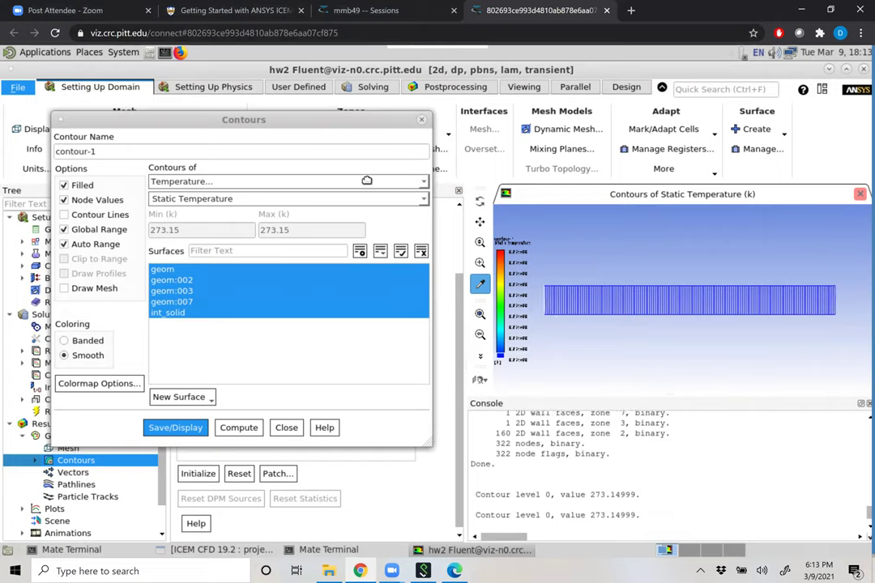
Open the custom field function calculator and begin the definition with the constant 273.15.
drag(350, 119, 724, 211)
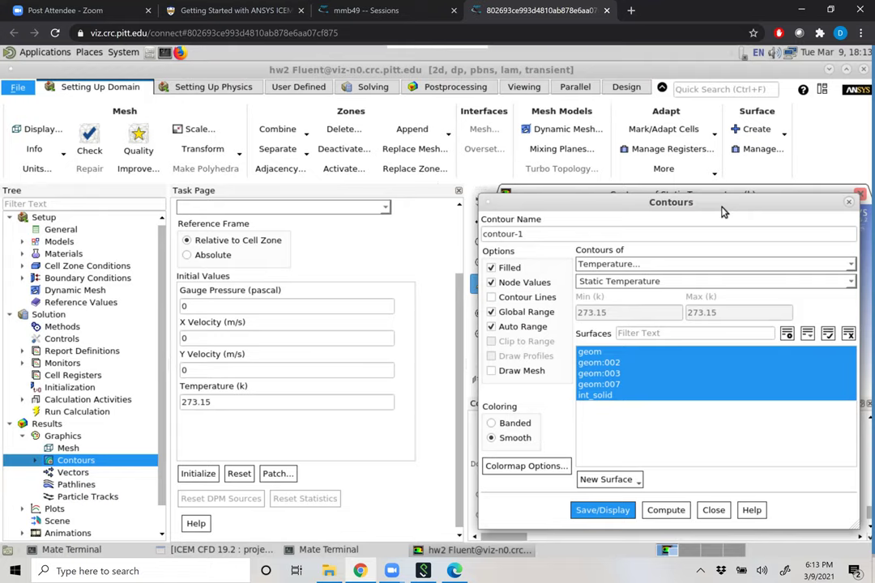
click(290, 86)
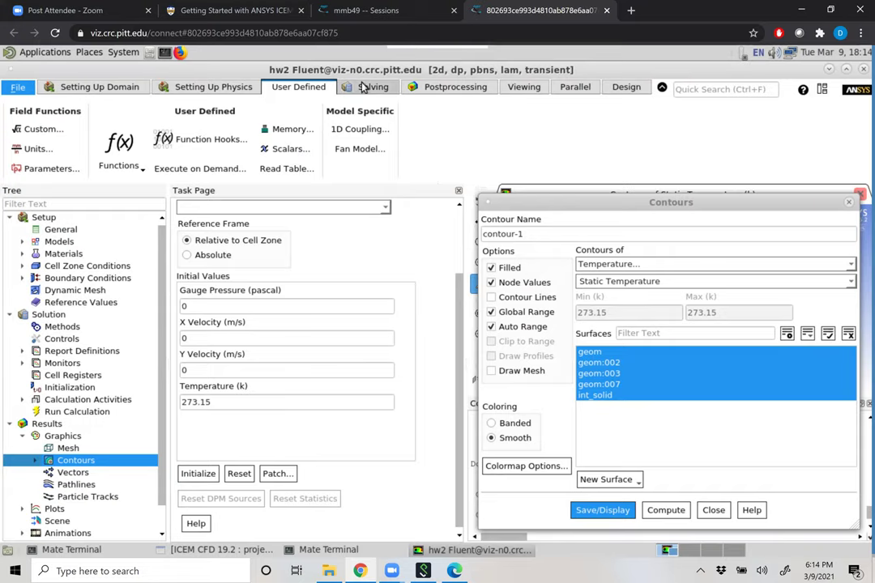
click(43, 130)
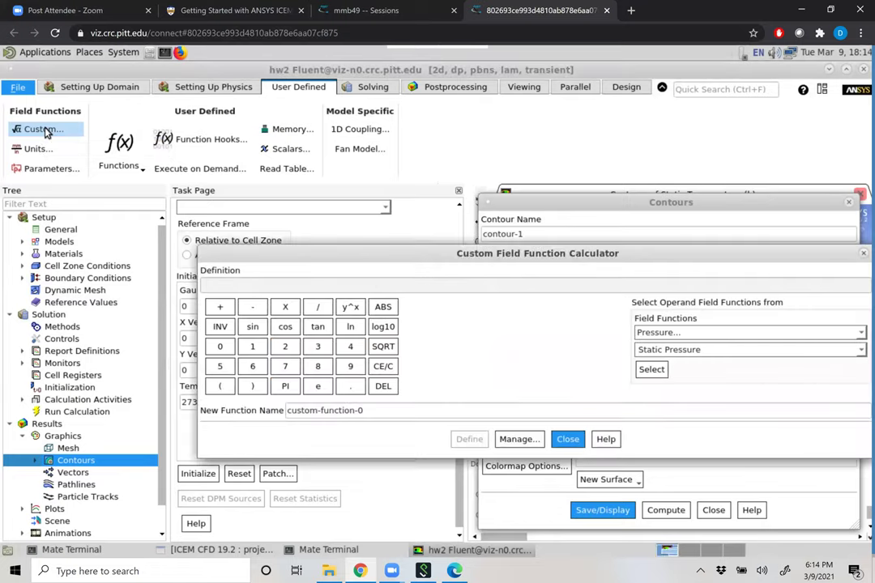
drag(292, 262, 251, 186)
click(257, 211)
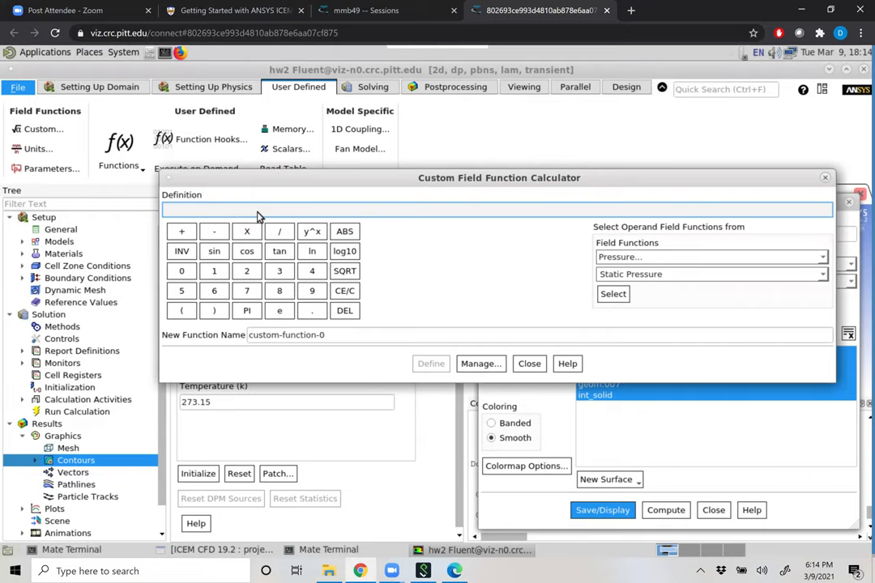
click(246, 271)
click(247, 291)
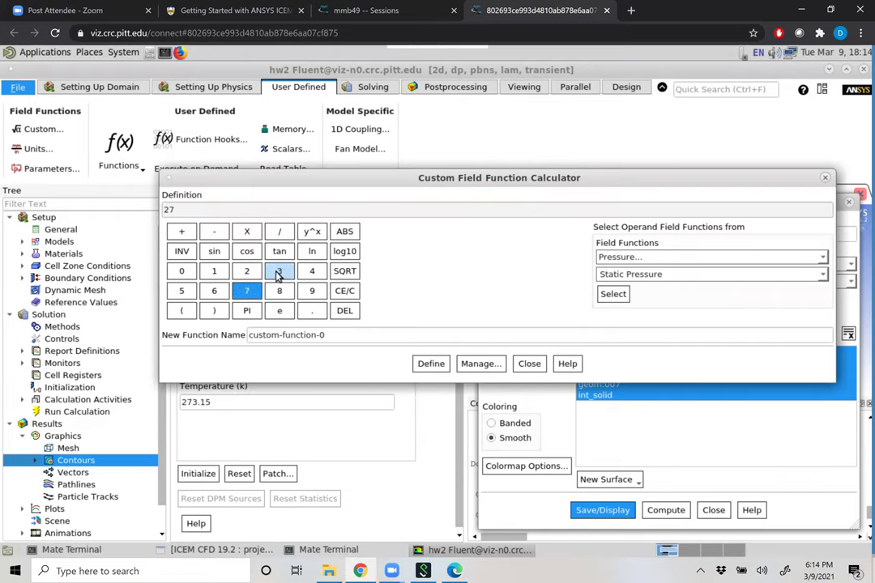
click(279, 273)
click(312, 311)
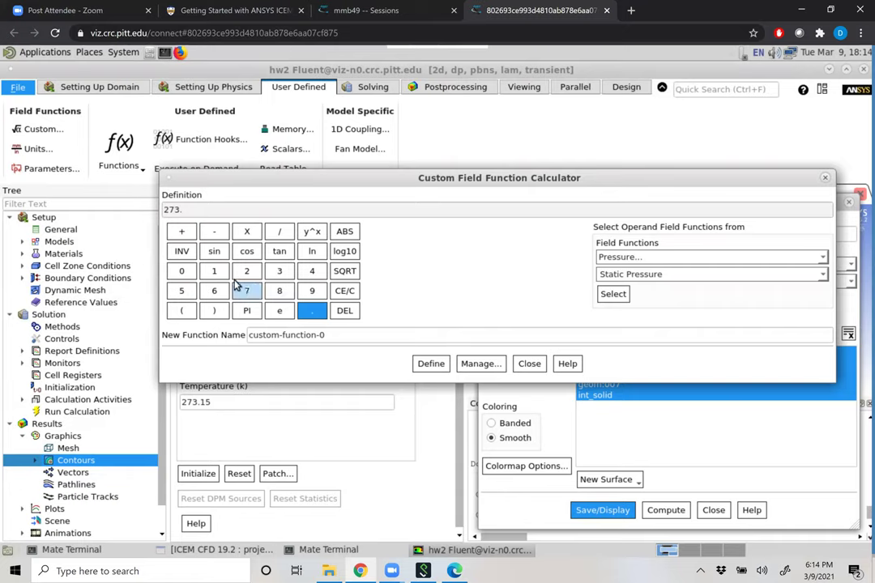
click(214, 271)
click(179, 291)
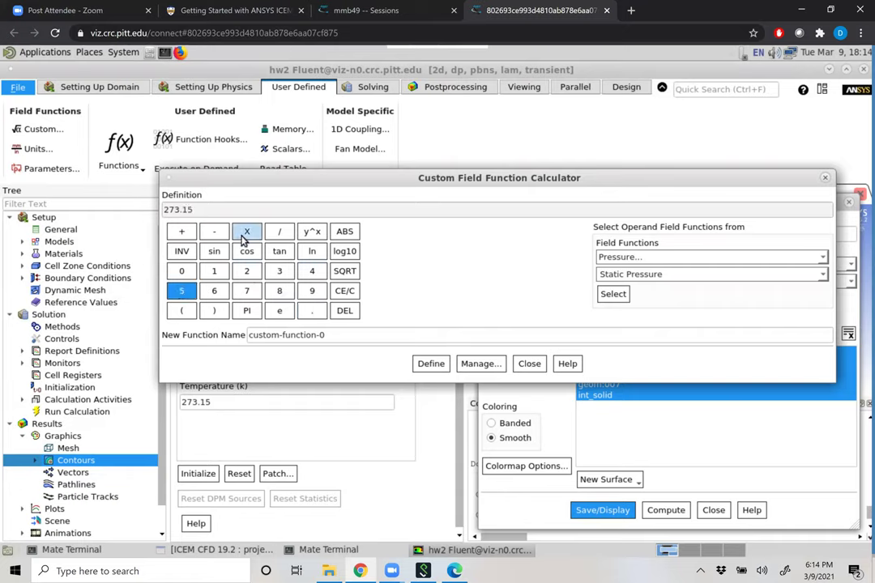
Extend the function definition to 273.15 * (x * 100), using the mesh X-Coordinate as the operand x.
click(247, 231)
click(182, 311)
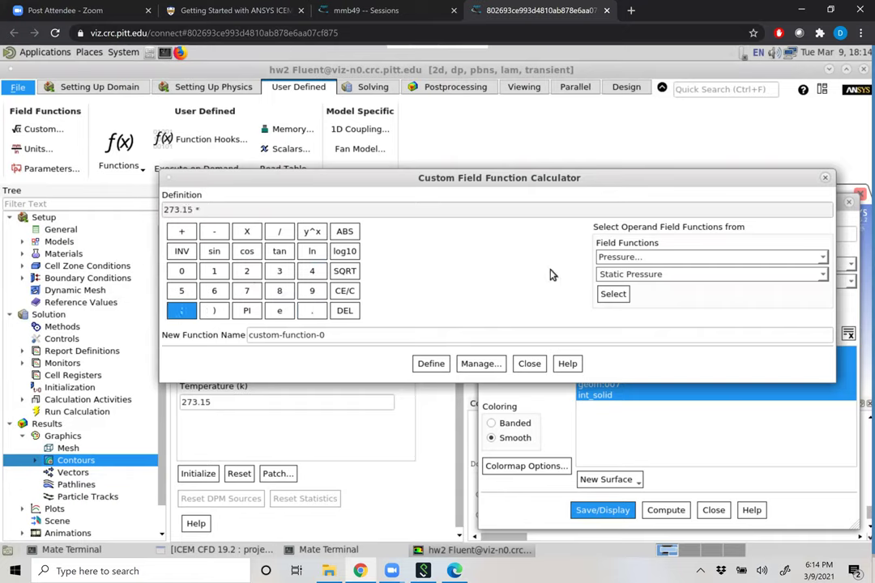
click(823, 258)
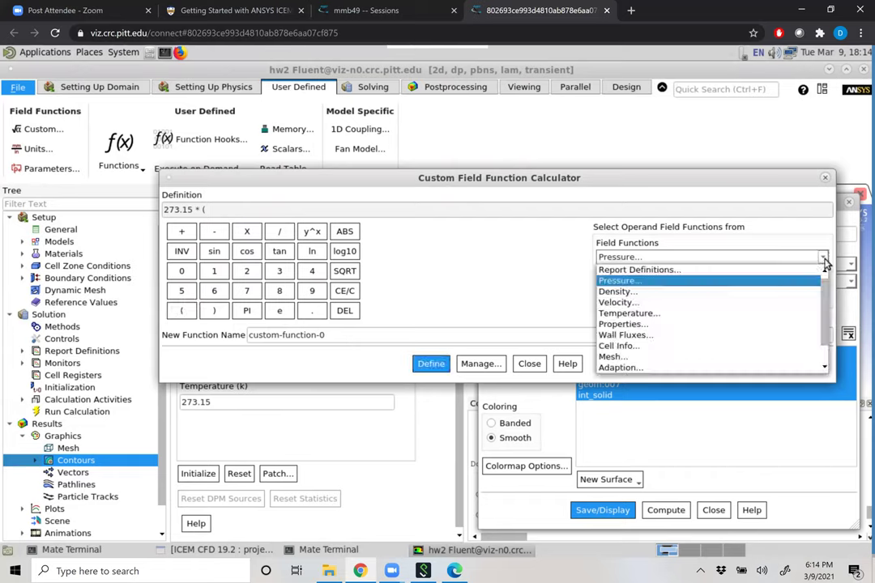
click(695, 357)
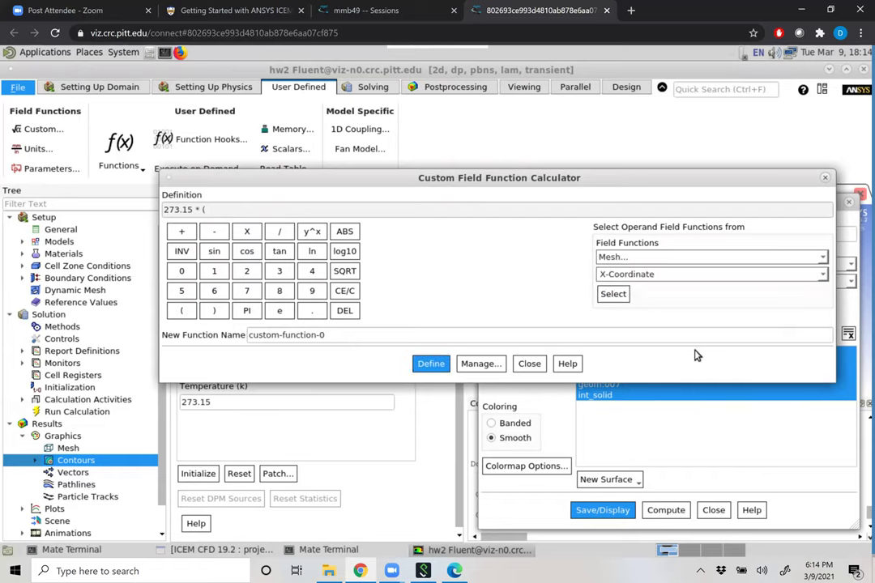
triple_click(626, 274)
click(613, 295)
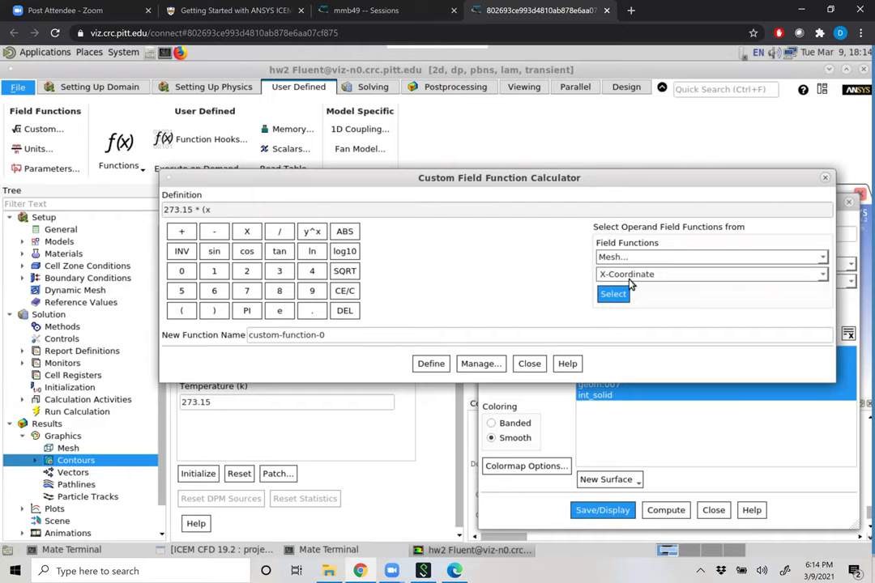
click(247, 231)
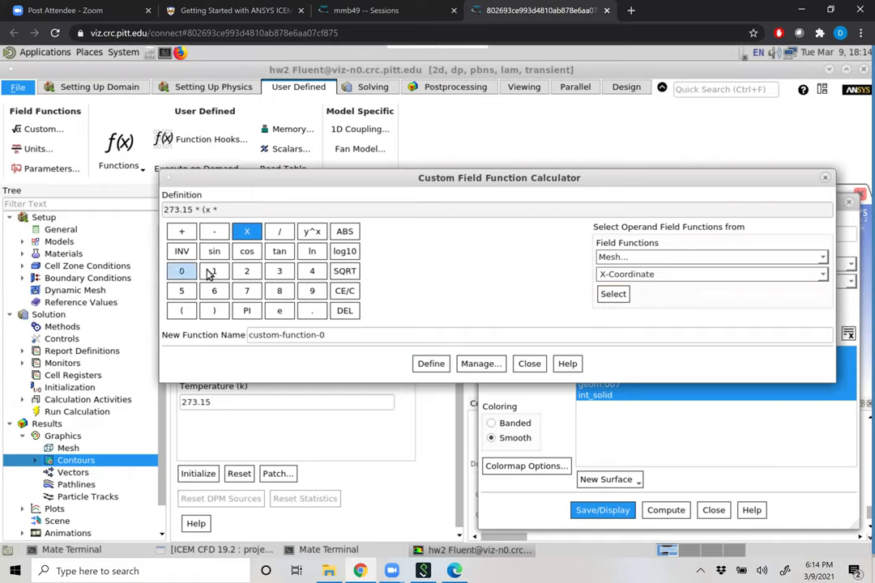
click(214, 271)
click(182, 272)
click(182, 271)
click(215, 311)
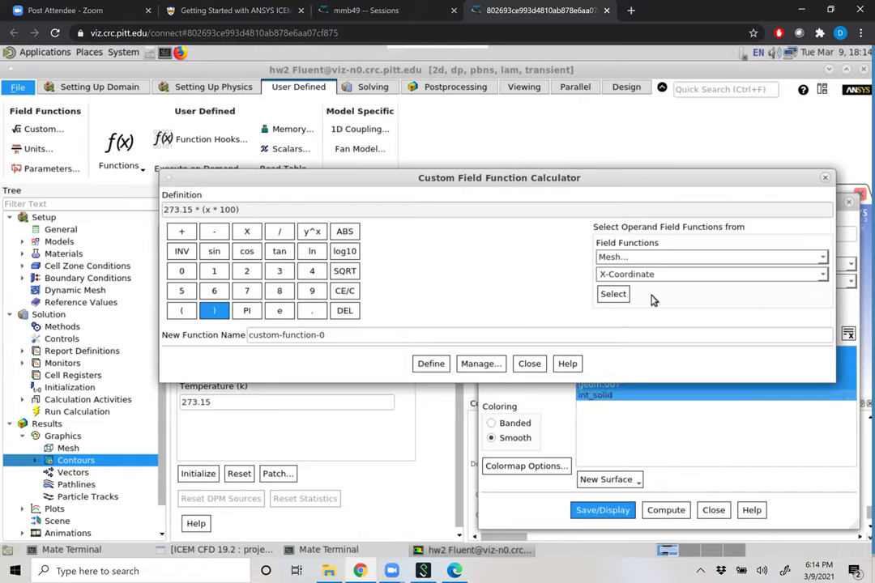
Delete the multiplied (x * 100) term from the function definition, keeping only 273.15.
click(342, 313)
click(343, 312)
click(342, 312)
click(343, 313)
click(343, 313)
click(342, 313)
Complete the definition as 273.15 + (x * 100), with the mesh X-Coordinate as x.
click(181, 232)
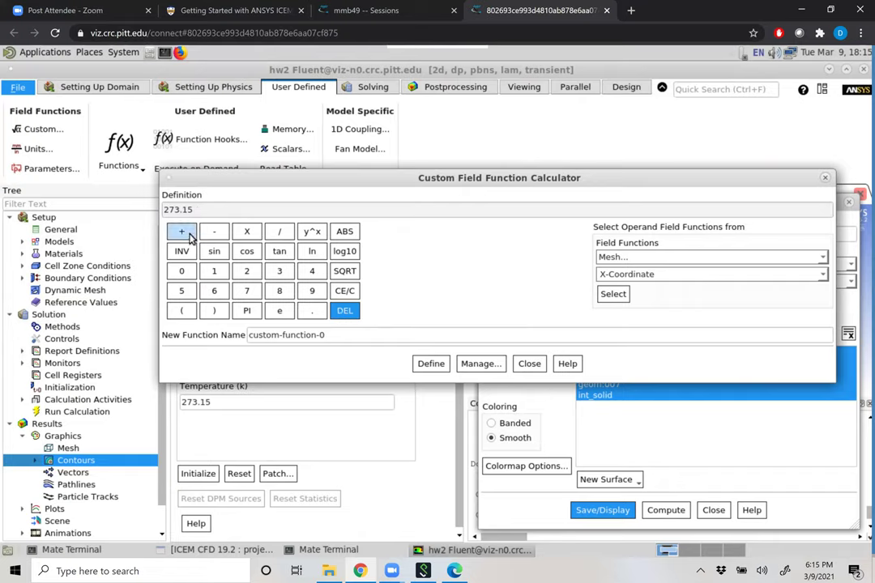
click(181, 311)
click(613, 294)
click(247, 233)
click(213, 271)
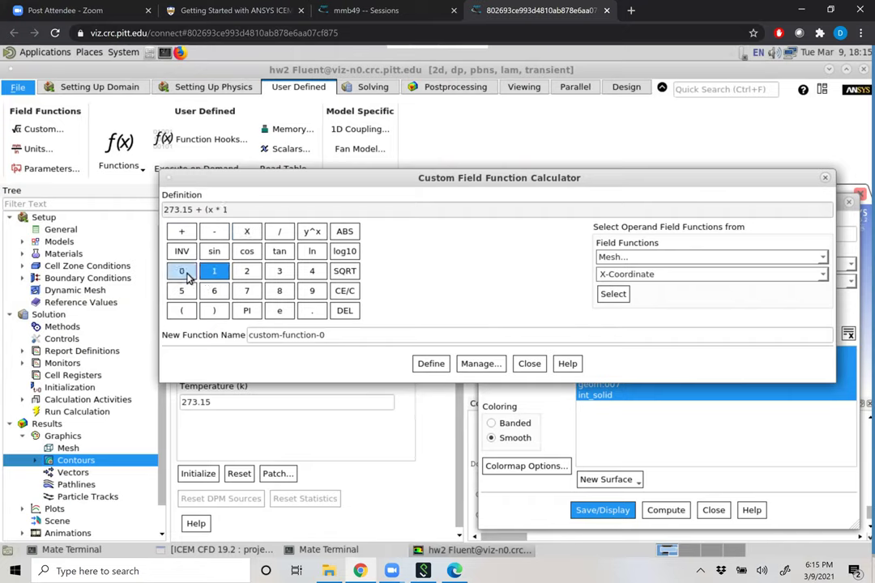
click(181, 271)
click(181, 272)
click(215, 313)
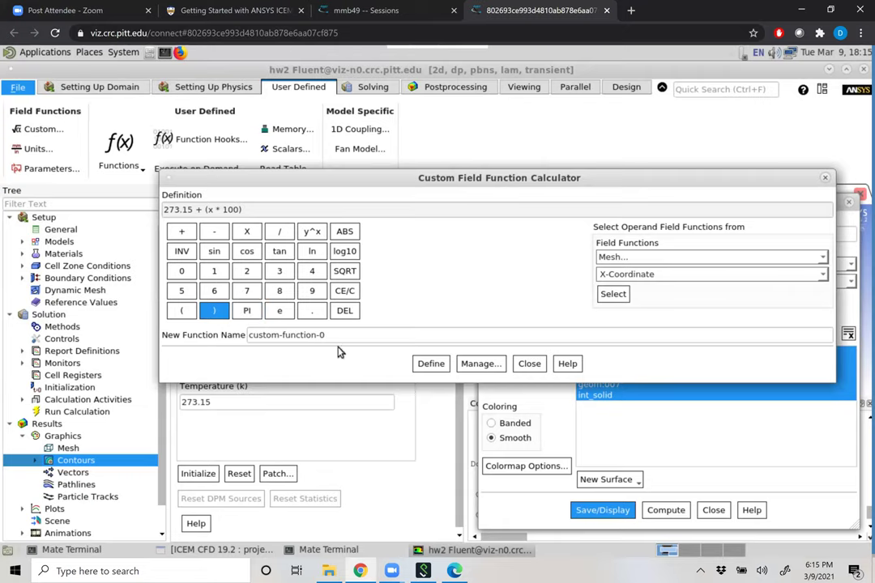
Name the custom field function linear-temperature-distribution, define it and close the calculator.
triple_click(276, 339)
drag(336, 333, 205, 345)
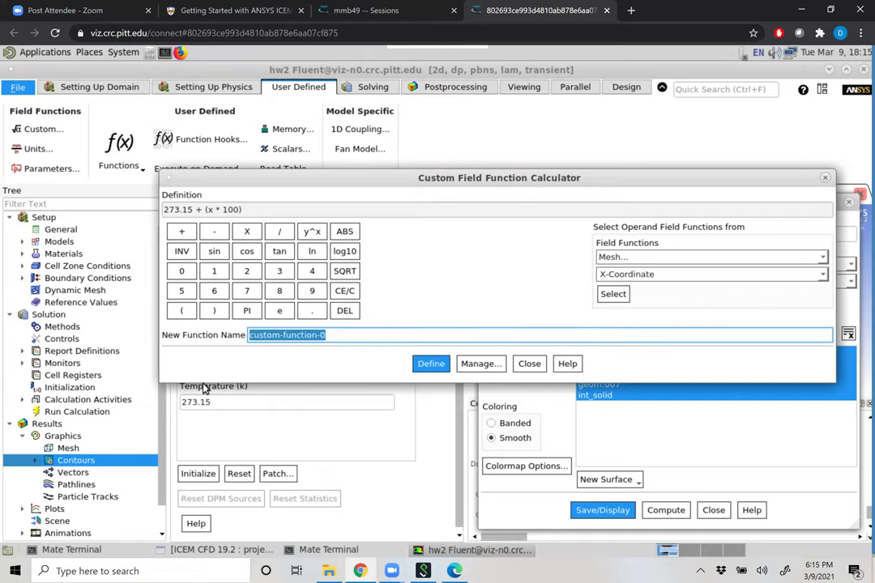
text(linea)
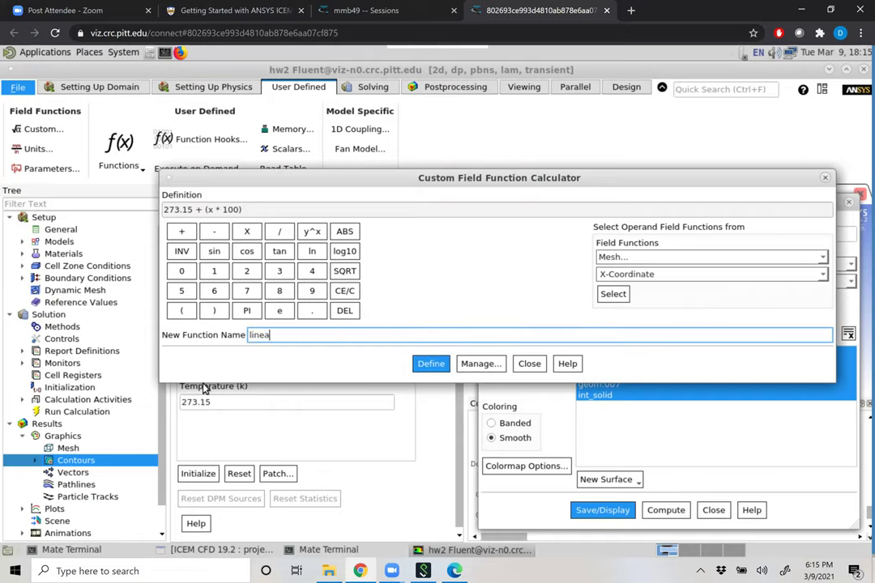
text(r-temperature-distric)
text(ution)
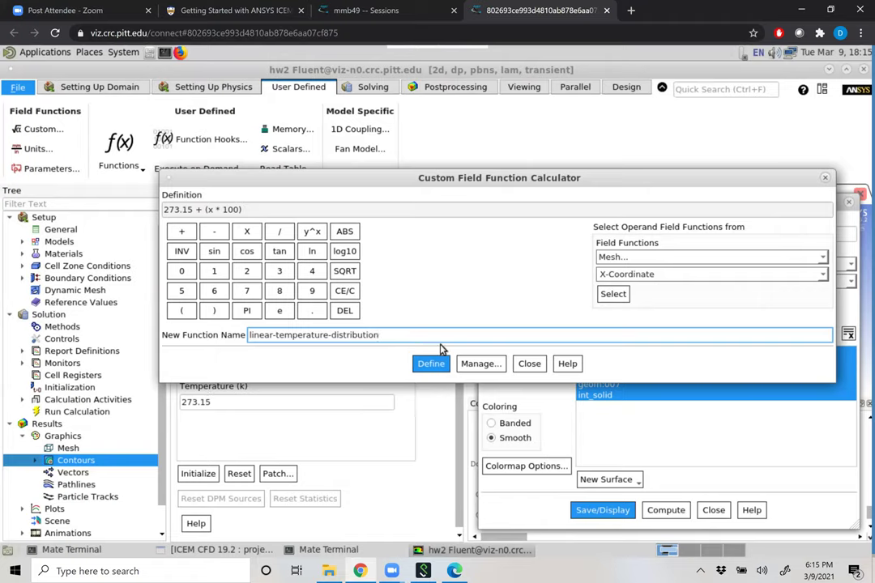
click(433, 364)
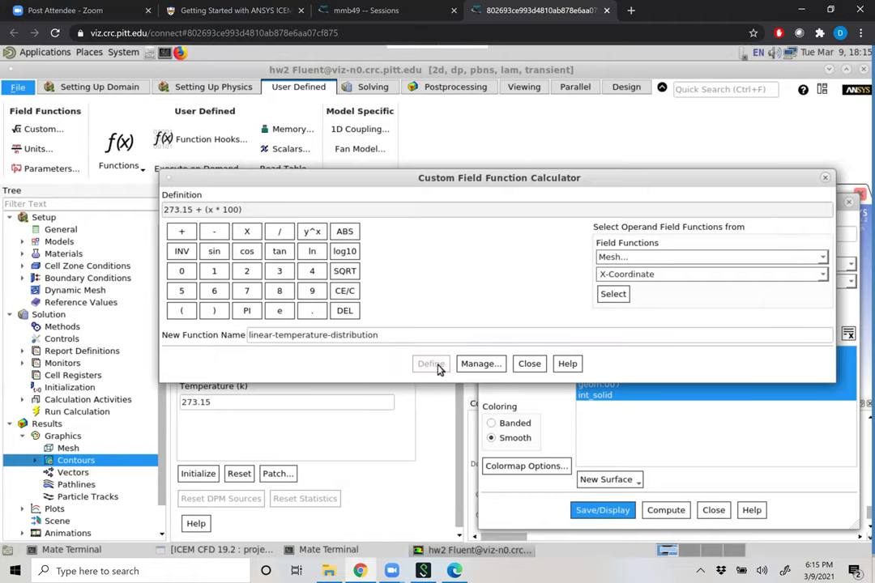
click(529, 364)
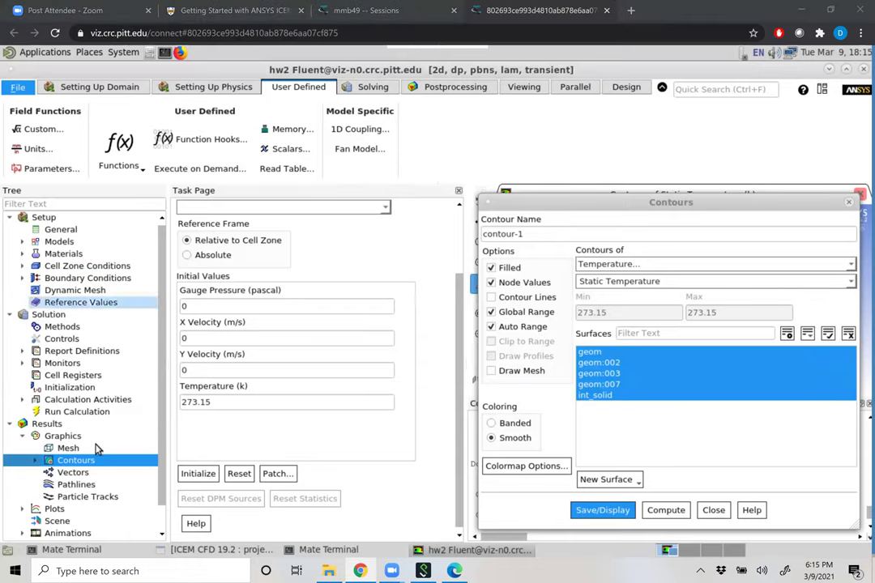
Patch the temperature of the solid zone with the linear-temperature-distribution field function and close the Patch dialog.
click(58, 389)
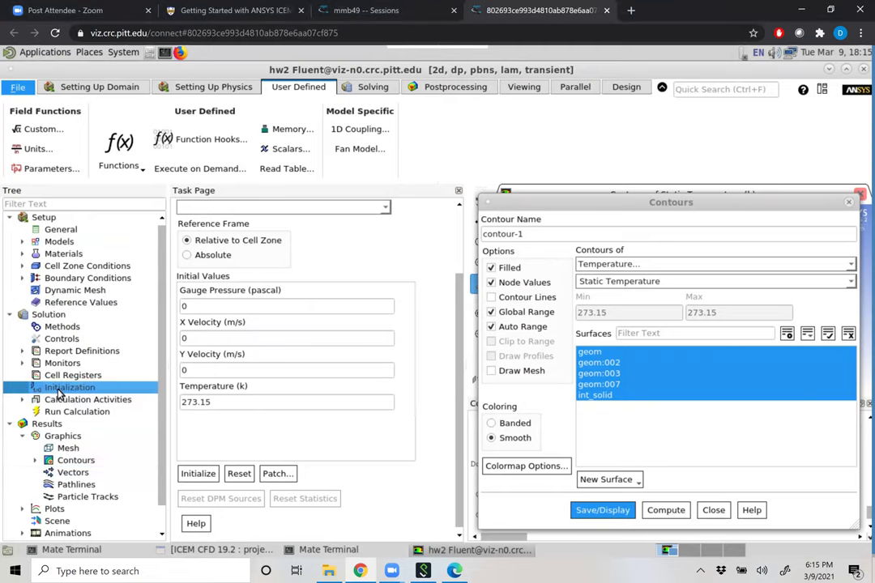
click(240, 407)
click(586, 231)
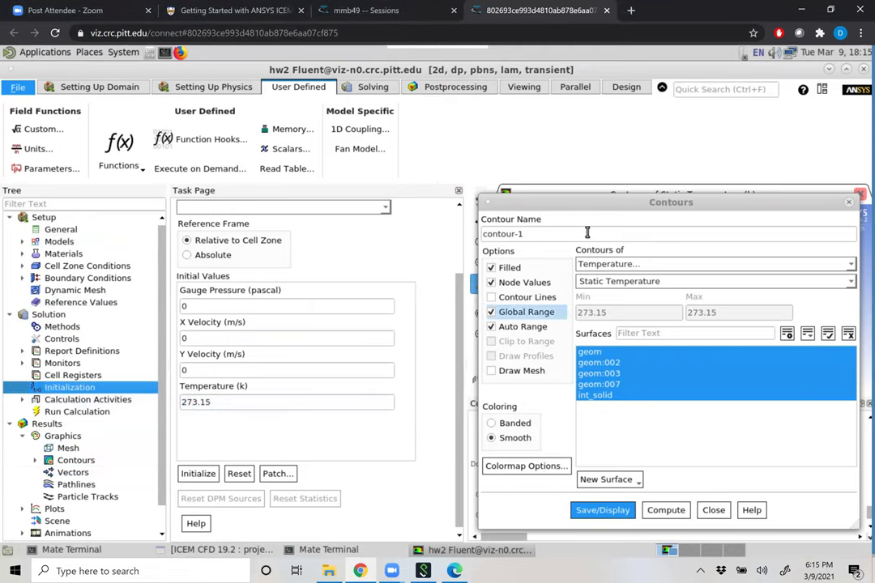
drag(425, 397, 264, 473)
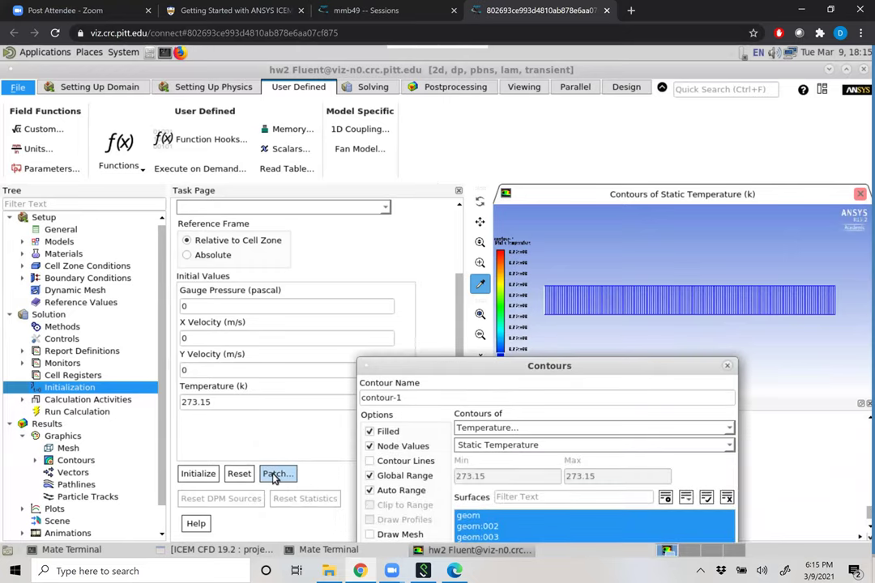
click(276, 475)
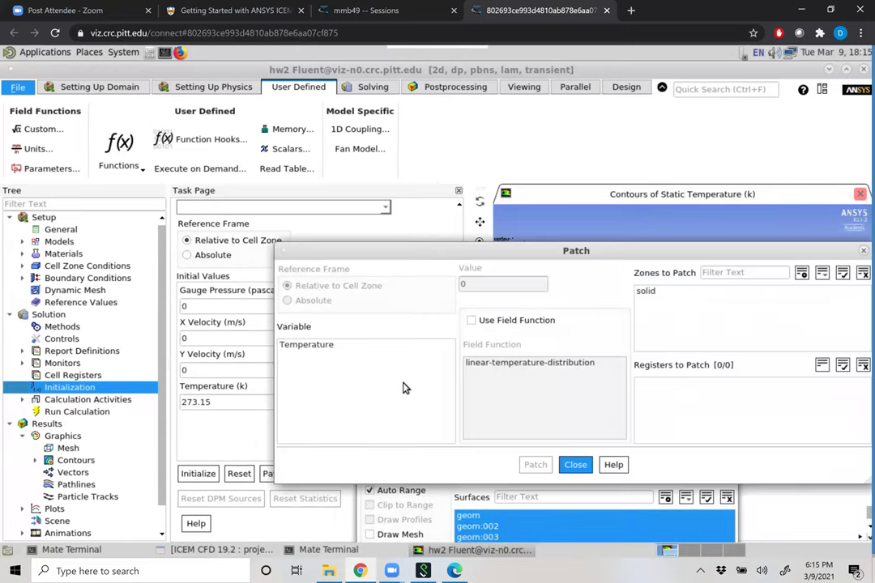
click(329, 347)
click(328, 346)
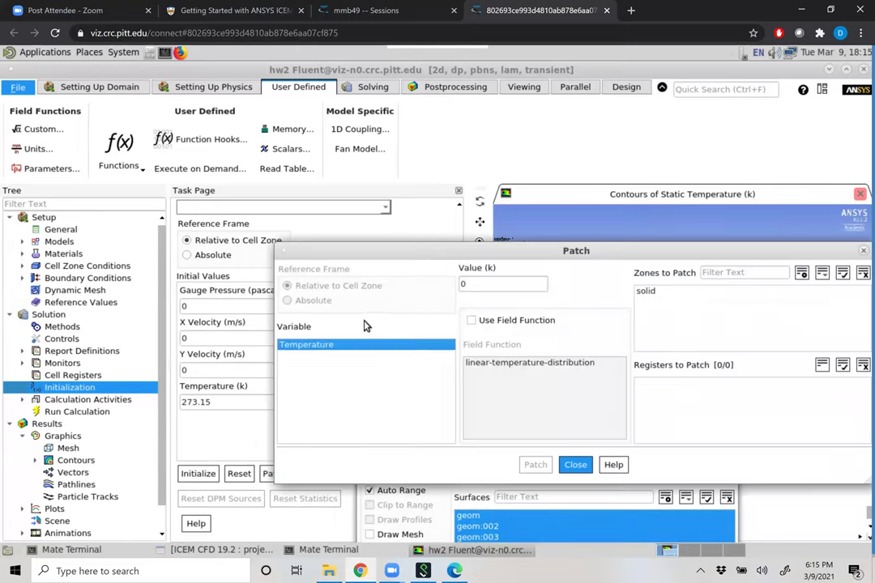
click(498, 324)
click(553, 364)
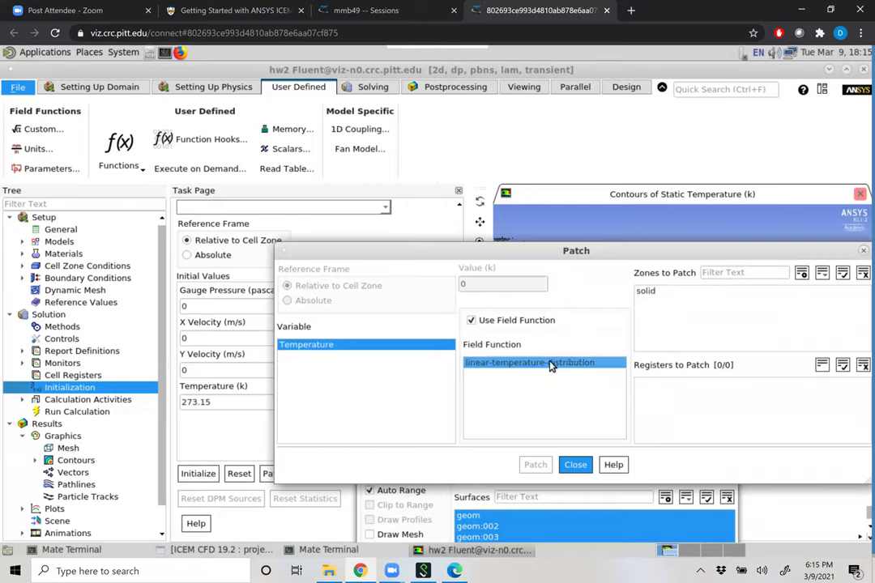
click(648, 292)
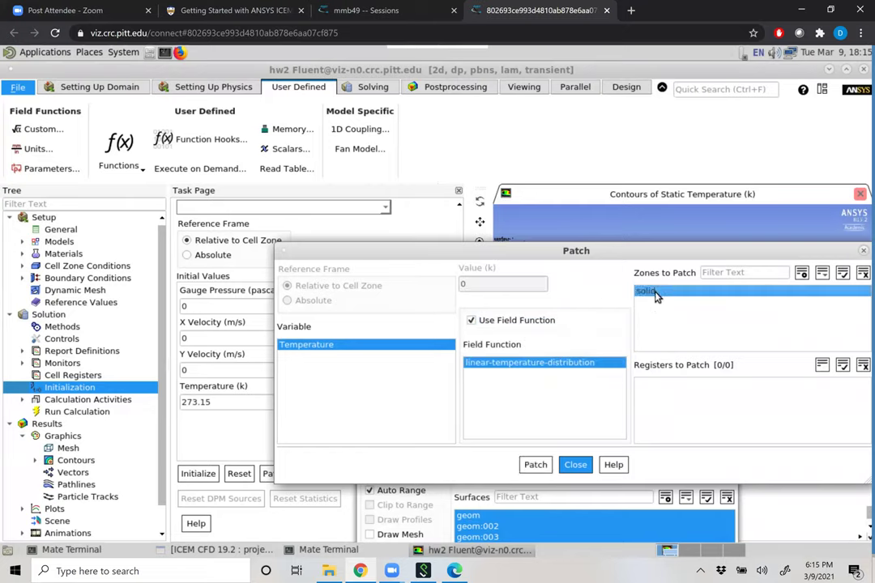
click(536, 465)
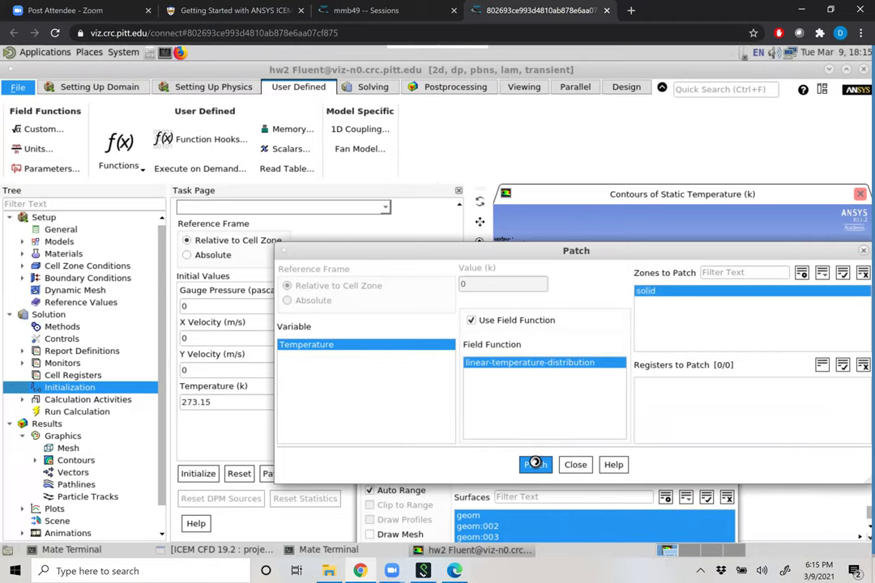
click(577, 465)
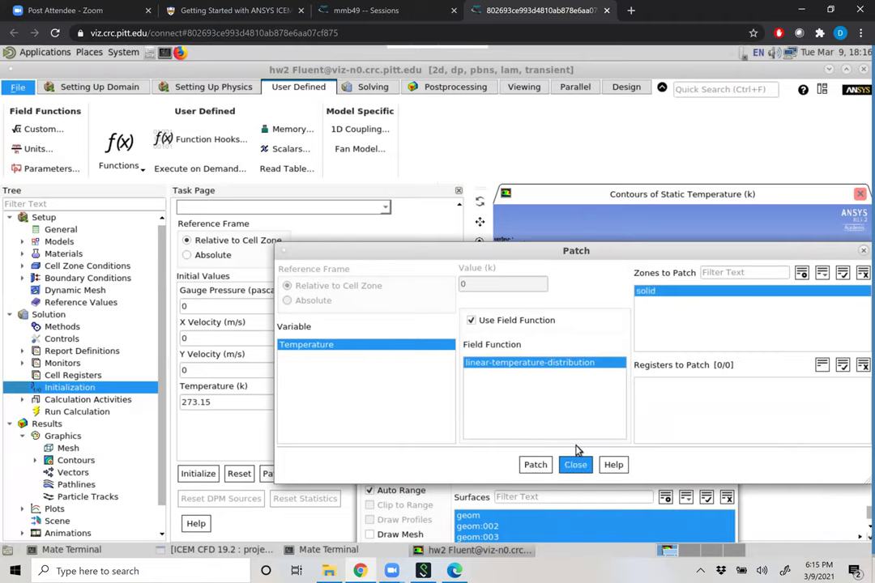
Redisplay the contour-1 static temperature contours on all surfaces and uncover the graphics view.
drag(553, 365, 305, 224)
click(240, 535)
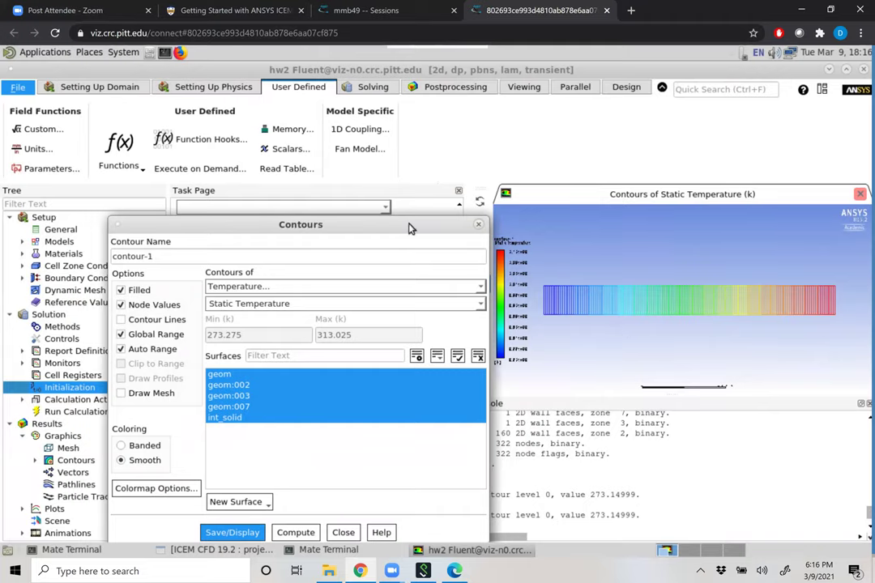
drag(409, 228, 302, 218)
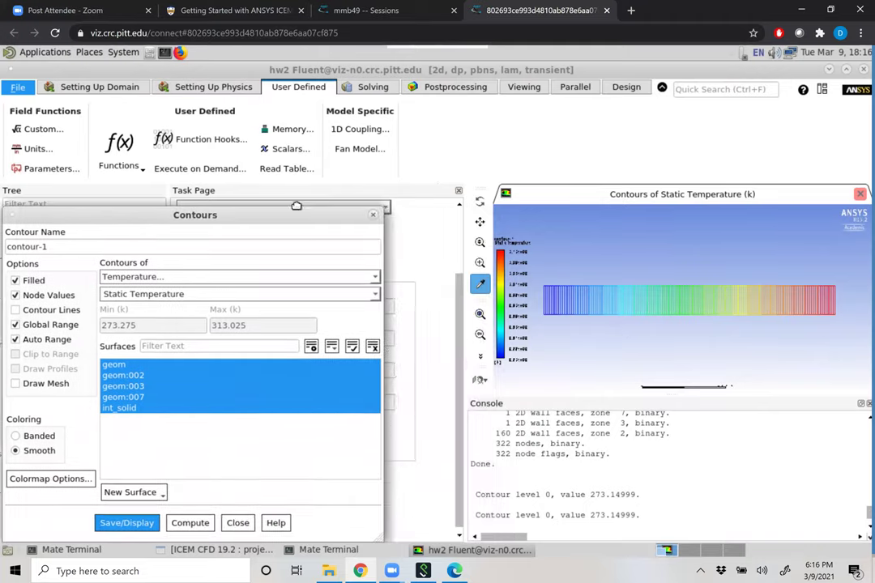
Probe the static temperature contour values at both ends of the rod, and close the Contours dialog.
click(480, 285)
click(546, 308)
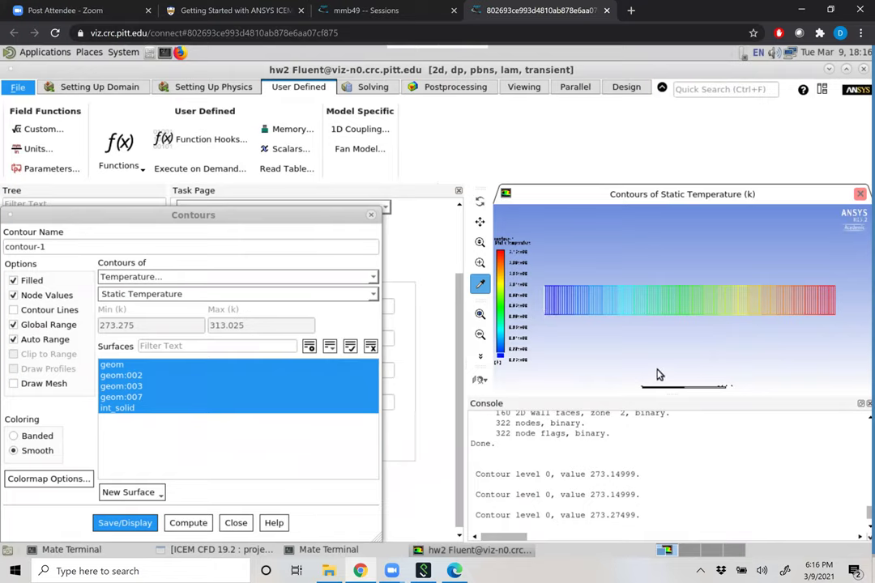
click(836, 306)
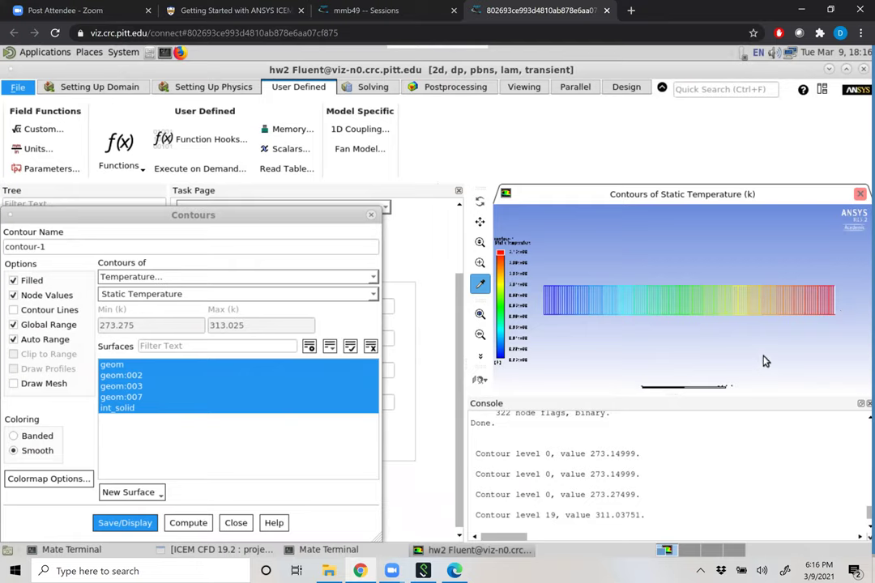
click(250, 217)
drag(251, 217, 479, 163)
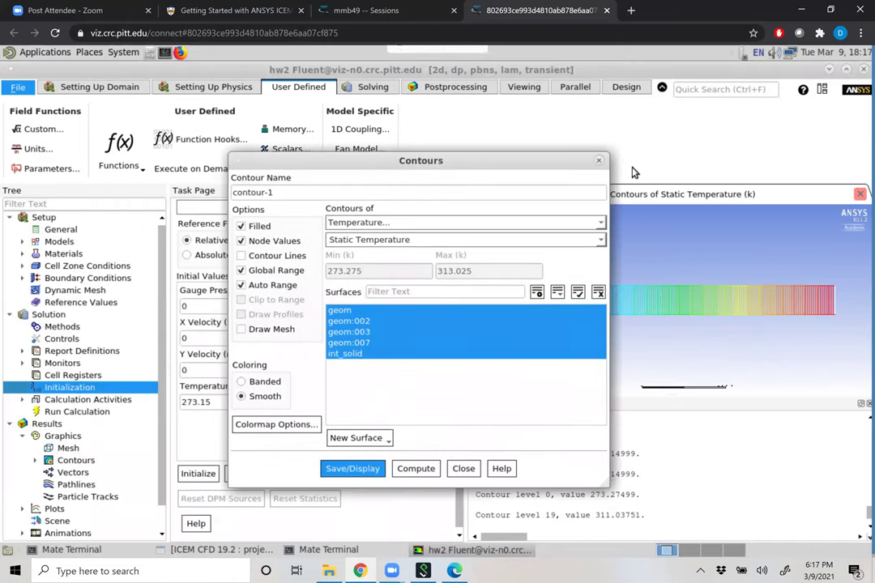
click(465, 470)
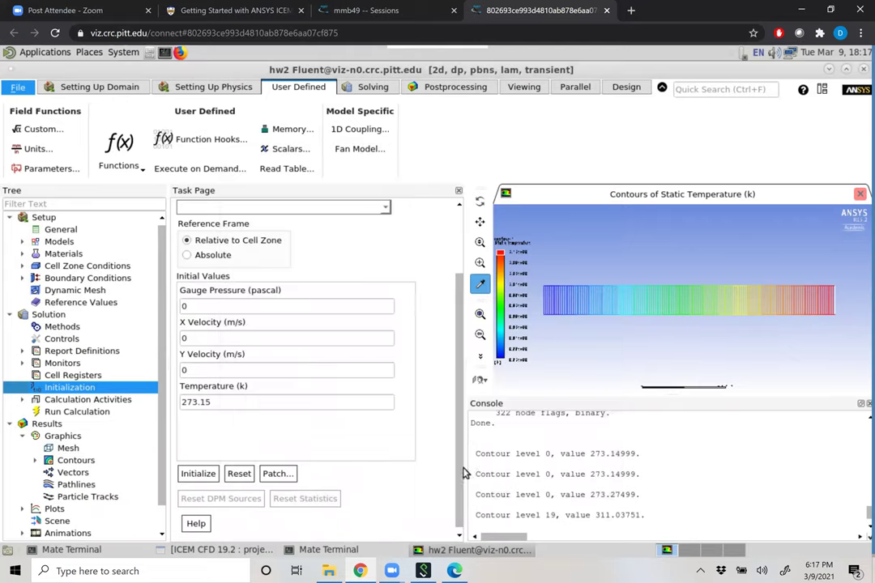
Run a case check from the calculation settings, review its recommendations and close it.
click(73, 412)
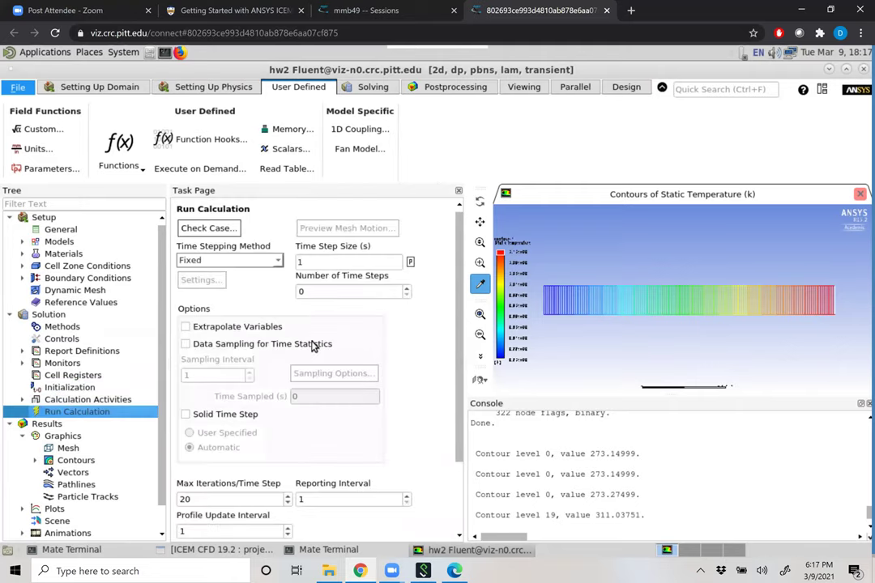
click(232, 233)
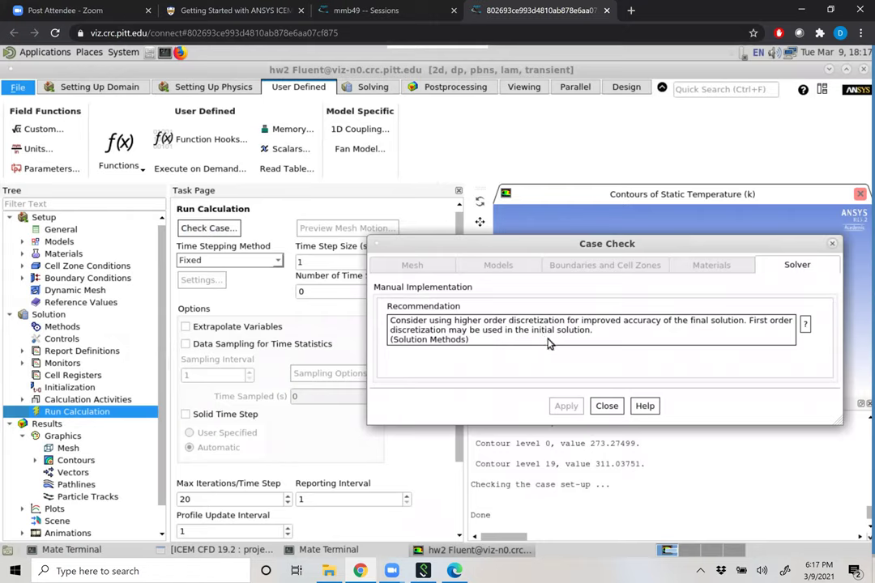
click(607, 407)
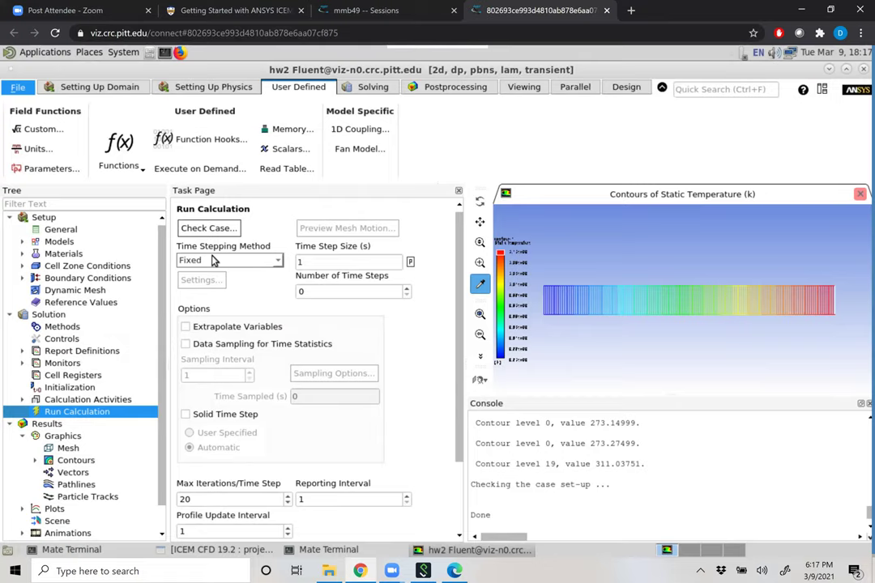
Set the fixed time step size to 0.001 s and the number of time steps to 1000.
click(304, 262)
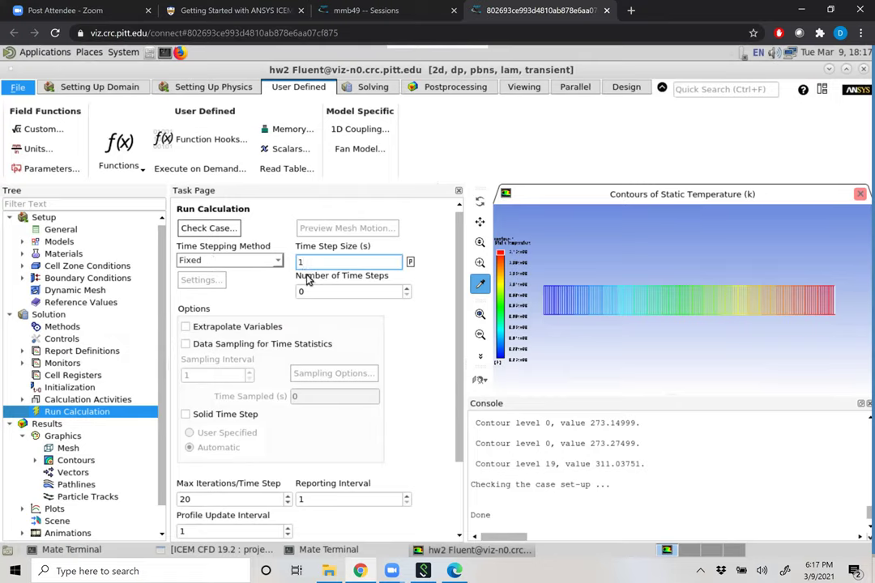
key(BackSpace)
text(0.001)
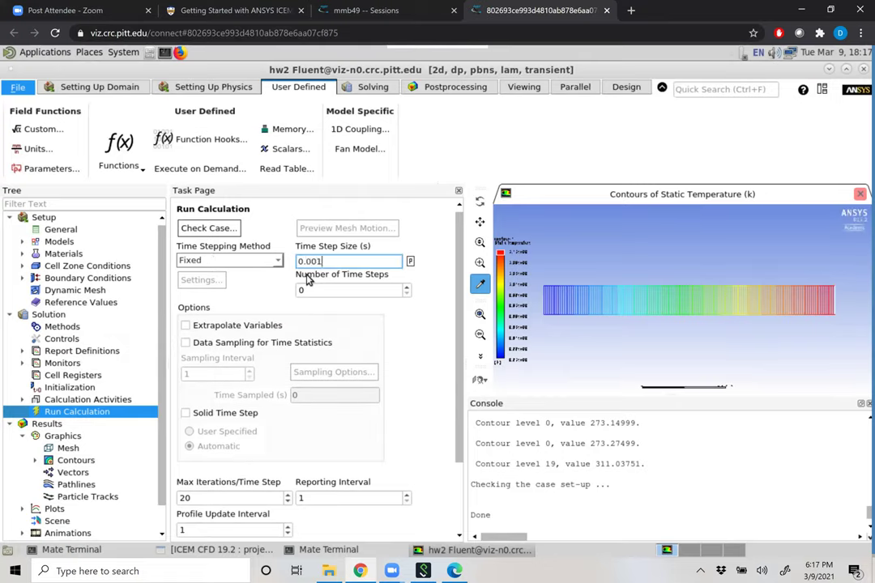
click(307, 289)
key(BackSpace)
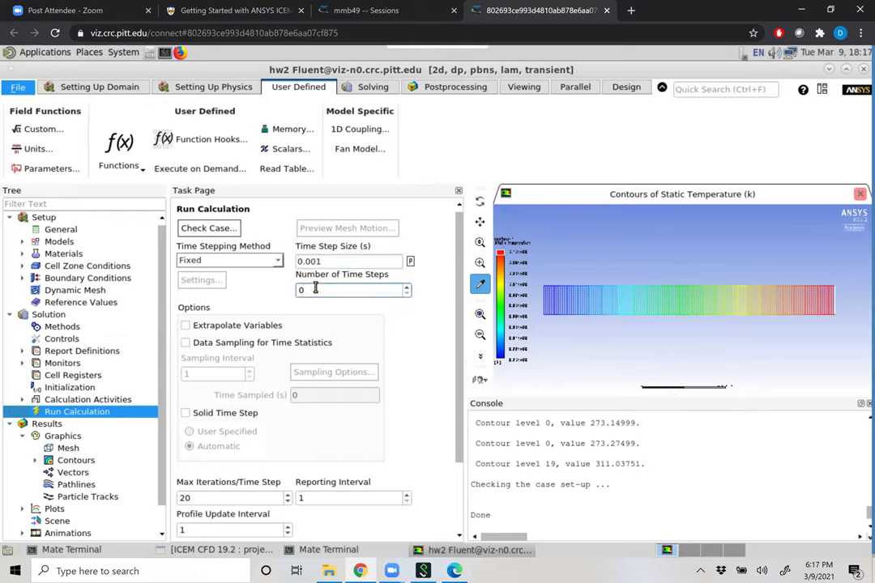
text(1000)
Set the maximum iterations per time step to 50.
scroll(193, 459, down, 1)
click(193, 458)
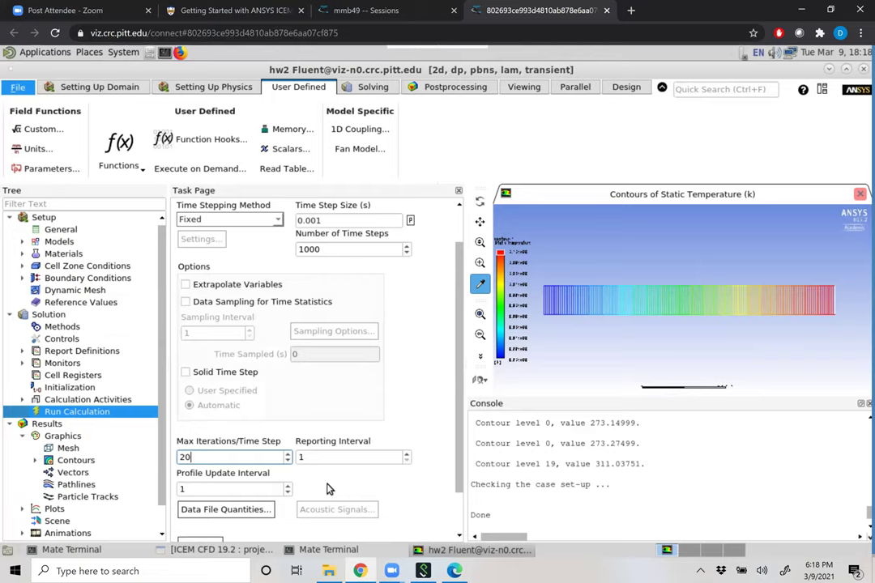
key(BackSpace)
key(BackSpace)
text(50)
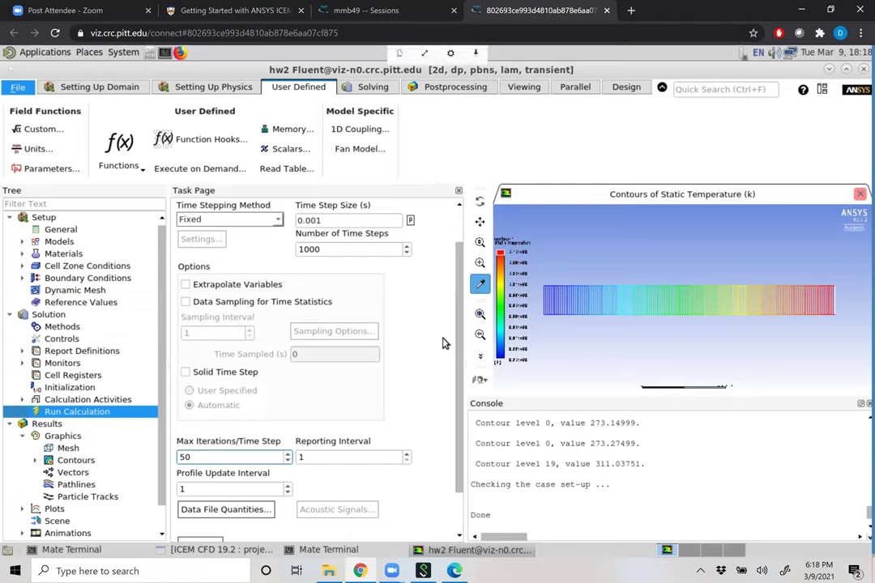
scroll(429, 486, down, 1)
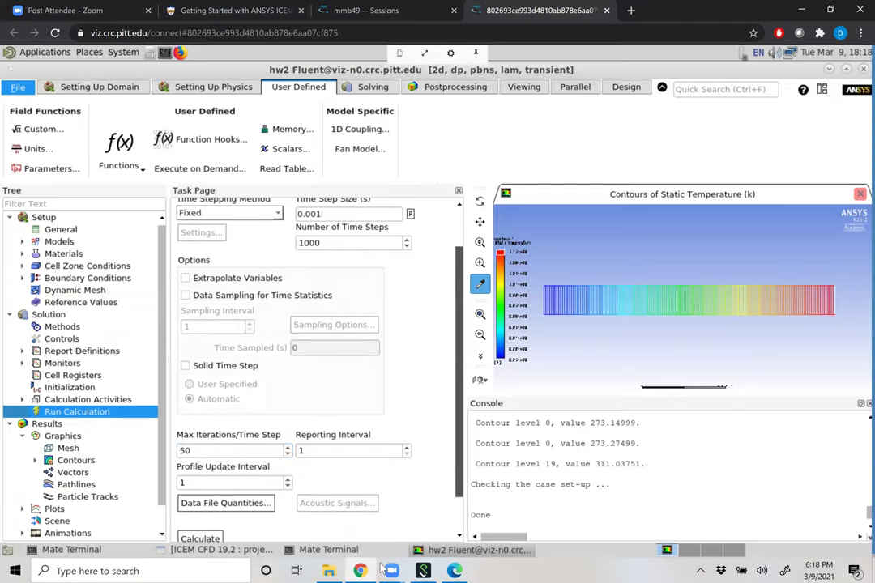
Switch to Homework 2.pdf in Edge to check the output times requested in part (b), and return to Fluent.
click(464, 570)
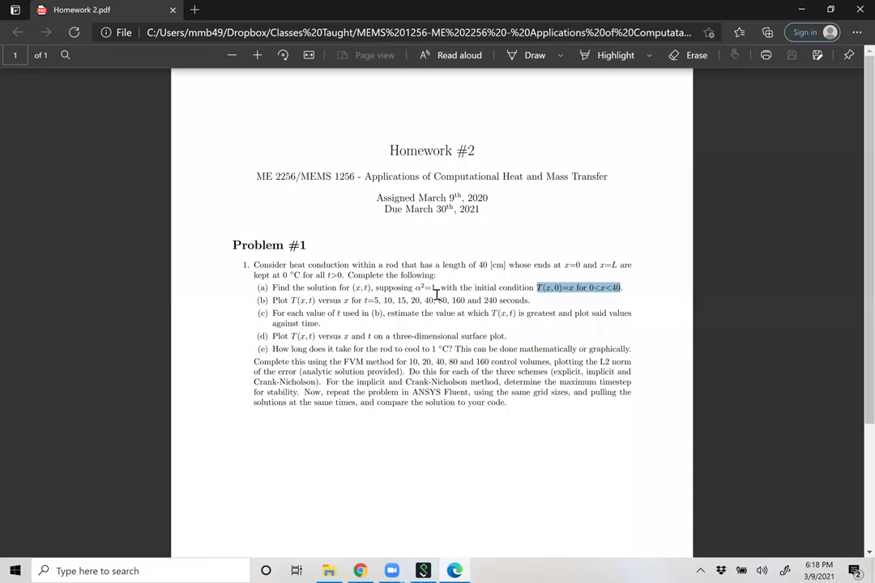
click(381, 302)
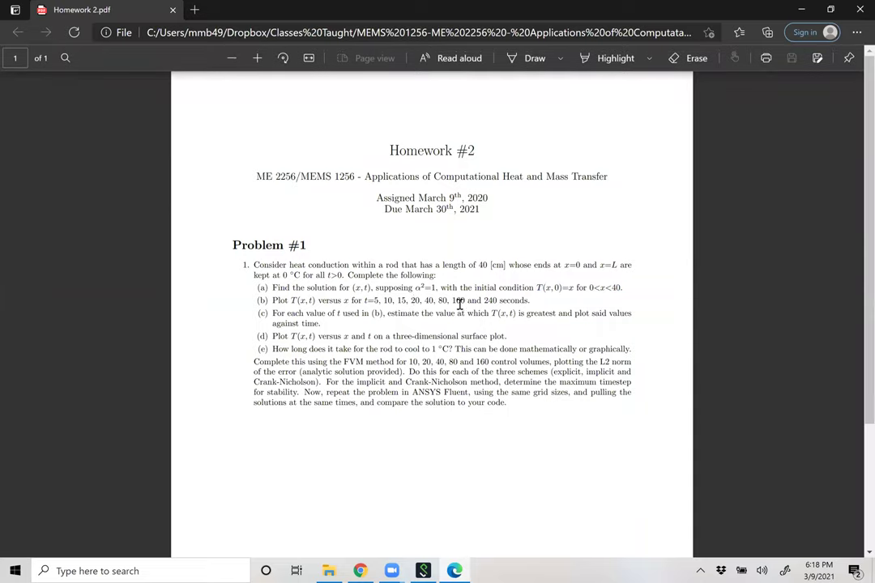
click(800, 12)
drag(334, 243, 293, 242)
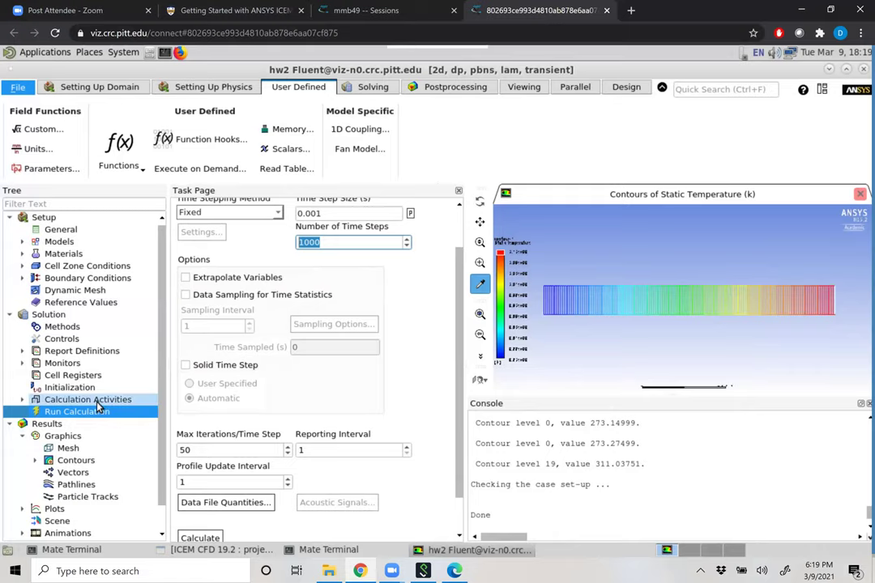
click(455, 570)
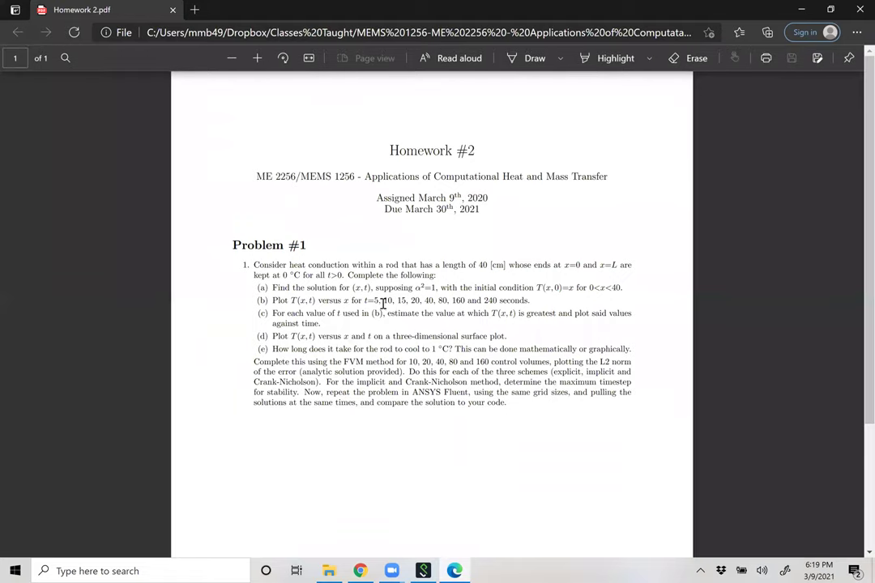
drag(375, 300, 478, 302)
click(373, 302)
click(802, 9)
Set the calculation activities to autosave every 5000 time steps.
double_click(103, 400)
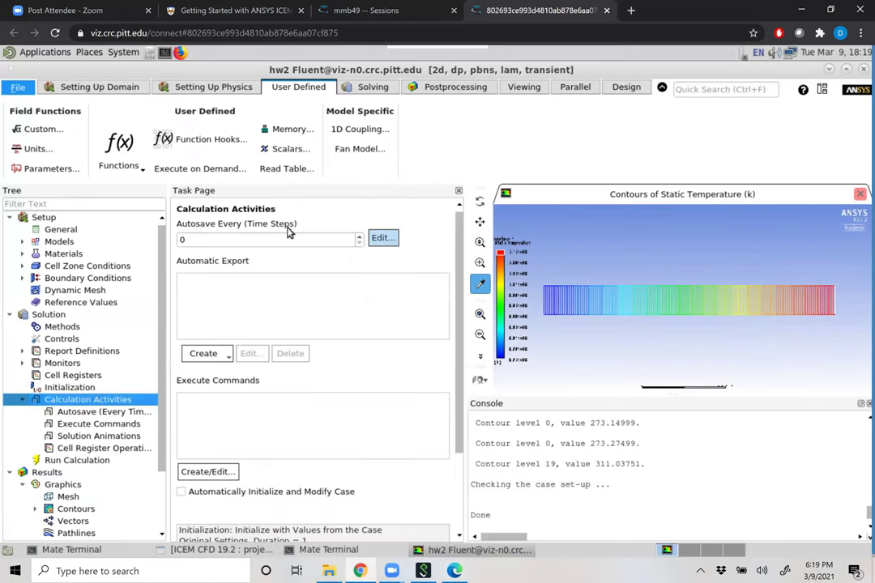
click(223, 240)
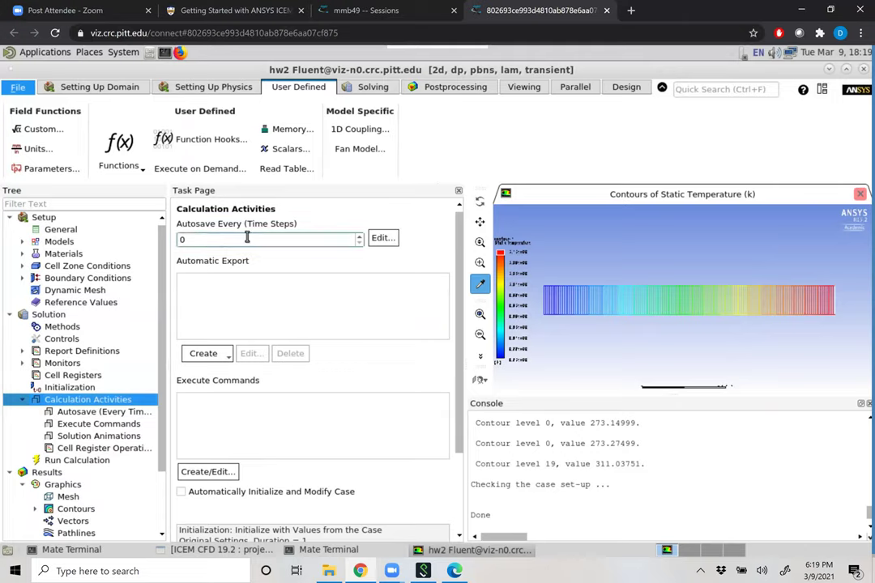
key(BackSpace)
text(5)
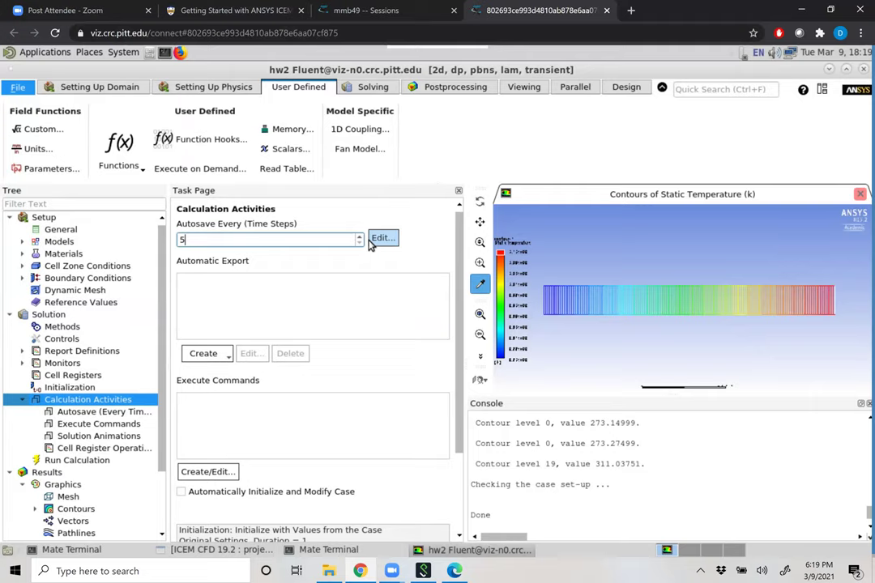
text(000)
Review the autosave options and the save file name, cancel the dialog and collapse Calculation Activities.
click(382, 238)
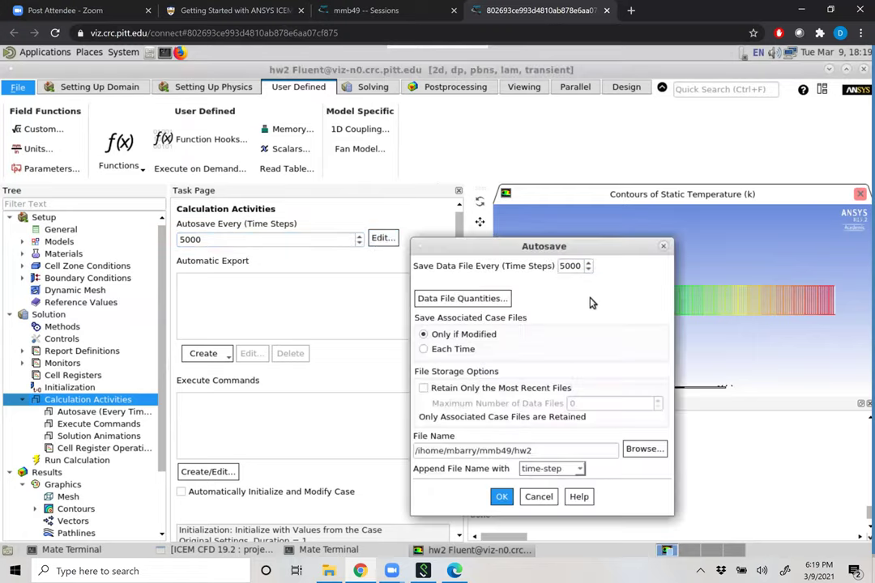
triple_click(458, 451)
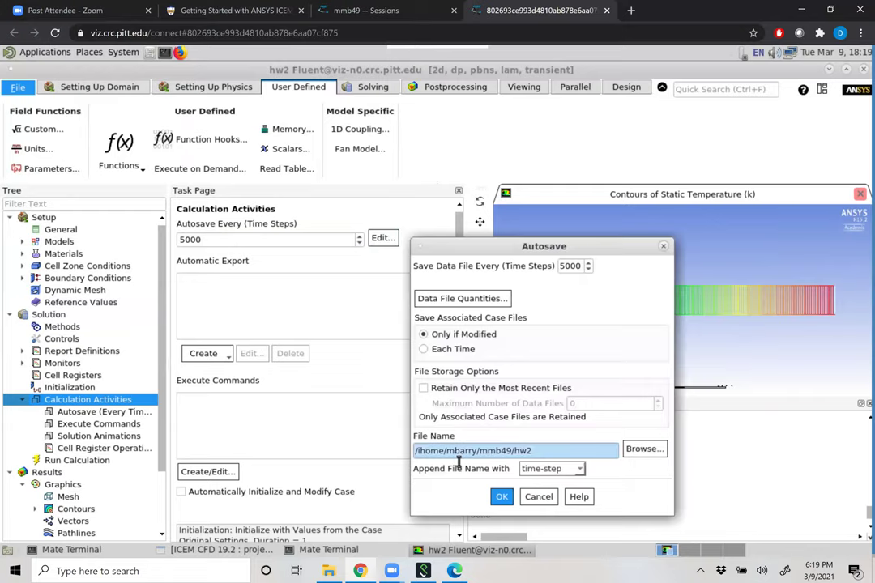
click(541, 453)
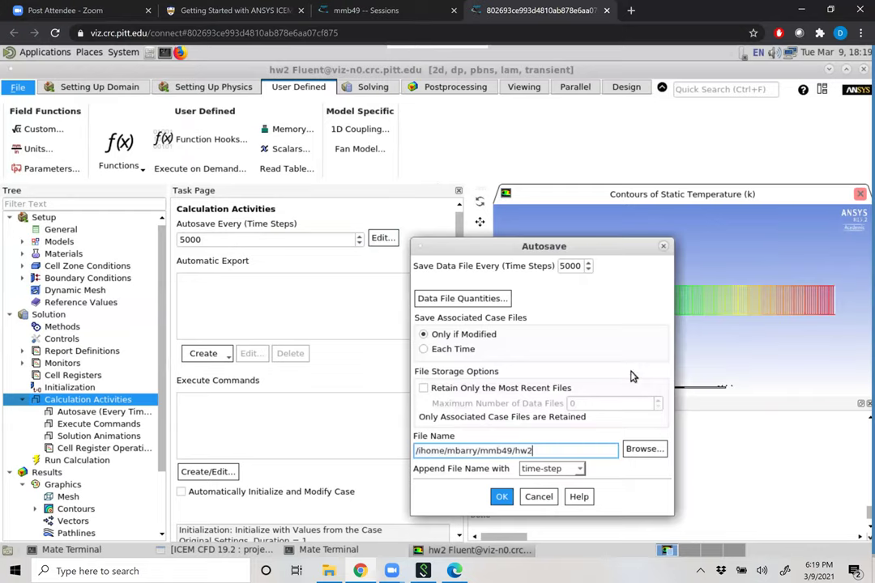
click(539, 498)
click(22, 400)
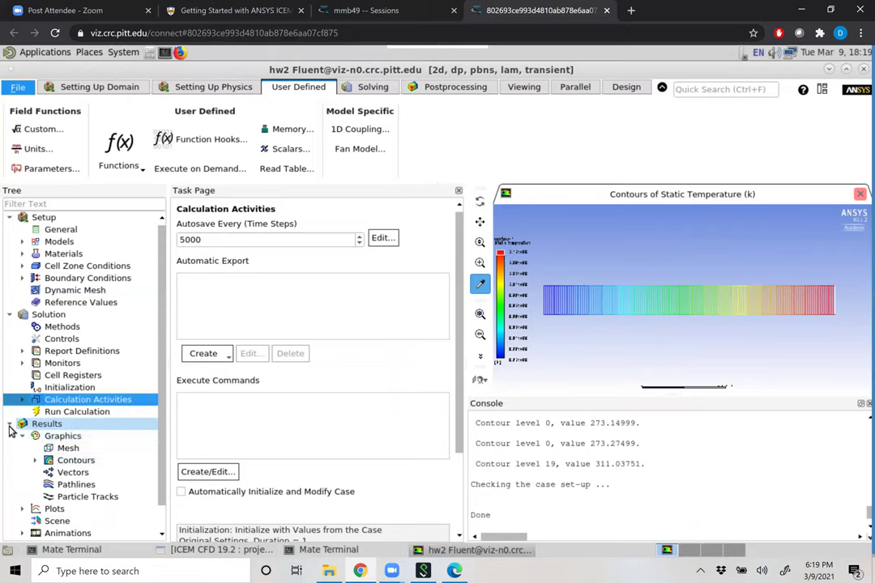
Write the case to hw2.cas, overwriting the existing file.
click(11, 426)
click(18, 88)
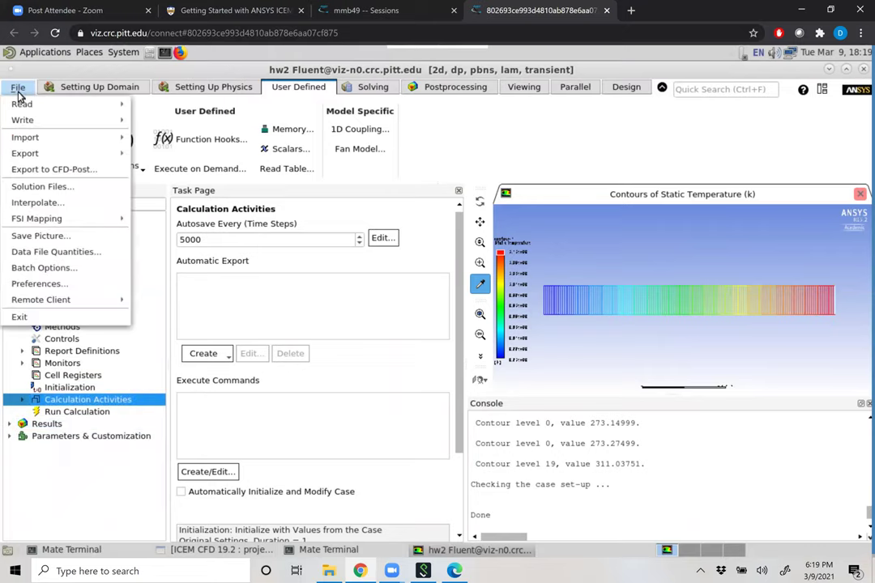
mouse_move(23, 120)
click(229, 127)
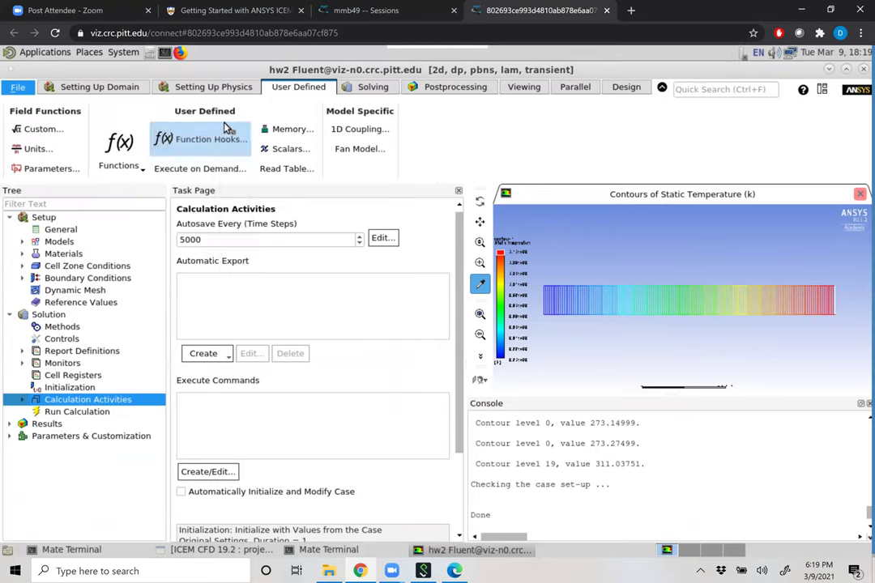
click(601, 328)
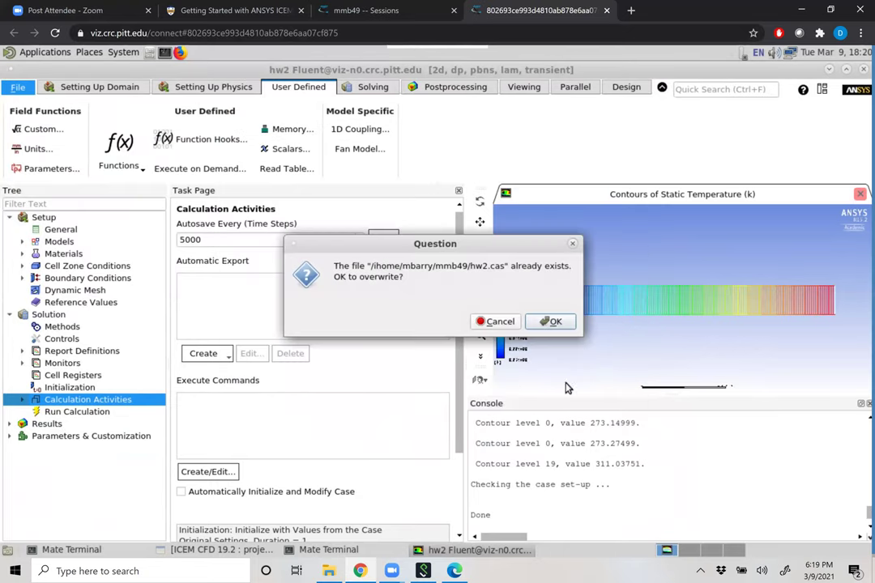
click(551, 322)
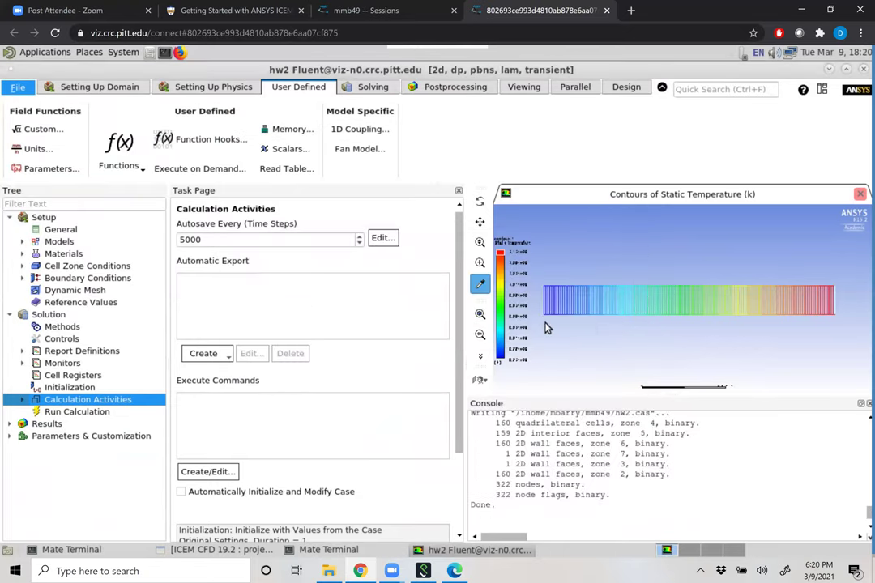
Run the transient calculation for 1000 time steps of 0.001 s and dismiss the completion notice.
click(78, 411)
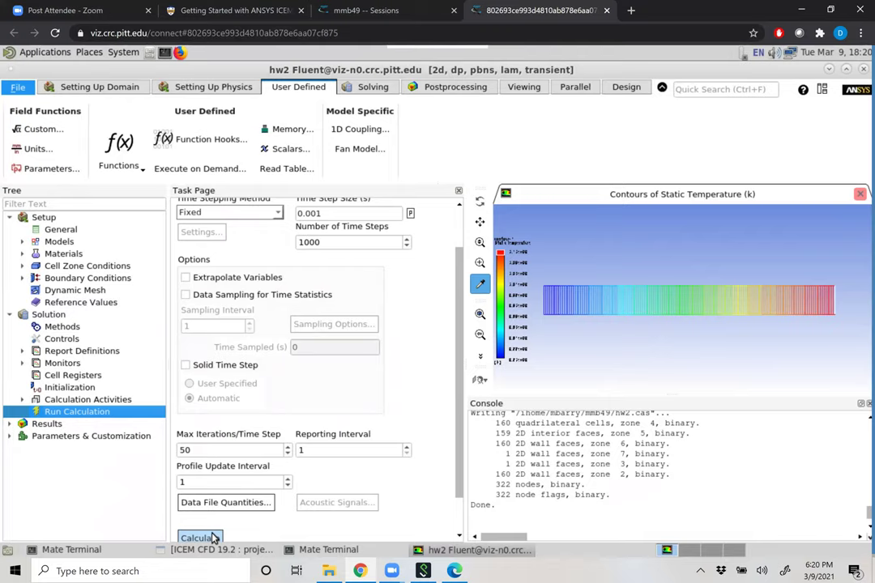
click(212, 538)
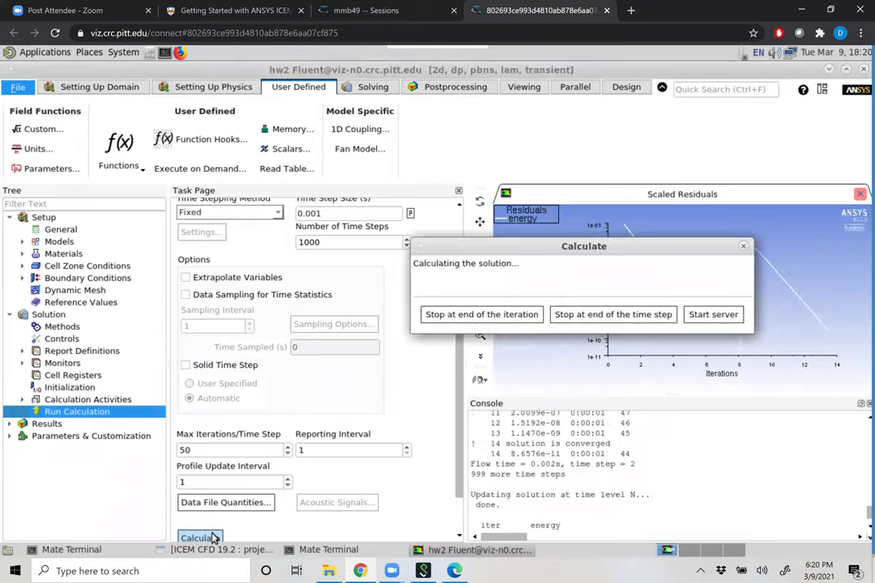
drag(677, 256, 394, 257)
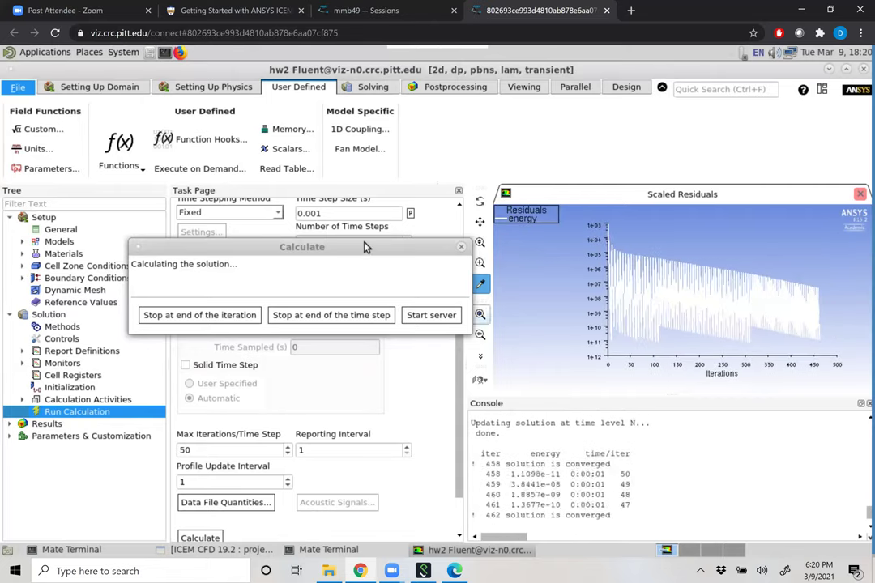
drag(371, 287, 373, 291)
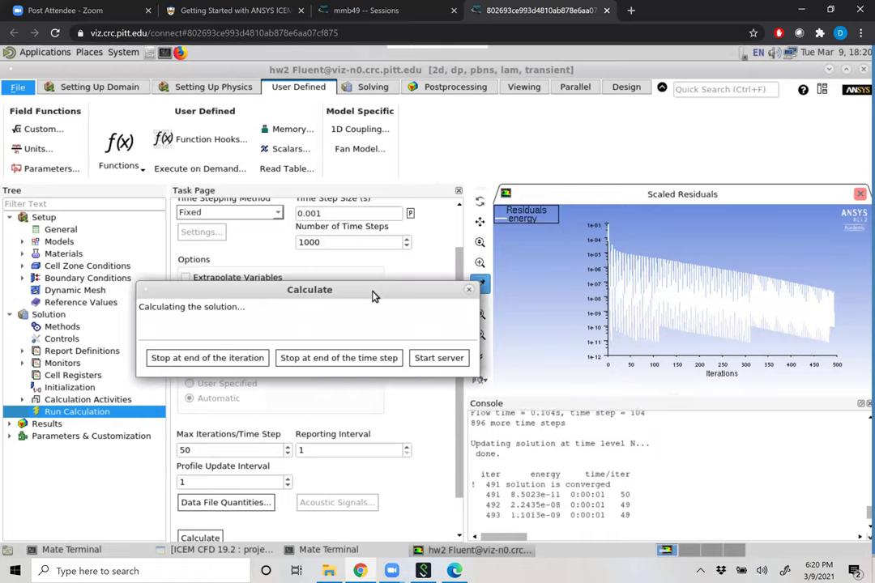
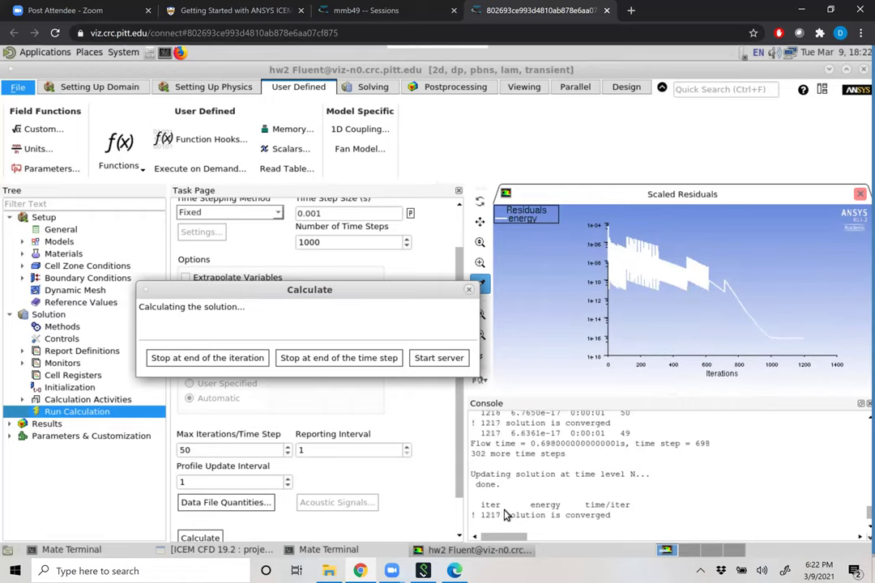
click(241, 362)
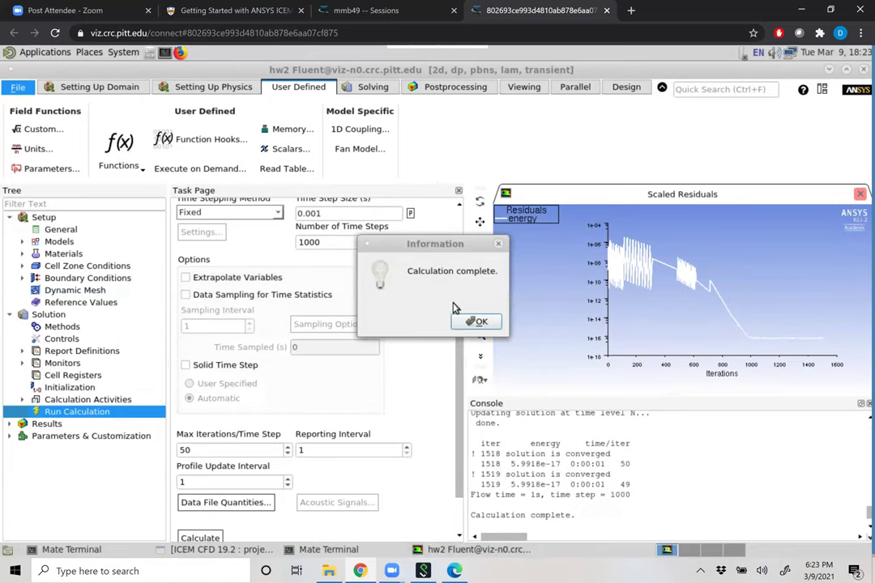
click(476, 323)
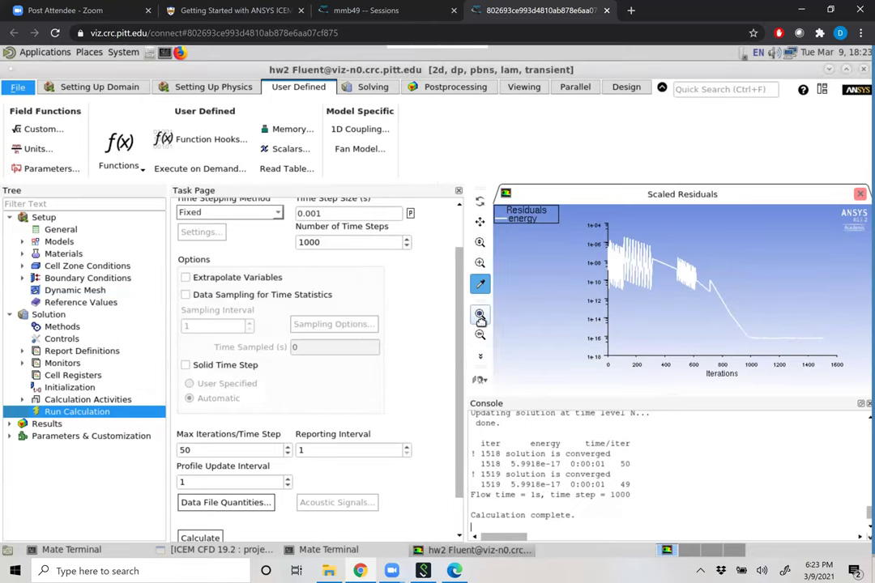
Display the filled static temperature contours of contour-1 on all surfaces.
click(10, 424)
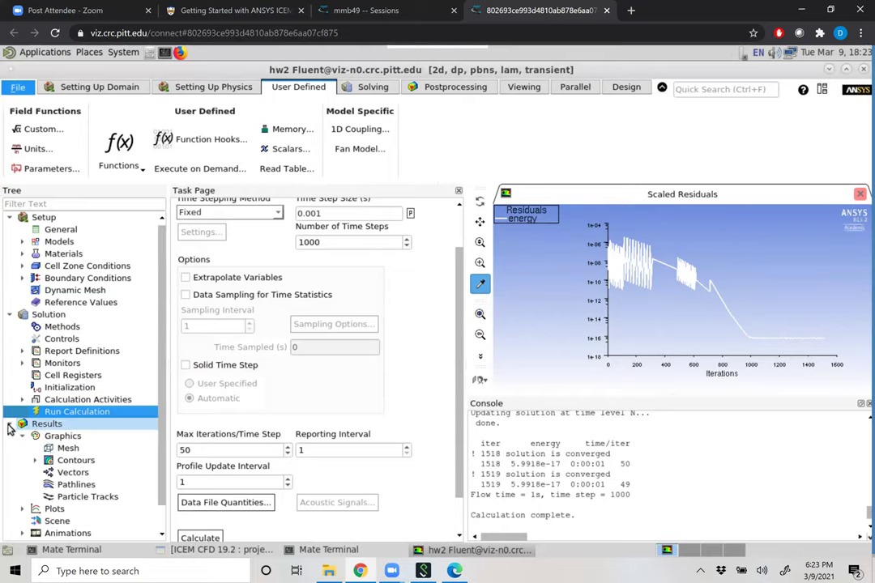
click(37, 460)
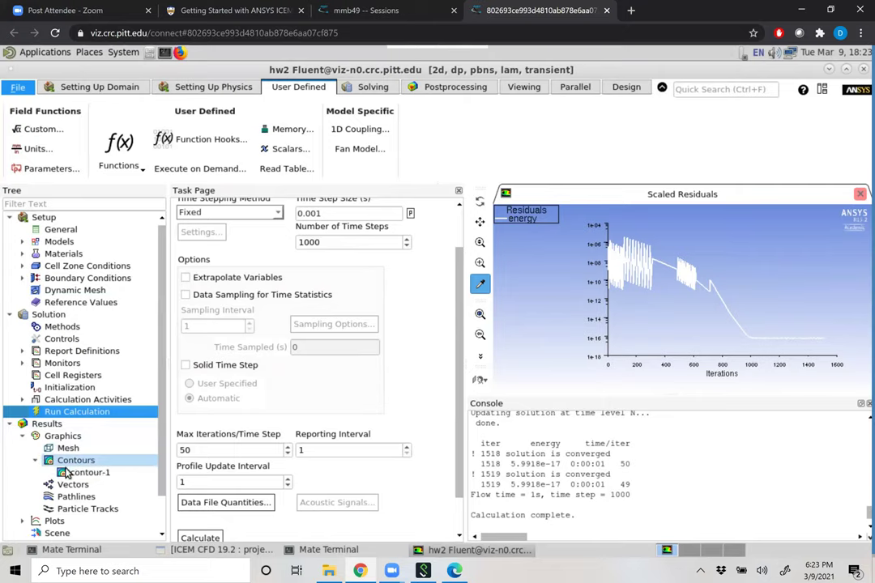
double_click(65, 472)
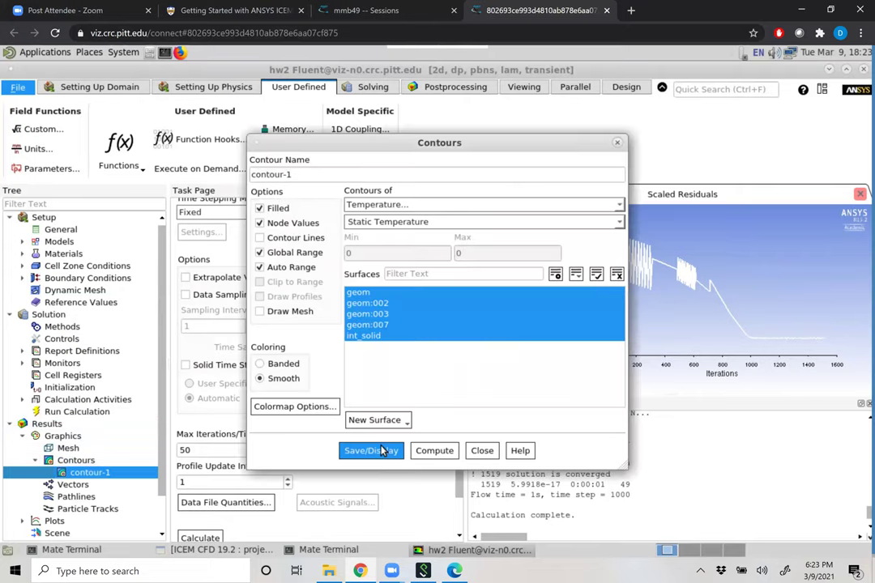
drag(490, 144, 332, 137)
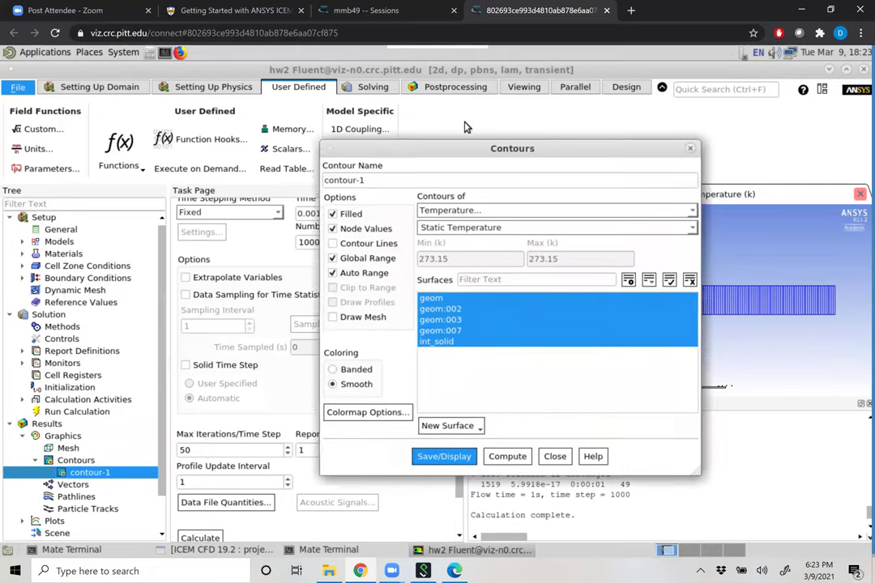
Reinitialize the solution, discarding the current data, and patch the solid zone's temperature with the linear-temperature-distribution field function.
click(73, 388)
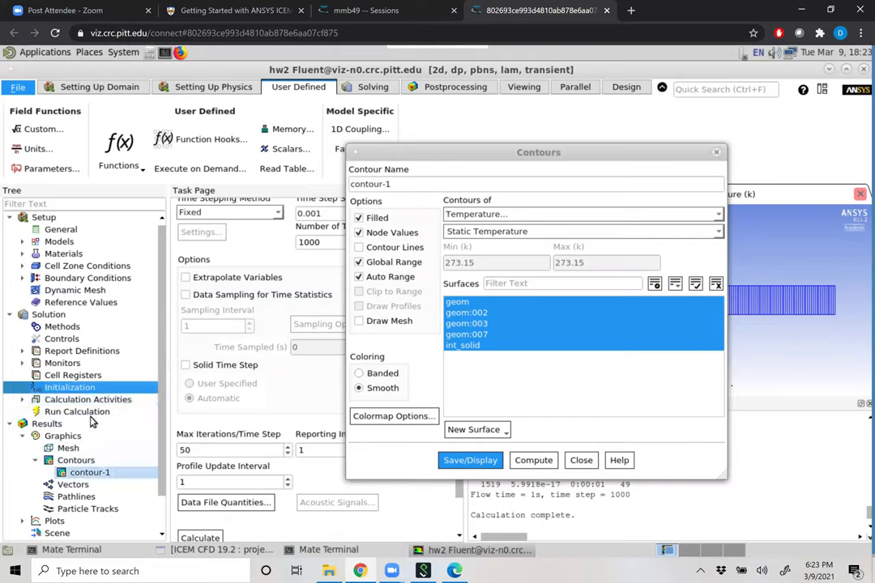
click(71, 389)
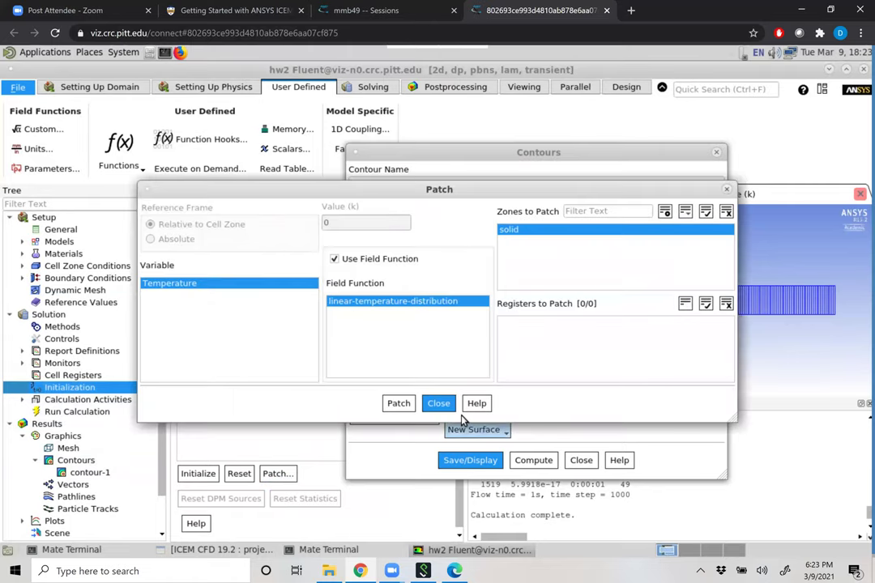
click(438, 402)
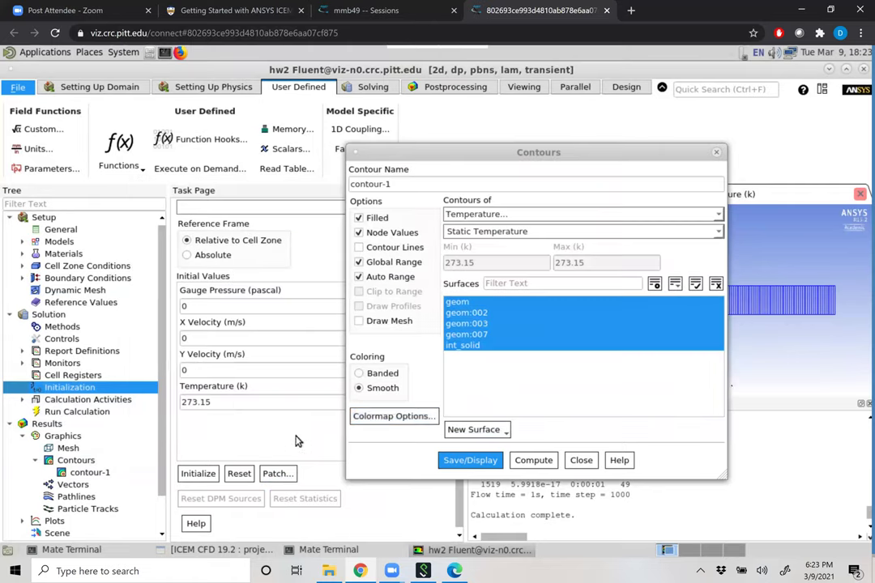
click(197, 473)
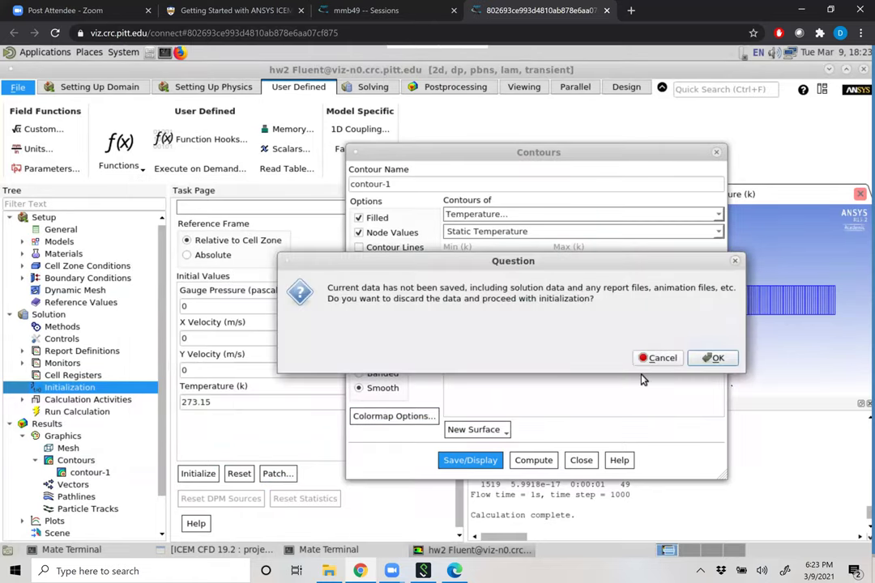
click(716, 359)
click(278, 473)
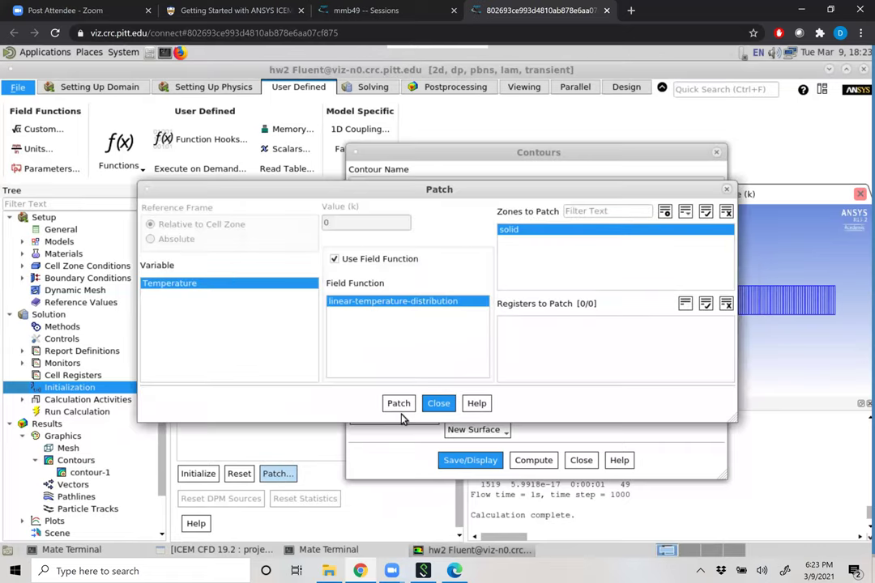
click(398, 403)
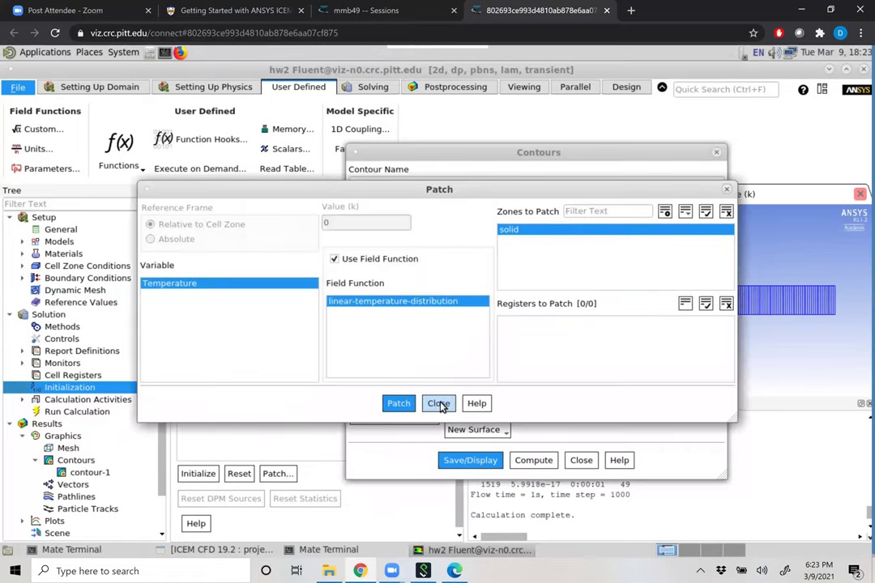
click(438, 403)
Set the number of time steps to 10 and run the calculation.
click(113, 413)
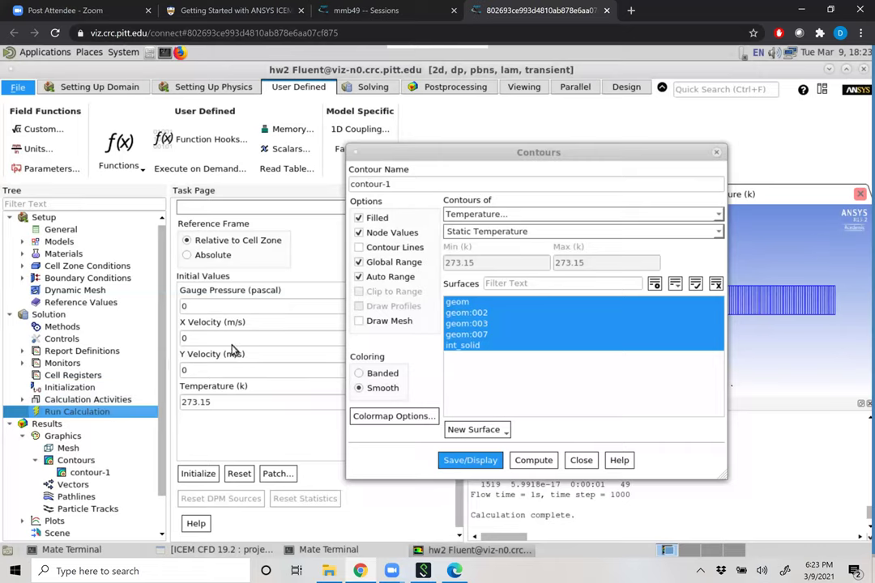
click(475, 151)
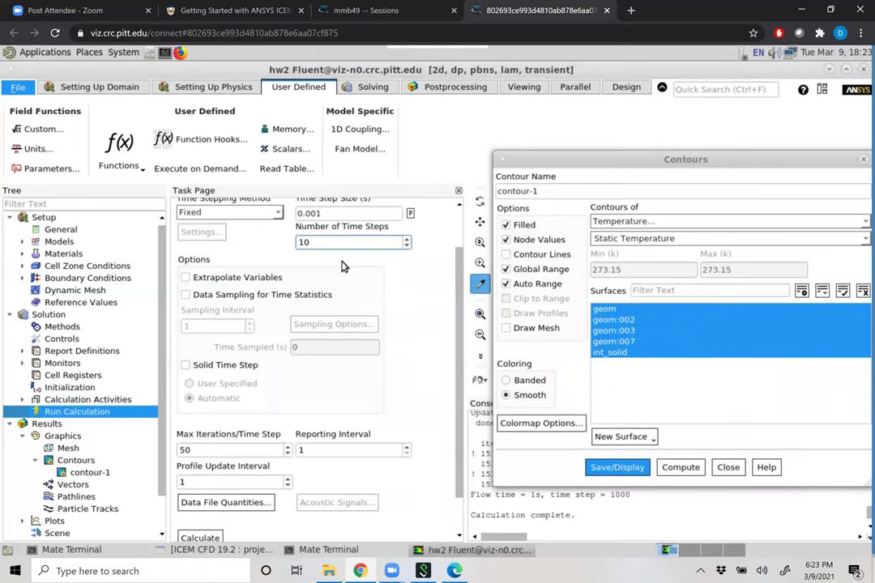
click(200, 538)
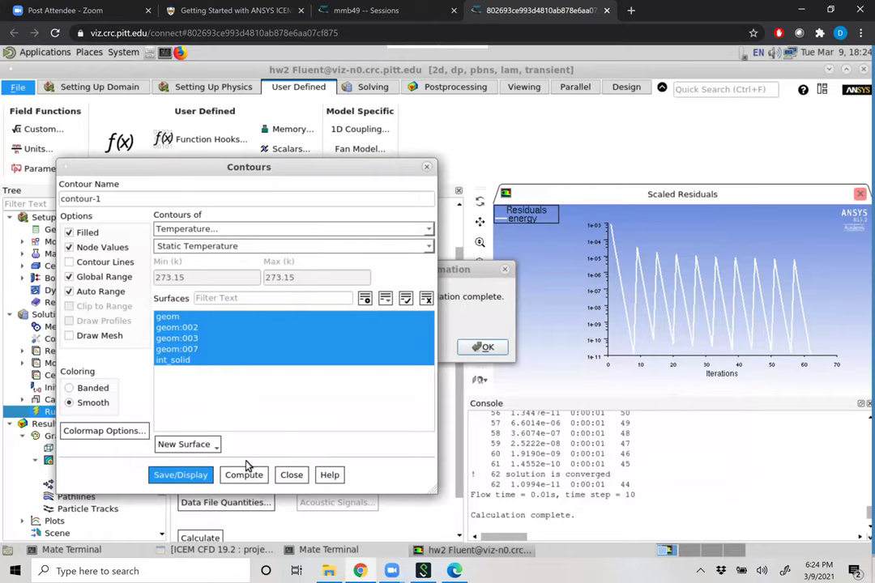
Compute the static temperature range, redisplay contour-1 for the short run and close the contour settings.
click(244, 475)
click(197, 476)
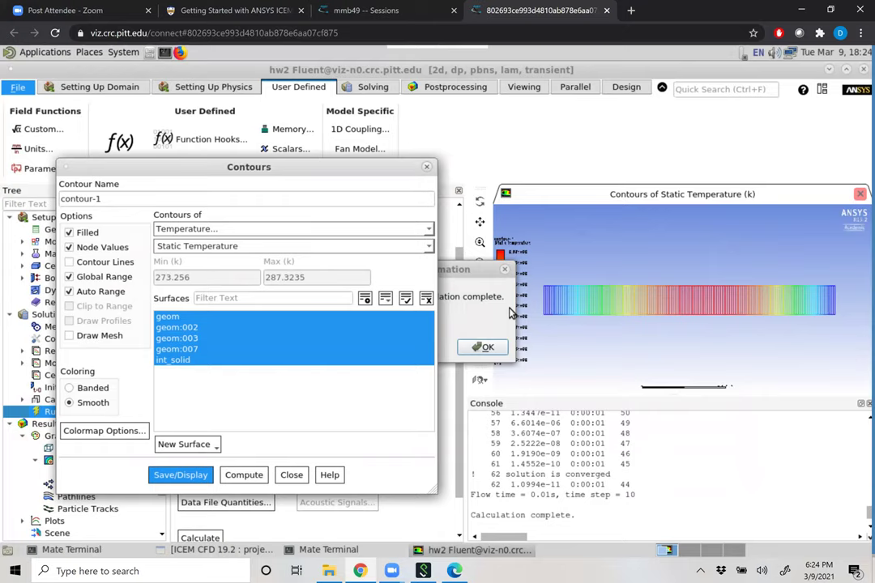
click(332, 166)
click(291, 475)
Write the case and data as hw2.cas, overwriting the existing file, and dismiss the calculation notice.
click(18, 87)
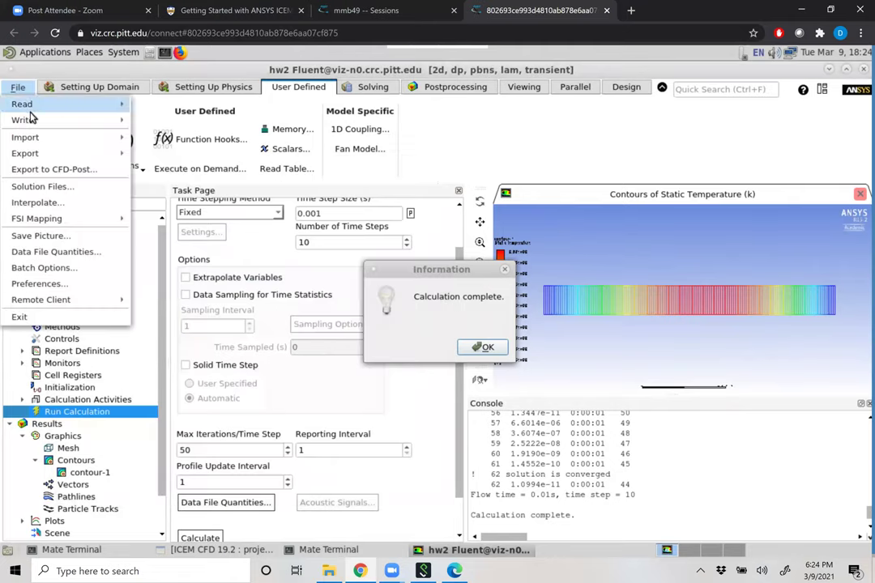
mouse_move(30, 119)
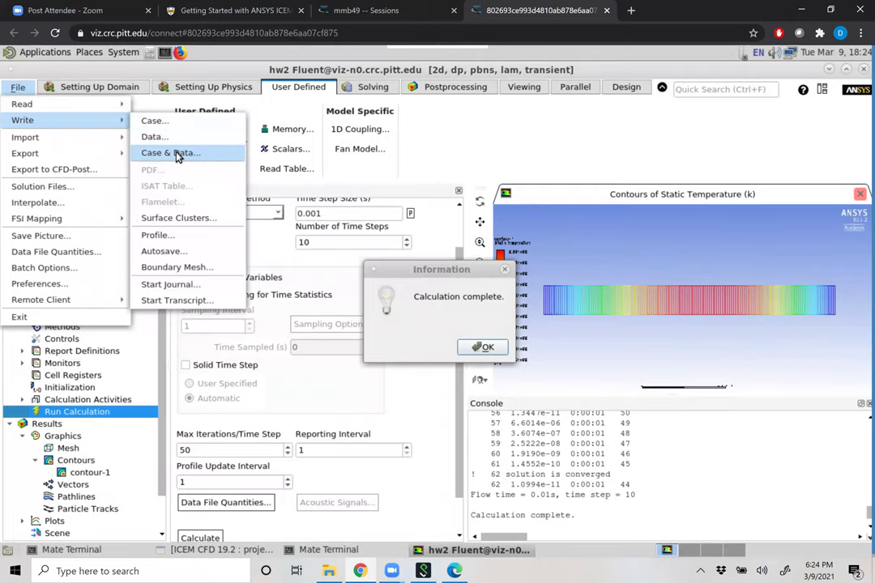
click(178, 156)
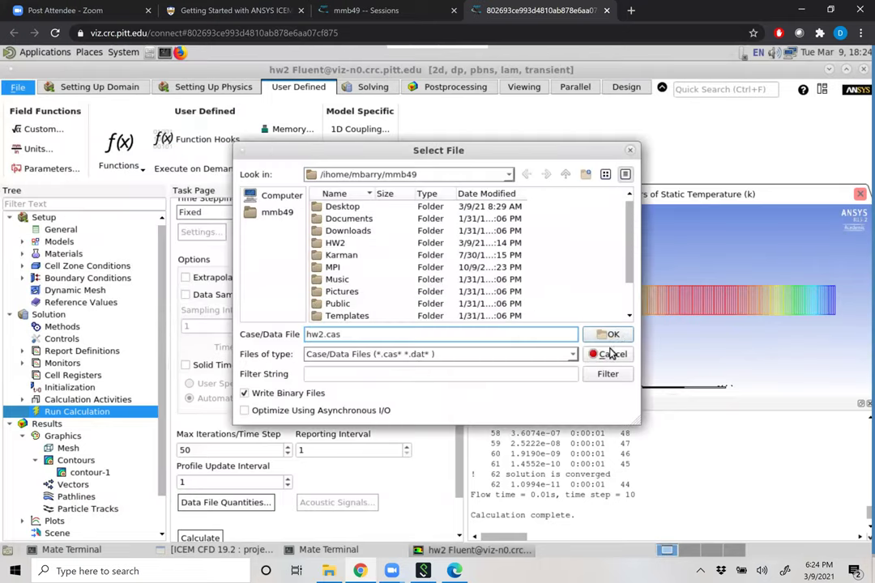
click(612, 334)
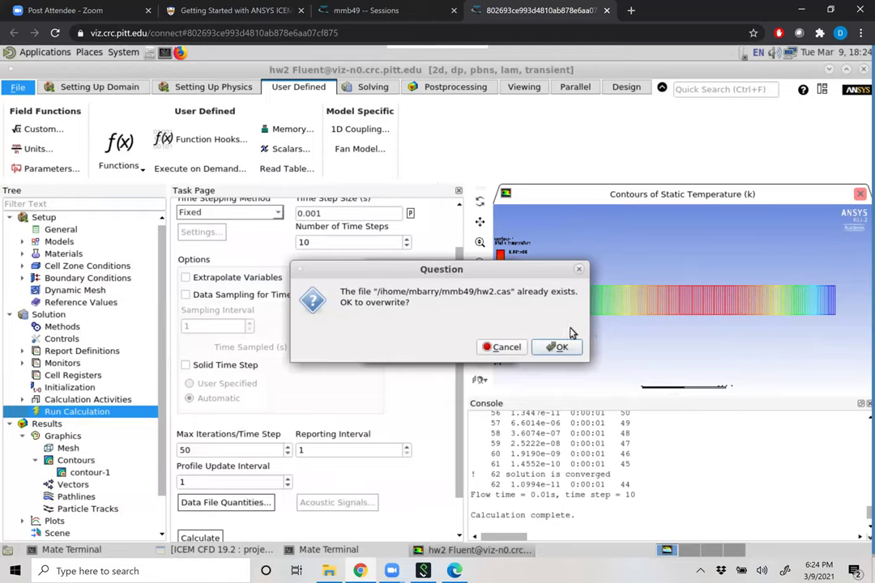
click(559, 347)
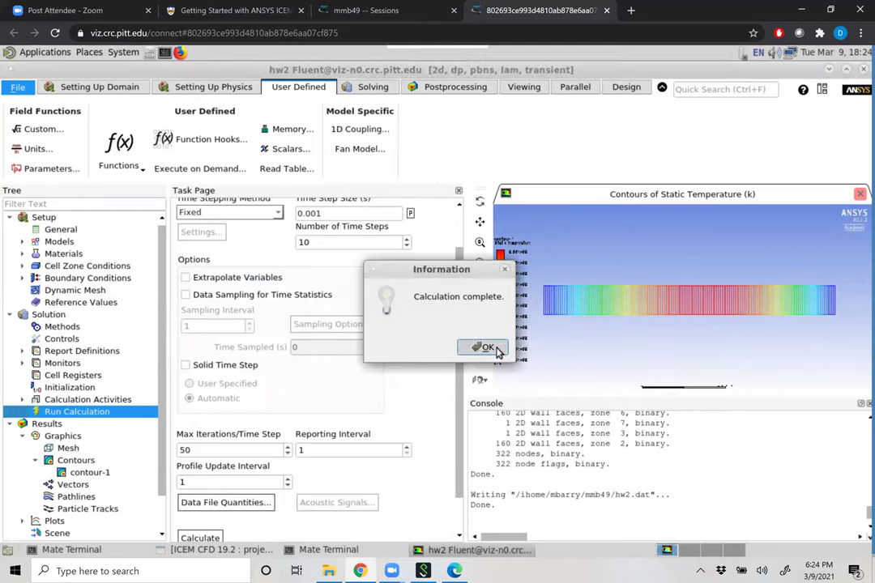
click(499, 352)
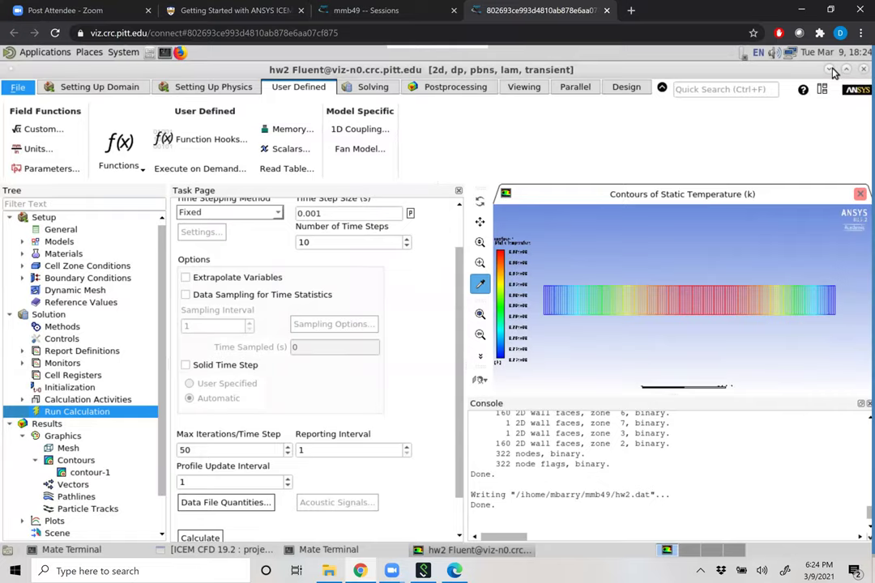
Minimize Fluent, open a new terminal, load the module with "module load ansys" and launch CFD-Post with "cfdpost".
click(830, 72)
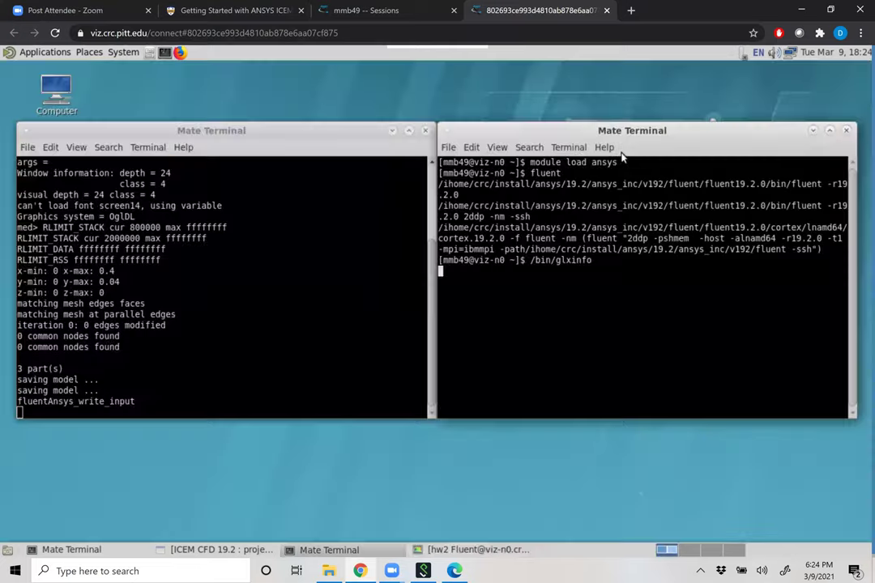
click(424, 131)
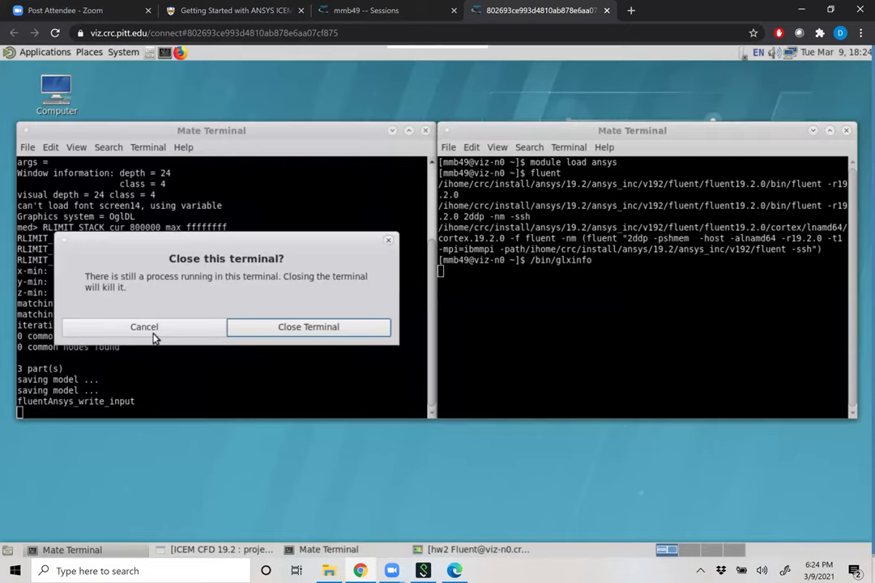
key(Escape)
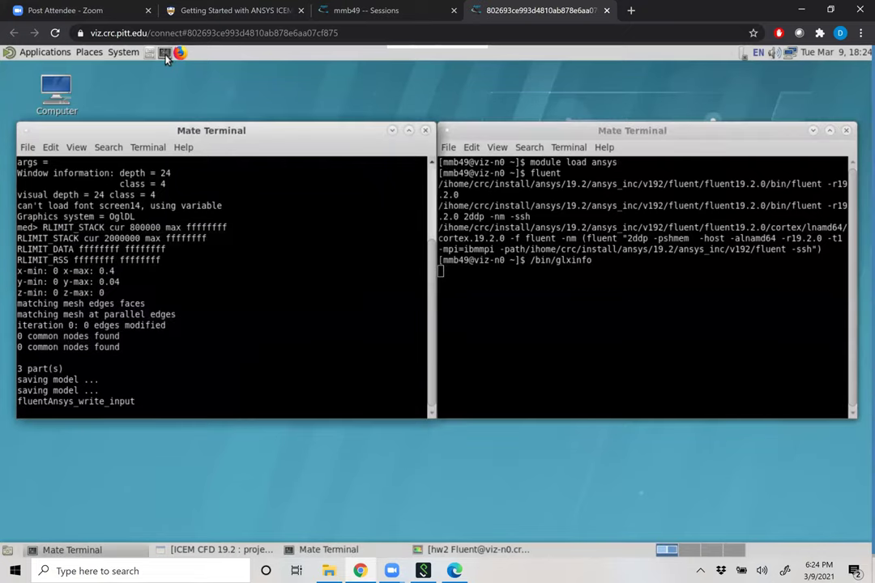
click(165, 52)
text(module )
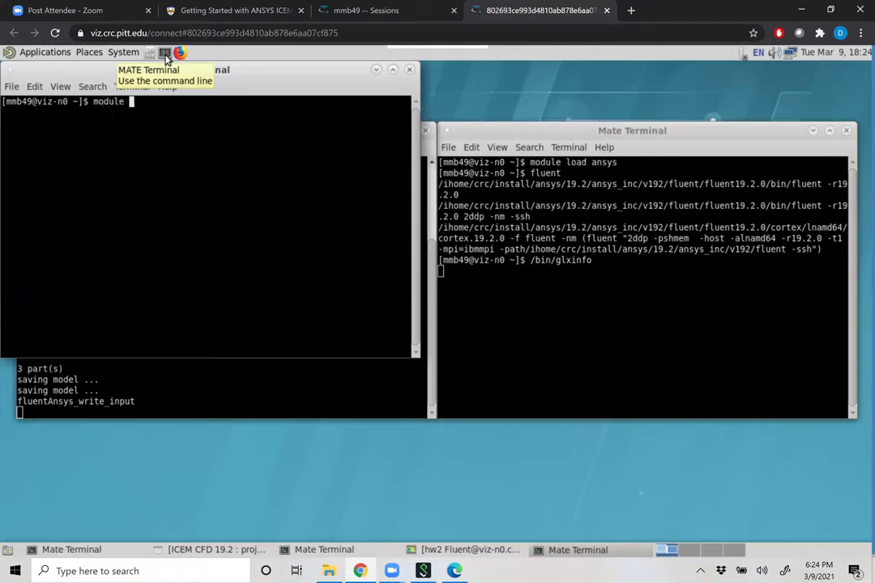
text(load ansys)
key(Return)
text(cfdpost)
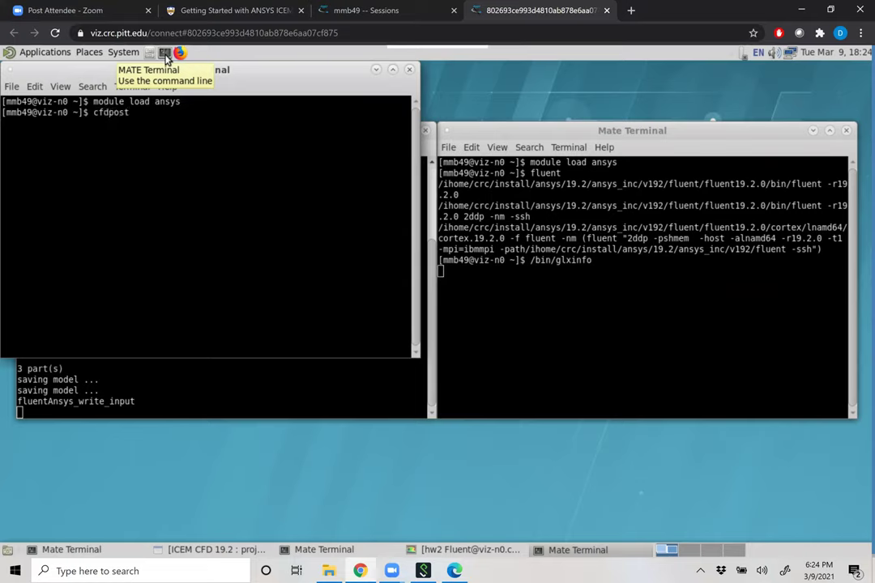
key(Return)
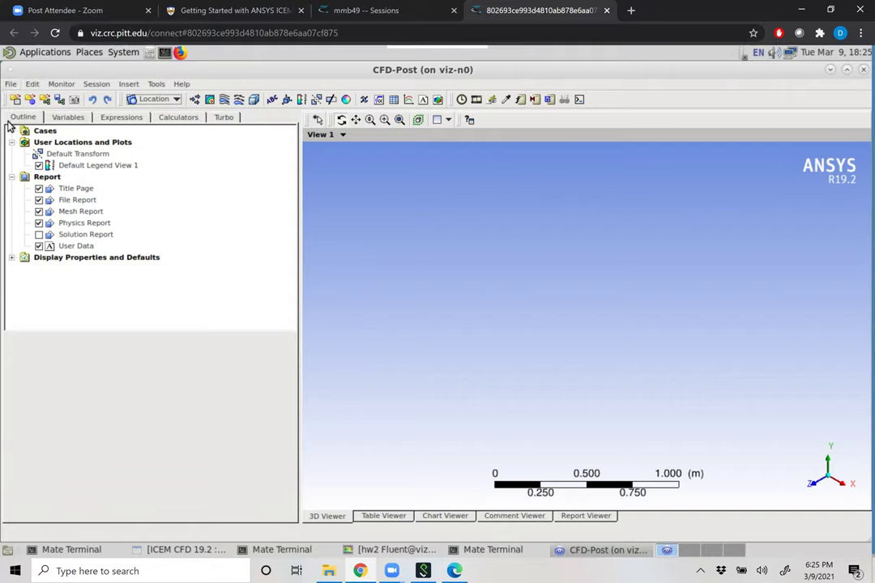
Load the results file hw2.dat from the home directory into CFD-Post.
click(11, 84)
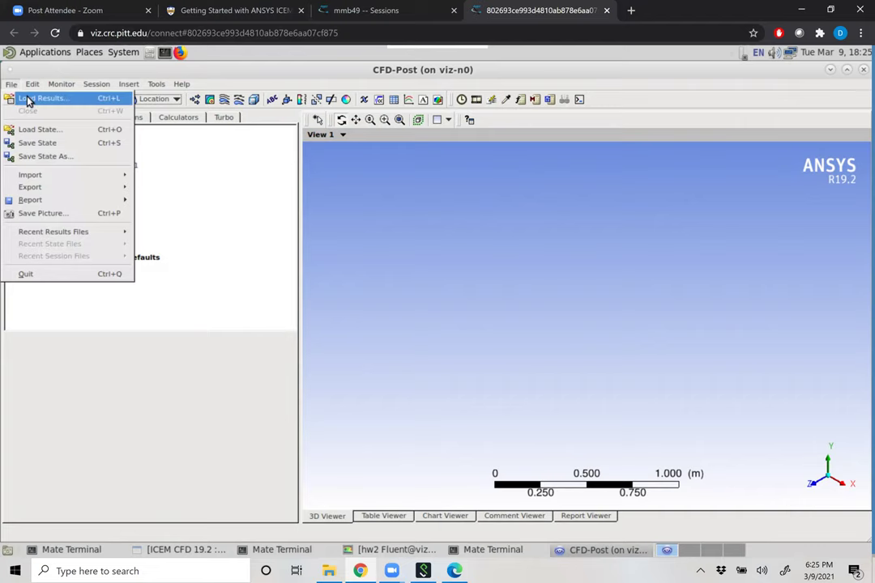
click(25, 98)
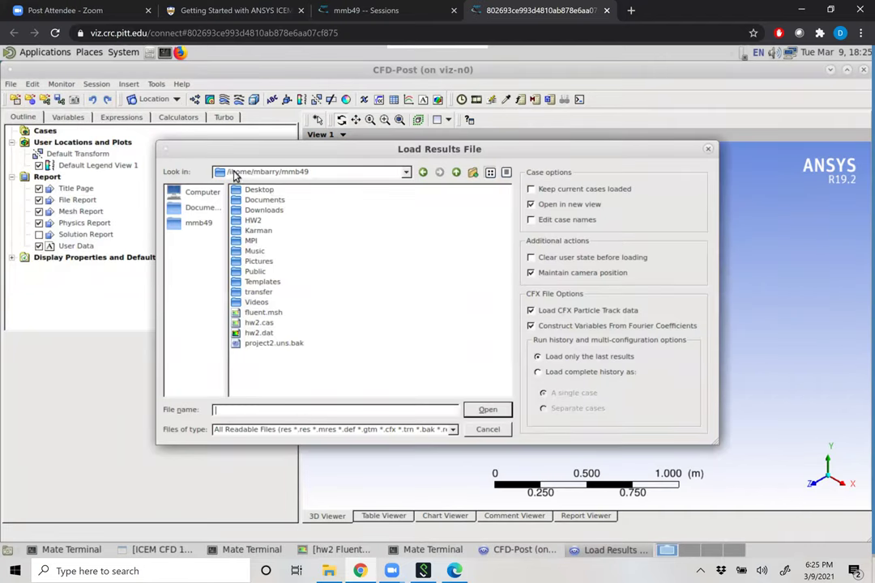
click(320, 178)
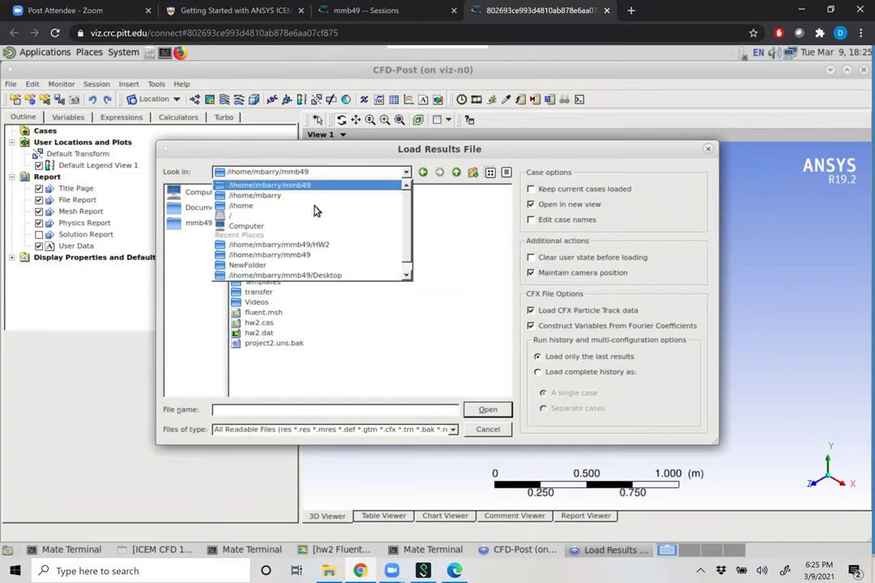
click(432, 237)
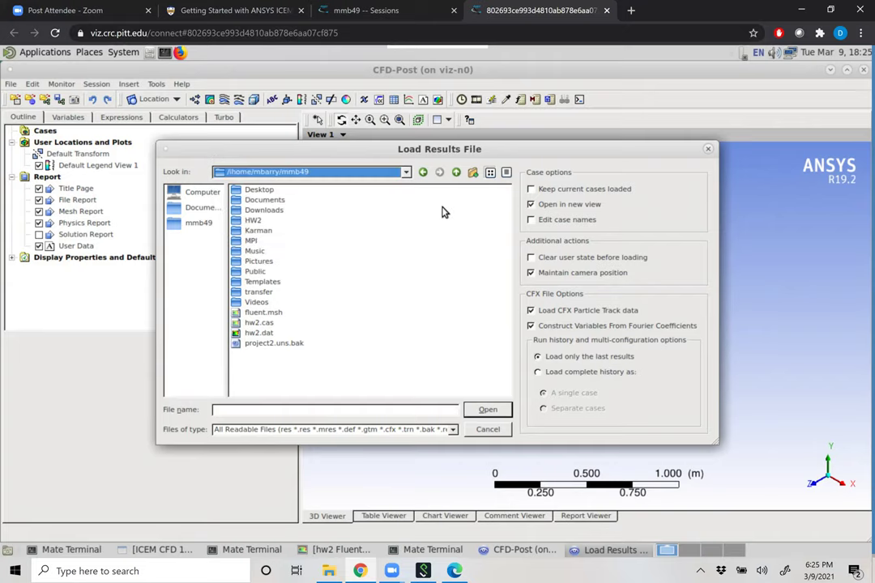
click(257, 333)
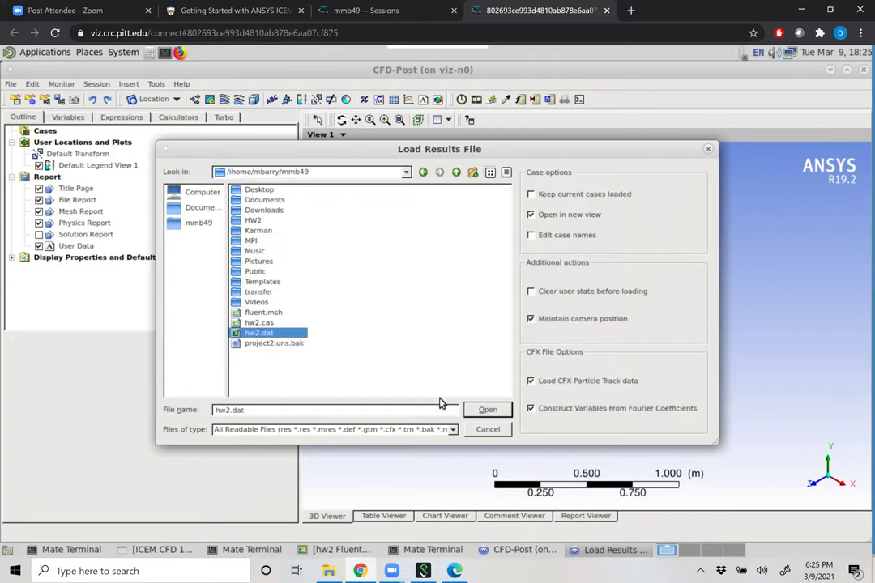
click(485, 413)
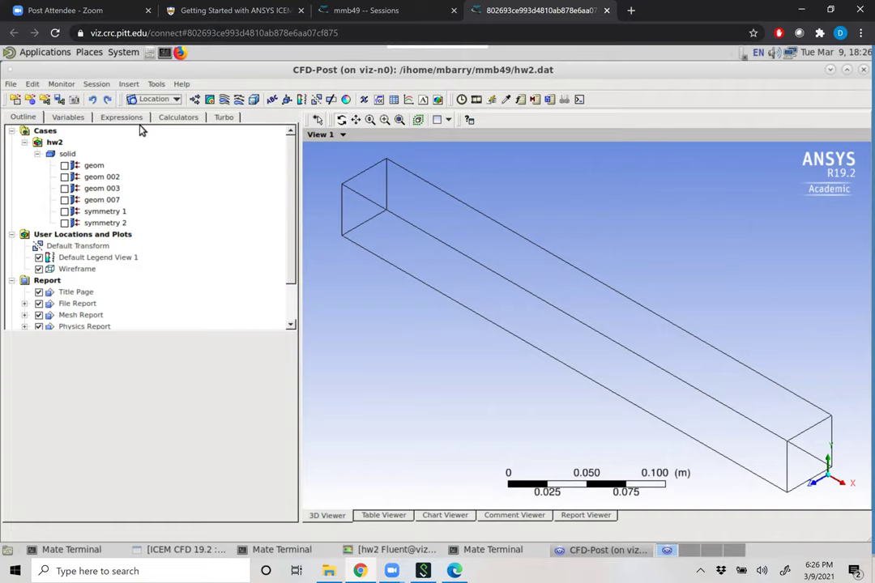
Insert a contour and set its locations to all boundaries of the solid, from geom to symmetry 2.
click(212, 102)
click(247, 154)
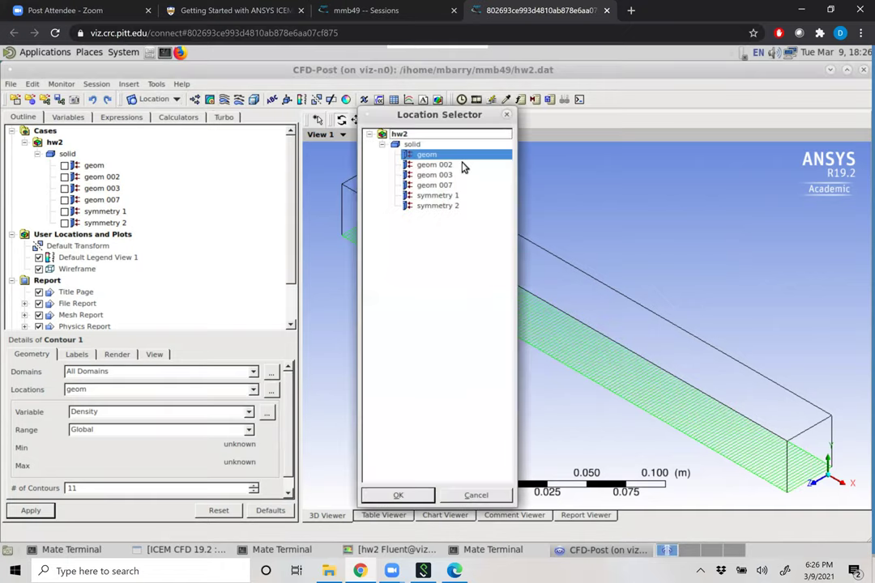
shift+click(444, 207)
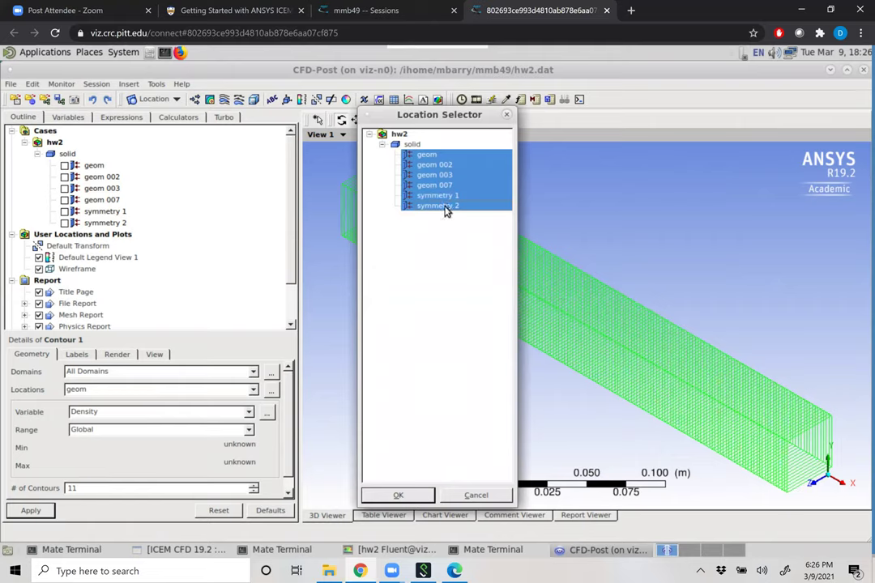
click(420, 496)
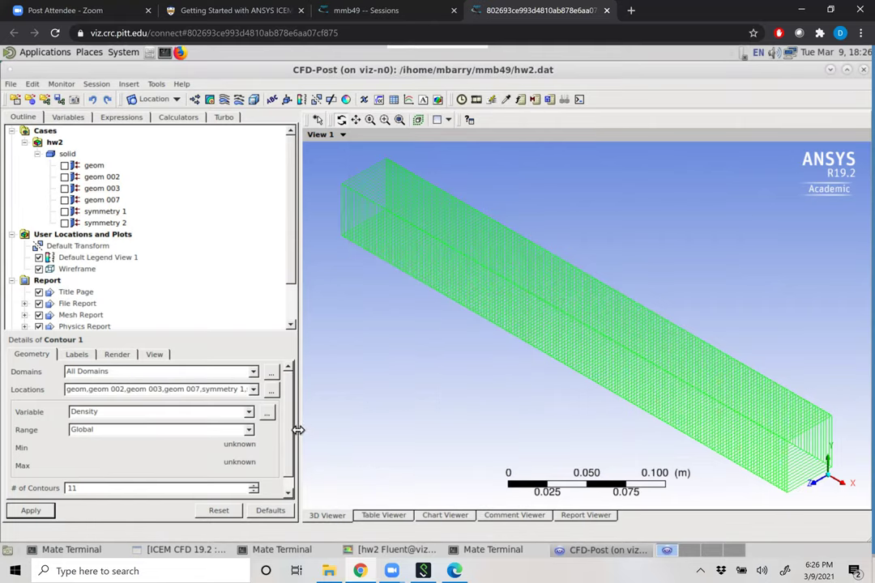
Set Contour 1's variable to Temperature and apply it to display the temperature distribution face-on.
click(268, 414)
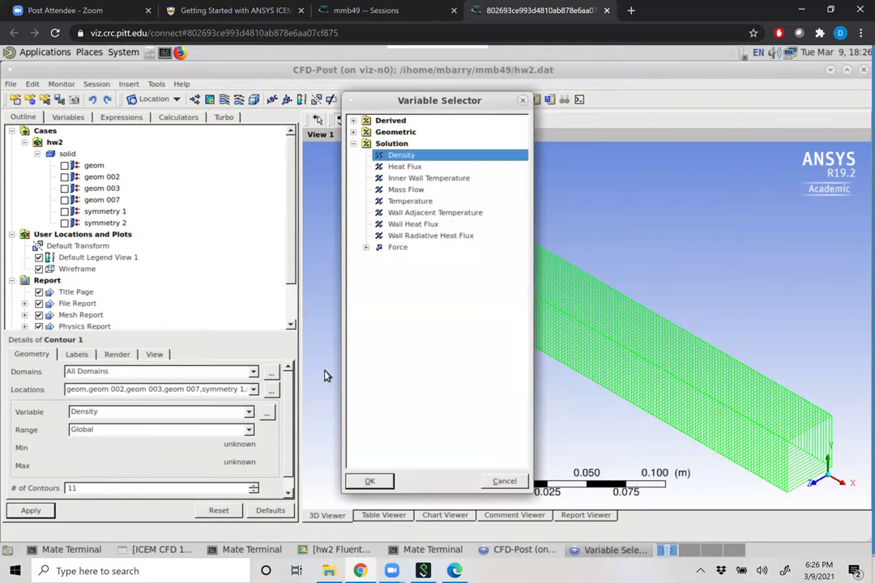
click(409, 201)
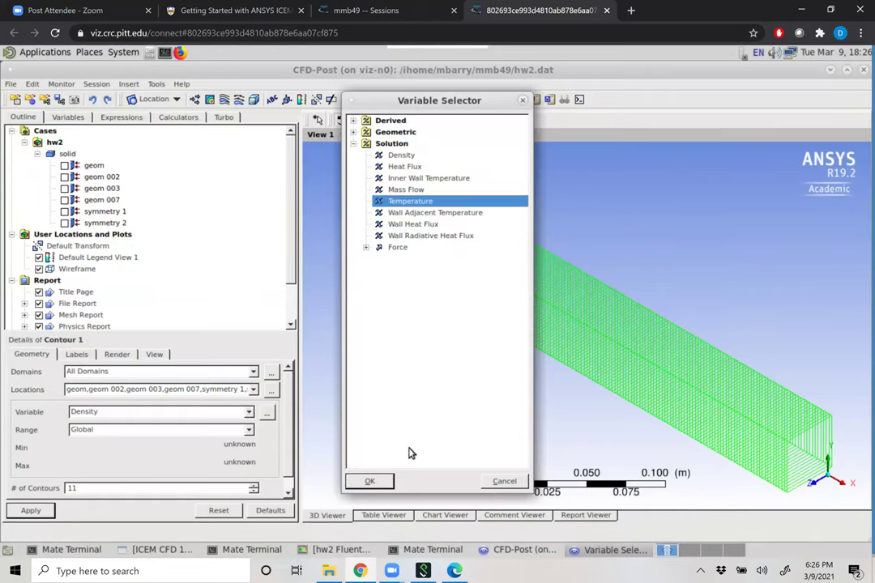
click(370, 481)
click(36, 511)
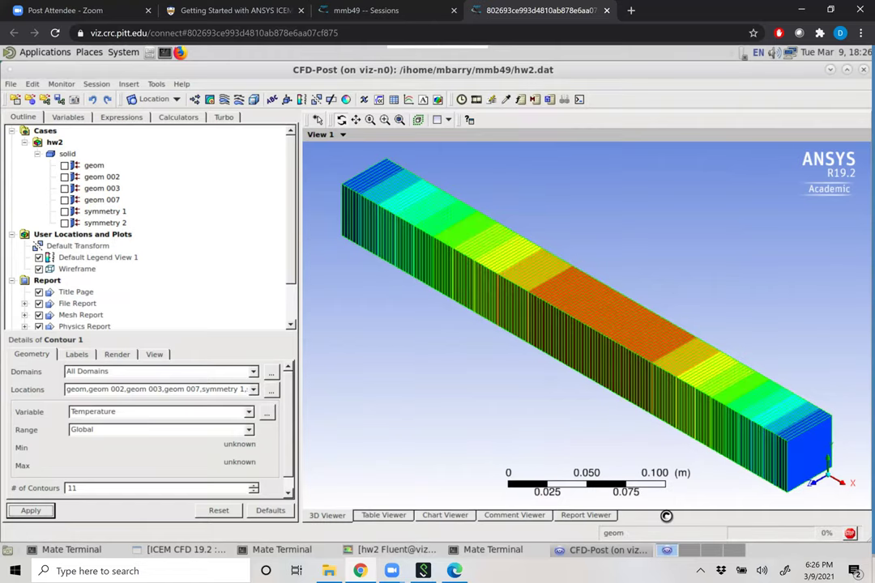
click(817, 486)
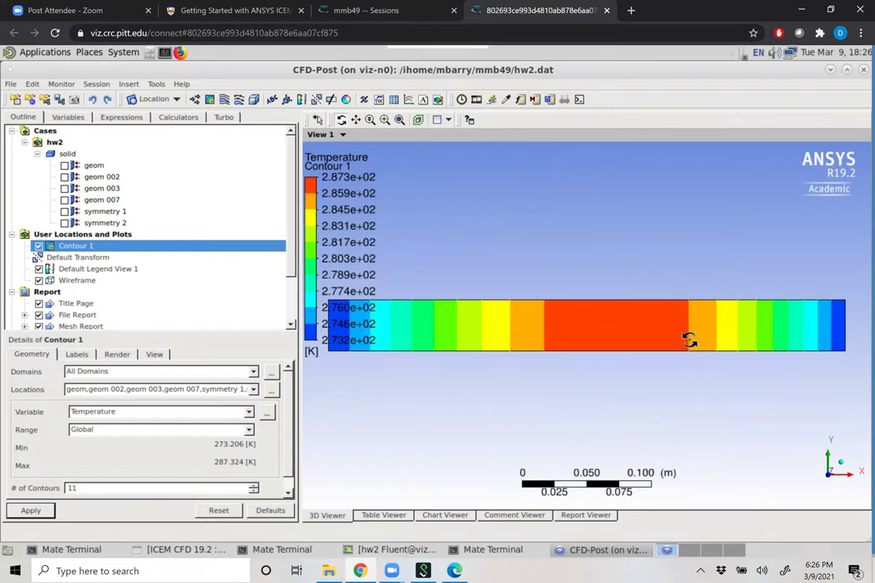
middle_drag(621, 308, 653, 377)
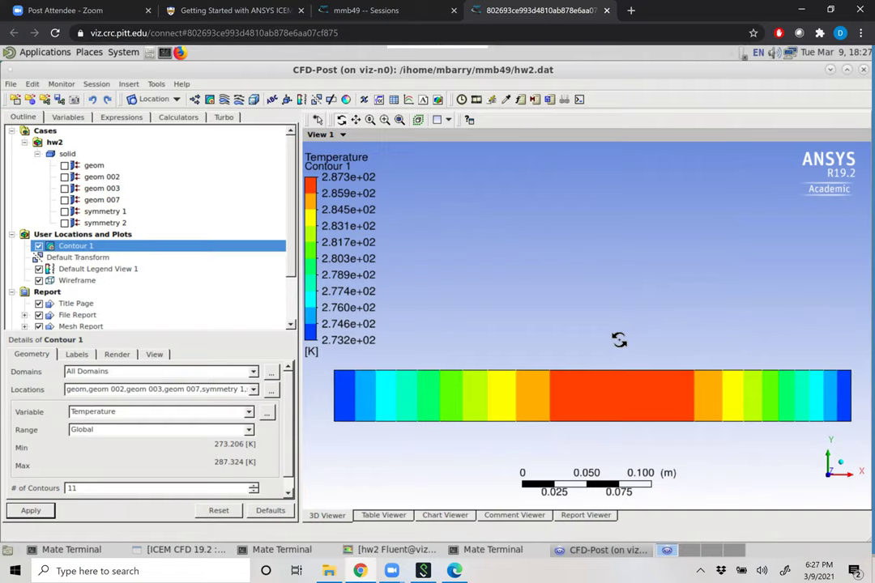
Hide Contour 1 and insert a line location with the default name Line 1.
click(39, 246)
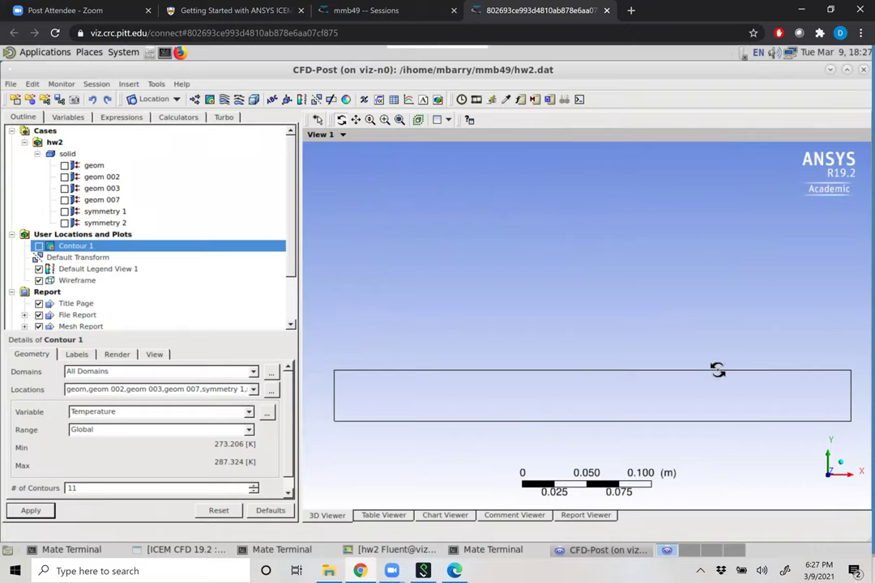
mouse_move(695, 401)
mouse_down()
mouse_move(699, 408)
mouse_move(689, 406)
mouse_up()
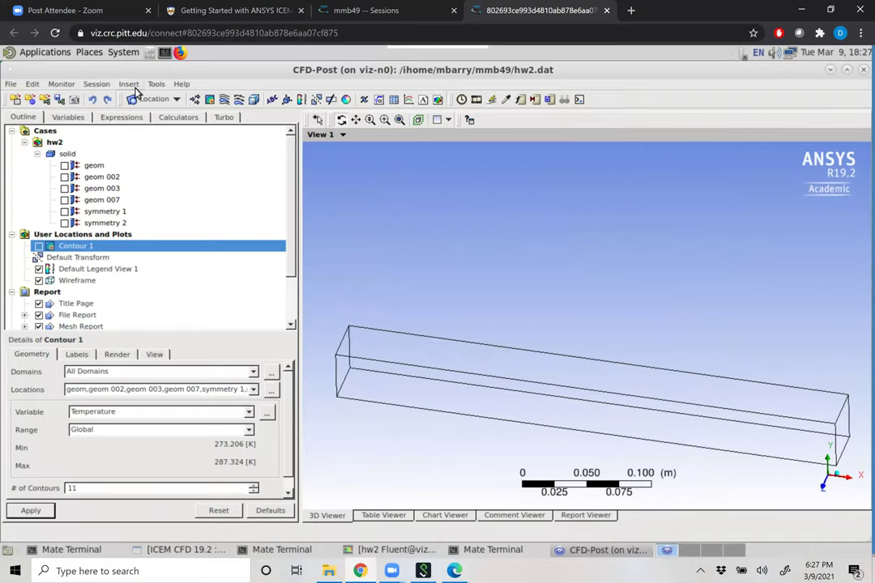
click(134, 88)
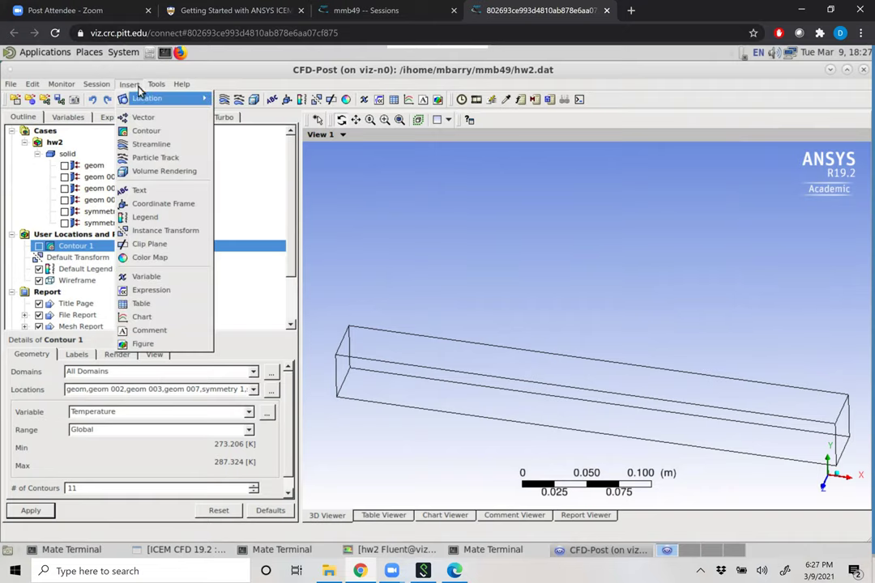
click(135, 99)
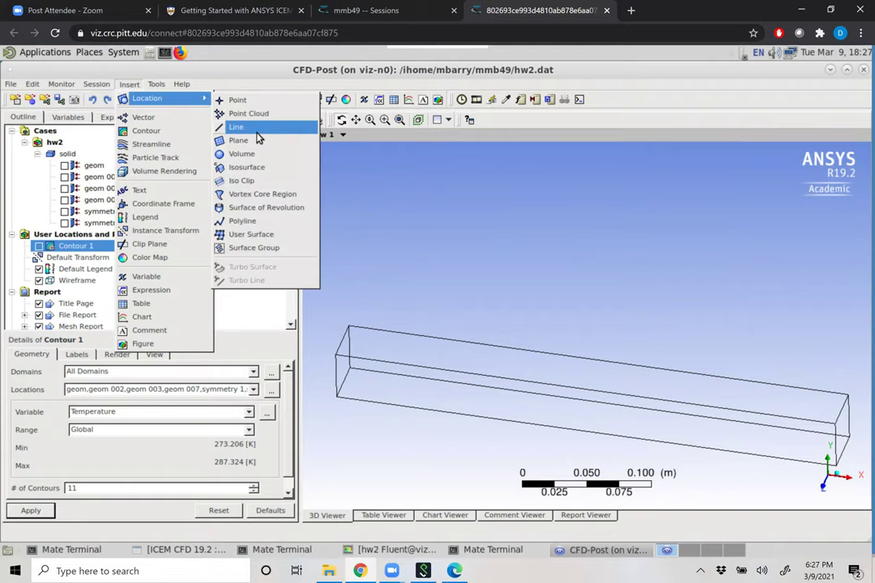
click(236, 128)
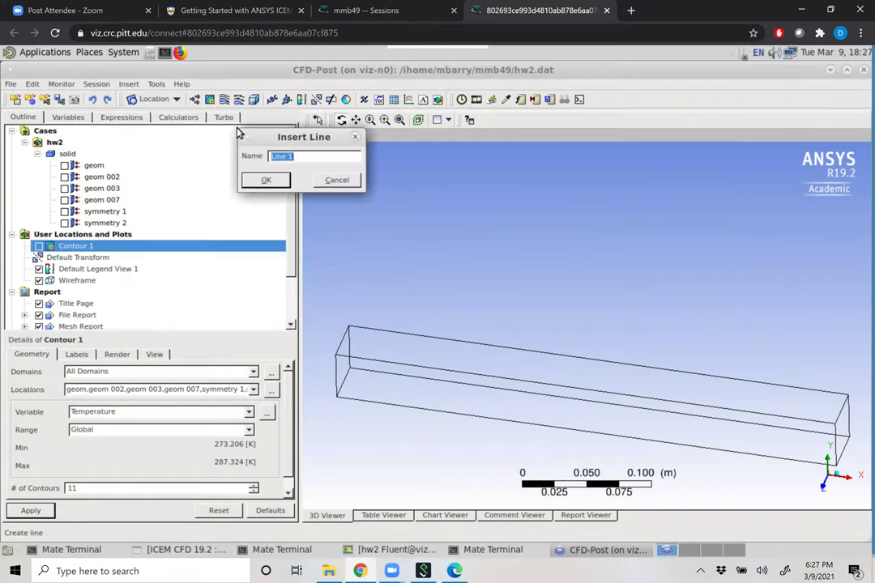
click(268, 179)
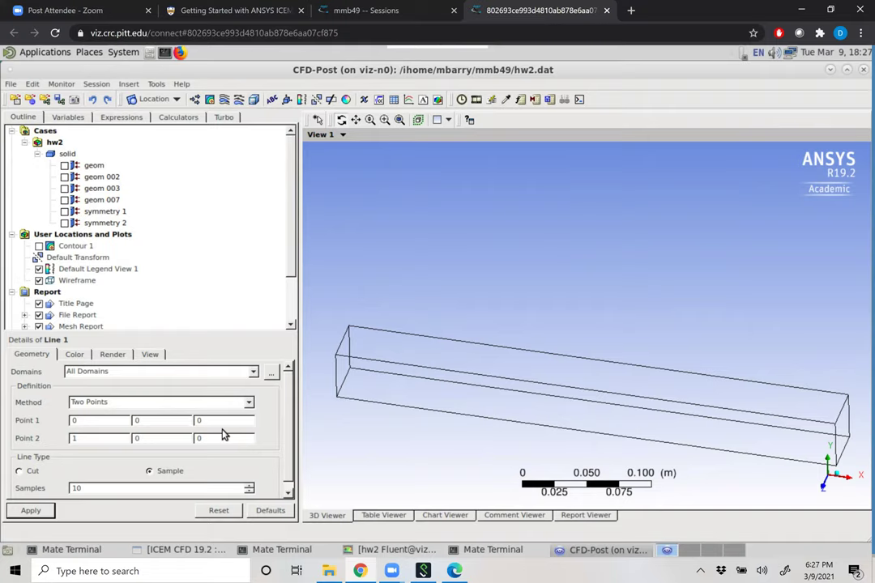
Define Line 1 by two points, Point 1 at 0.004, 0.02, 0 and Point 2 at 0.4, 0.02, 0, and apply it.
click(160, 422)
text(.02)
click(148, 440)
text(.02)
key(BackSpace)
text(4)
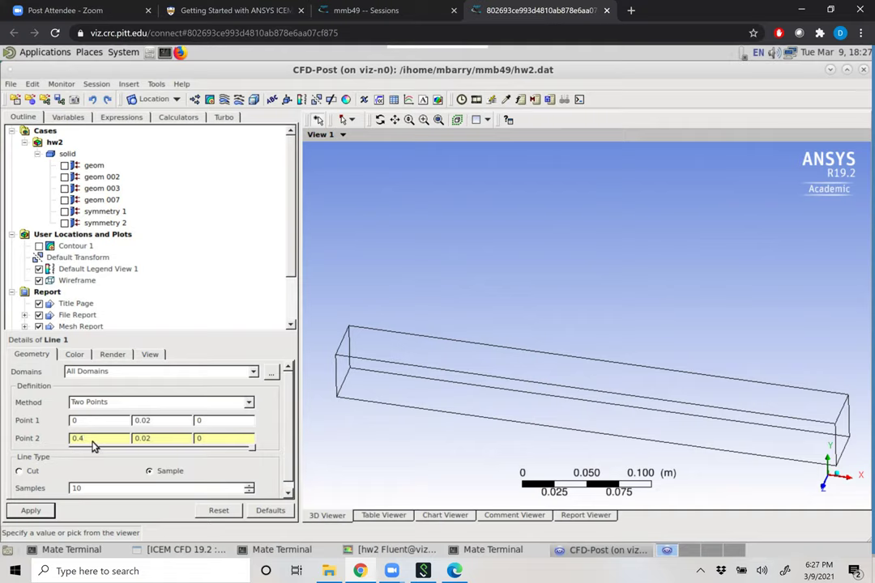
click(74, 421)
text(.004)
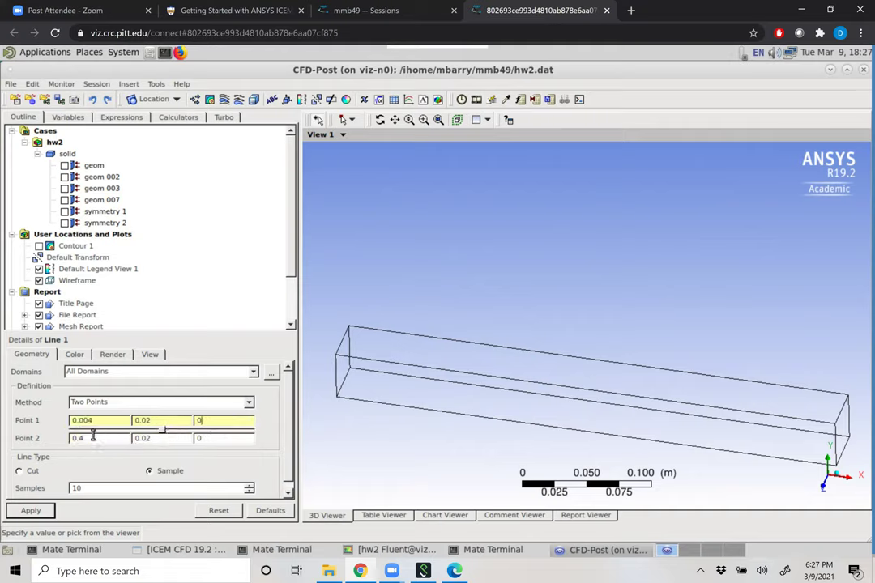
click(155, 439)
key(Tab)
key(Tab)
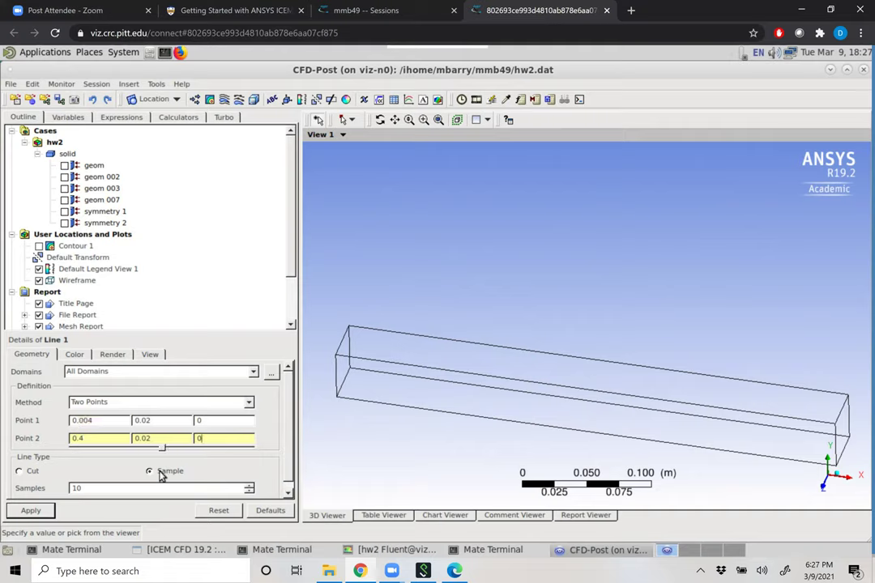
click(30, 517)
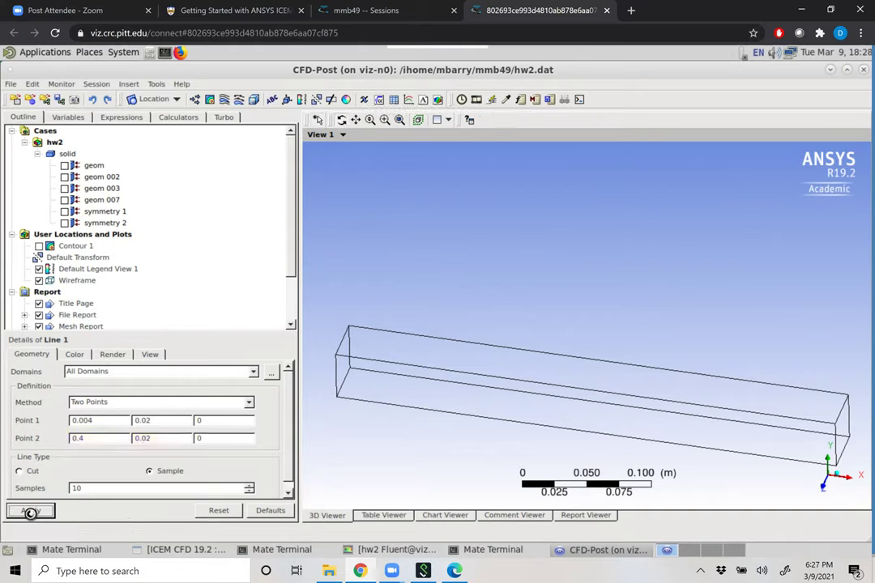
Set Line 1's samples to 161 and apply, and correct the number of samples to 160 and reapply.
mouse_move(719, 459)
mouse_down()
mouse_move(694, 446)
mouse_move(685, 421)
mouse_move(662, 414)
mouse_move(618, 426)
mouse_move(644, 416)
mouse_move(647, 446)
mouse_move(654, 416)
mouse_up()
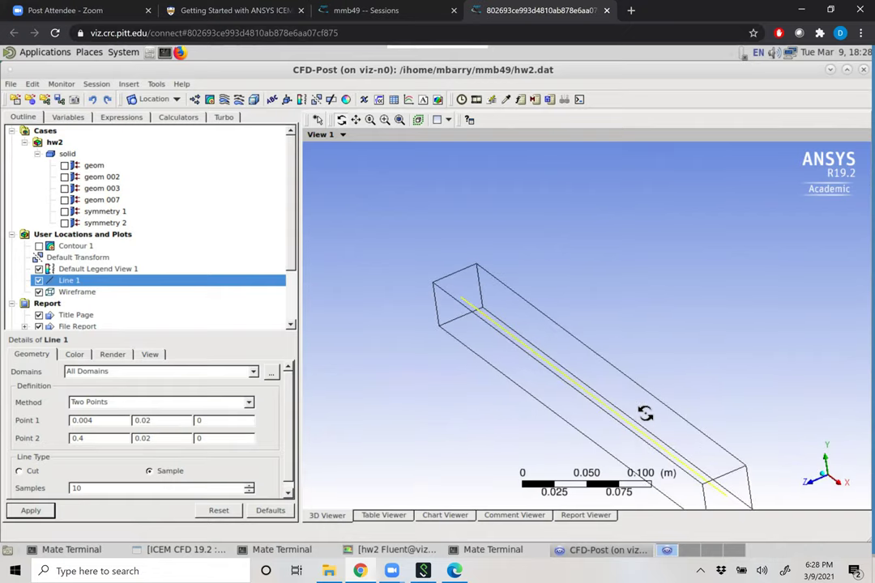
drag(652, 319, 571, 239)
drag(93, 489, 70, 488)
text(161)
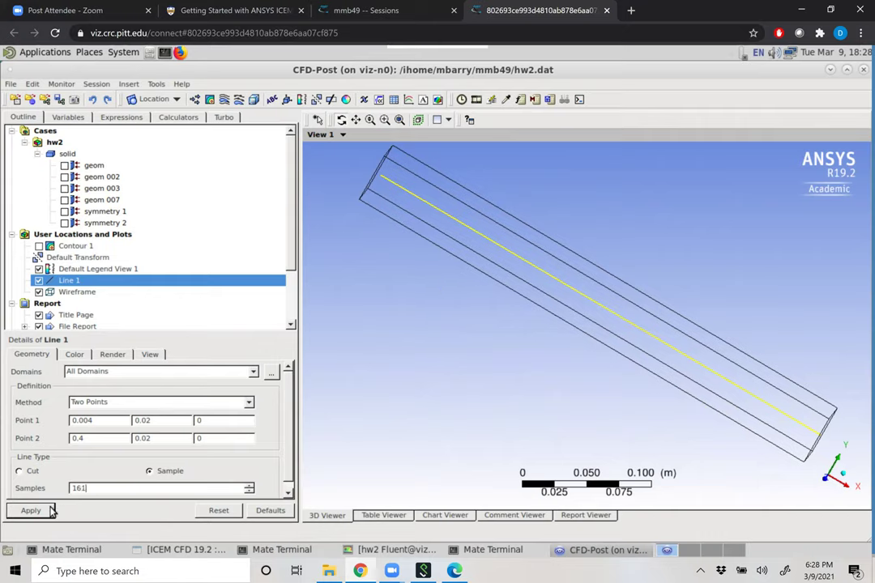
click(33, 514)
drag(625, 303, 607, 312)
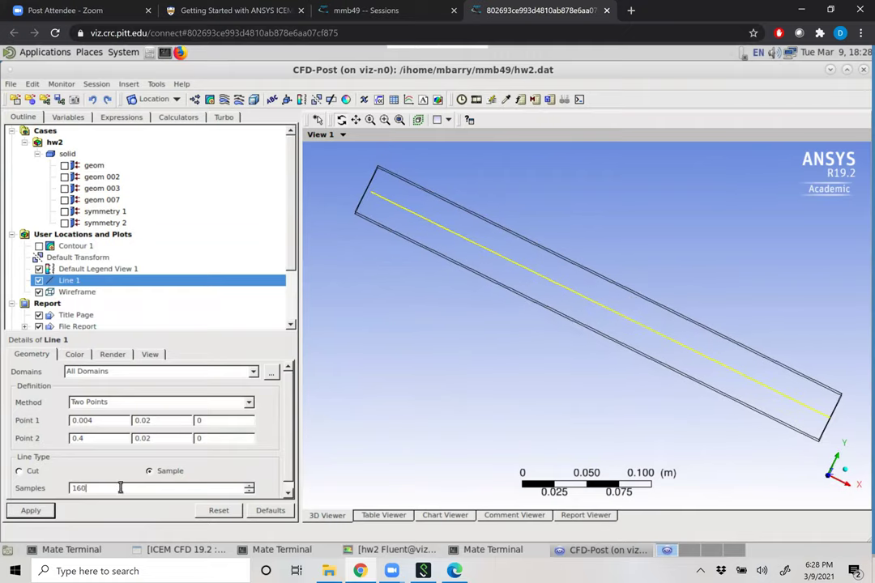
click(45, 511)
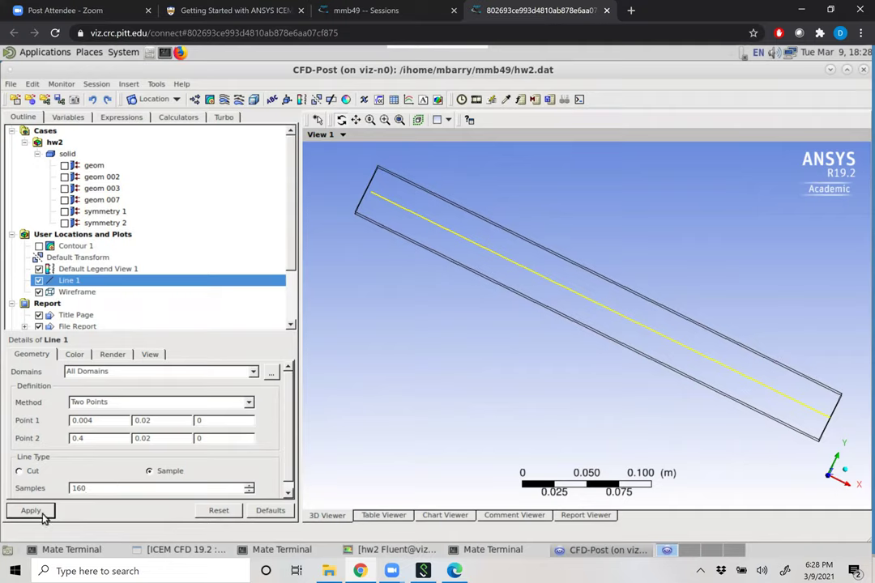
Set Line 1's Point 1 X coordinate to 0 and its samples to 161, applying each change.
click(104, 423)
text(0)
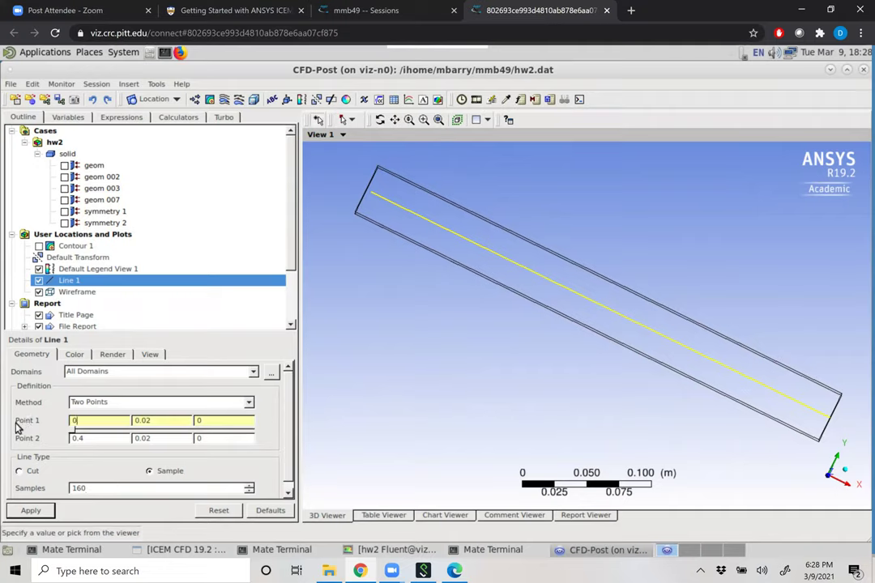
click(29, 509)
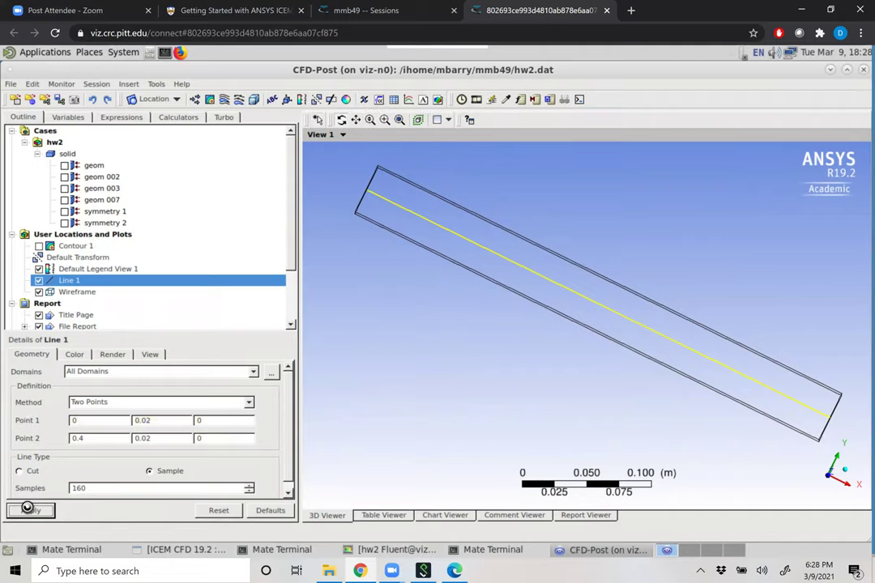
click(124, 492)
text(1)
click(32, 511)
drag(553, 357, 525, 413)
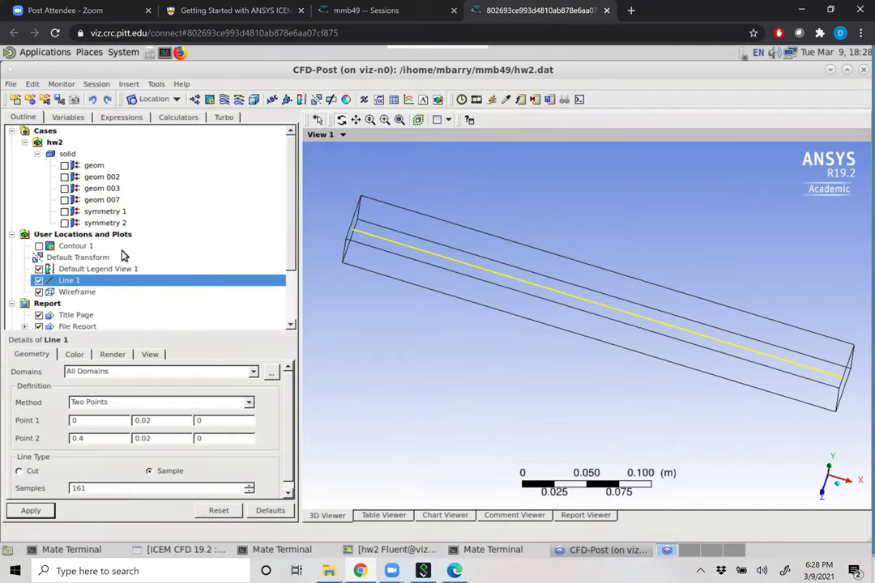
Insert a chart with the default name Chart 1.
click(128, 84)
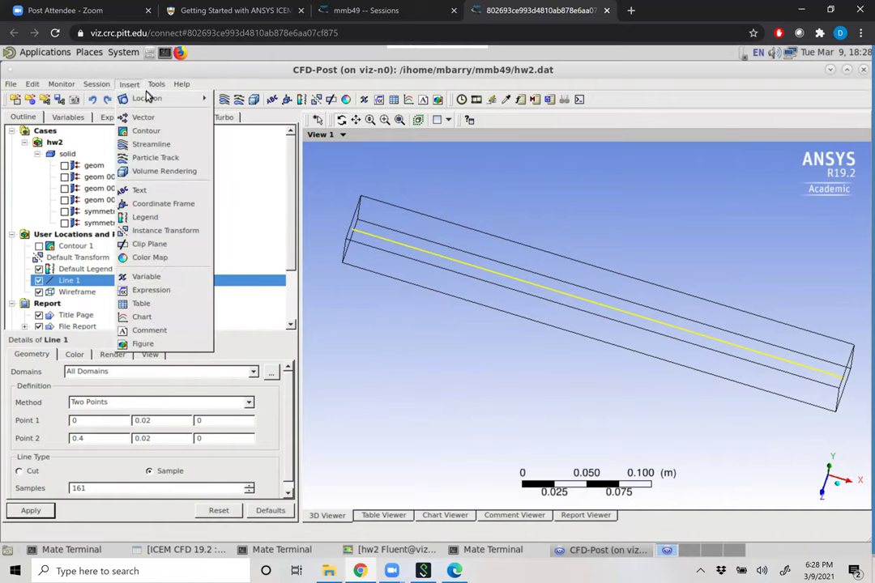
click(144, 319)
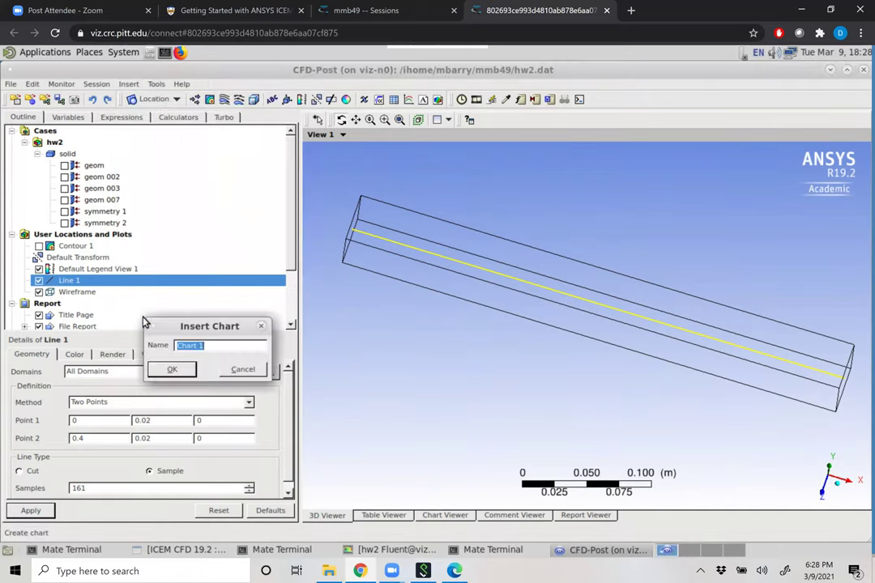
click(172, 369)
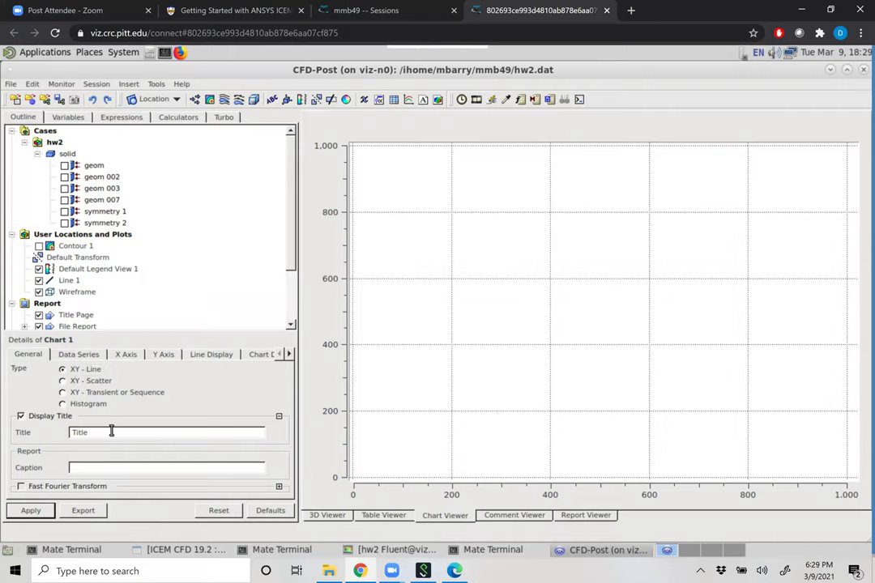
Set Line 1 as the location data source for Series 1 of Chart 1 and apply it.
click(81, 355)
scroll(178, 454, down, 3)
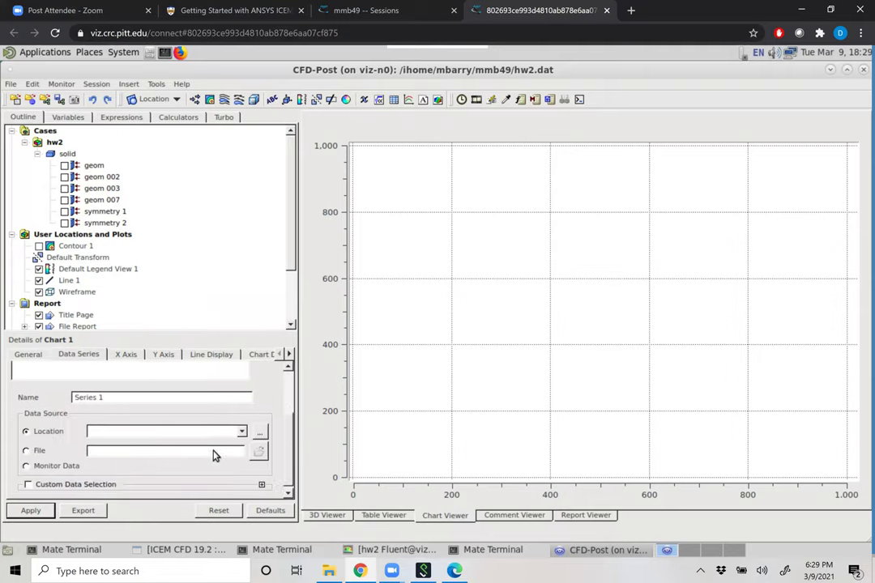
click(240, 431)
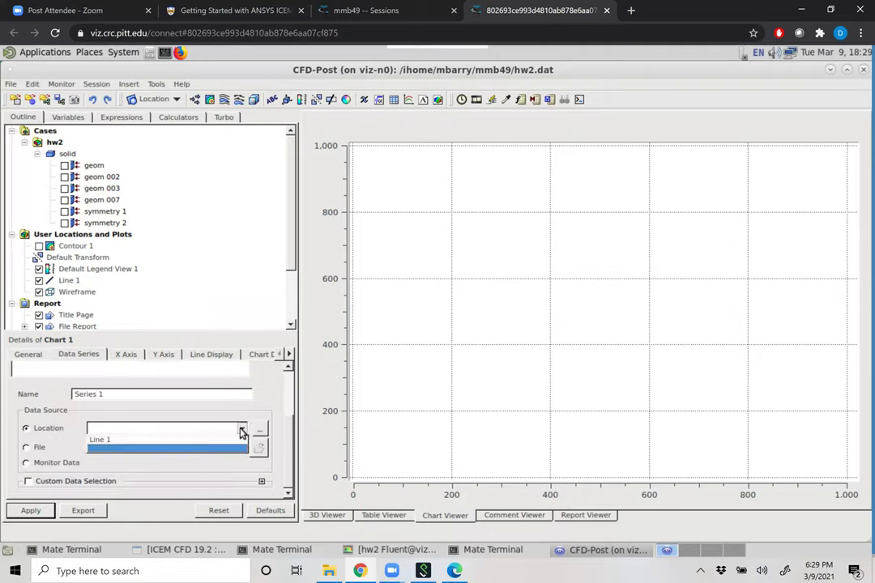
click(105, 446)
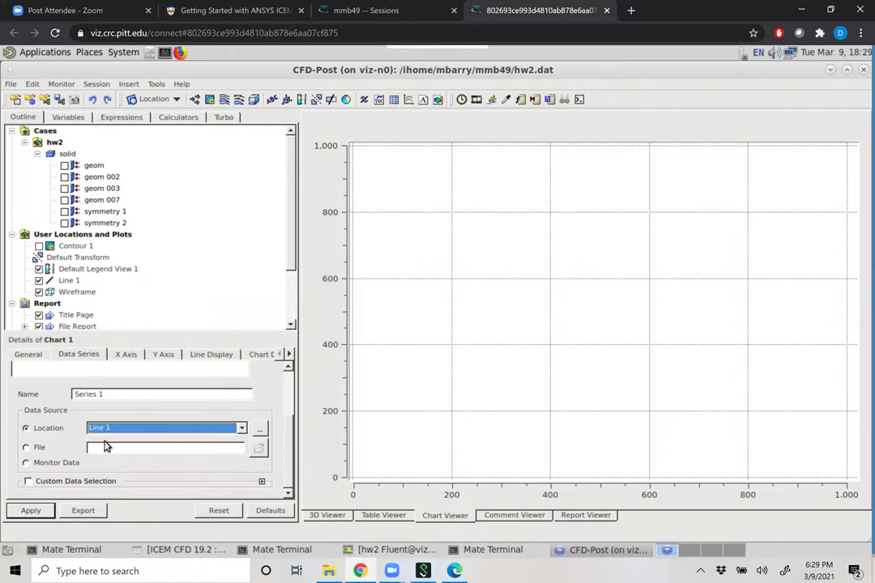
click(34, 511)
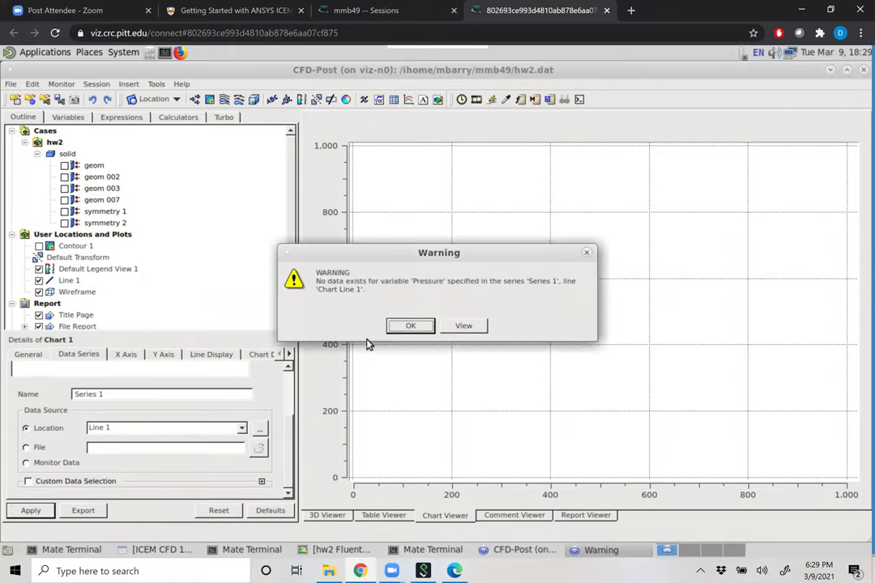
key(Return)
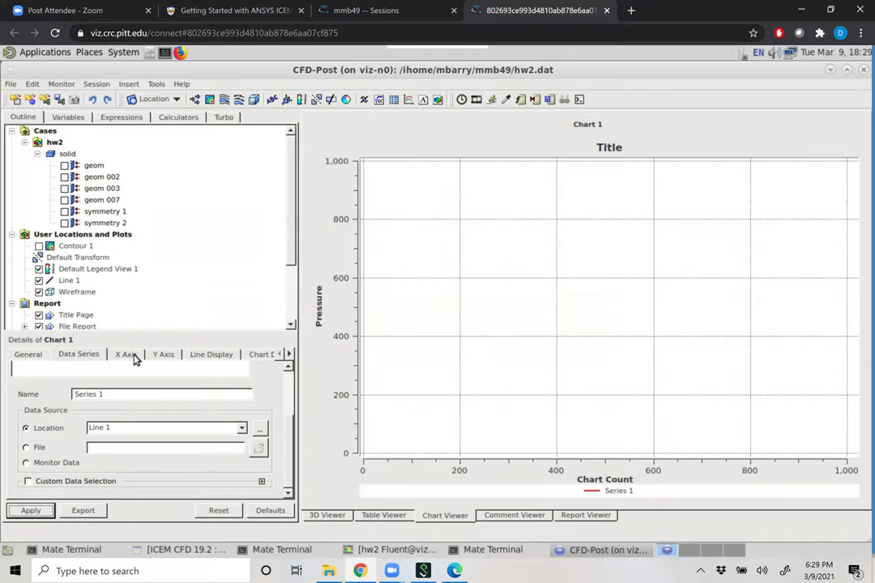
Set Chart 1's X axis variable to X and apply it.
click(135, 359)
click(248, 386)
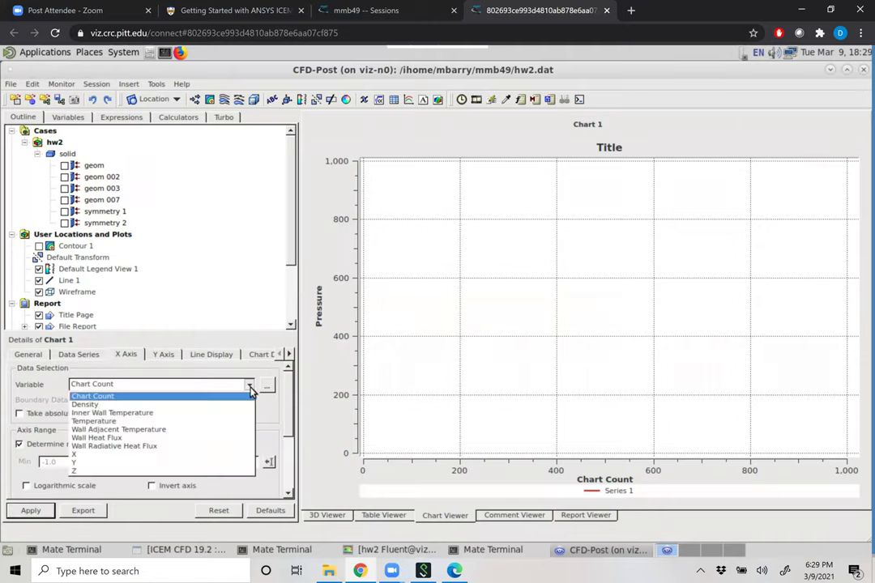
click(195, 456)
click(30, 508)
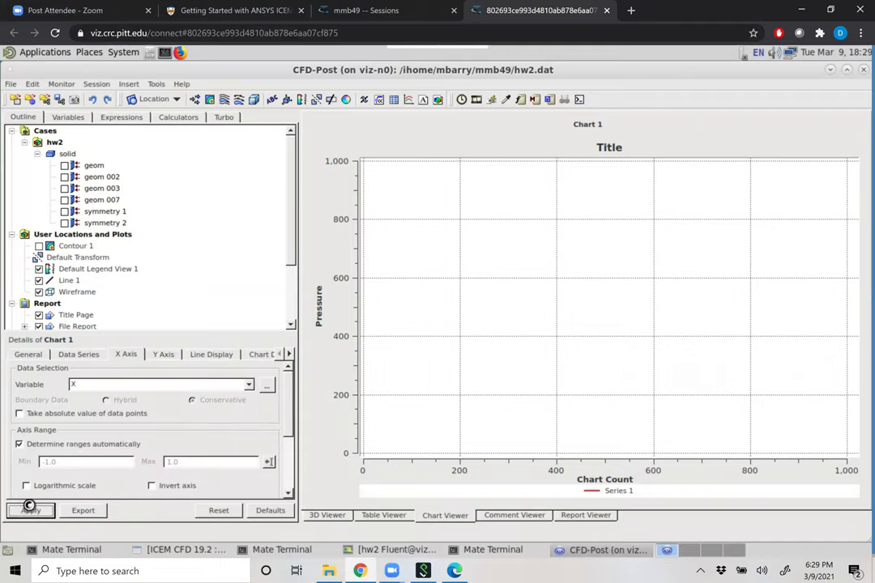
Set Chart 1's Y axis variable to Temperature and apply it to plot the centreline temperature profile.
click(164, 355)
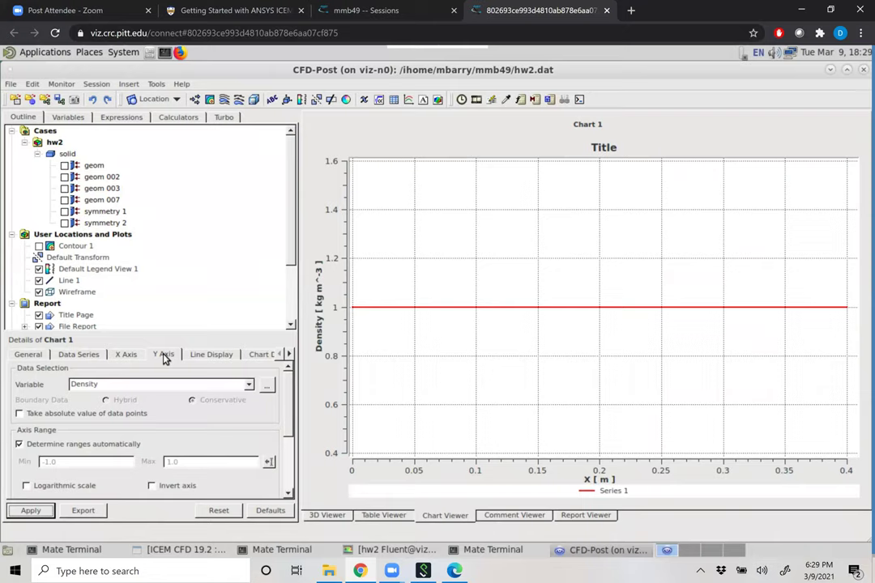
click(248, 385)
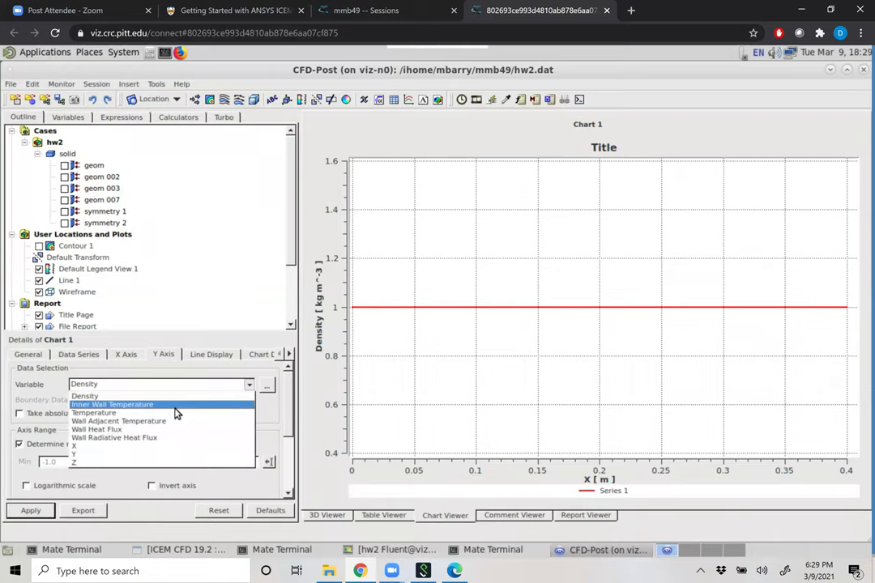
click(176, 413)
click(32, 510)
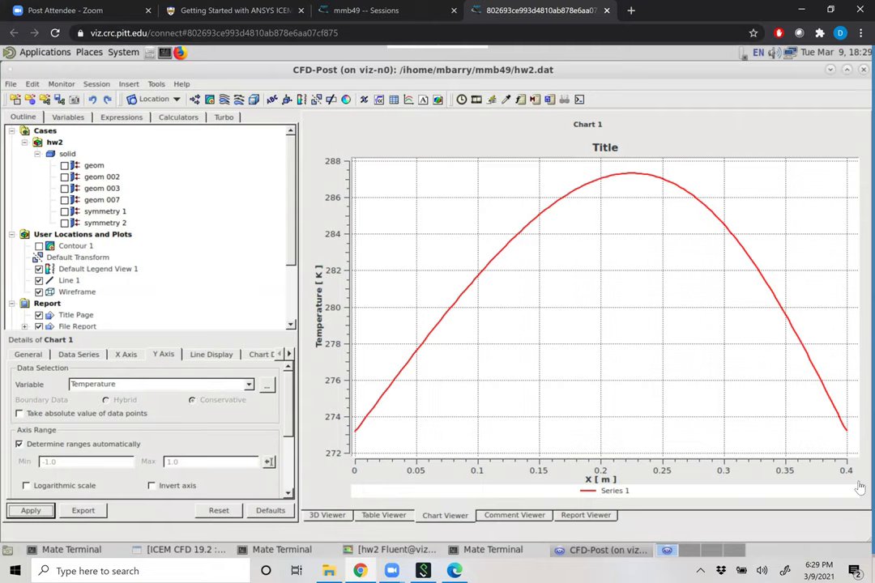
Export the Chart 1 data to the home folder as a comma-separated values file named hw2.
click(84, 511)
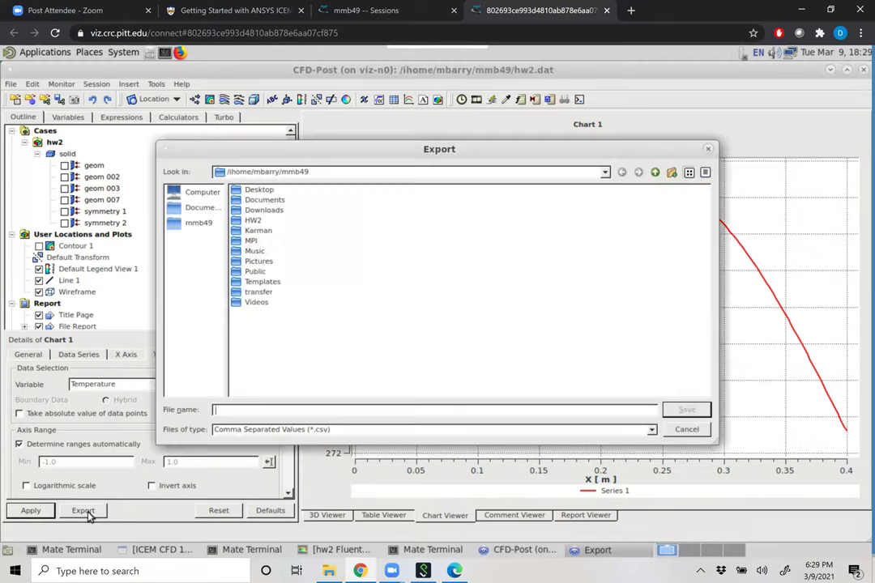
click(367, 430)
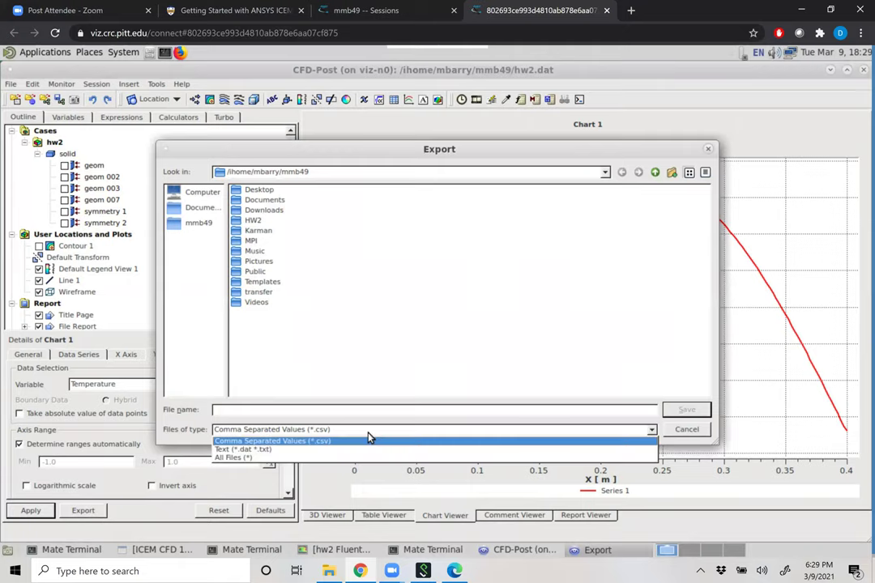
click(266, 412)
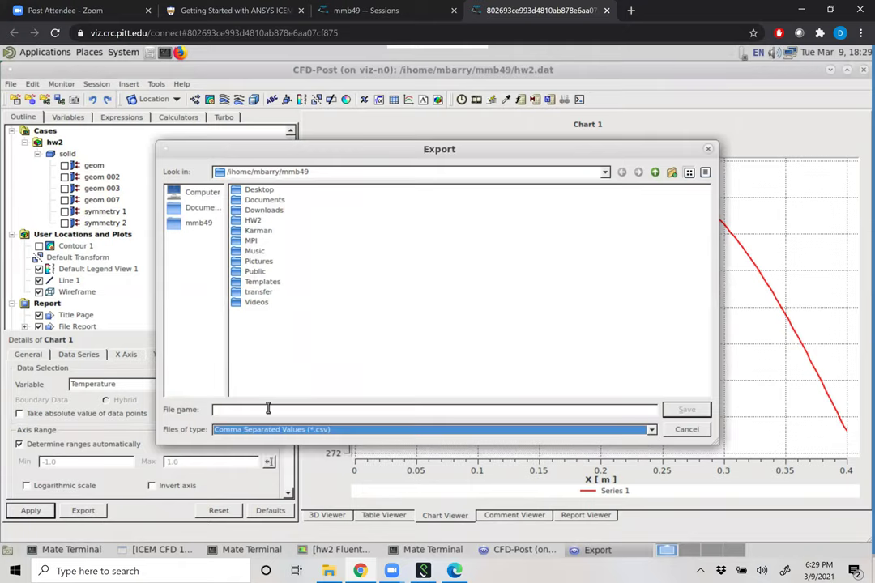
click(268, 409)
text(hw2)
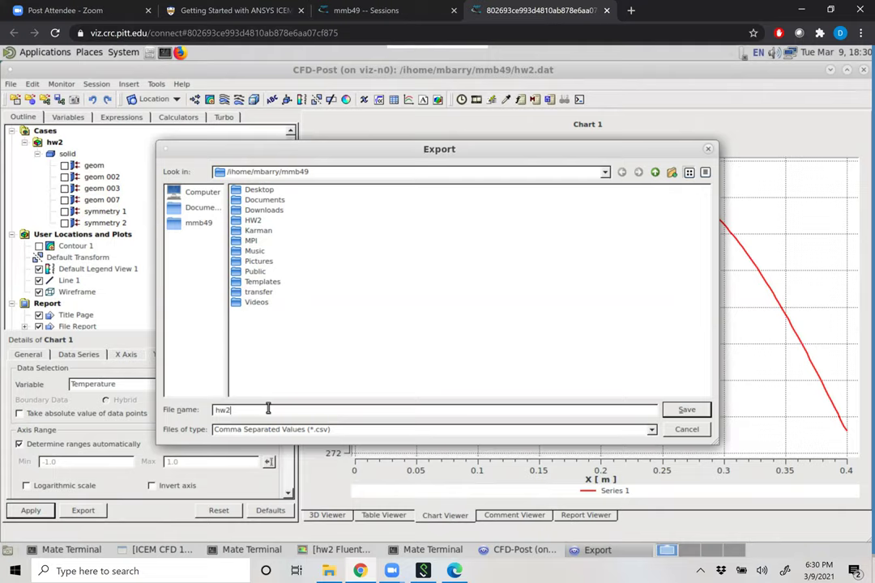
click(687, 410)
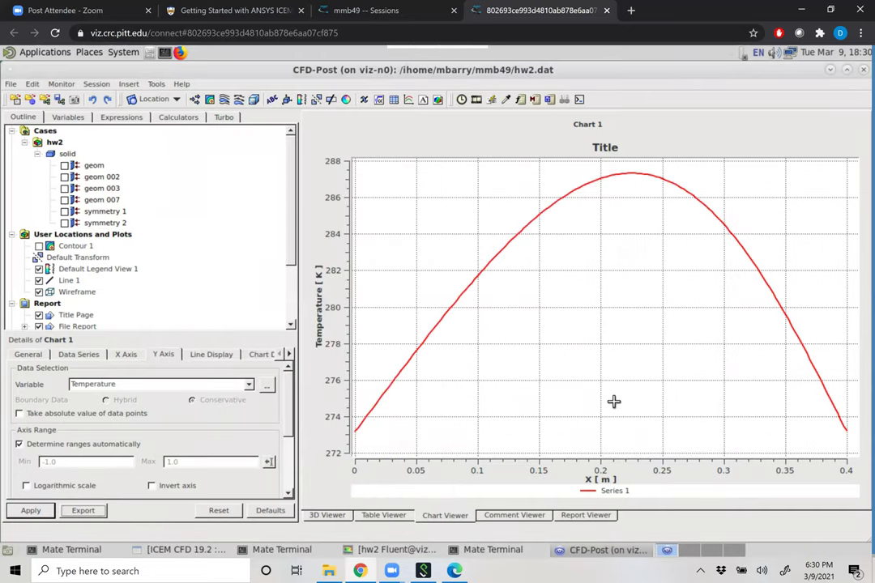
Minimise the open windows and open hw2.csv from the home folder in LibreOffice Calc with the default import settings.
click(835, 70)
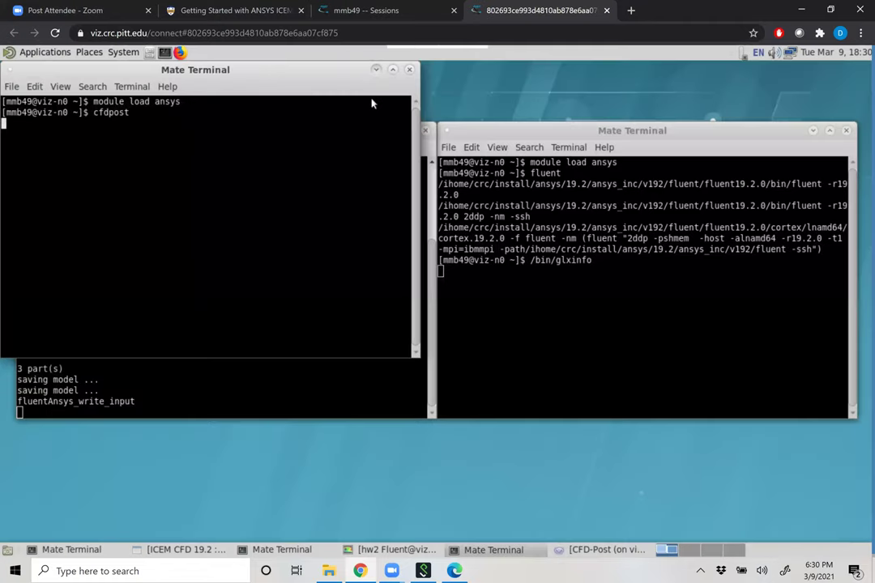
click(375, 69)
click(392, 131)
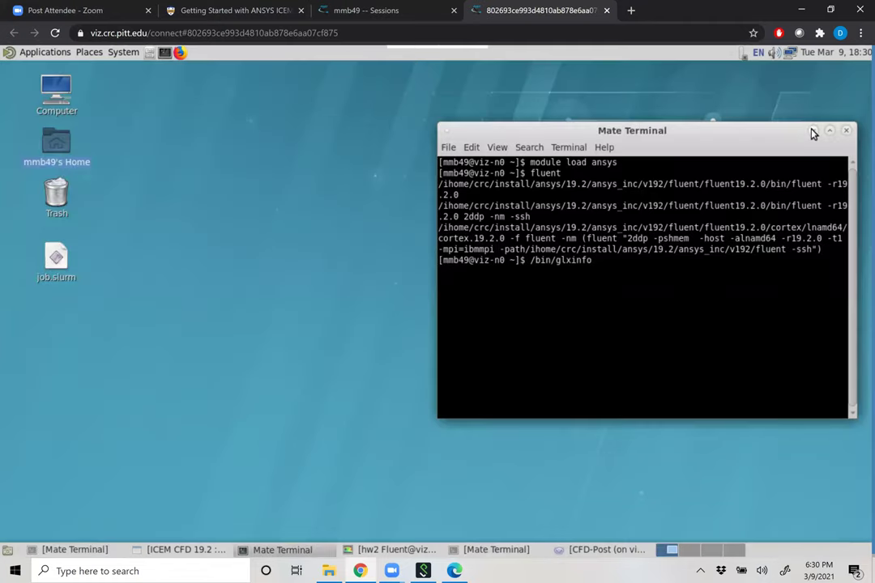
click(814, 131)
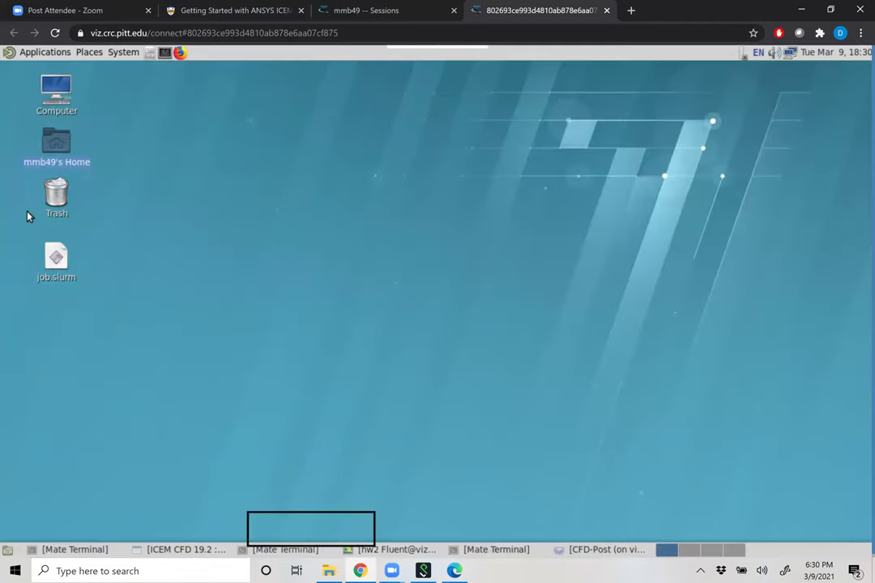
double_click(67, 154)
scroll(412, 389, down, 4)
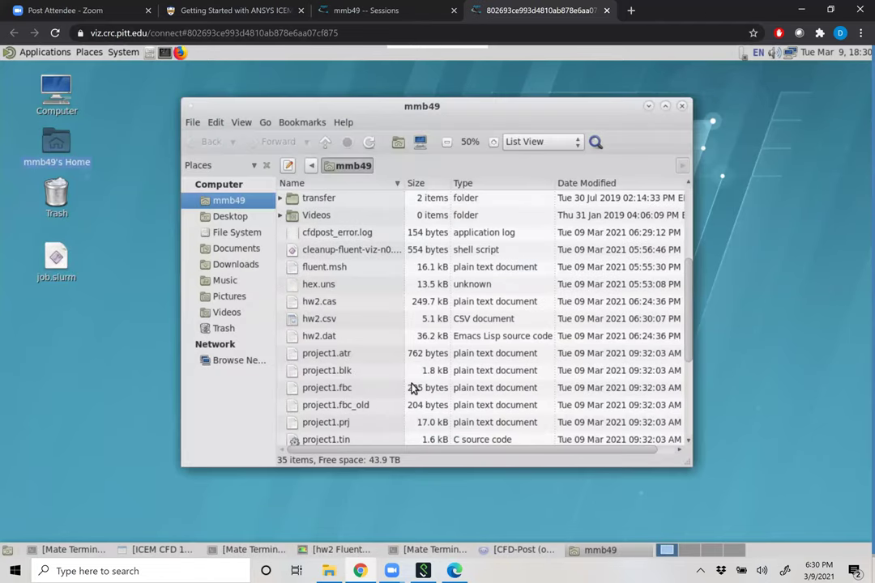
double_click(321, 319)
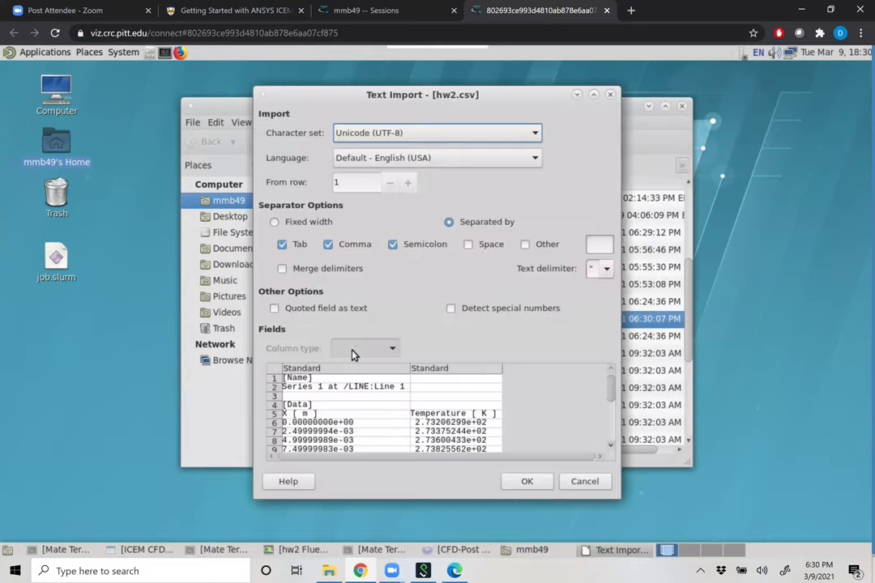
click(541, 485)
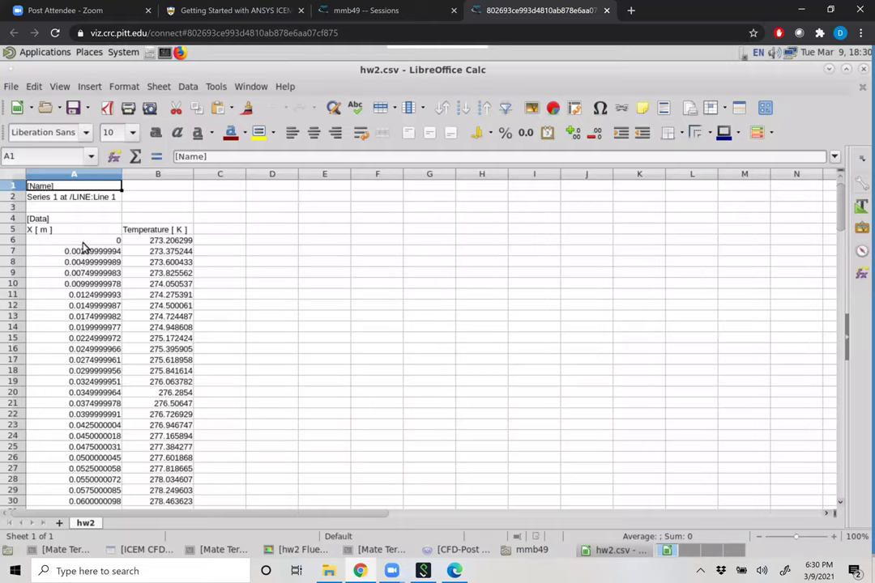
Examine the exported X and Temperature columns through to the last row, and return to Chart 1 in CFD-Post.
drag(81, 241, 175, 416)
scroll(172, 417, down, 3)
scroll(172, 417, down, 17)
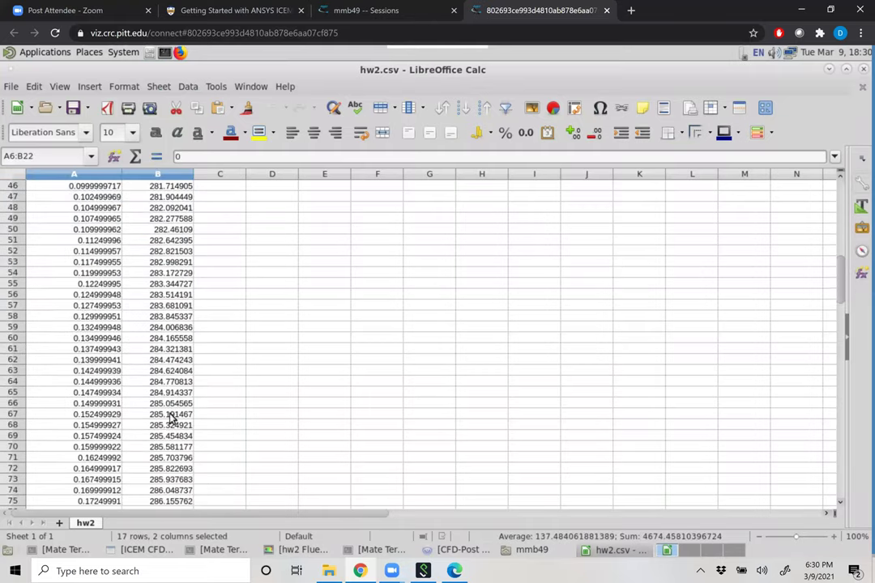
scroll(172, 417, down, 20)
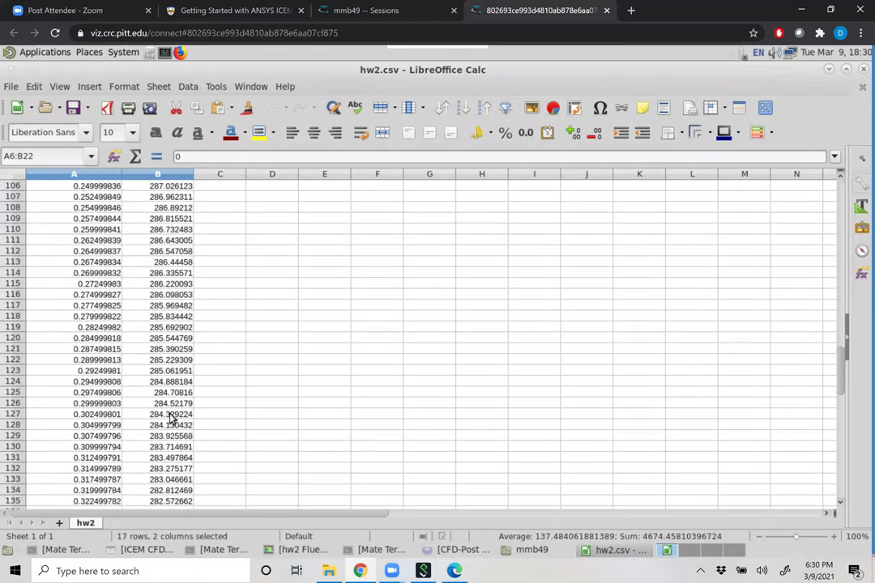
scroll(172, 417, down, 4)
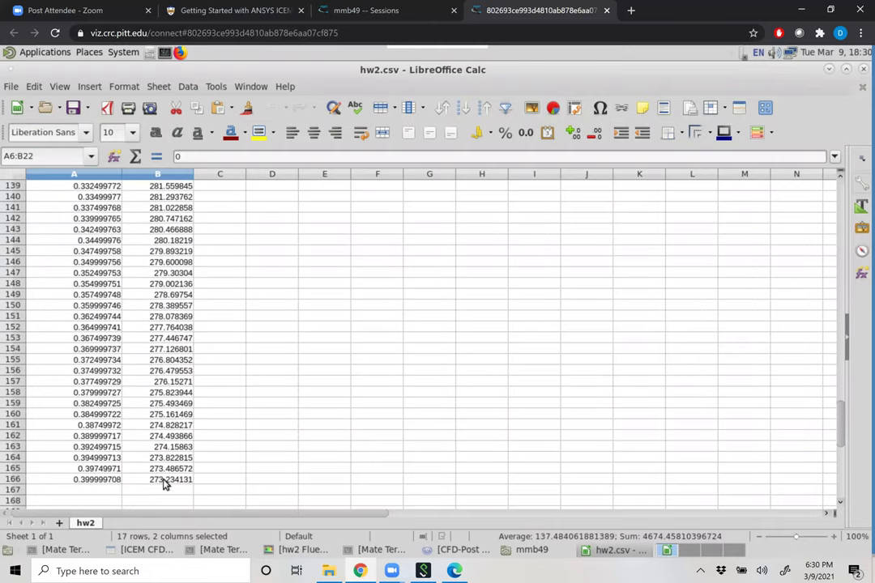
drag(175, 479, 47, 138)
click(830, 71)
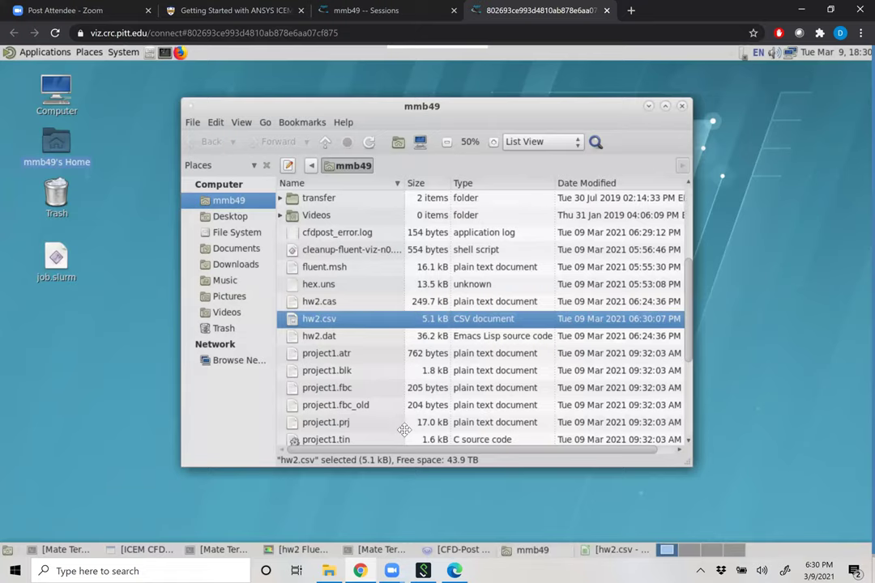
click(463, 549)
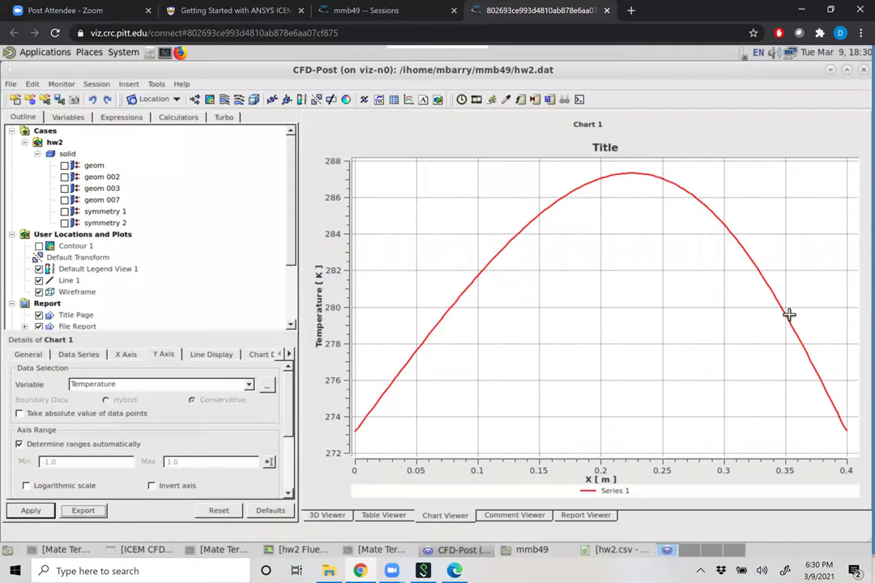